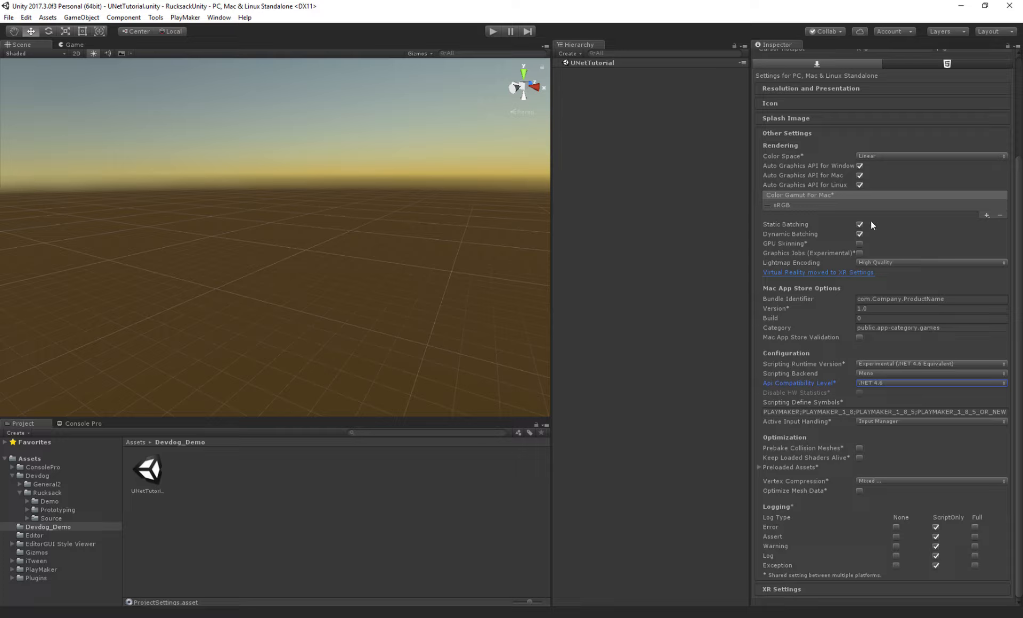
- Create an empty GameObject in the UNetTutorial scene and name it _Managers
{"action": "left_click", "coordinate": [149, 470]}
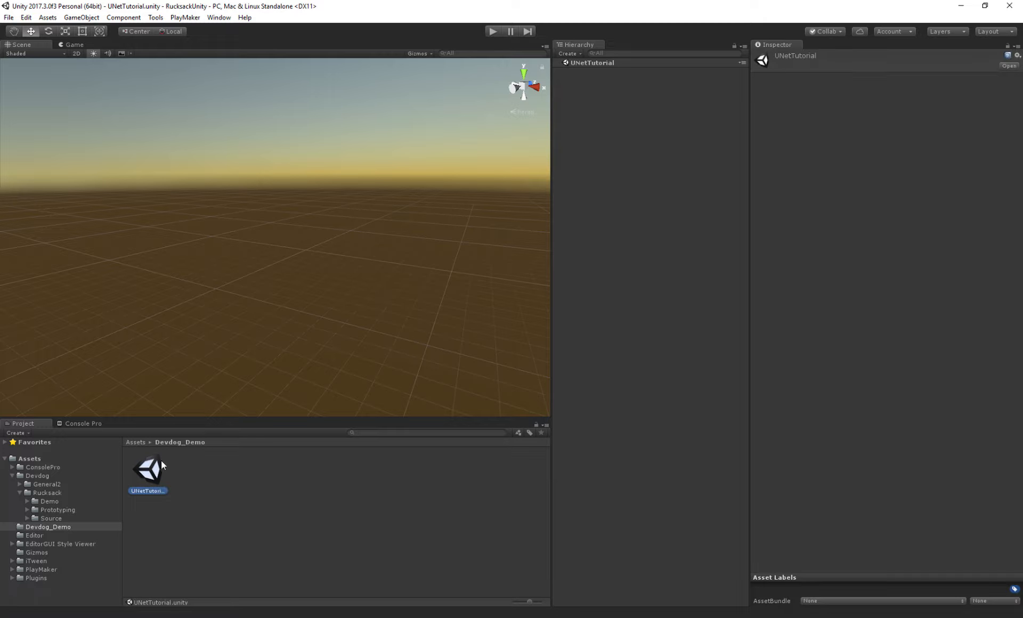
{"action": "right_click", "coordinate": [609, 92]}
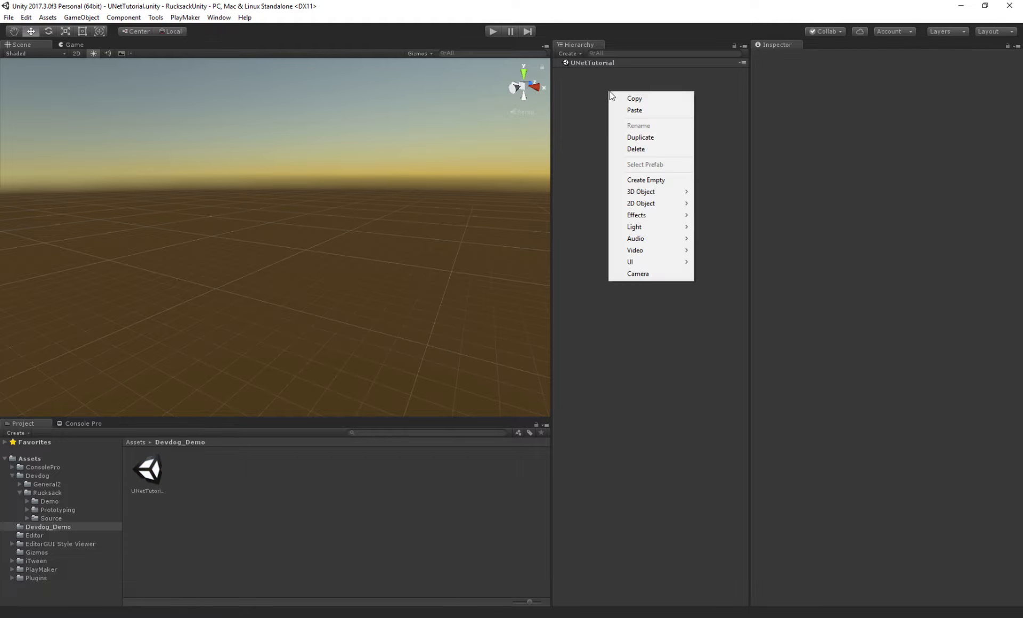
{"action": "left_click", "coordinate": [640, 180]}
{"action": "left_click", "coordinate": [832, 57]}
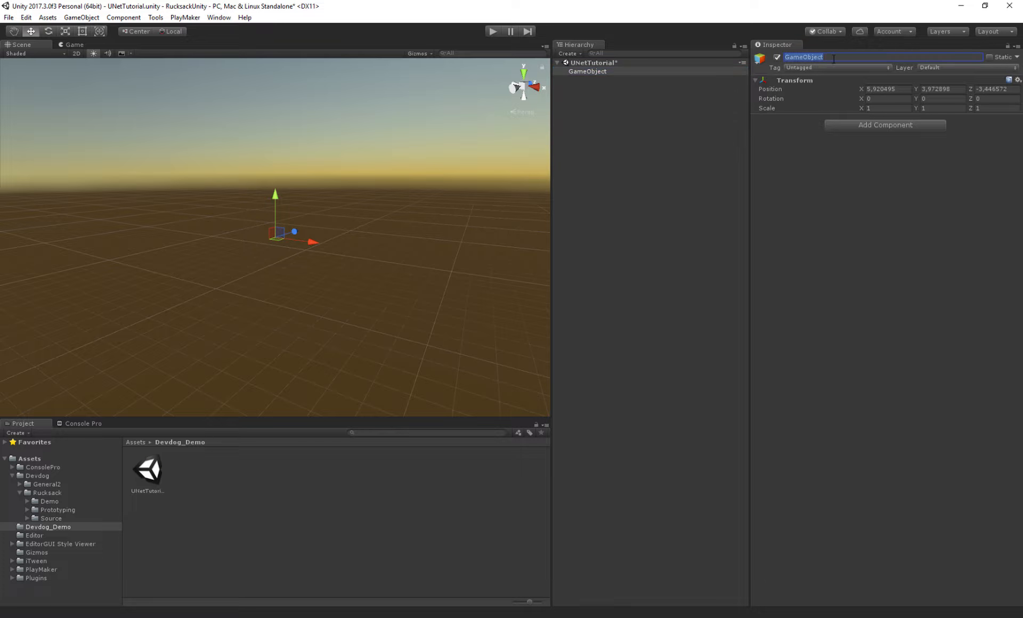
{"action": "type", "text": "_Managers"}
{"action": "key", "text": "Return"}
- Open the Devdog Setup wizard and move its window over the scene view
{"action": "left_click", "coordinate": [29, 18]}
{"action": "left_click", "coordinate": [161, 18]}
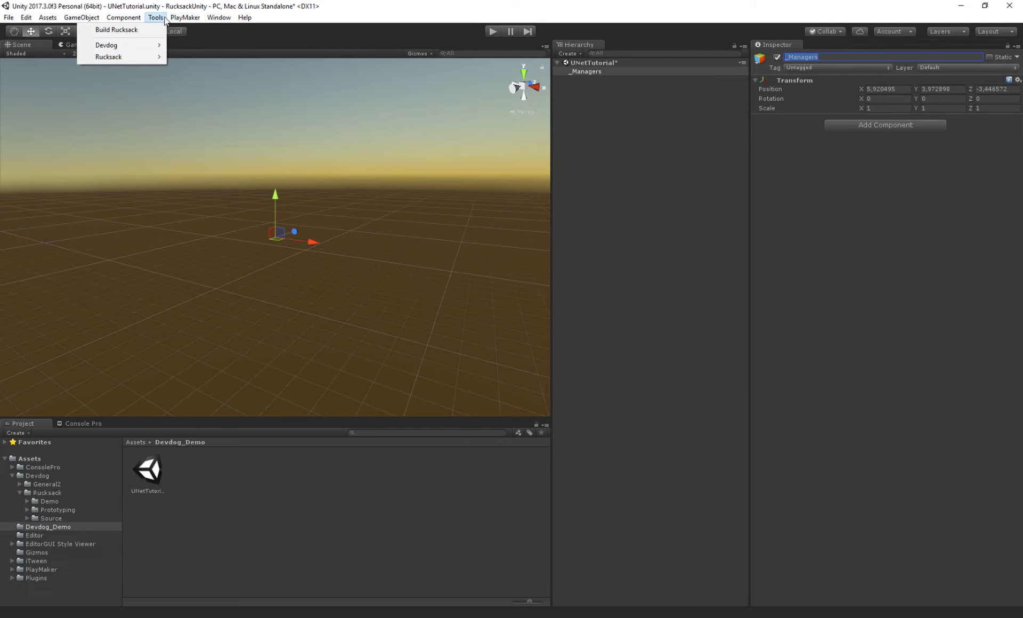
{"action": "mouse_move", "coordinate": [129, 49]}
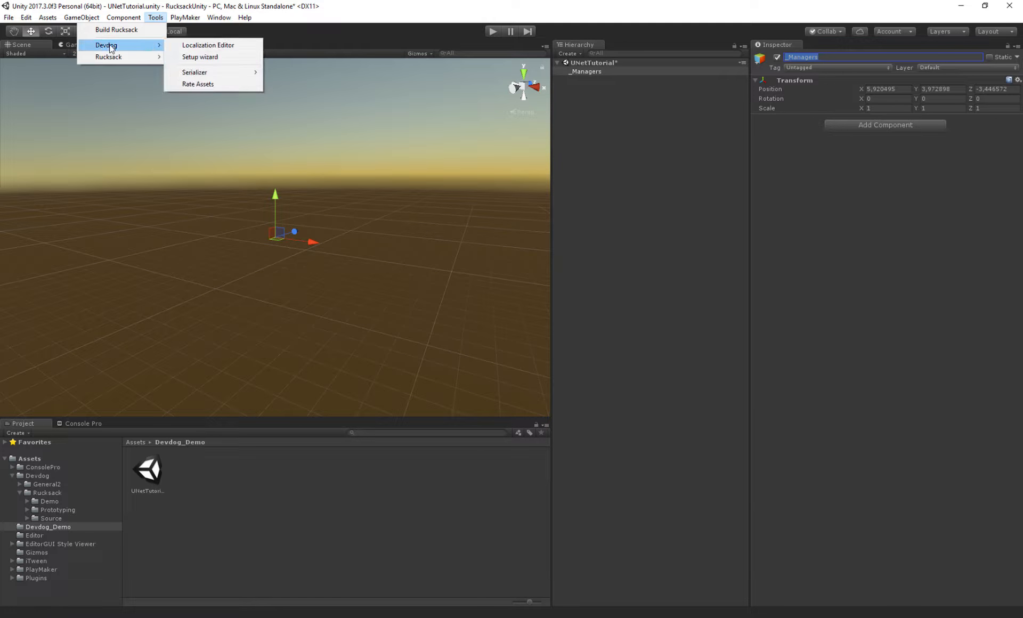
{"action": "left_click", "coordinate": [205, 57]}
{"action": "left_click_drag", "start_coordinate": [617, 150], "coordinate": [398, 111]}
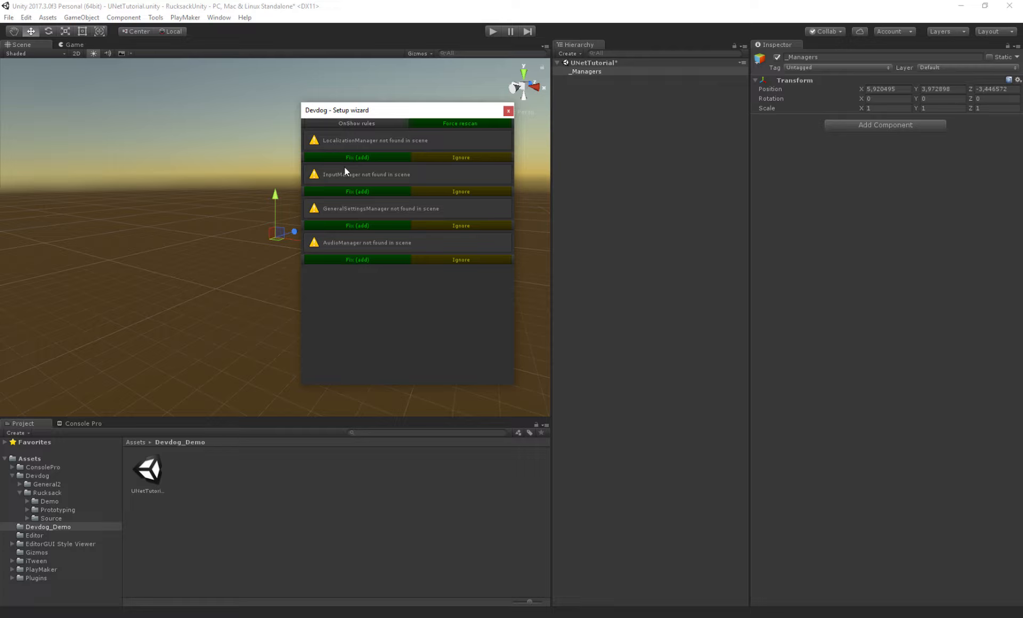
- Use the wizard to add the LocalizationManager, InputManager, GeneralSettingsManager and AudioManager to _Managers, then force a rescan
{"action": "left_click", "coordinate": [355, 158]}
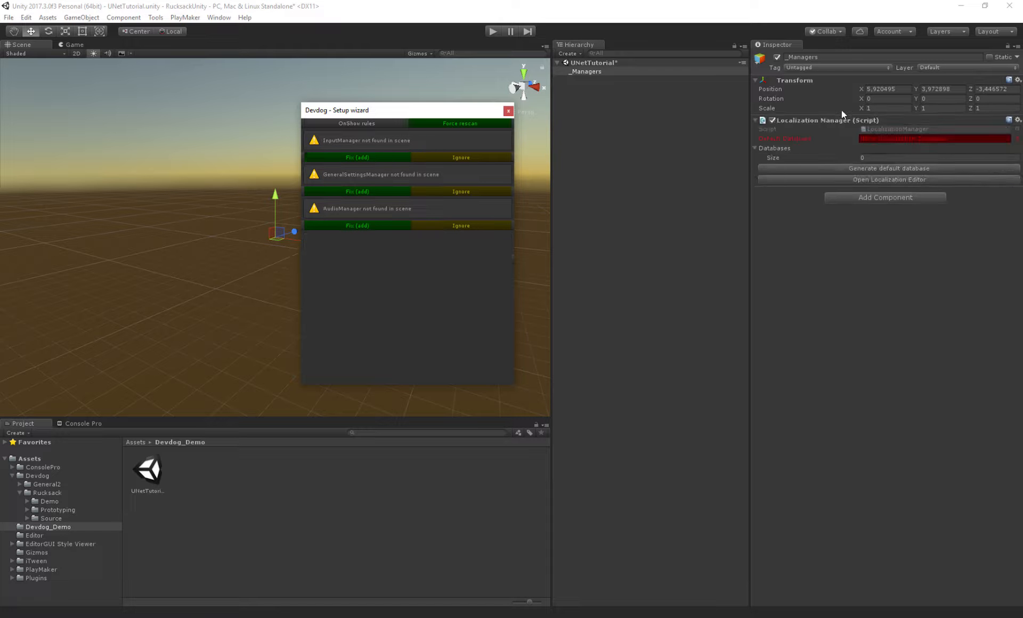
{"action": "left_click", "coordinate": [368, 158]}
{"action": "left_click", "coordinate": [357, 157]}
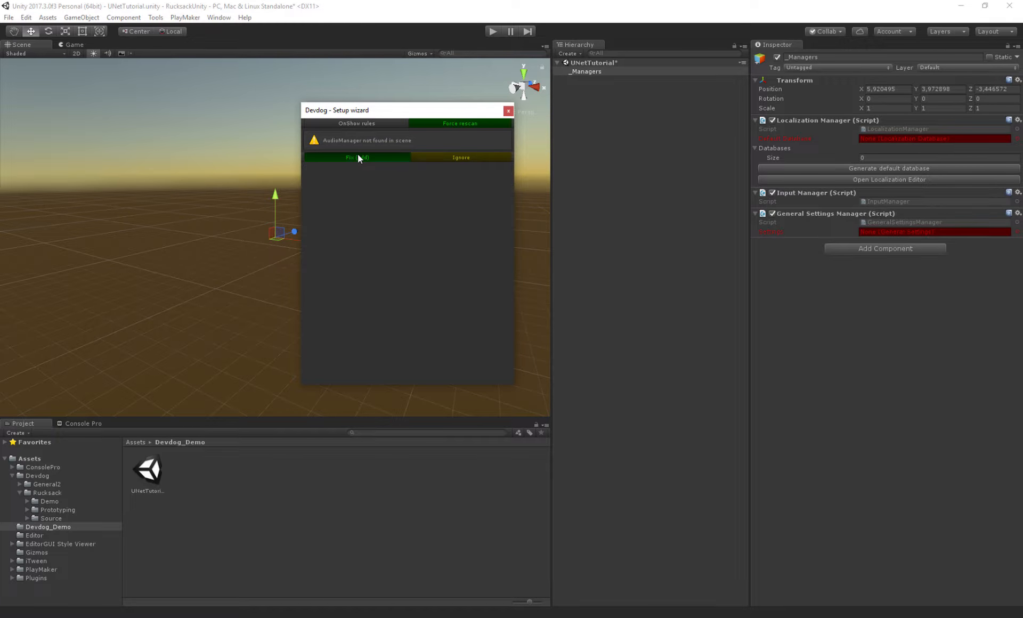
{"action": "left_click", "coordinate": [357, 157]}
{"action": "left_click", "coordinate": [461, 122]}
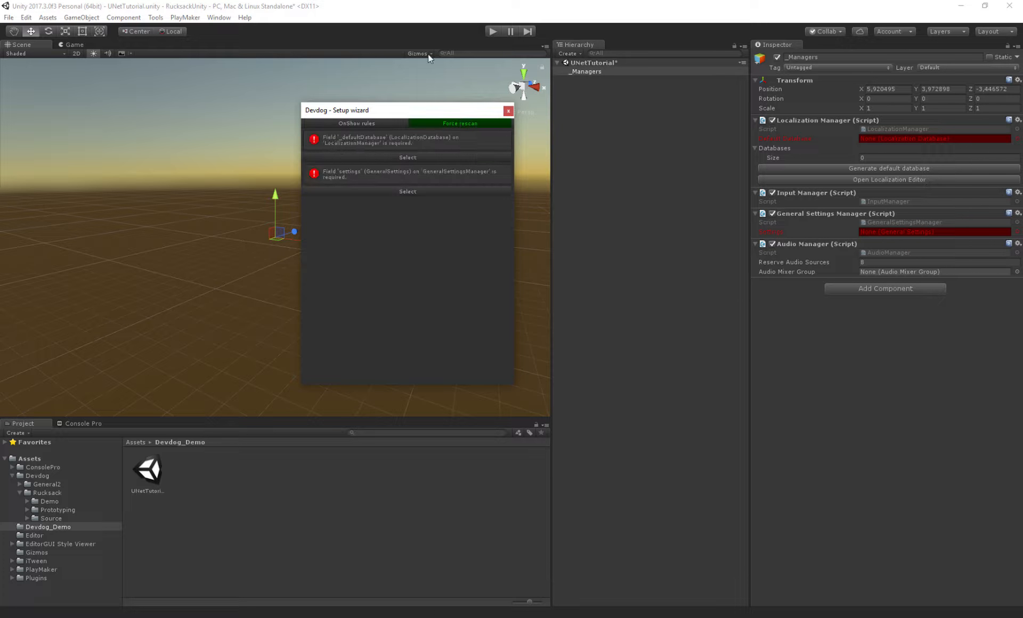
- Generate the default localization database, saving it as MainLanguageDb.asset in the Assets/Devdog_Demo folder
{"action": "left_click_drag", "start_coordinate": [391, 109], "coordinate": [411, 98]}
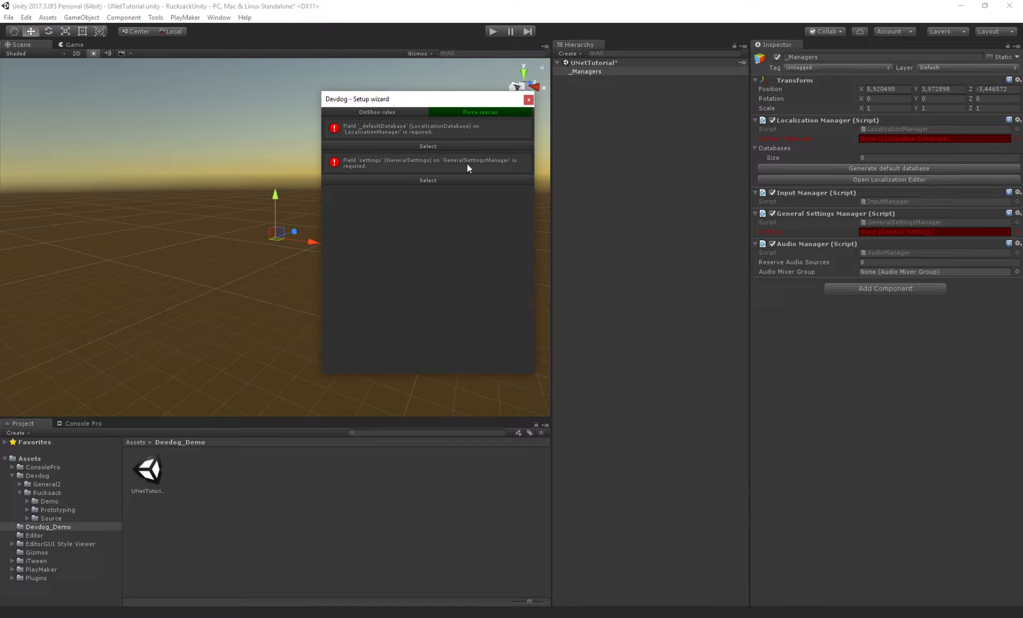
{"action": "left_click", "coordinate": [785, 139]}
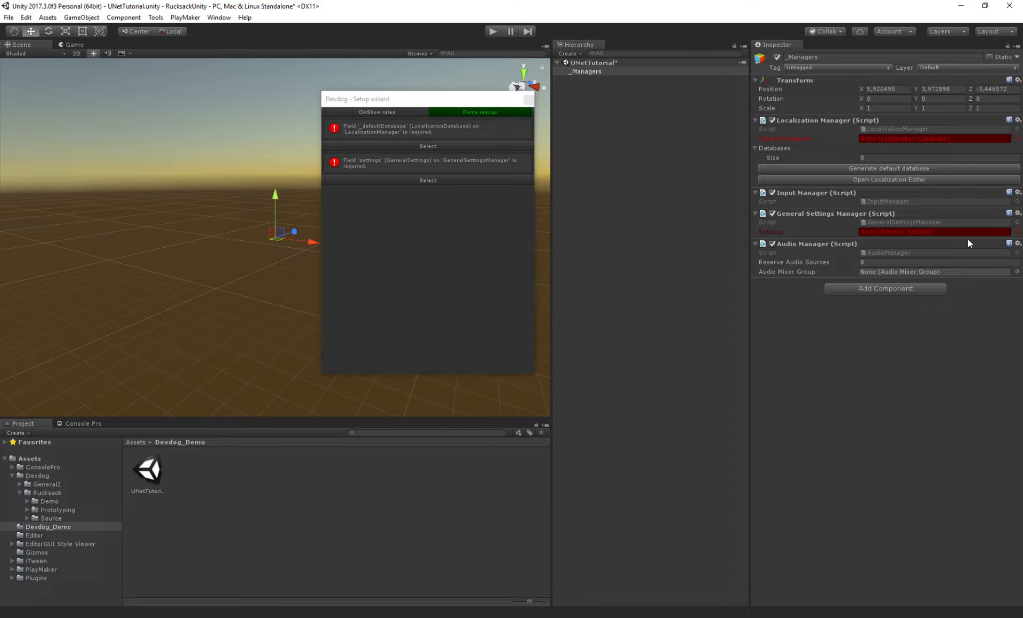
{"action": "left_click", "coordinate": [898, 168]}
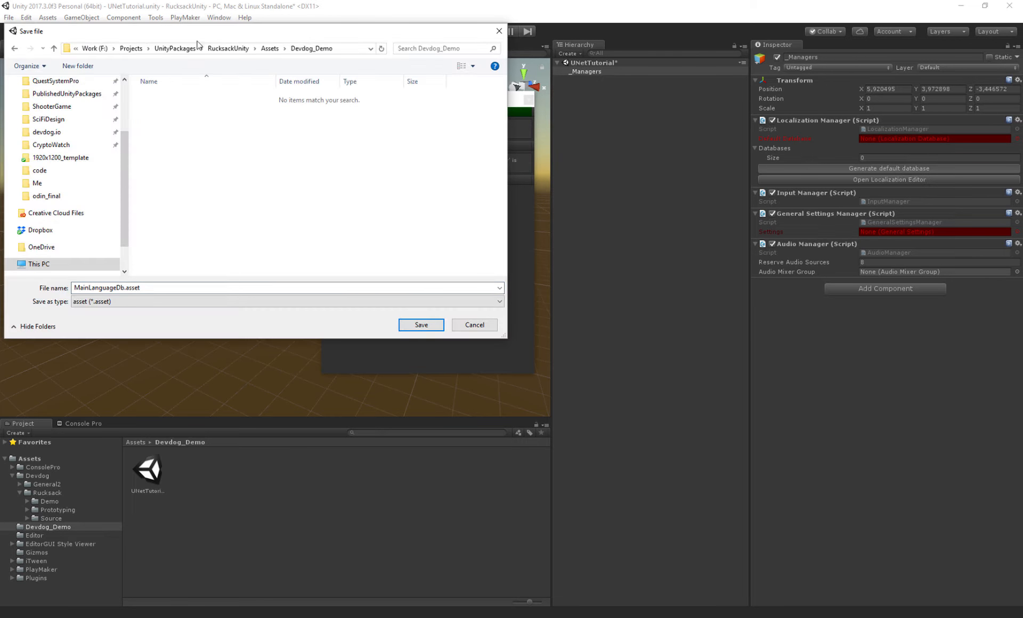
{"action": "left_click", "coordinate": [269, 48]}
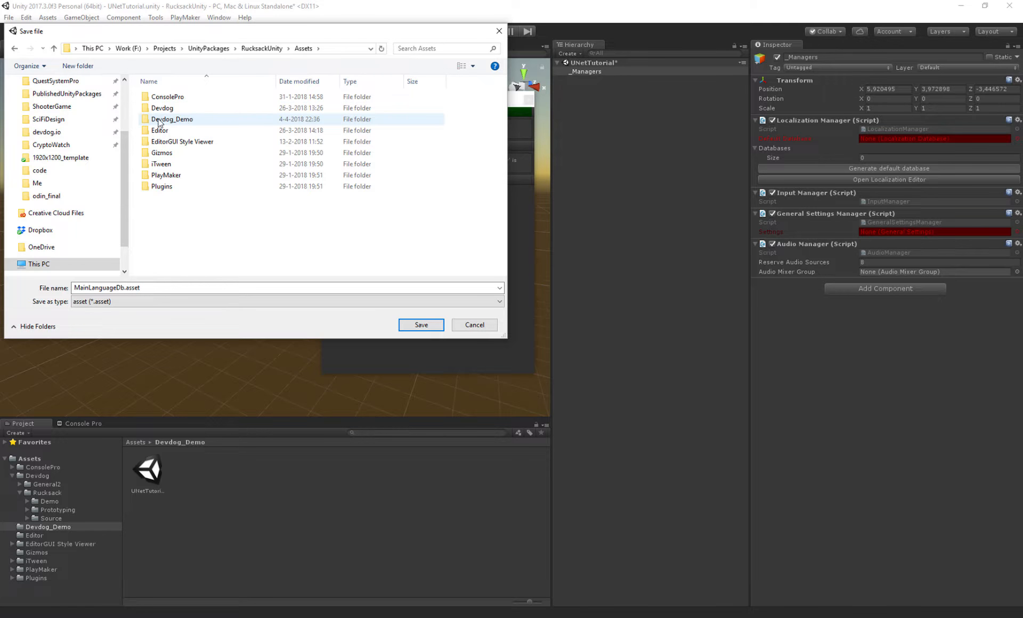
{"action": "double_click", "coordinate": [163, 122]}
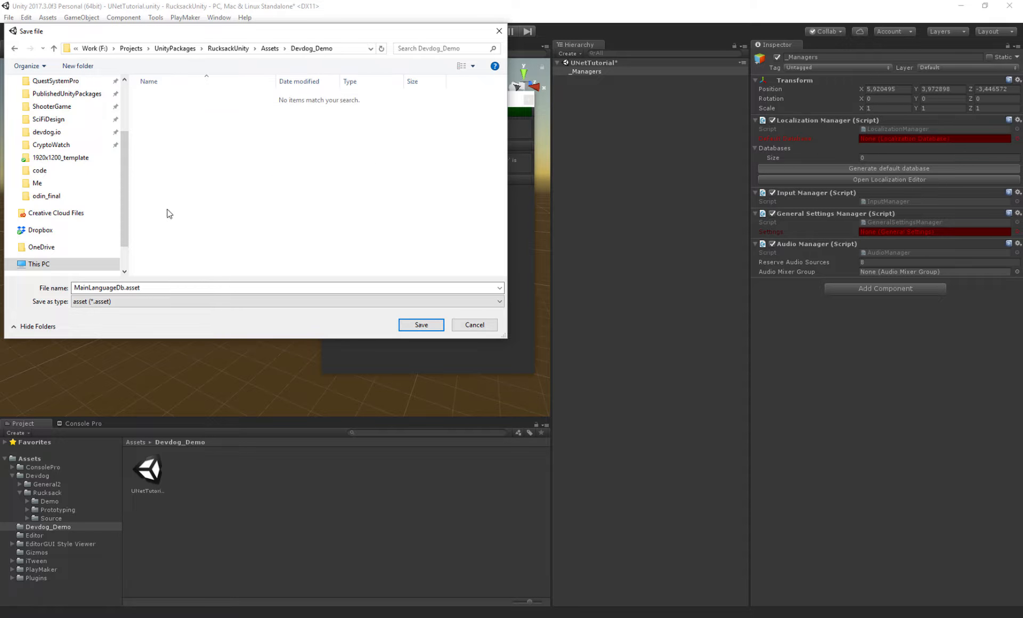
{"action": "left_click", "coordinate": [415, 325]}
{"action": "left_click", "coordinate": [785, 138]}
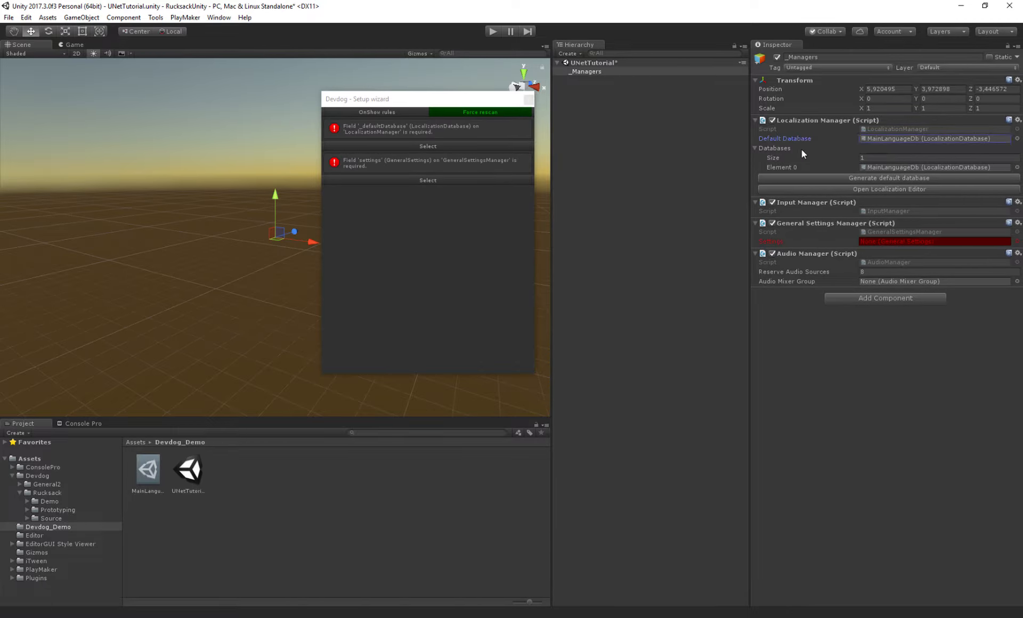
{"action": "left_click", "coordinate": [755, 148]}
{"action": "left_click", "coordinate": [772, 224]}
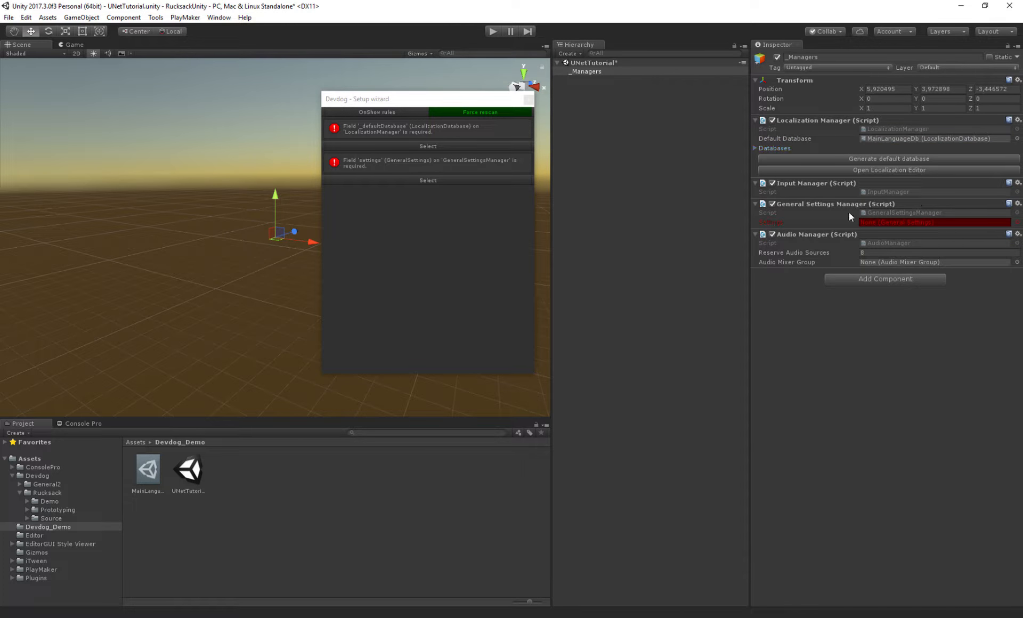
- Create a new Devdog General Settings asset in the Devdog_Demo folder
{"action": "left_click", "coordinate": [38, 529]}
{"action": "right_click", "coordinate": [229, 469]}
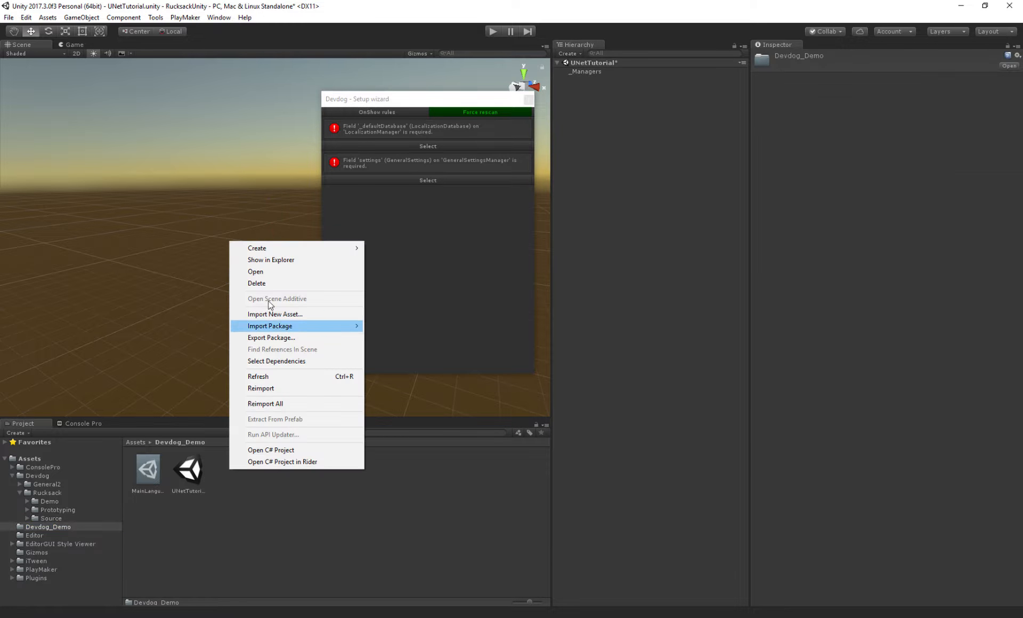
{"action": "mouse_move", "coordinate": [270, 246]}
{"action": "mouse_move", "coordinate": [182, 248]}
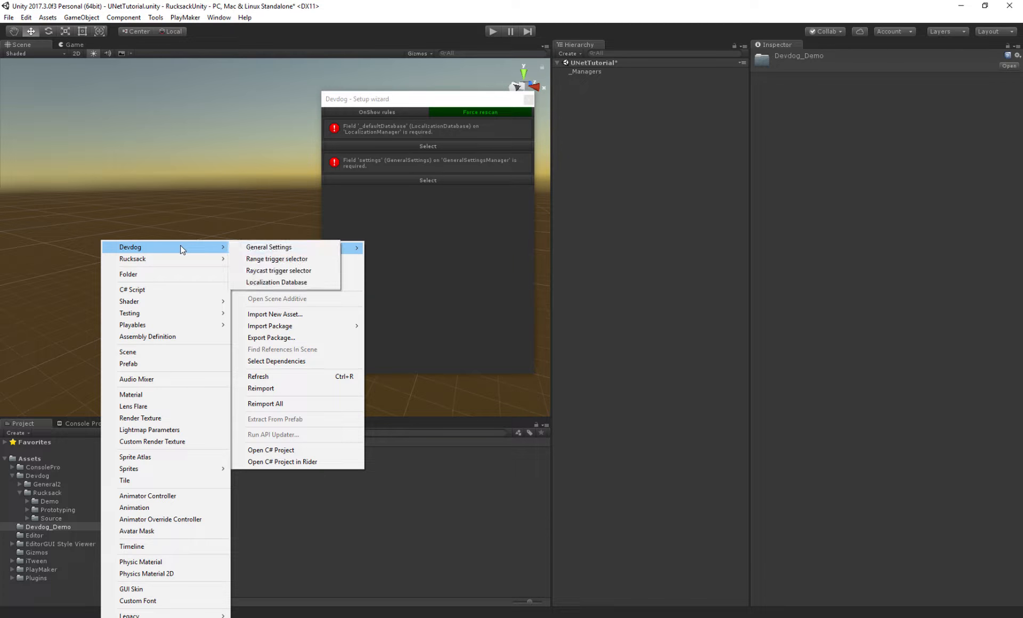
{"action": "left_click", "coordinate": [255, 247]}
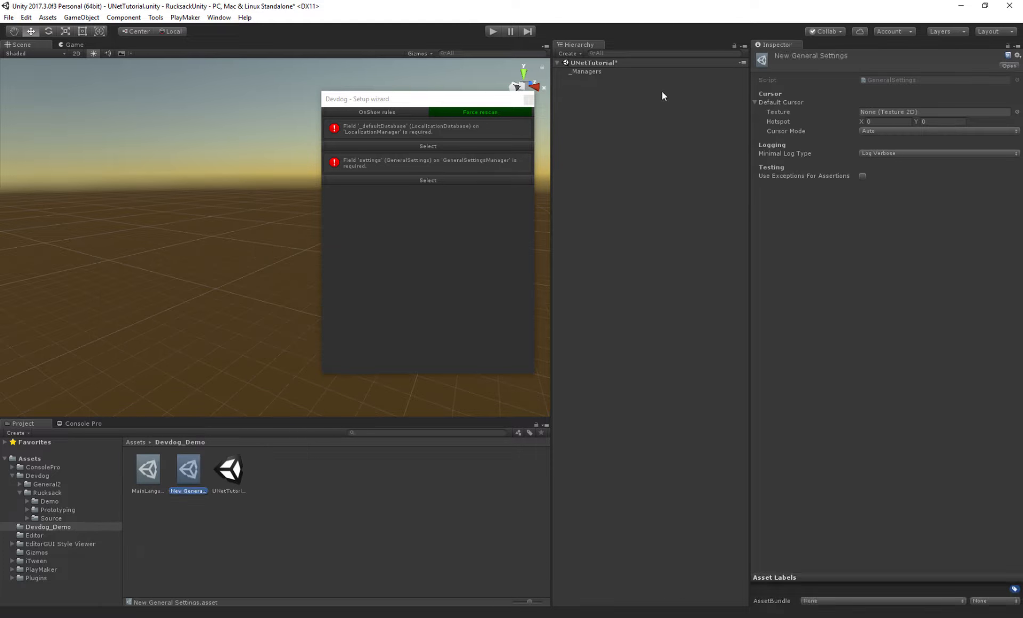
- Assign New General Settings to the General Settings Manager's Settings field on _Managers, then rescan and close the wizard
{"action": "left_click", "coordinate": [584, 72]}
{"action": "left_click_drag", "start_coordinate": [188, 469], "coordinate": [886, 222]}
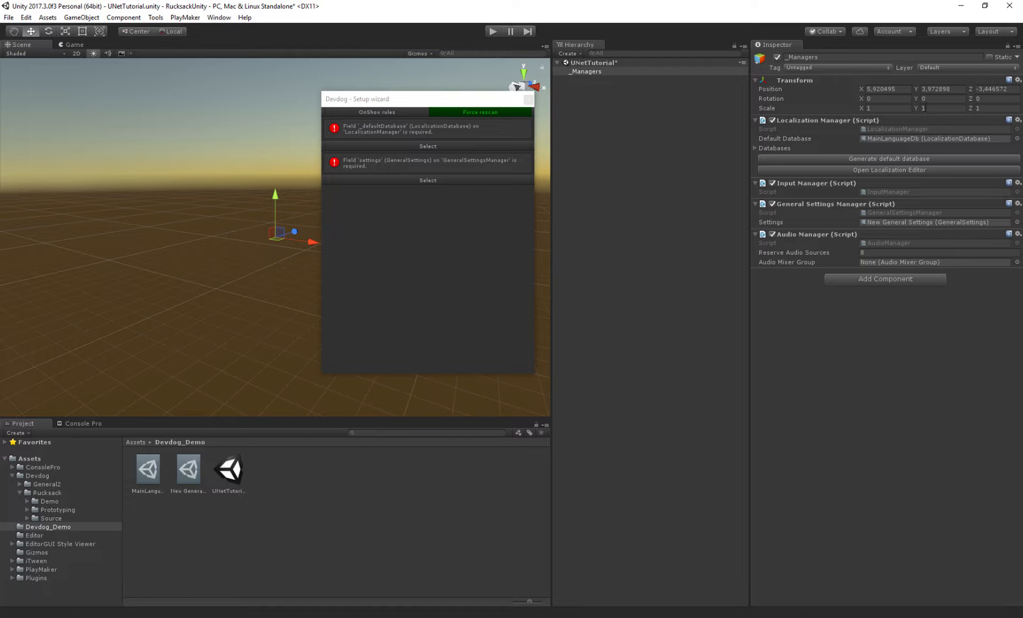
{"action": "left_click", "coordinate": [474, 113]}
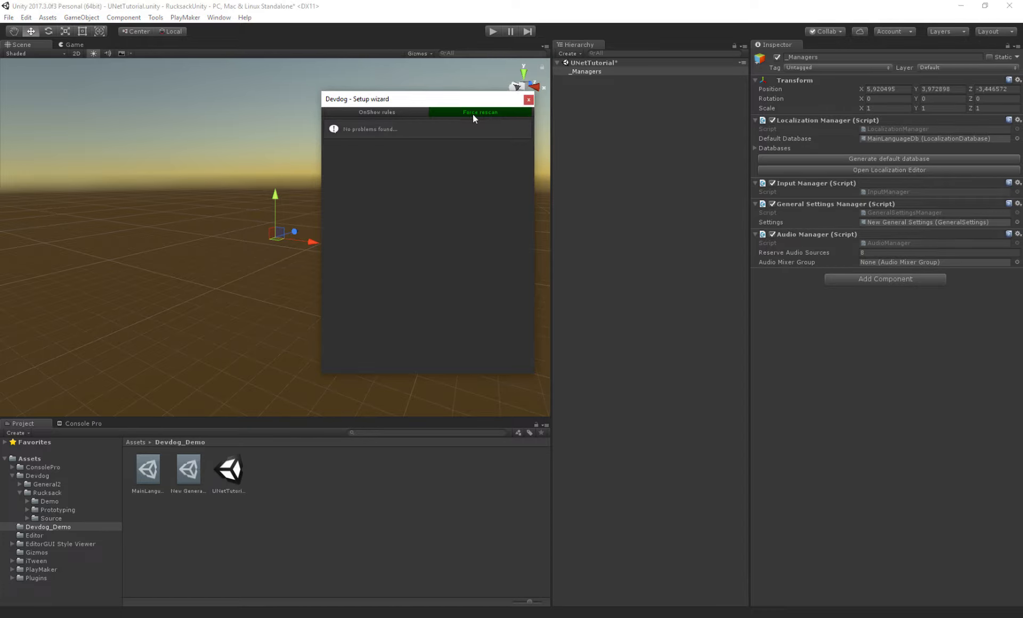
{"action": "left_click", "coordinate": [528, 100]}
- Create another empty GameObject in the scene and name it _UNet
{"action": "right_click", "coordinate": [592, 91]}
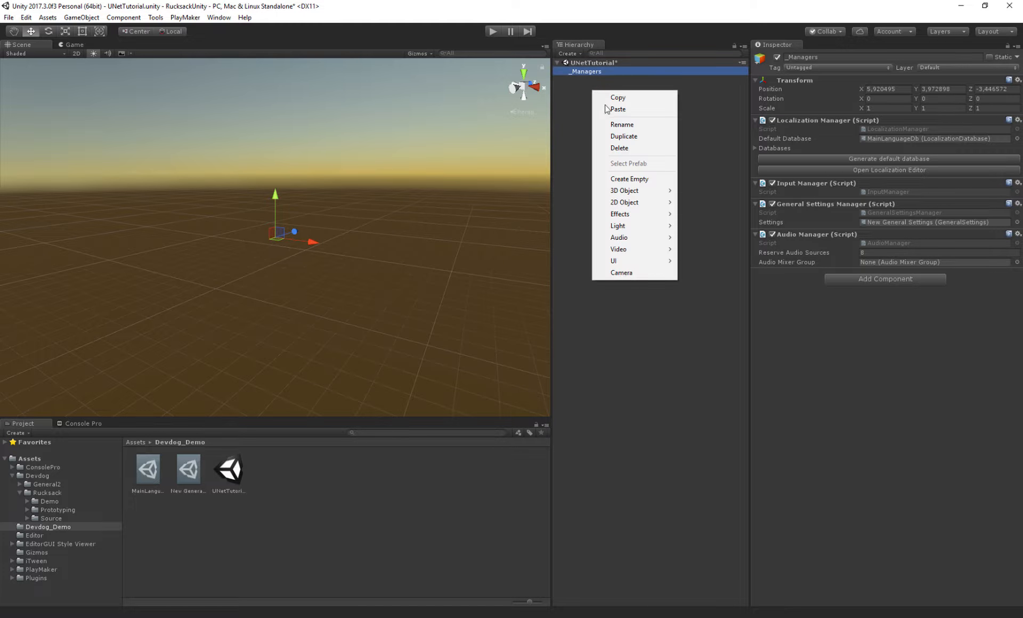
{"action": "left_click", "coordinate": [627, 179]}
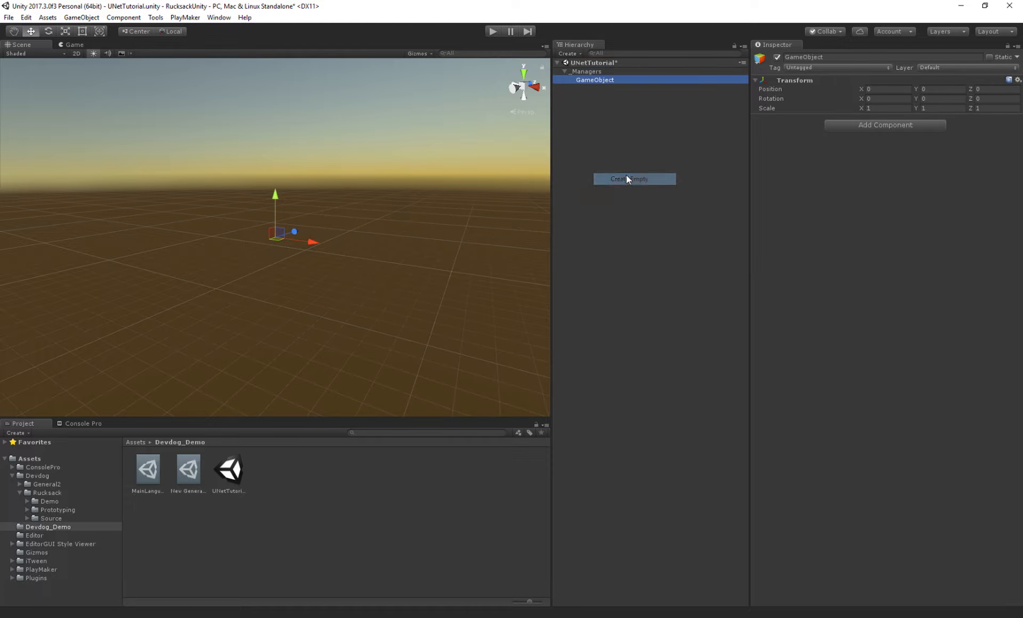
{"action": "left_click", "coordinate": [832, 57]}
{"action": "type", "text": "_UNet"}
{"action": "key", "text": "Return"}
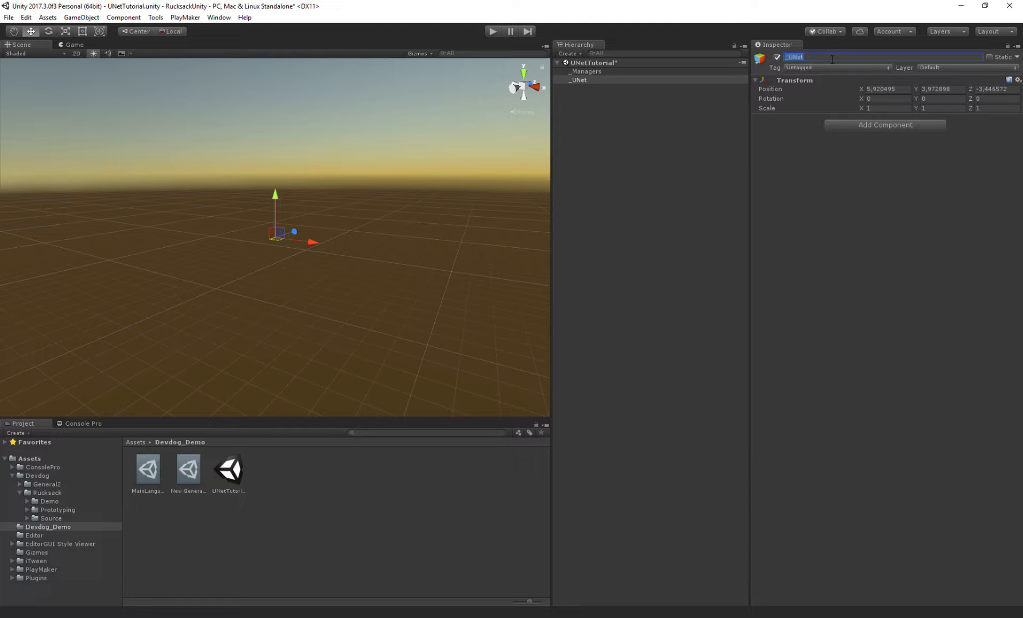
- Add a NetworkManager component to _UNet by searching components for manager
{"action": "left_click", "coordinate": [860, 125]}
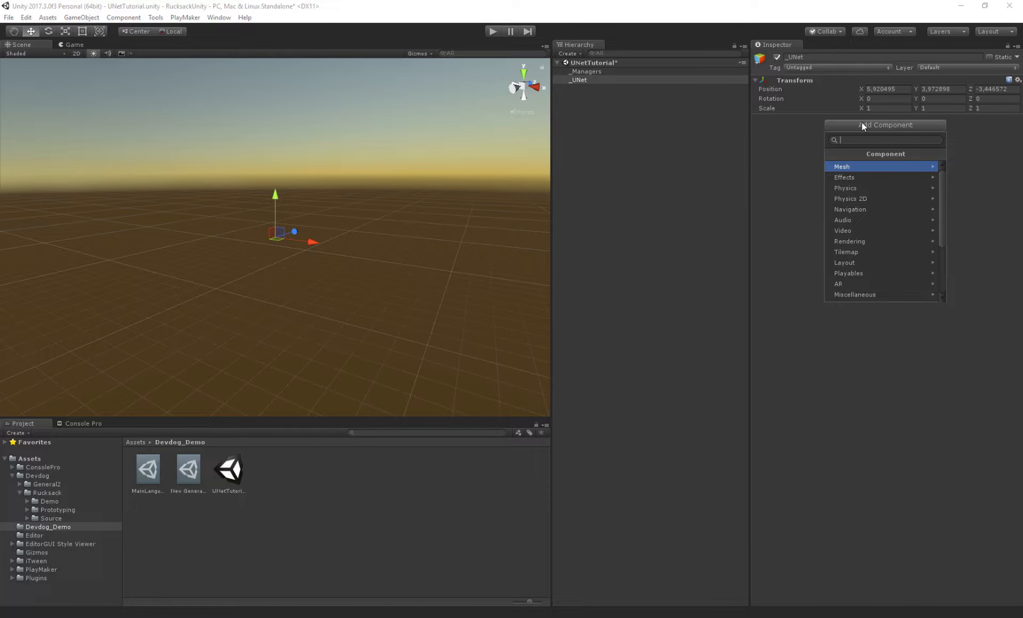
{"action": "type", "text": "manager"}
{"action": "key", "text": "Down"}
{"action": "key", "text": "Down"}
{"action": "key", "text": "Down"}
{"action": "key", "text": "Down"}
{"action": "key", "text": "Down"}
{"action": "key", "text": "Down"}
{"action": "key", "text": "Up"}
{"action": "key", "text": "Return"}
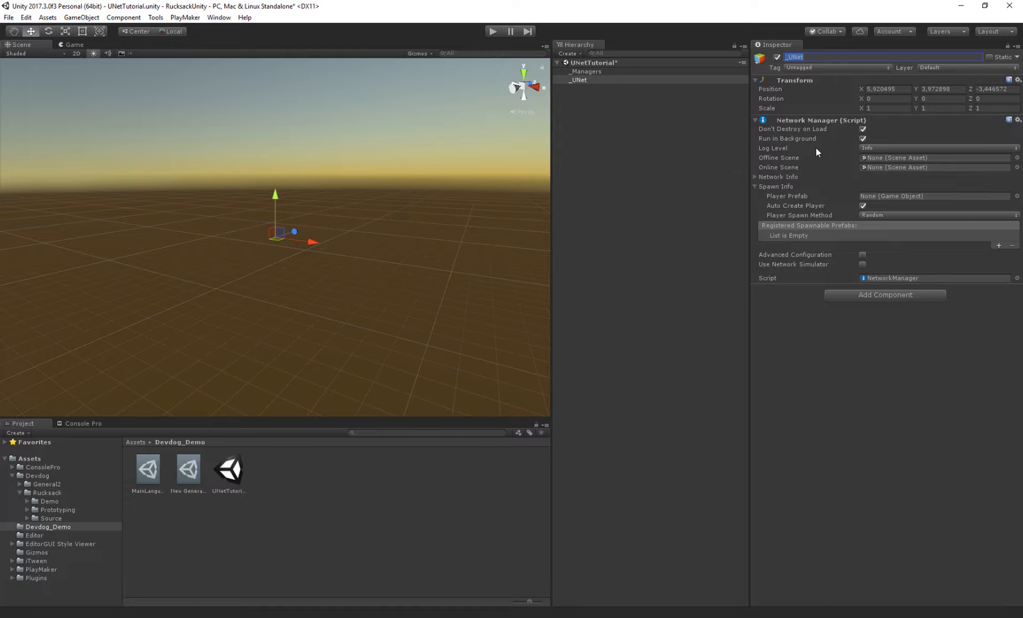
- Add a NetworkManagerHUD component to _UNet
{"action": "left_click", "coordinate": [770, 196]}
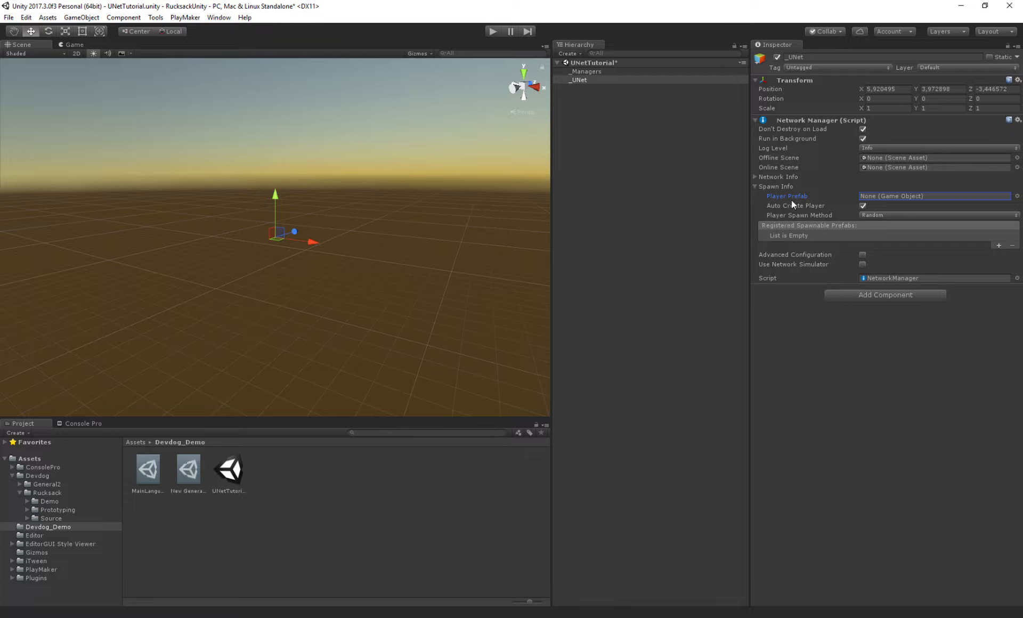
{"action": "left_click", "coordinate": [849, 295]}
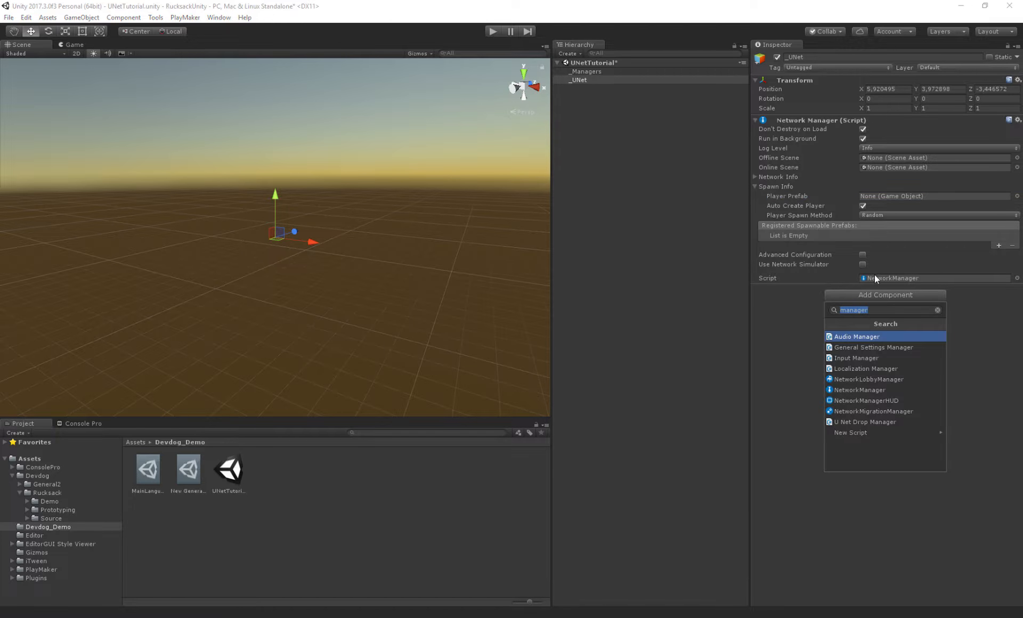
{"action": "left_click", "coordinate": [877, 394]}
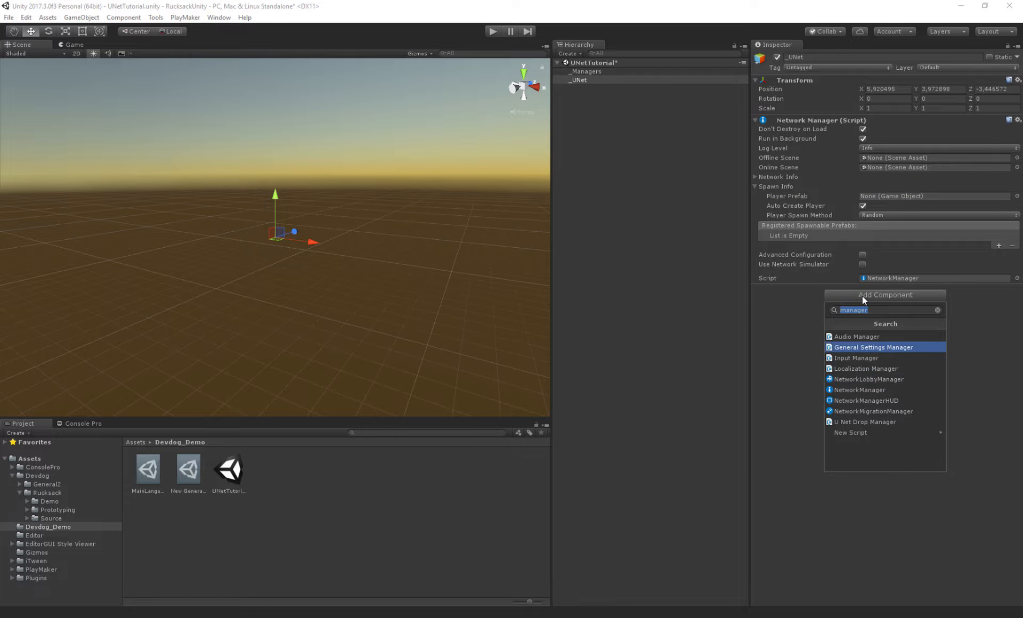
{"action": "key", "text": "Down"}
{"action": "key", "text": "Down"}
{"action": "key", "text": "Down"}
{"action": "key", "text": "Down"}
{"action": "key", "text": "Down"}
{"action": "key", "text": "Down"}
{"action": "key", "text": "Up"}
{"action": "key", "text": "Return"}
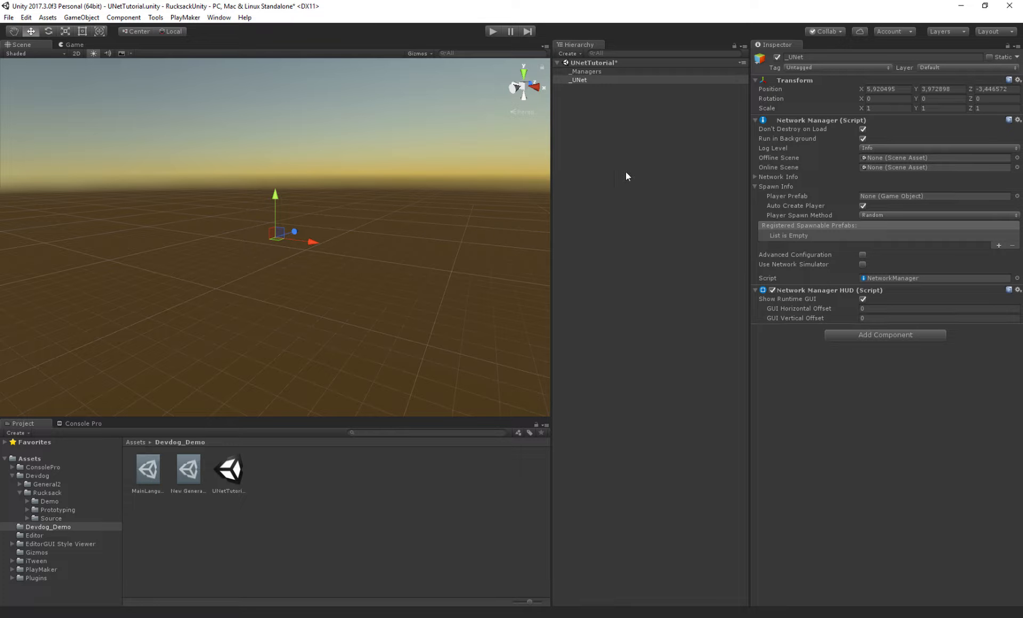
- Create a new empty GameObject in the scene
{"action": "left_click", "coordinate": [619, 120]}
{"action": "key", "text": "ctrl+shift+n"}
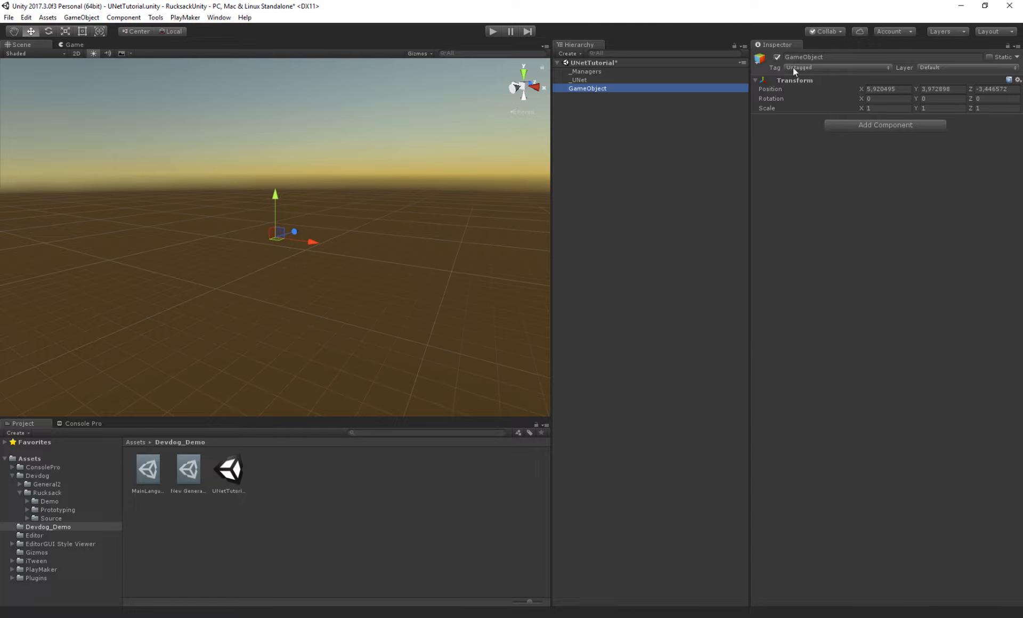
{"action": "left_click", "coordinate": [853, 57]}
{"action": "type", "text": "Player"}
{"action": "key", "text": "Return"}
{"action": "left_click", "coordinate": [619, 120]}
{"action": "key", "text": "ctrl+z"}
- Rename the new GameObject to Player
{"action": "left_click", "coordinate": [852, 57]}
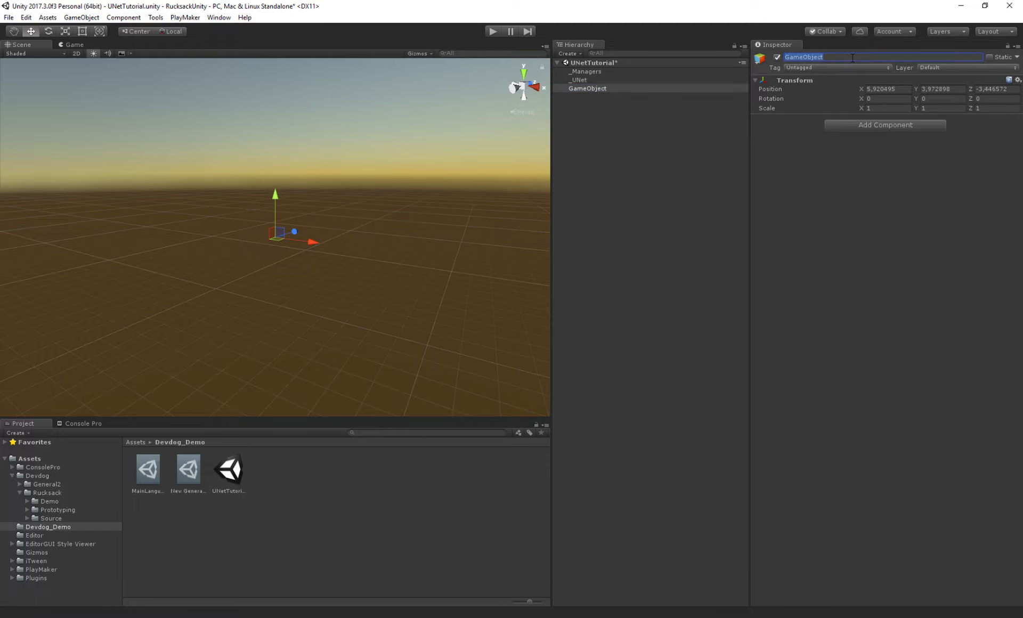
{"action": "type", "text": "Player"}
{"action": "key", "text": "Return"}
- Create a Camera as a child of Player and select it
{"action": "right_click", "coordinate": [583, 100]}
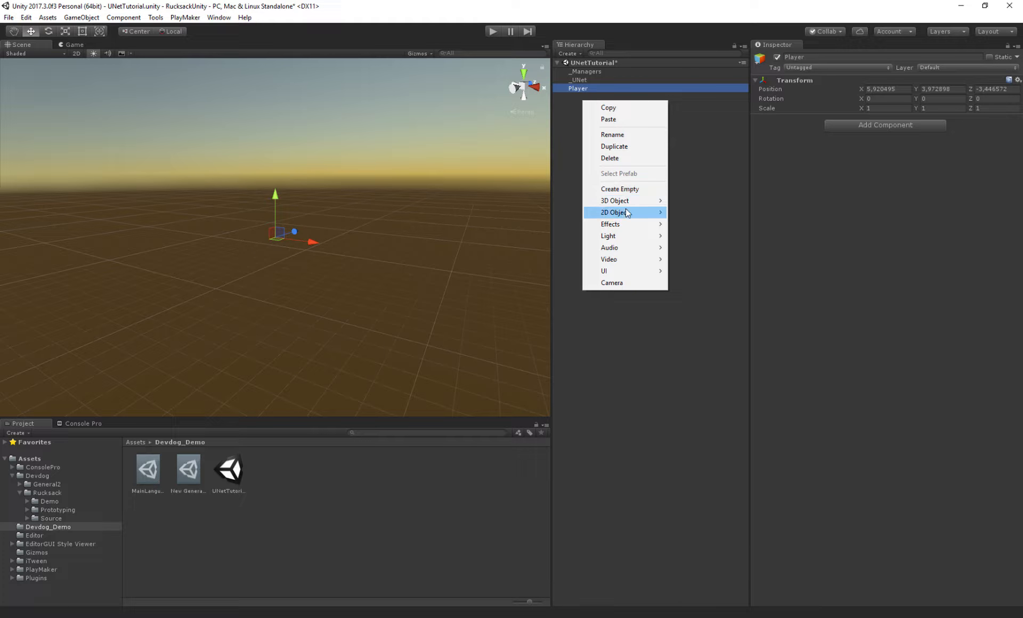
{"action": "left_click", "coordinate": [611, 282]}
{"action": "left_click", "coordinate": [578, 89]}
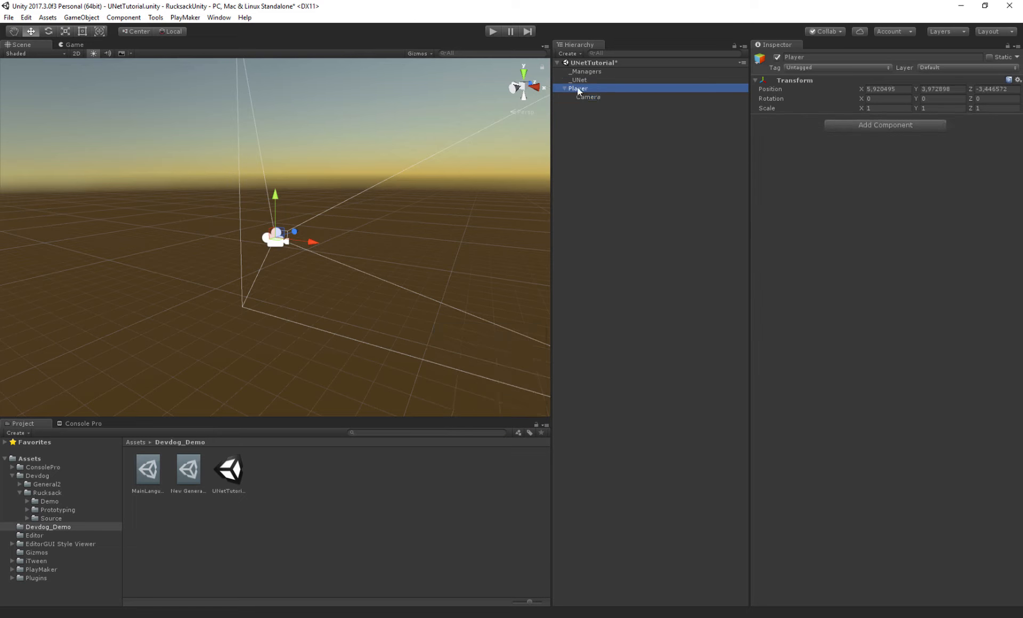
{"action": "left_click", "coordinate": [588, 97]}
- Add a Demo Simple Camera Movement component to the Camera and set its Target to Player
{"action": "left_click", "coordinate": [862, 331]}
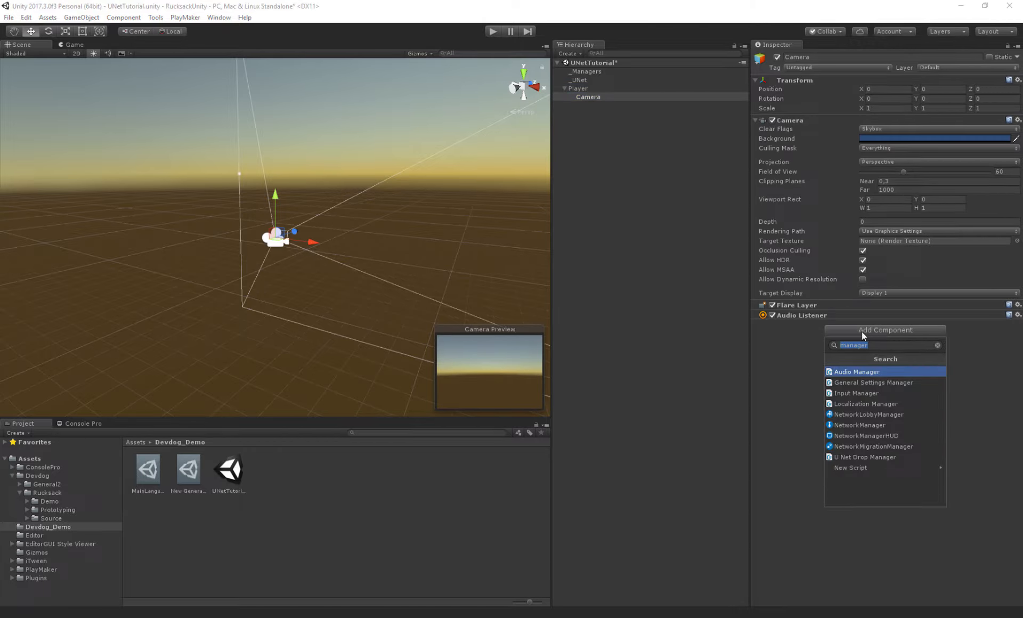
{"action": "type", "text": "simple"}
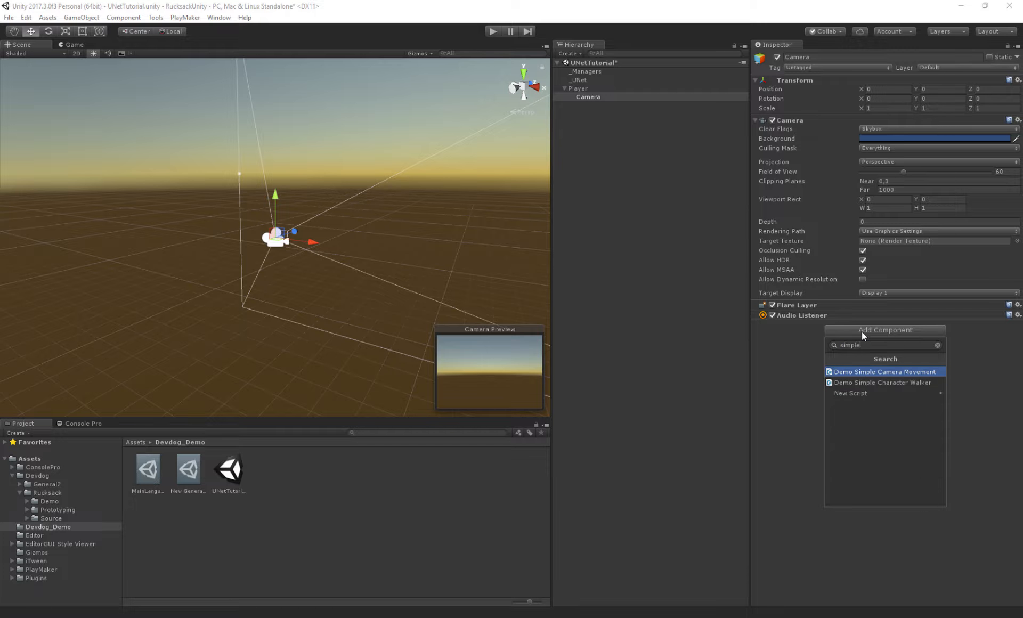
{"action": "key", "text": "Return"}
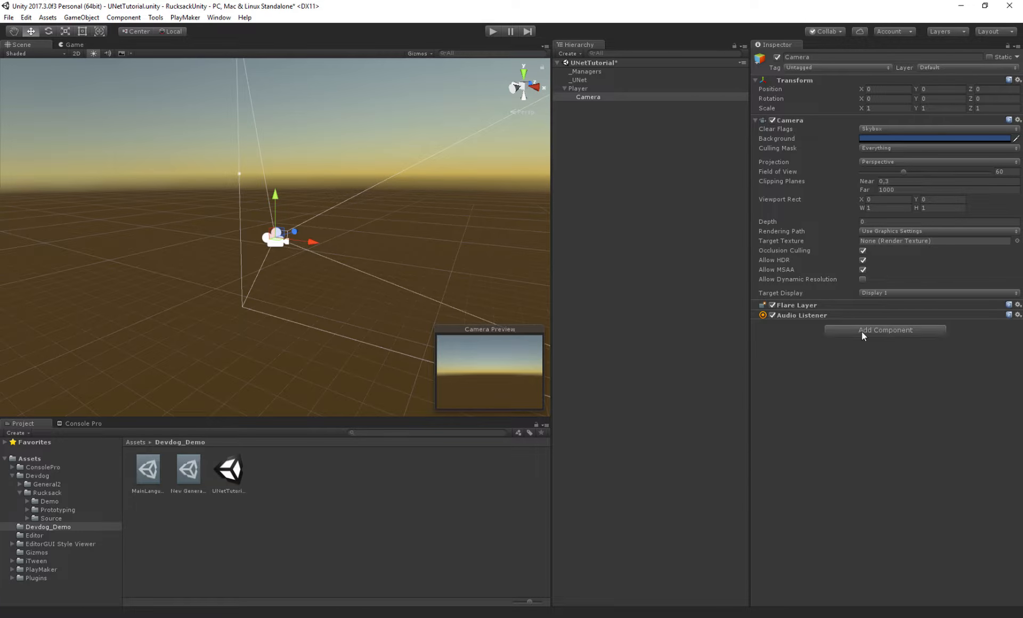
{"action": "left_click_drag", "start_coordinate": [574, 88], "coordinate": [892, 357]}
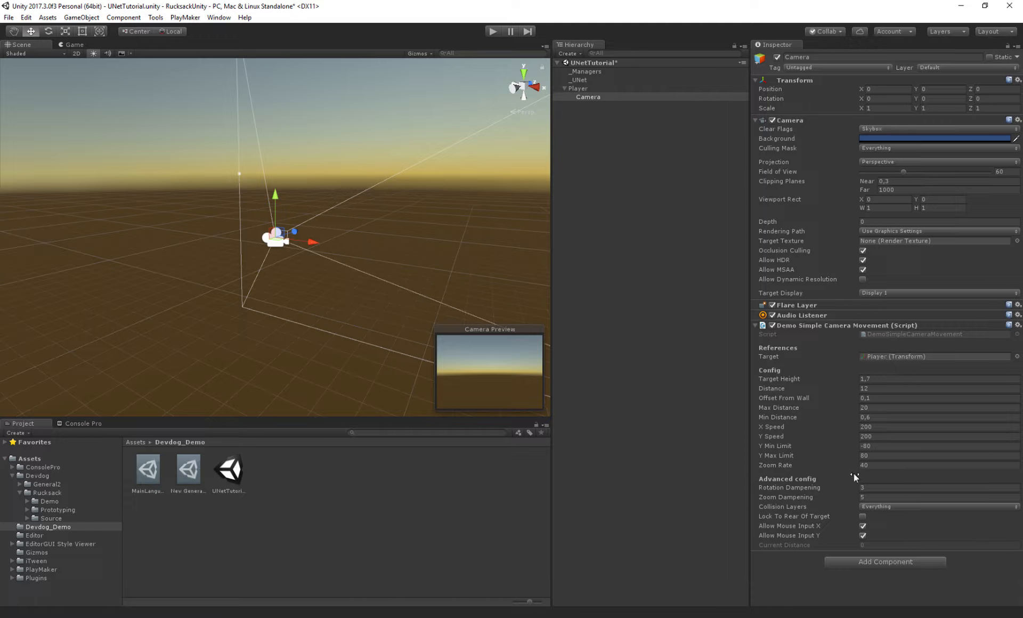
- Add the Player script component to the Player object
{"action": "left_click", "coordinate": [571, 88]}
{"action": "left_click", "coordinate": [868, 126]}
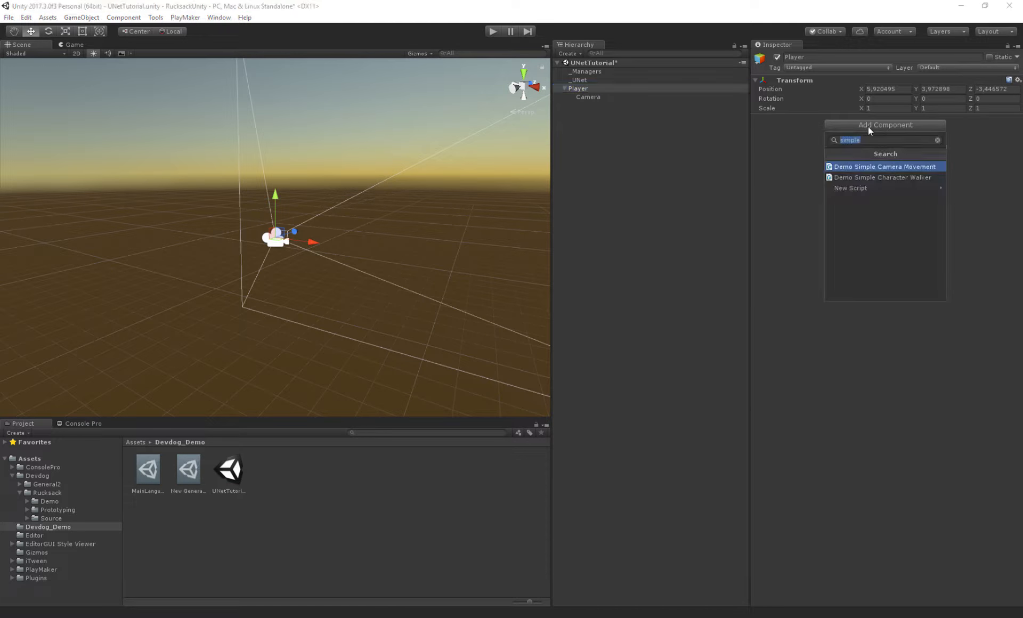
{"action": "key", "text": "BackSpace"}
{"action": "type", "text": "player"}
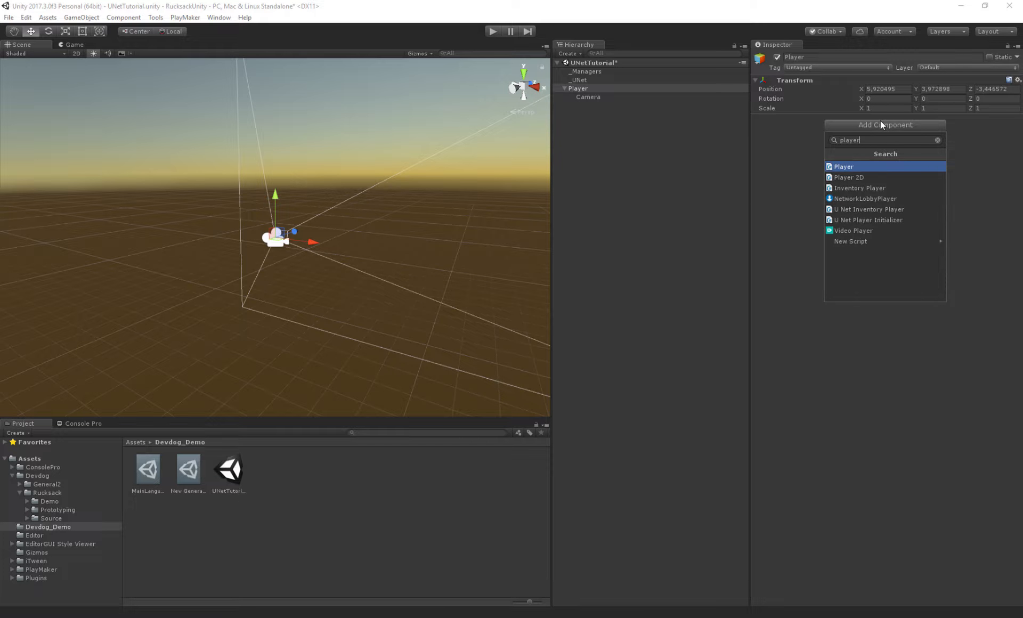
{"action": "key", "text": "Return"}
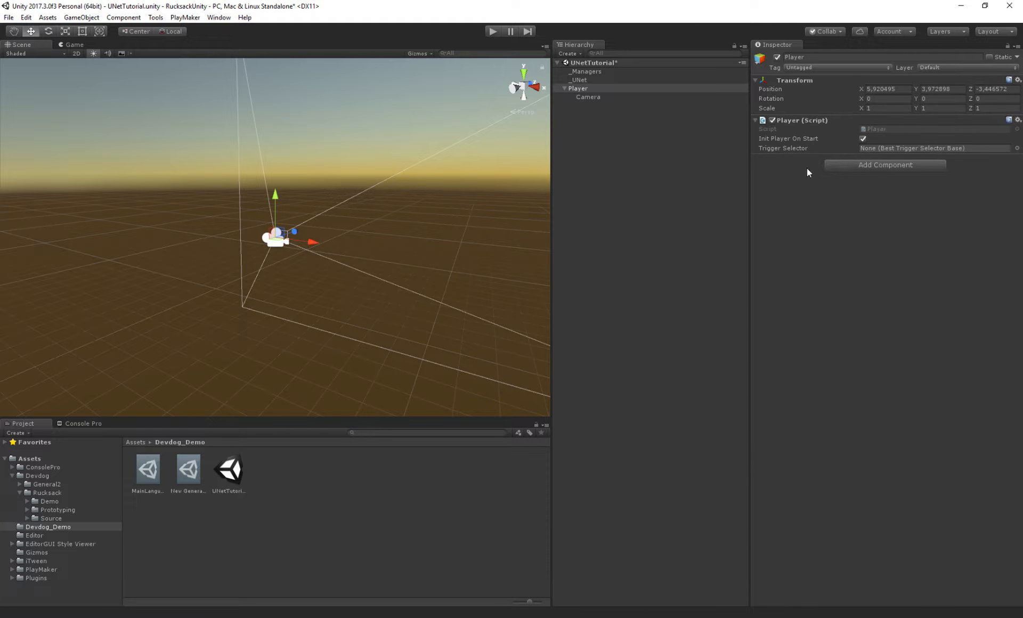
{"action": "left_click", "coordinate": [858, 160]}
{"action": "type", "text": "inventory"}
{"action": "key", "text": "Return"}
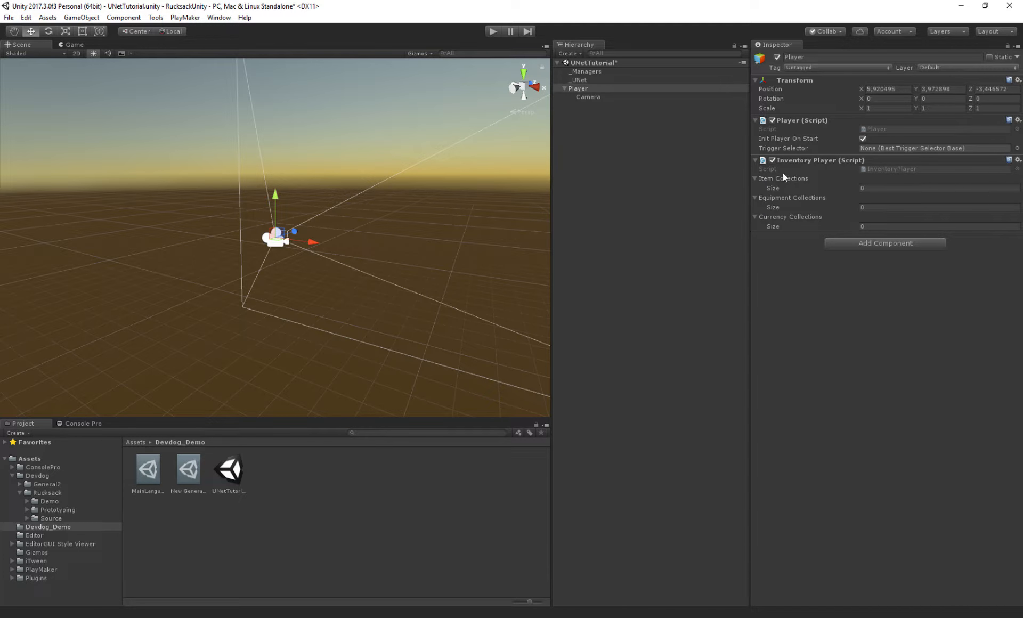
{"action": "right_click", "coordinate": [796, 159]}
{"action": "left_click", "coordinate": [823, 182]}
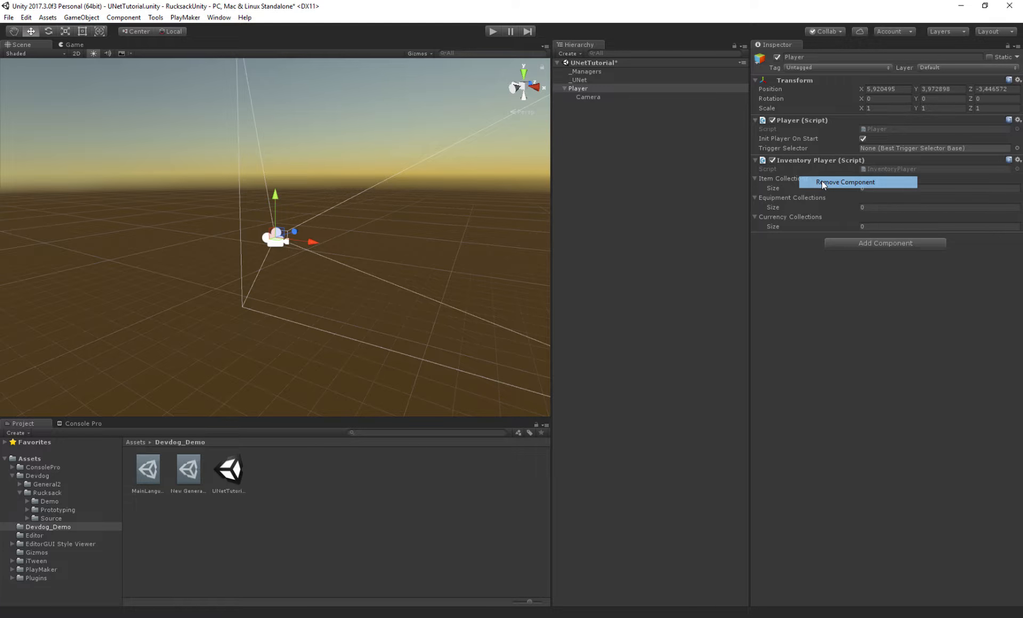
- Add U Net Inventory Player and Network Transform components to Player, moving Network Transform above the inventory script
{"action": "left_click", "coordinate": [868, 164]}
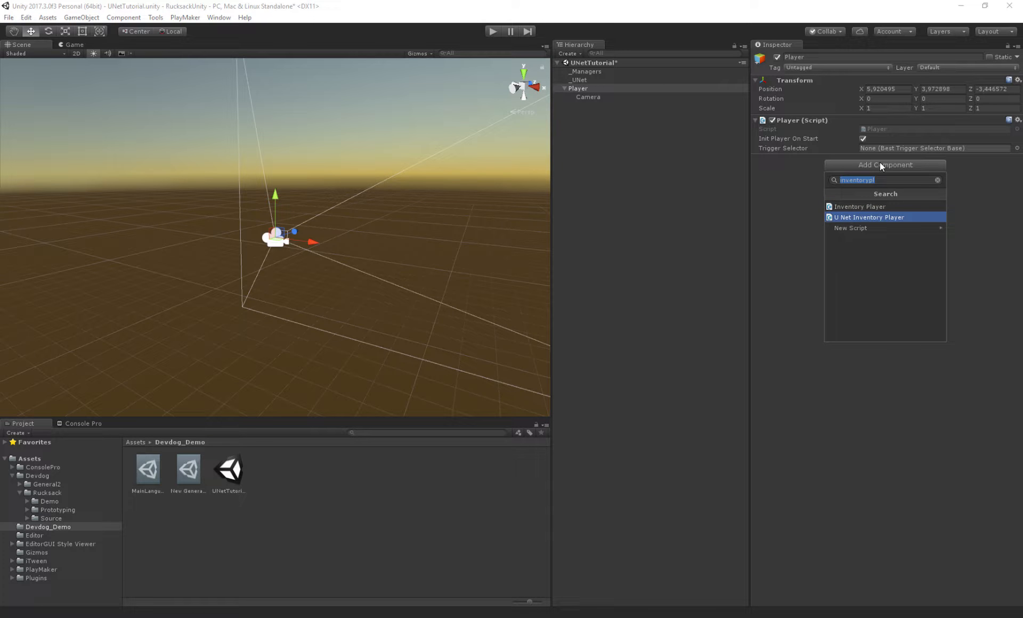
{"action": "key", "text": "Return"}
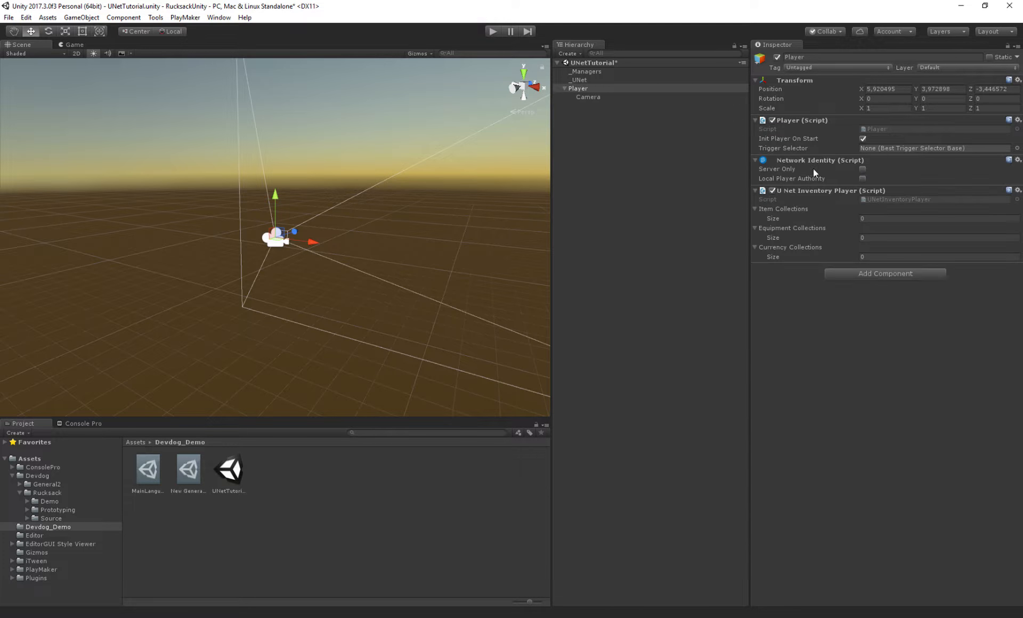
{"action": "left_click", "coordinate": [872, 274]}
{"action": "type", "text": "network"}
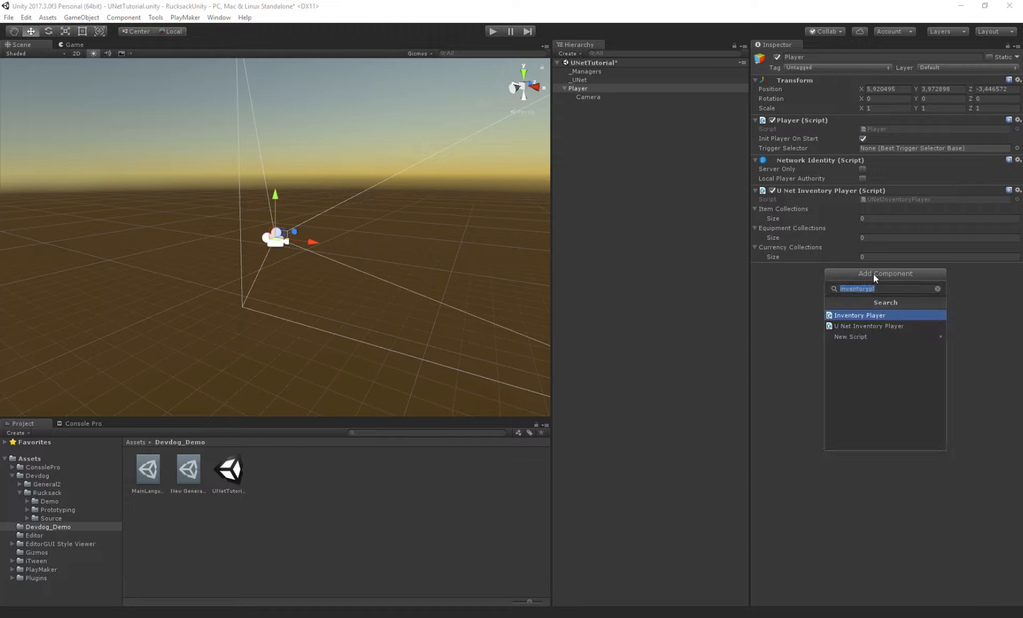
{"action": "type", "text": "transform"}
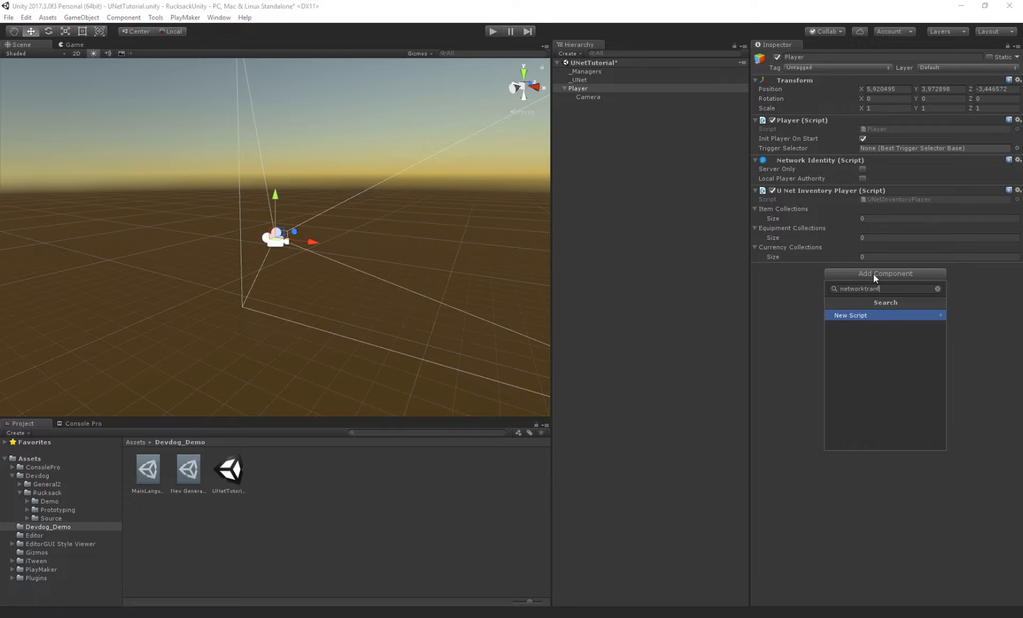
{"action": "key", "text": "Return"}
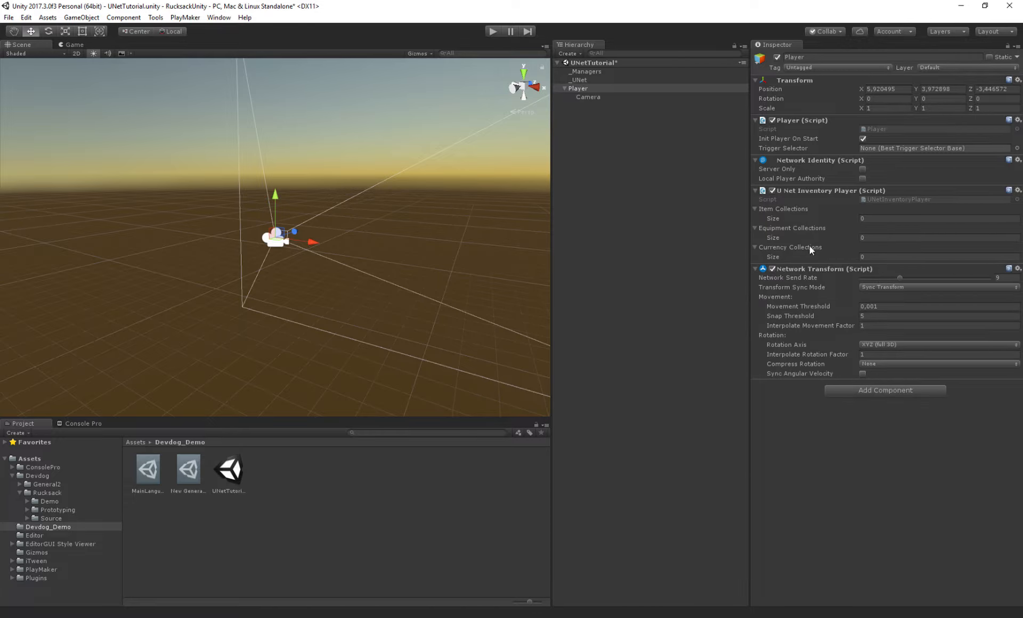
{"action": "left_click_drag", "start_coordinate": [815, 269], "coordinate": [852, 191]}
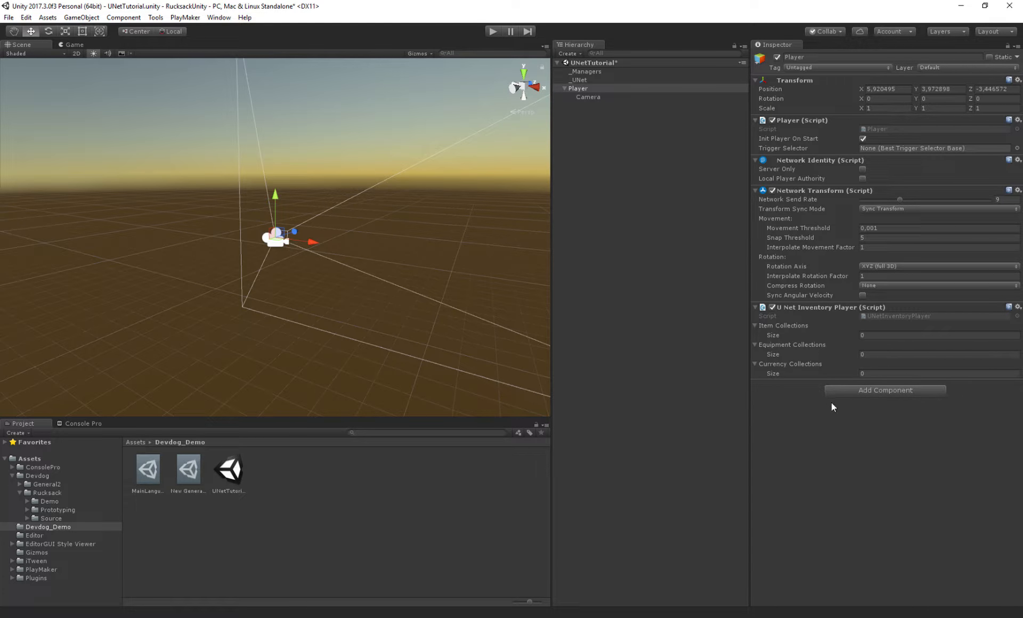
- Add a U Net Item Collection Creator component to Player
{"action": "left_click", "coordinate": [856, 390]}
{"action": "key", "text": "BackSpace"}
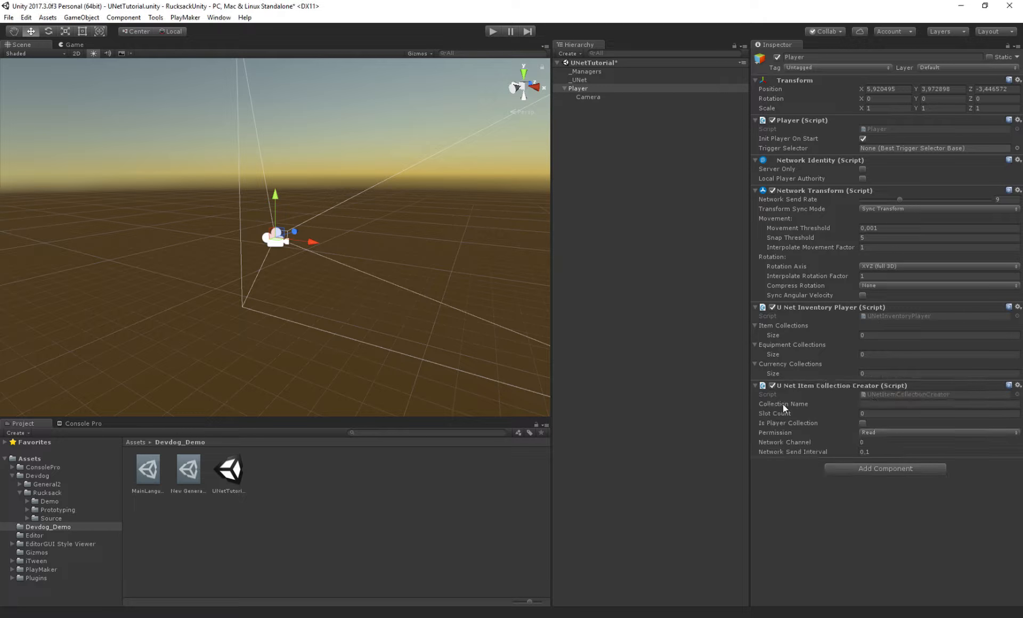
{"action": "left_click", "coordinate": [783, 404]}
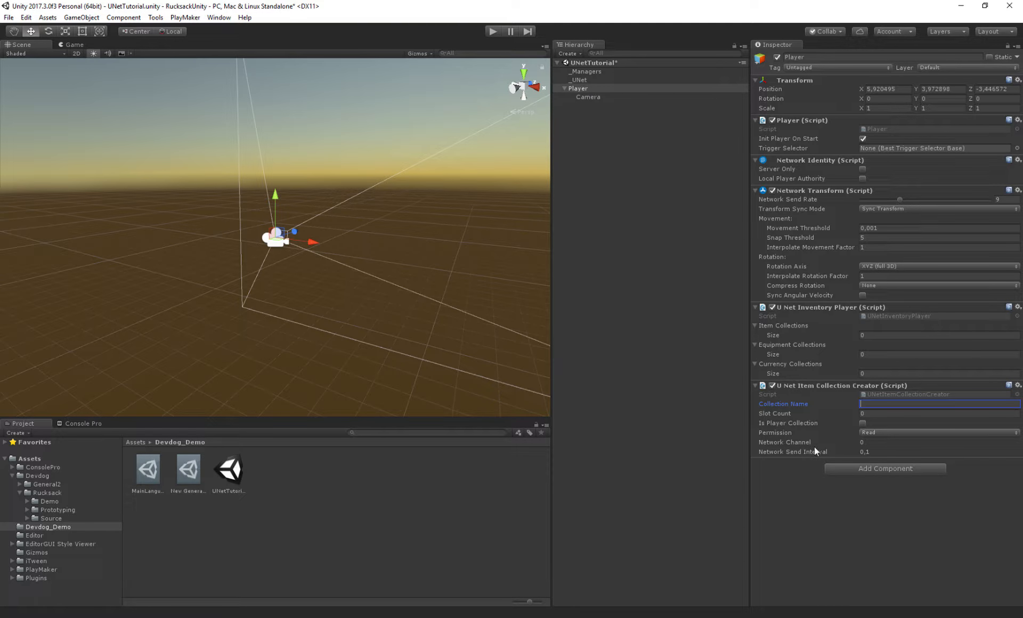
- Enable Is Player Collection, name the collection Inventory1 and set its slot count to 10
{"action": "left_click", "coordinate": [772, 424]}
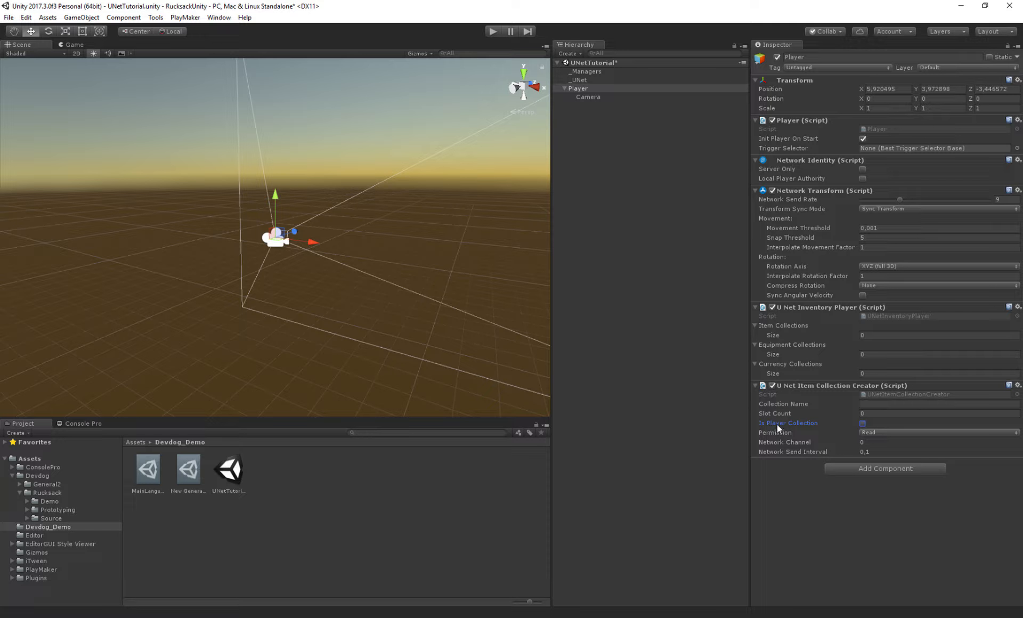
{"action": "left_click", "coordinate": [862, 423]}
{"action": "left_click", "coordinate": [795, 406]}
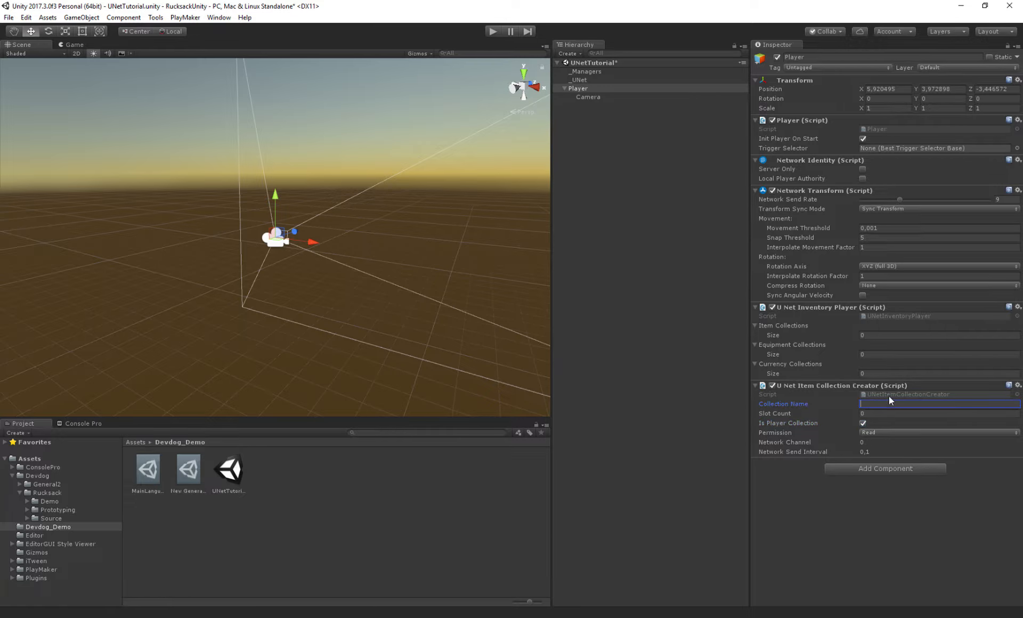
{"action": "type", "text": "Inventory1"}
{"action": "key", "text": "Tab"}
{"action": "type", "text": "10"}
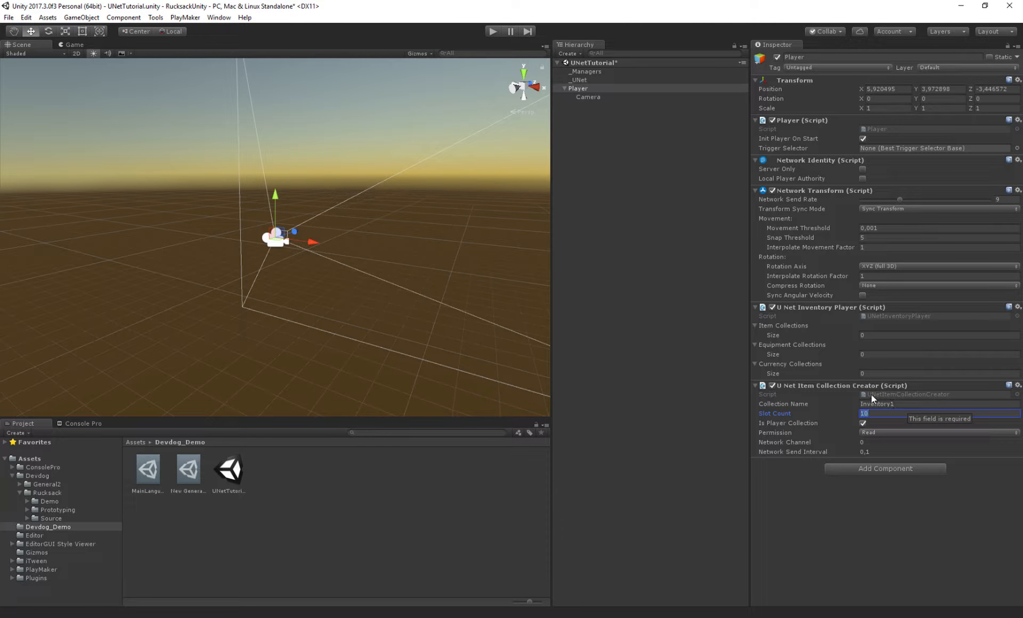
- Set the item collection creator's Permission to Read Write
{"action": "left_click", "coordinate": [771, 432]}
{"action": "left_click", "coordinate": [886, 433]}
{"action": "left_click", "coordinate": [886, 481]}
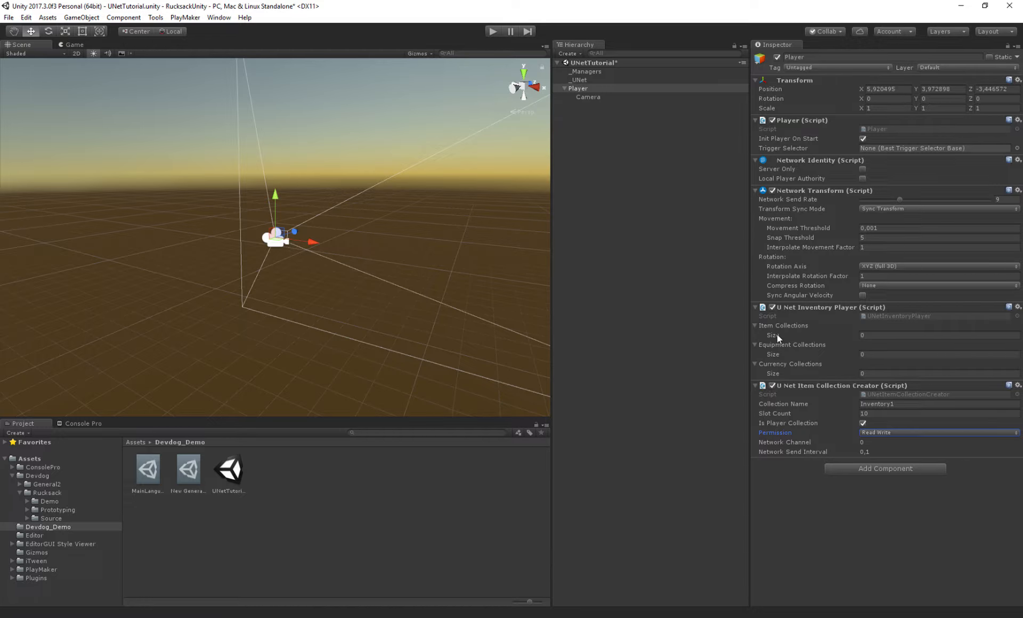
{"action": "left_click", "coordinate": [779, 428]}
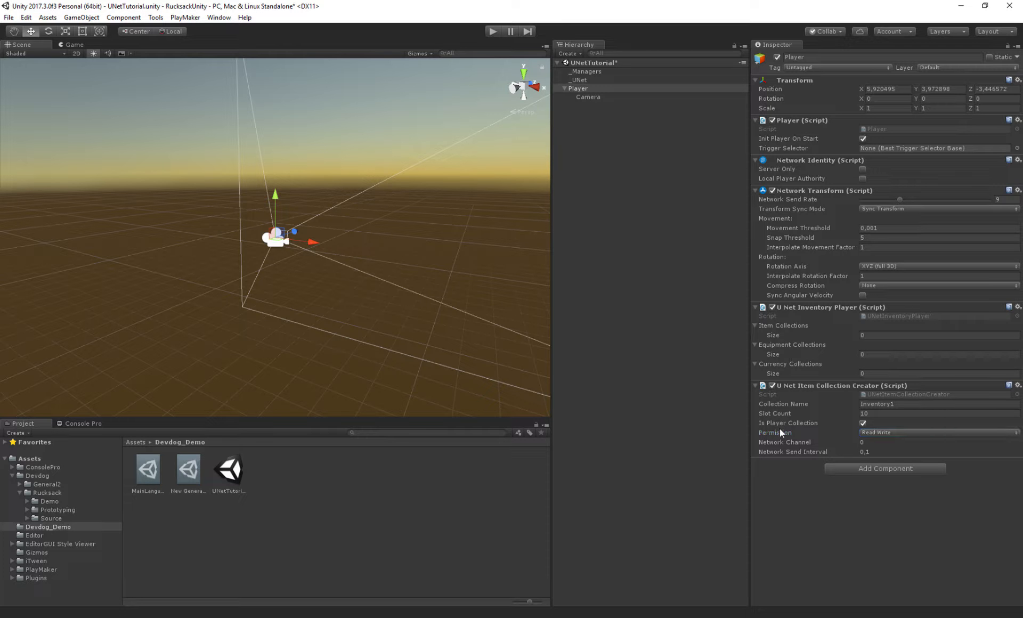
{"action": "left_click", "coordinate": [896, 432]}
{"action": "left_click", "coordinate": [840, 541]}
- Give U Net Inventory Player one item collection with Element 0 set to Inventory1
{"action": "left_click", "coordinate": [775, 335]}
{"action": "key", "text": "Return"}
{"action": "left_click", "coordinate": [869, 345]}
{"action": "type", "text": "Inventory1"}
{"action": "key", "text": "Return"}
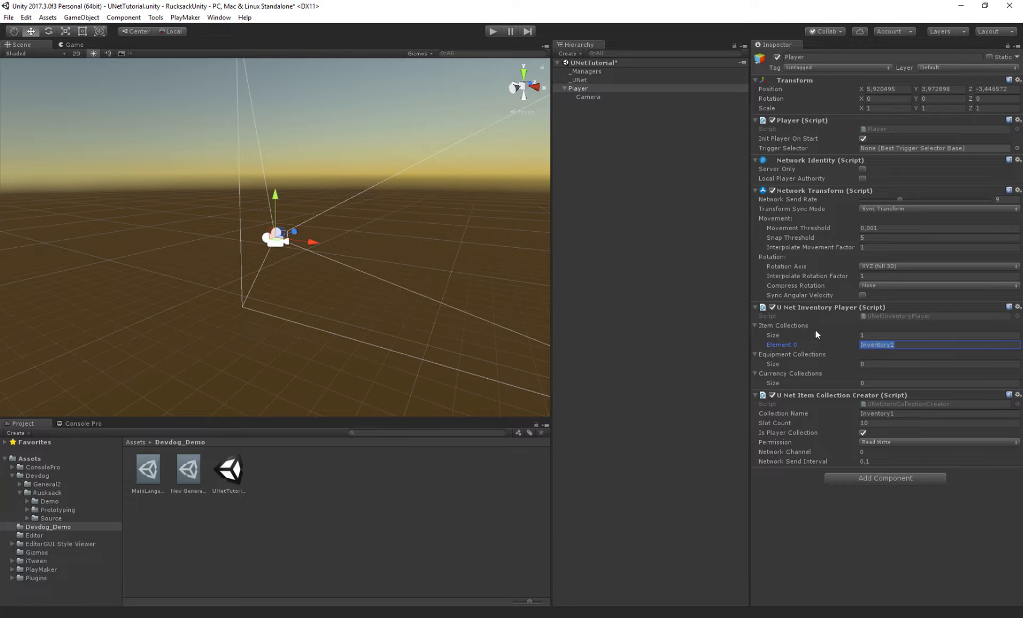
- Compare the collection creator's name and permission with the inventory player's collection entries
{"action": "left_click", "coordinate": [766, 413]}
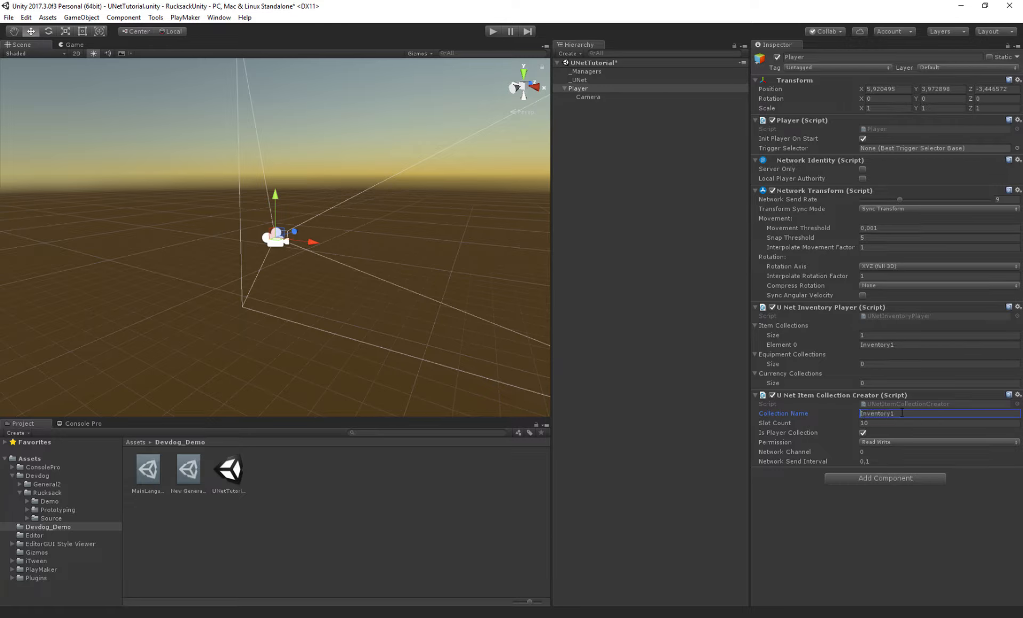
{"action": "left_click", "coordinate": [871, 443]}
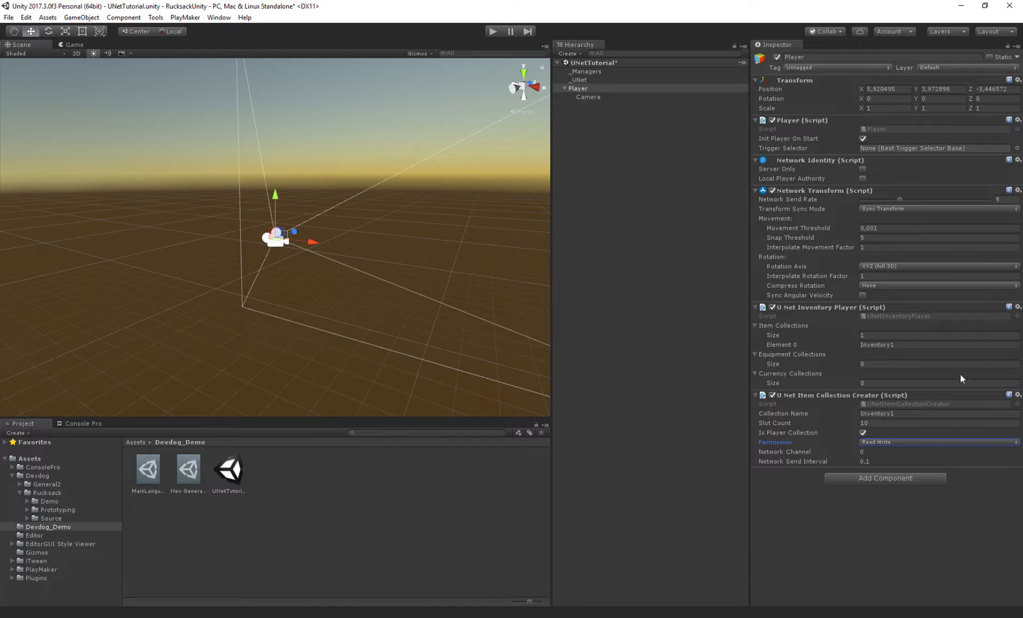
{"action": "left_click", "coordinate": [788, 343]}
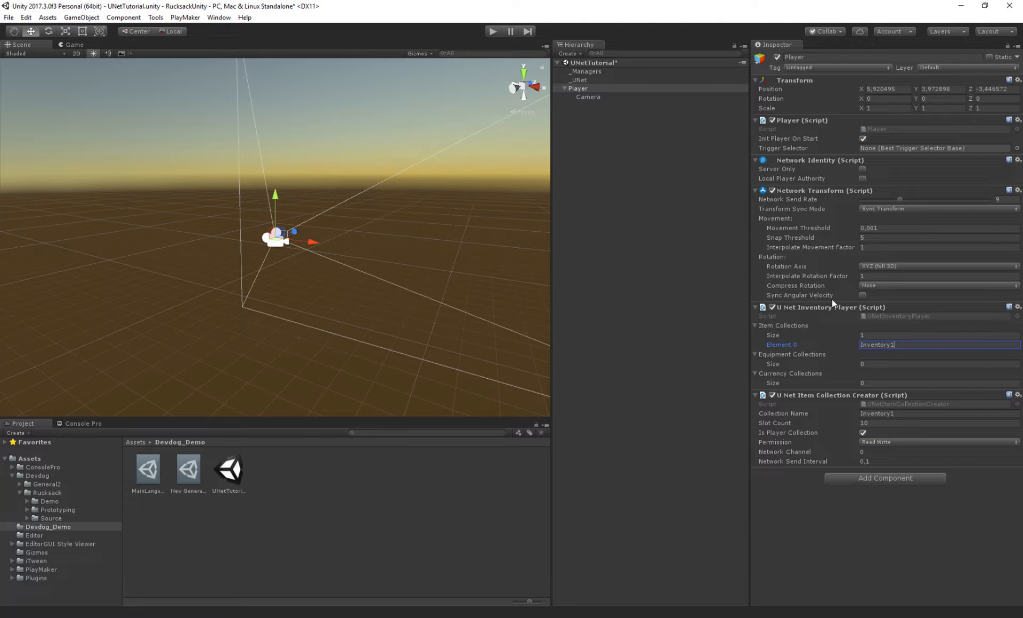
{"action": "left_click", "coordinate": [774, 363]}
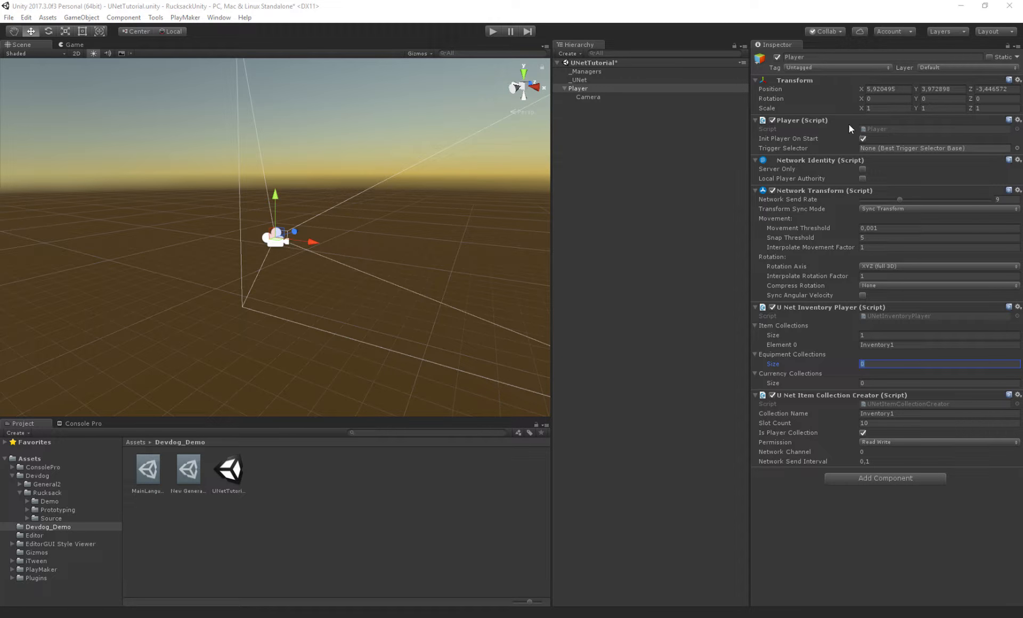
- Turn Player into a prefab in the Devdog_Demo folder and delete it from the scene
{"action": "left_click", "coordinate": [581, 125]}
{"action": "left_click_drag", "start_coordinate": [581, 90], "coordinate": [887, 197]}
{"action": "key", "text": "Delete"}
- Select _UNet, frame it in the view and save the scene
{"action": "left_click", "coordinate": [582, 81]}
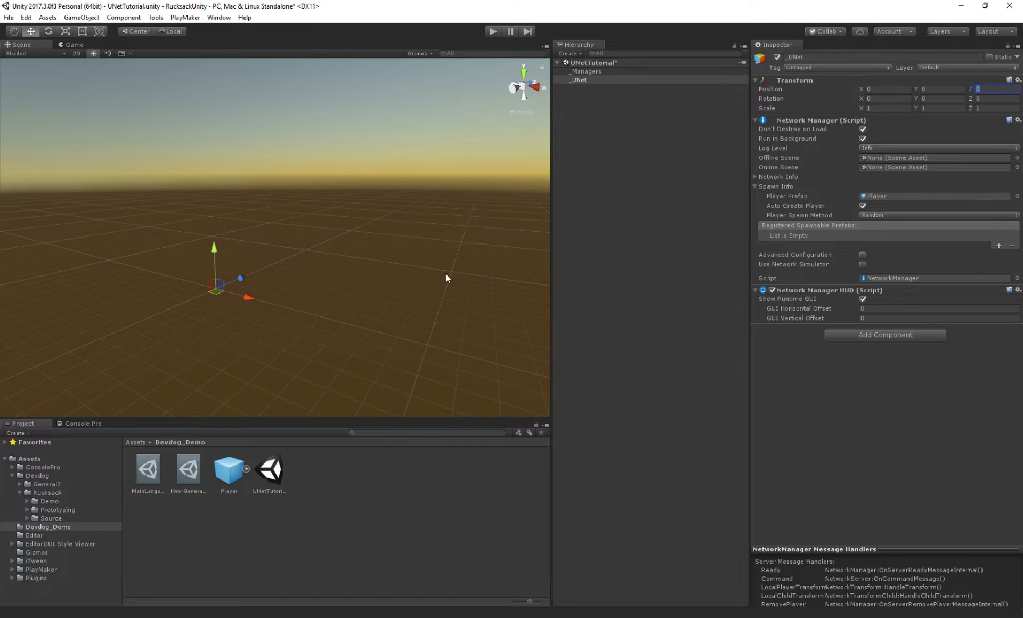
{"action": "key", "text": "f"}
{"action": "key", "text": "ctrl+s"}
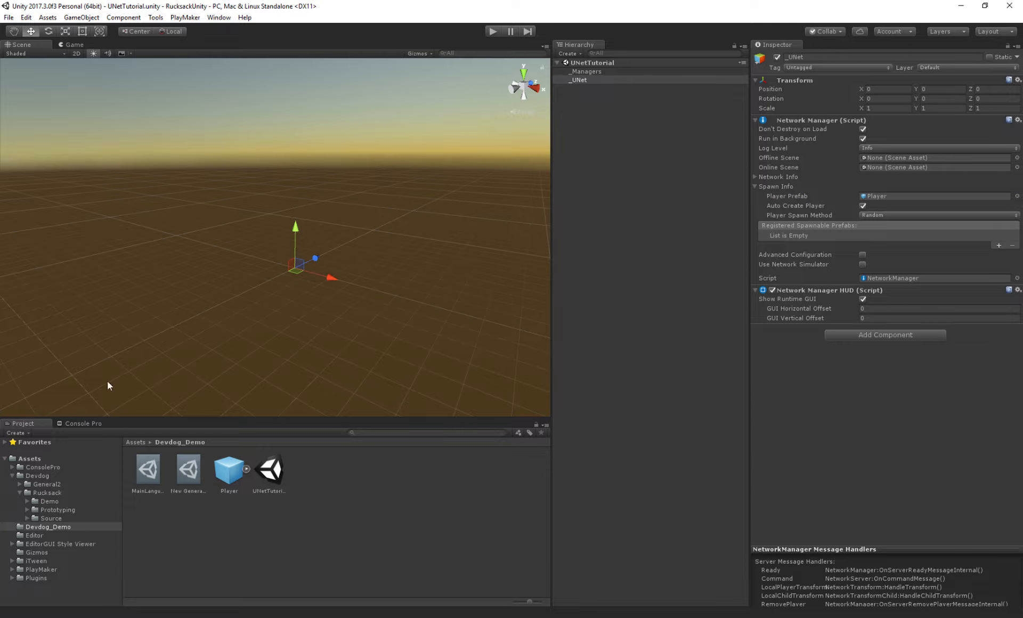
- Place a FloorPrototype64x01x64 prefab from Rucksack's Prototyping Prefabs folder into the scene and zero its transform values
{"action": "left_click", "coordinate": [33, 475]}
{"action": "left_click", "coordinate": [39, 493]}
{"action": "left_click", "coordinate": [49, 510]}
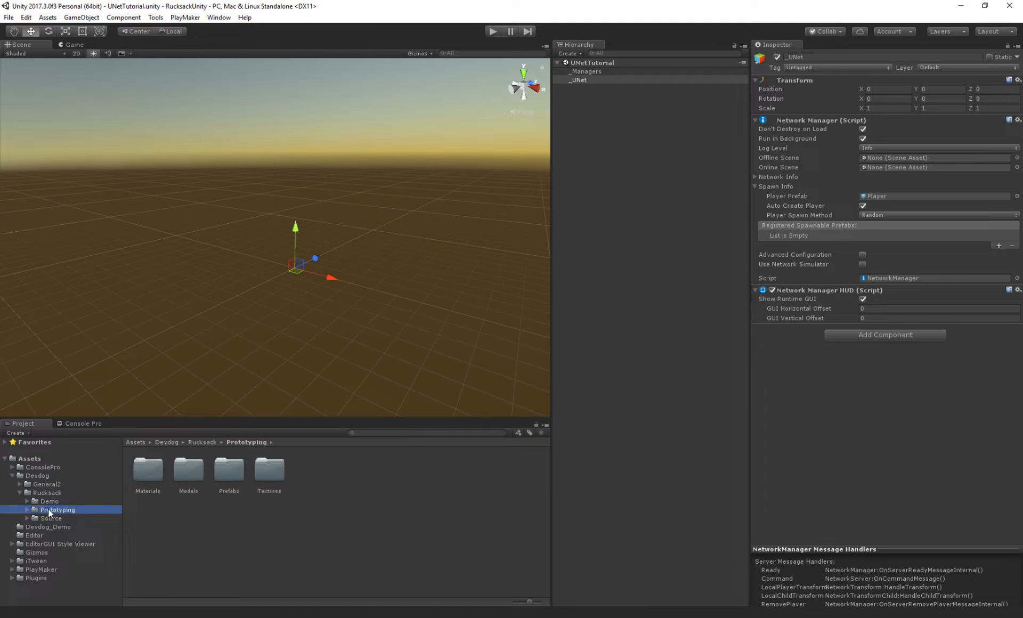
{"action": "double_click", "coordinate": [230, 468]}
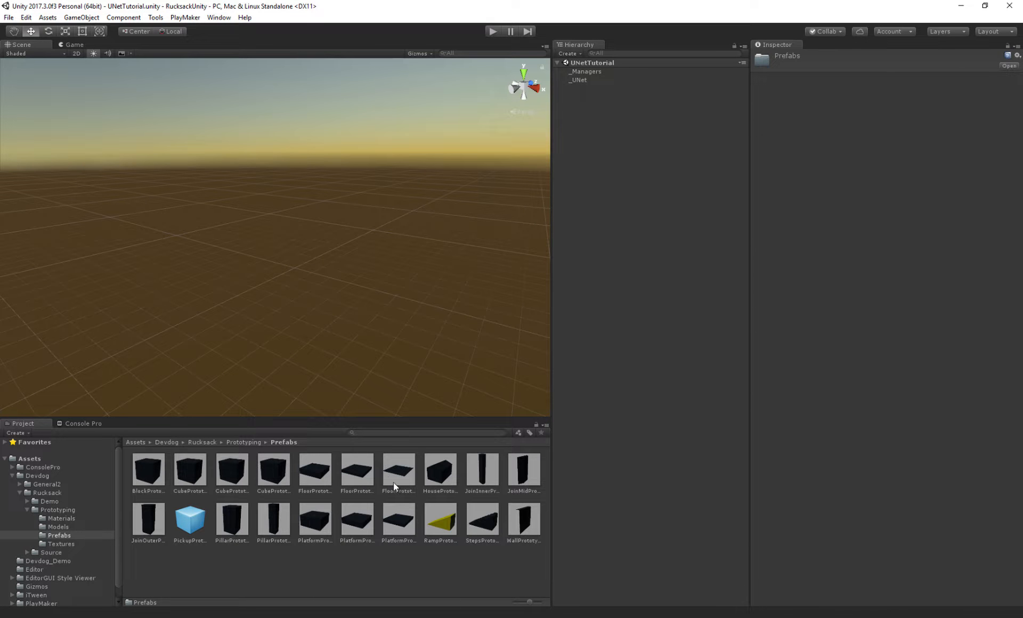
{"action": "left_click_drag", "start_coordinate": [320, 320], "coordinate": [295, 263]}
{"action": "left_click", "coordinate": [880, 99]}
{"action": "type", "text": "03964"}
{"action": "key", "text": "Tab"}
{"action": "type", "text": "0"}
{"action": "key", "text": "Tab"}
{"action": "type", "text": "0"}
{"action": "key", "text": "Return"}
{"action": "mouse_move", "coordinate": [339, 206]}
{"action": "left_mouse_down", "text": "alt"}
{"action": "mouse_move", "coordinate": [373, 213]}
{"action": "mouse_move", "coordinate": [329, 223]}
{"action": "left_mouse_up", "text": "alt"}
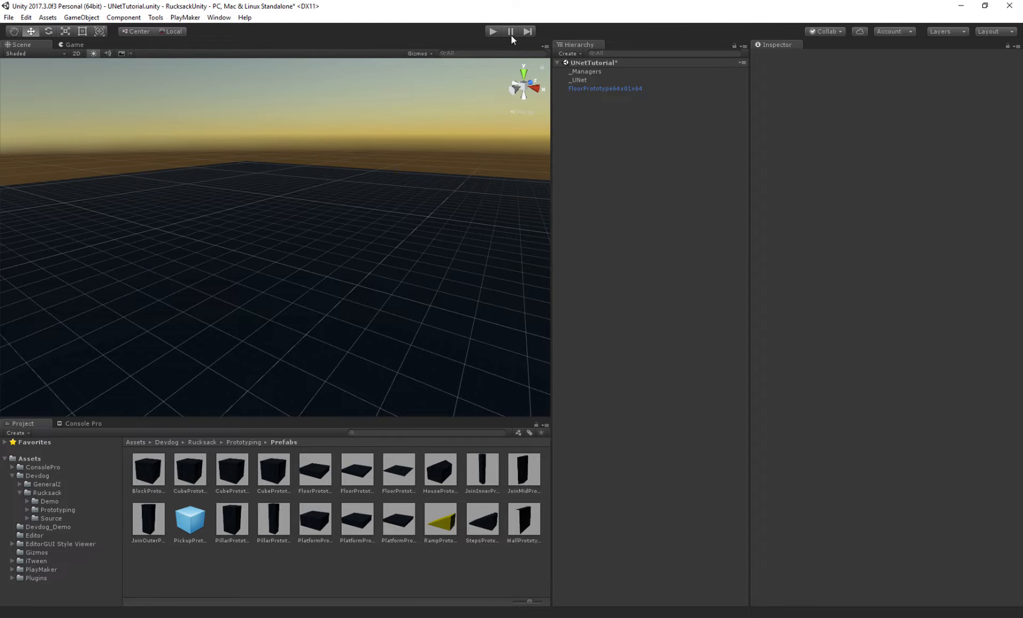
- Run the scene as a LAN host and open the Console Pro log
{"action": "left_click", "coordinate": [495, 31]}
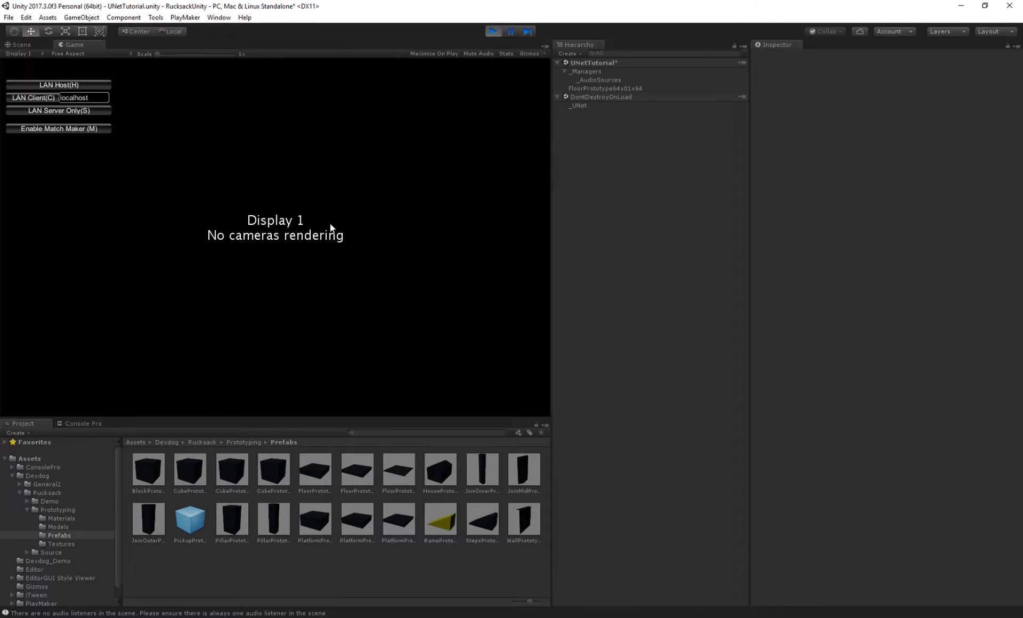
{"action": "key", "text": "h"}
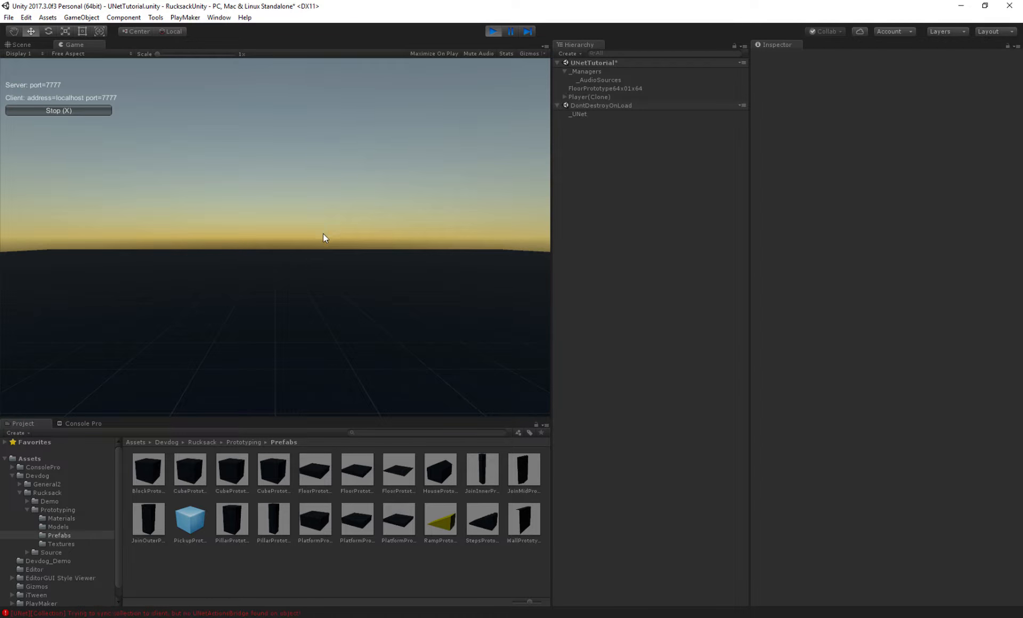
{"action": "left_click", "coordinate": [78, 423]}
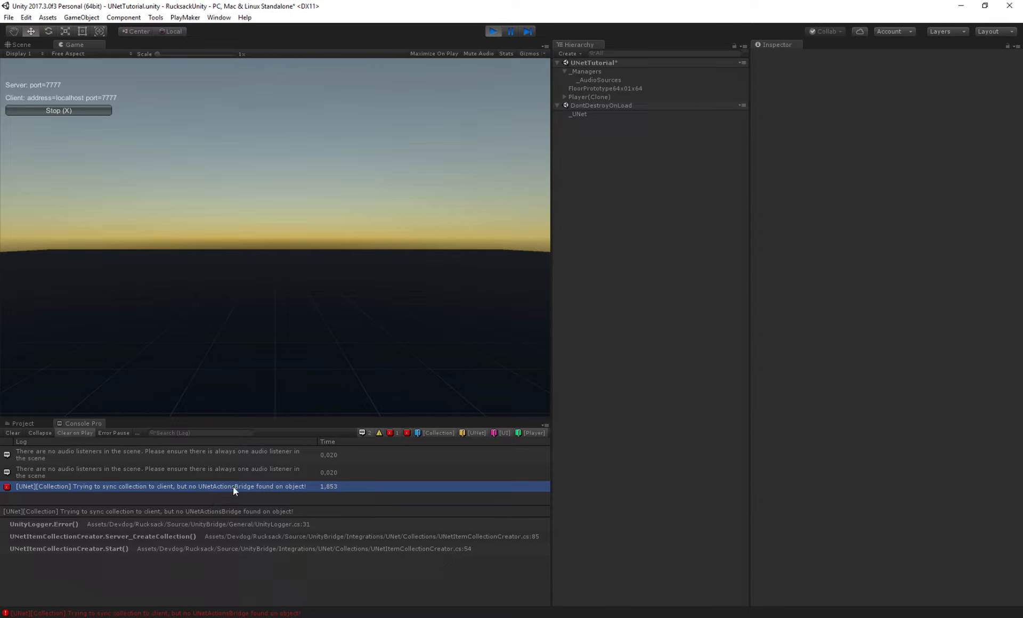
- Exit play mode and add a UNet Actions Bridge component to the Player prefab in Devdog_Demo
{"action": "left_click", "coordinate": [494, 32]}
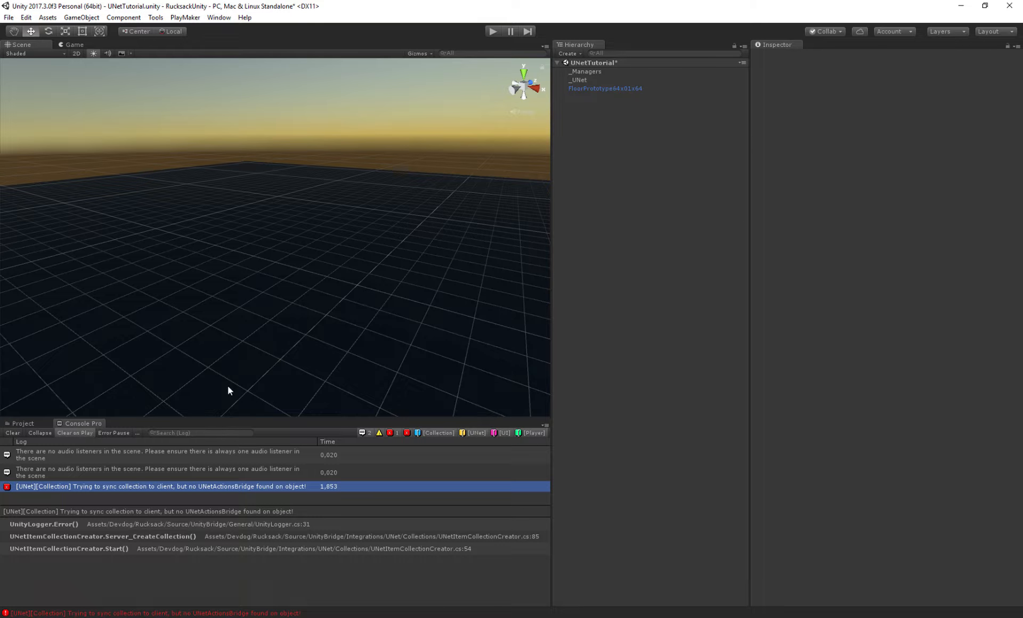
{"action": "left_click", "coordinate": [23, 423]}
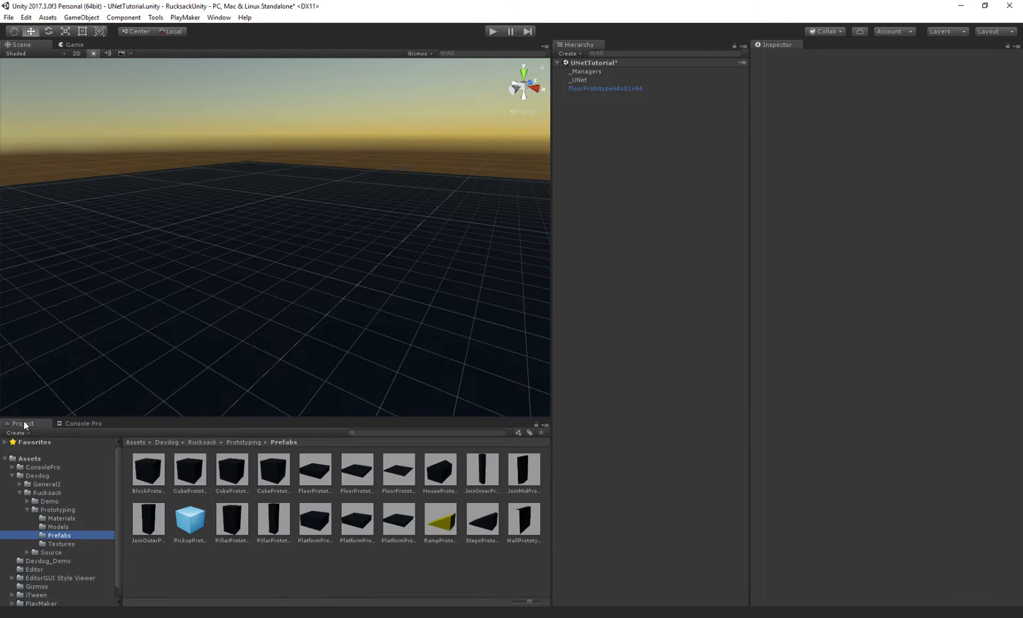
{"action": "left_click", "coordinate": [28, 510]}
{"action": "left_click", "coordinate": [33, 527]}
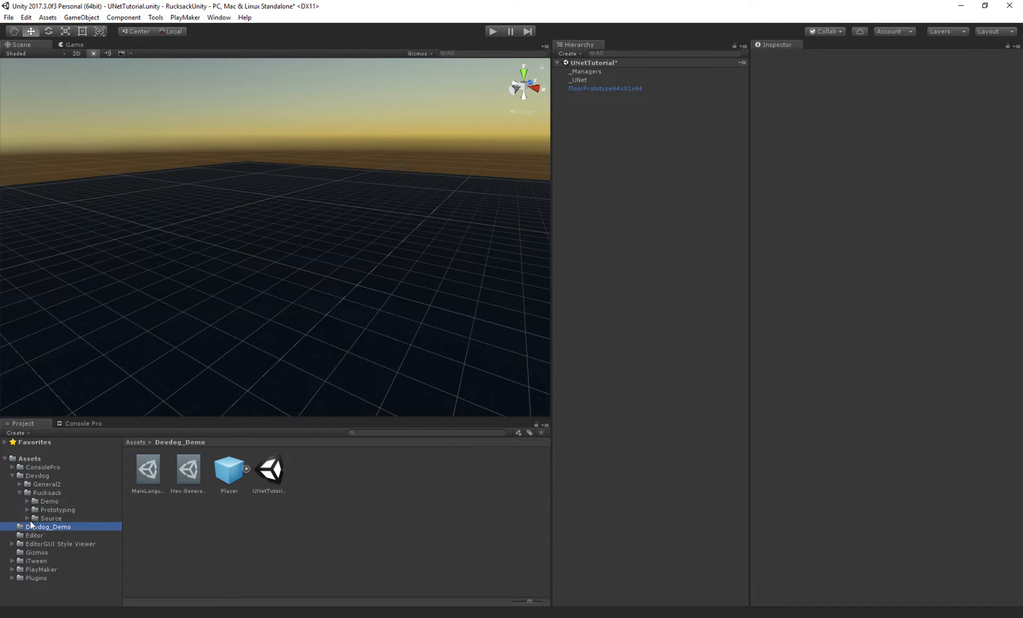
{"action": "left_click", "coordinate": [222, 472]}
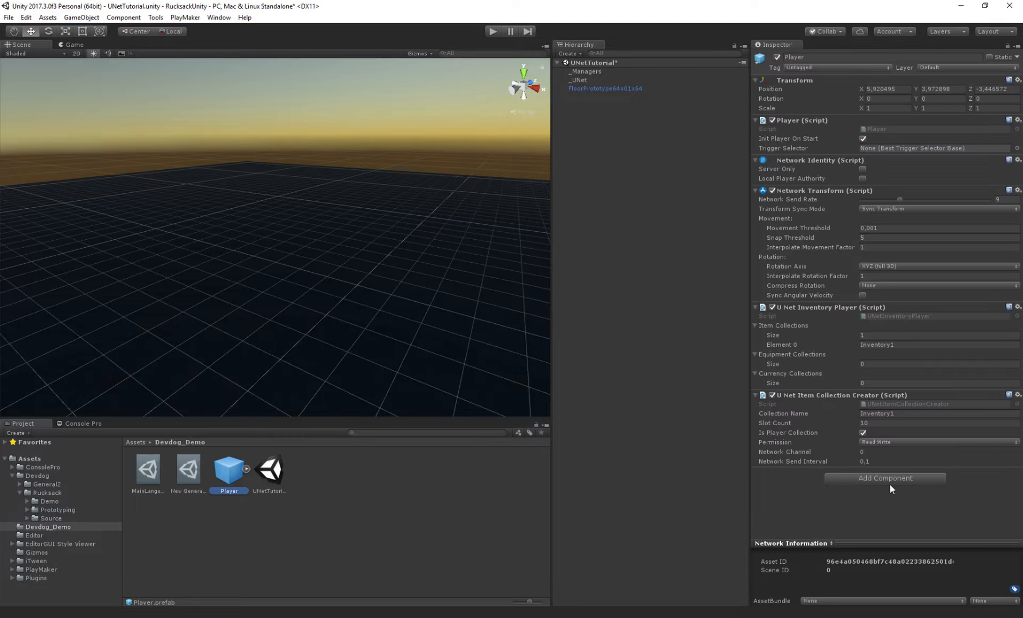
{"action": "left_click", "coordinate": [889, 478]}
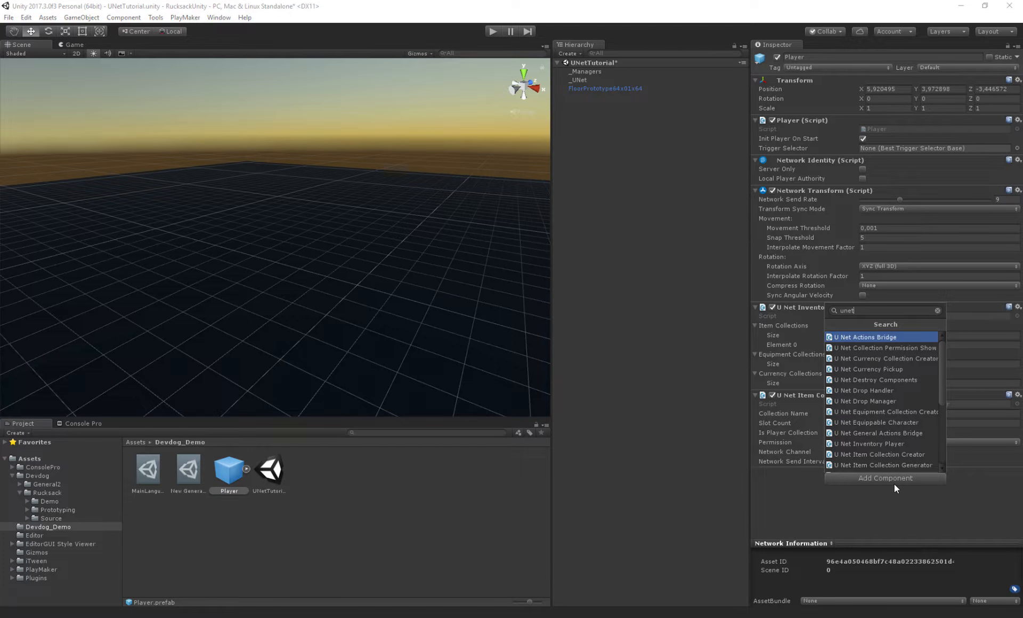
{"action": "key", "text": "Return"}
- Assign the Player's UNet Inventory Player component to the Actions Bridge's Inventory Player field
{"action": "scroll", "coordinate": [939, 437], "scroll_direction": "down", "scroll_amount": 1}
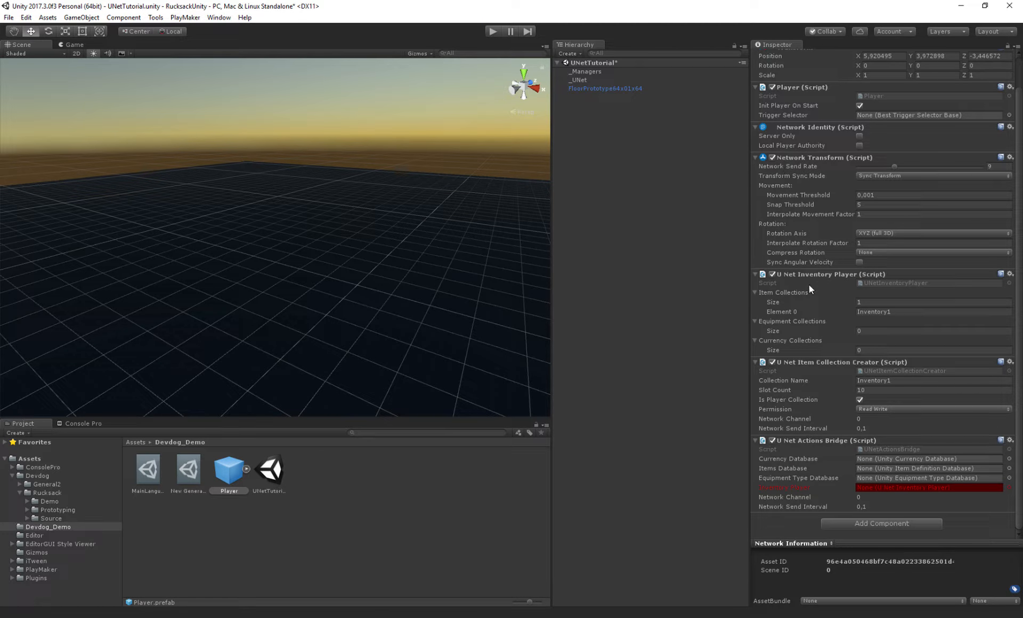
{"action": "left_click_drag", "start_coordinate": [807, 280], "coordinate": [905, 488]}
{"action": "left_click", "coordinate": [779, 467]}
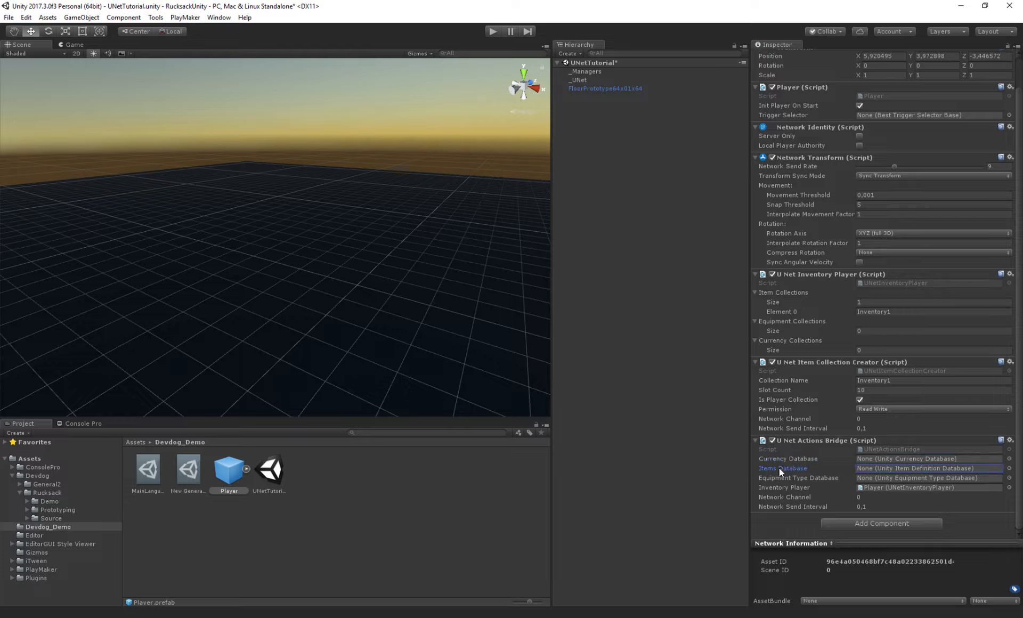
{"action": "left_click", "coordinate": [791, 478]}
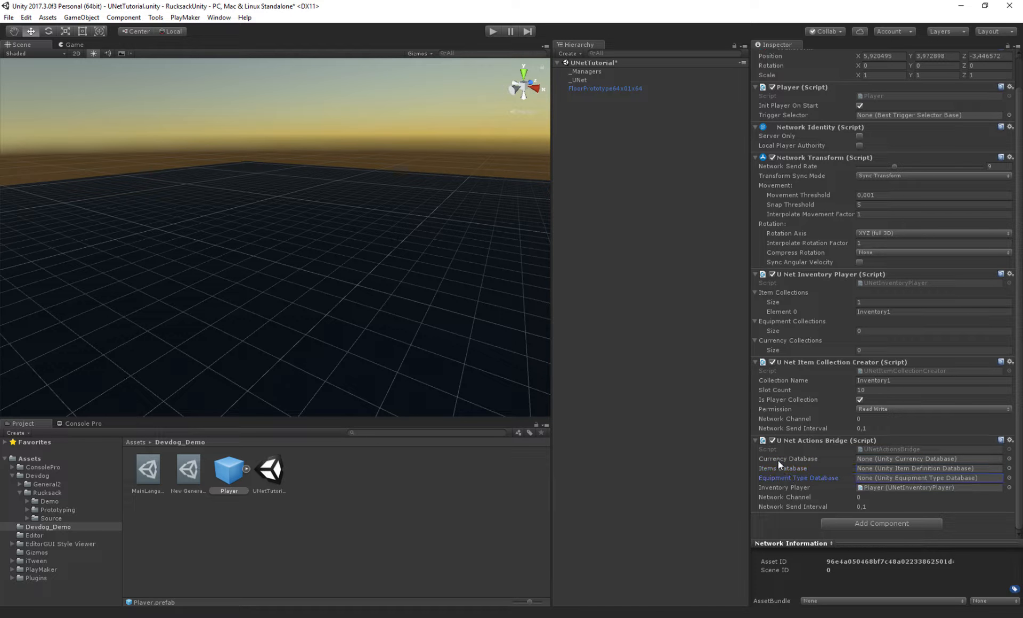
{"action": "left_click", "coordinate": [780, 456]}
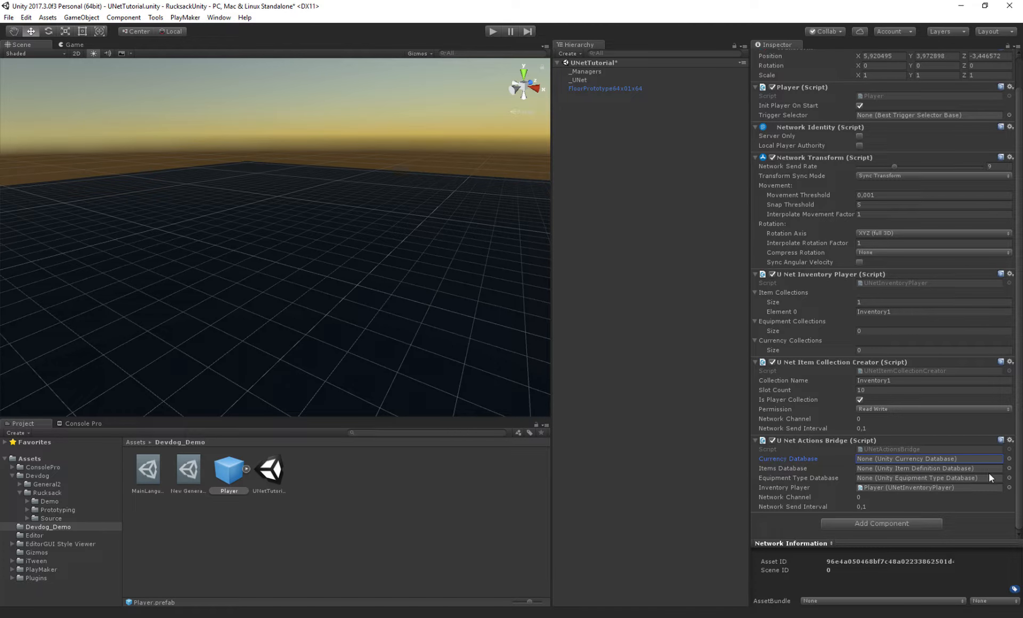
- Create a Rucksack Item Definition Database and a Currencies Database in the Devdog_Demo folder
{"action": "right_click", "coordinate": [308, 478]}
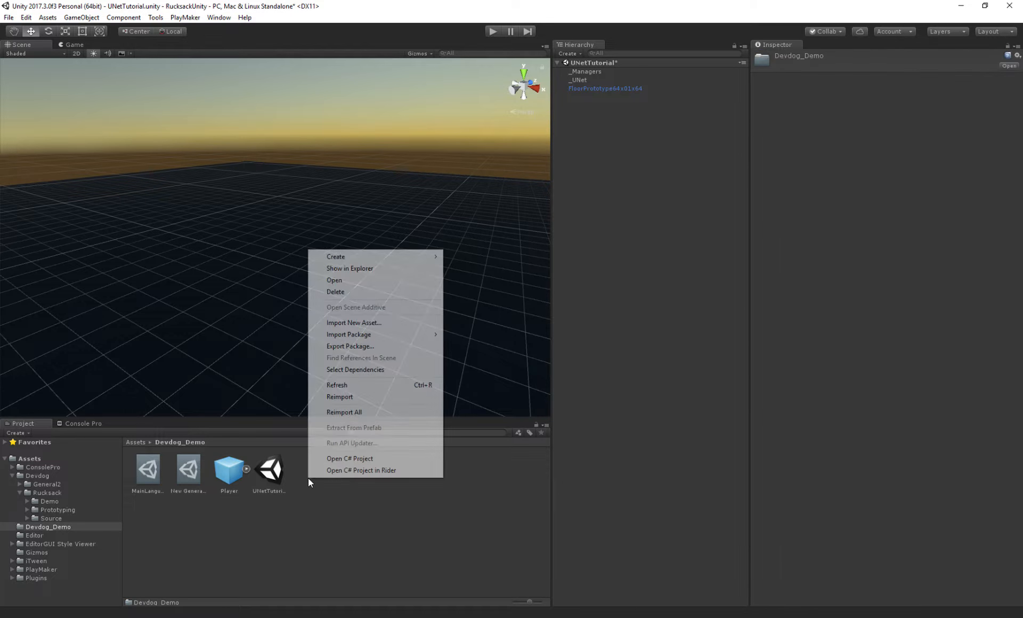
{"action": "mouse_move", "coordinate": [336, 258]}
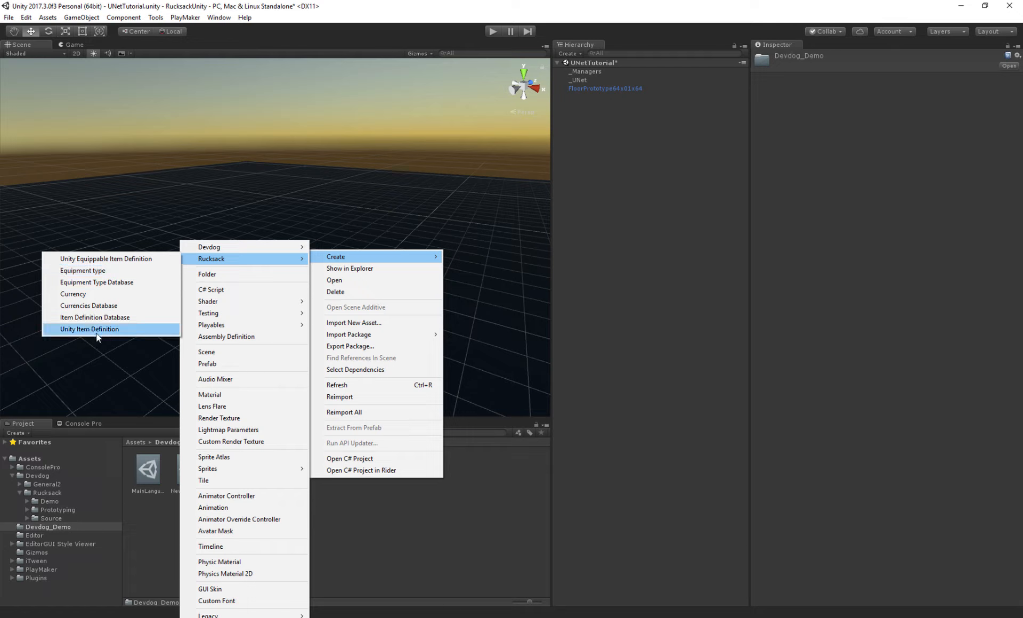
{"action": "left_click", "coordinate": [85, 318]}
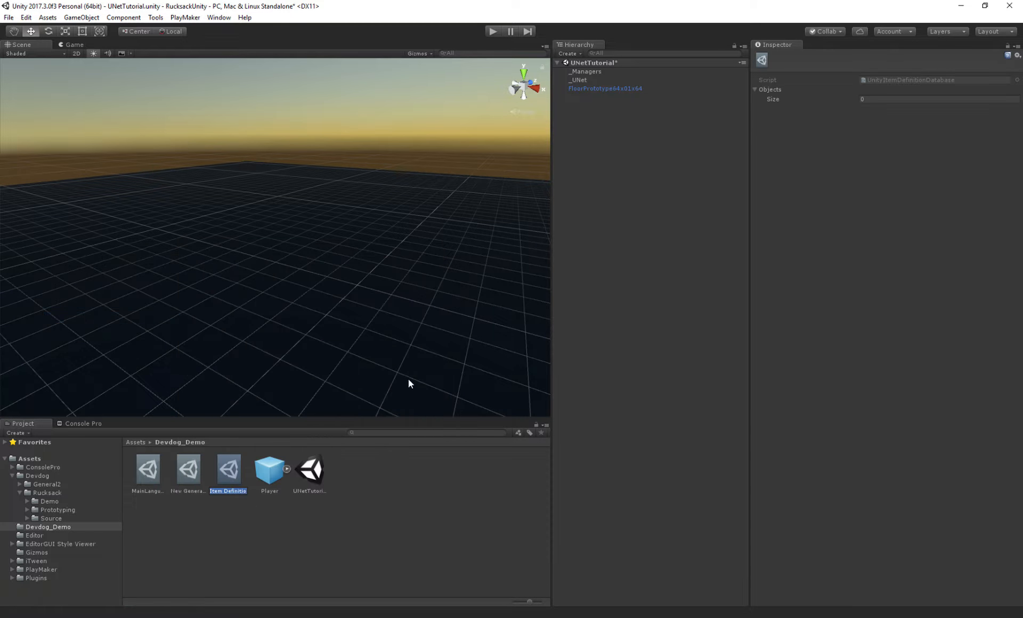
{"action": "right_click", "coordinate": [359, 478]}
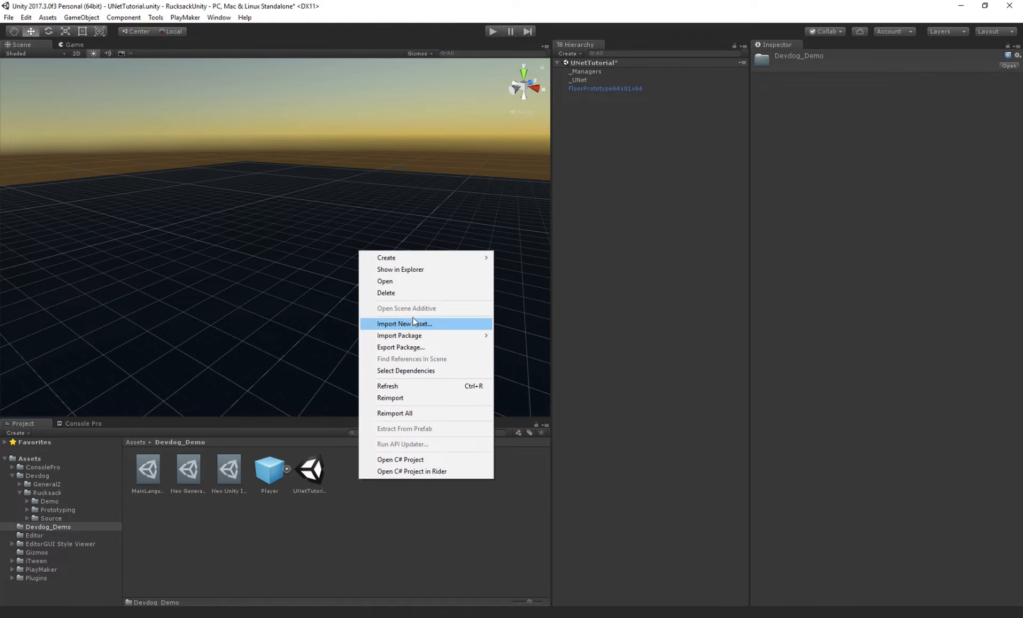
{"action": "mouse_move", "coordinate": [403, 259]}
{"action": "mouse_move", "coordinate": [283, 261]}
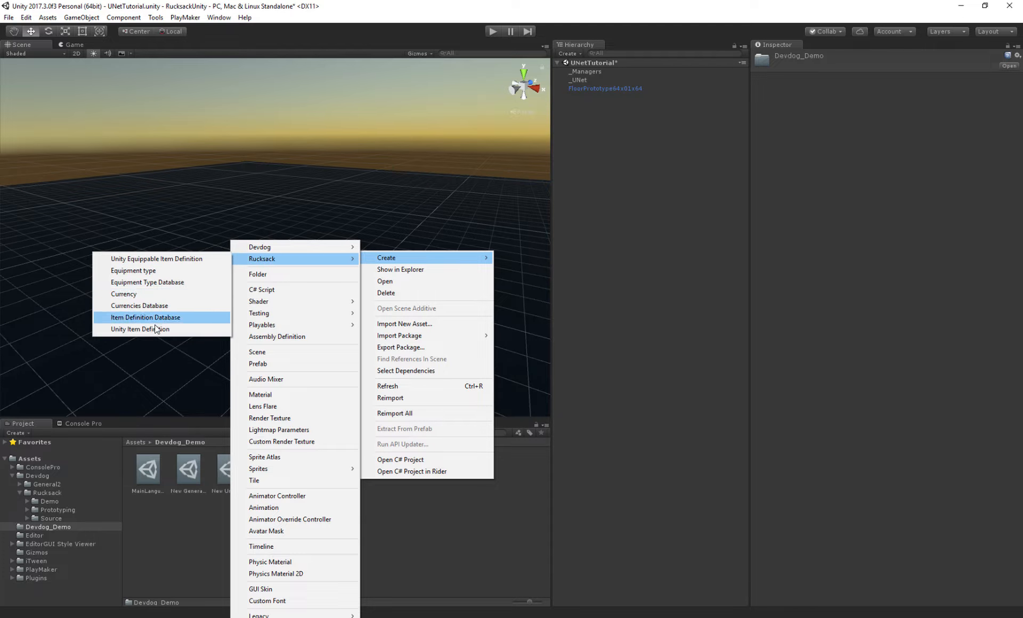
{"action": "left_click", "coordinate": [151, 305]}
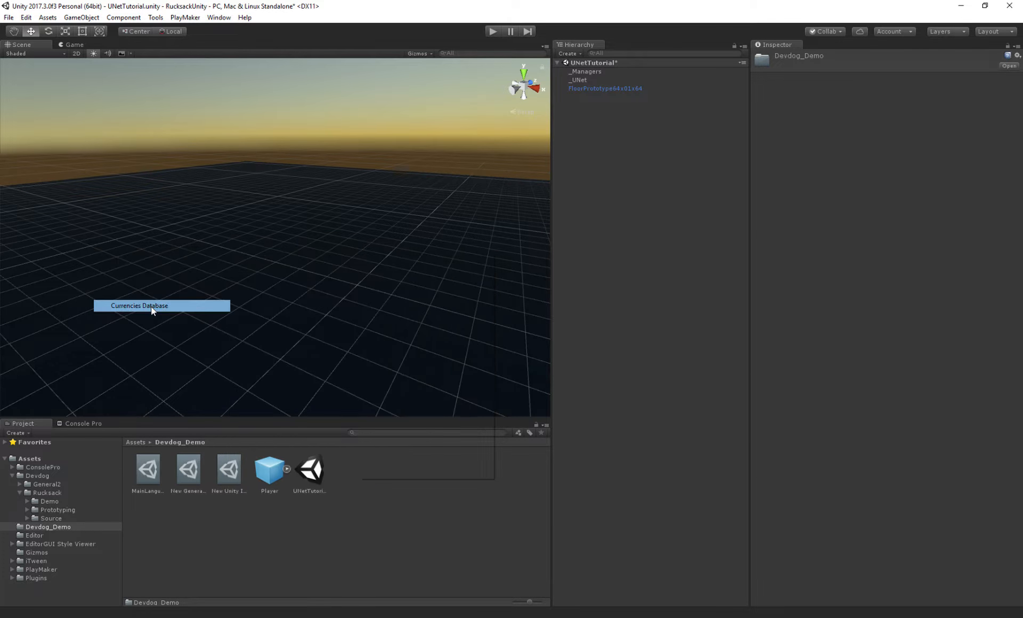
{"action": "left_click", "coordinate": [434, 487]}
- Create a Rucksack Equipment Type Database in the Devdog_Demo folder
{"action": "right_click", "coordinate": [408, 462]}
{"action": "mouse_move", "coordinate": [420, 242]}
{"action": "mouse_move", "coordinate": [337, 255]}
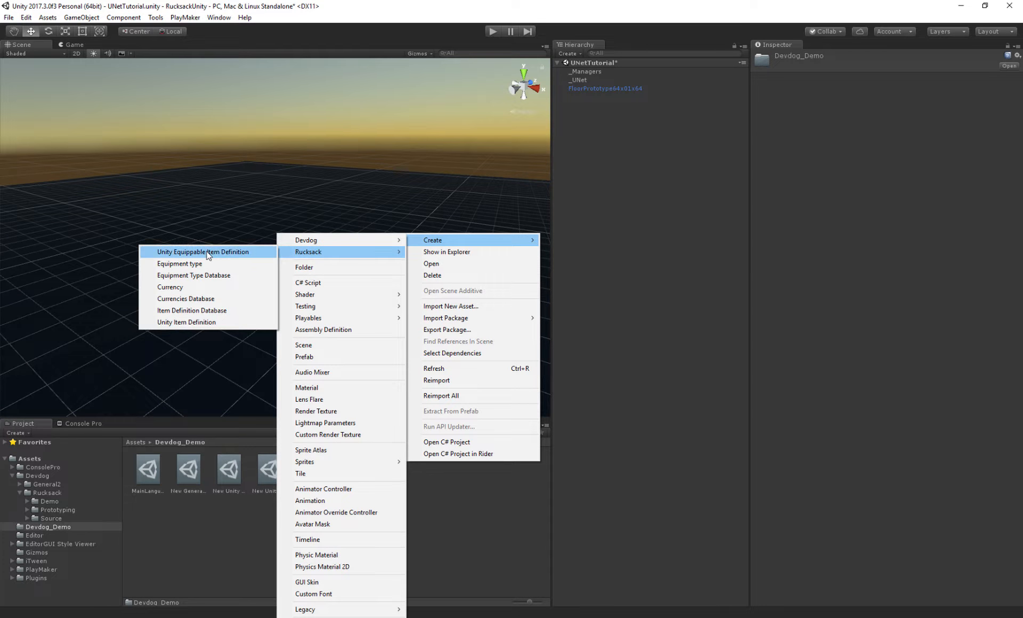
{"action": "left_click", "coordinate": [175, 281]}
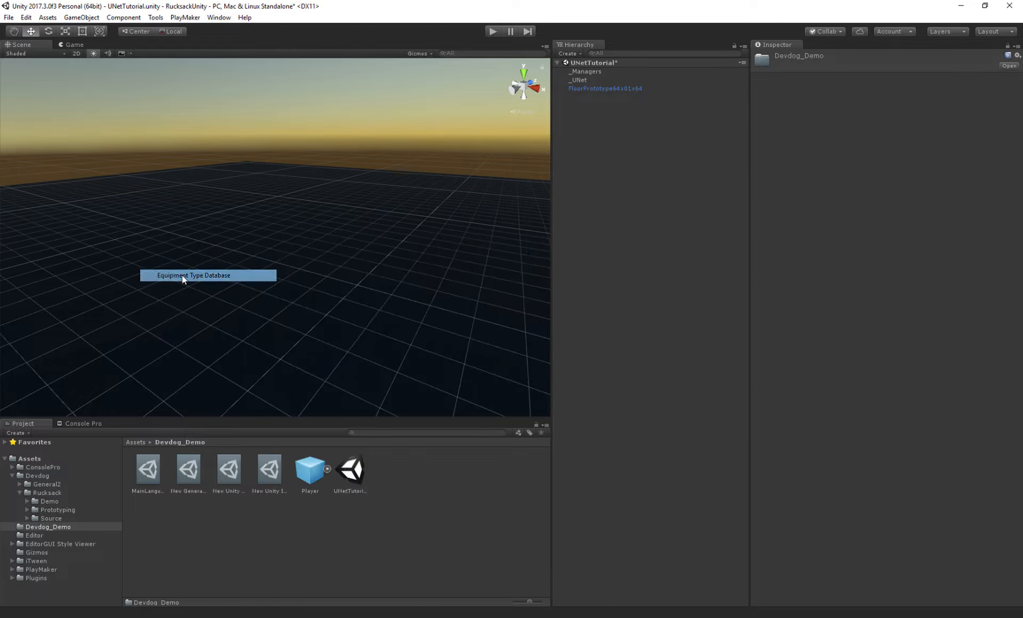
{"action": "left_click", "coordinate": [268, 495]}
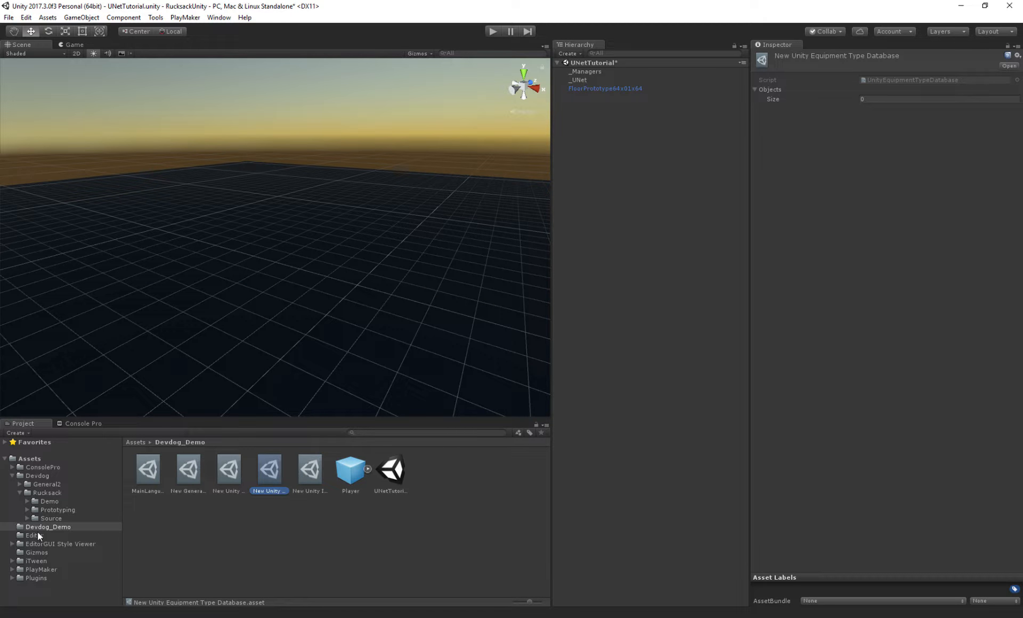
- Assign the three new databases to the Player prefab's Actions Bridge currency, items and equipment type fields, then save
{"action": "left_click", "coordinate": [353, 474]}
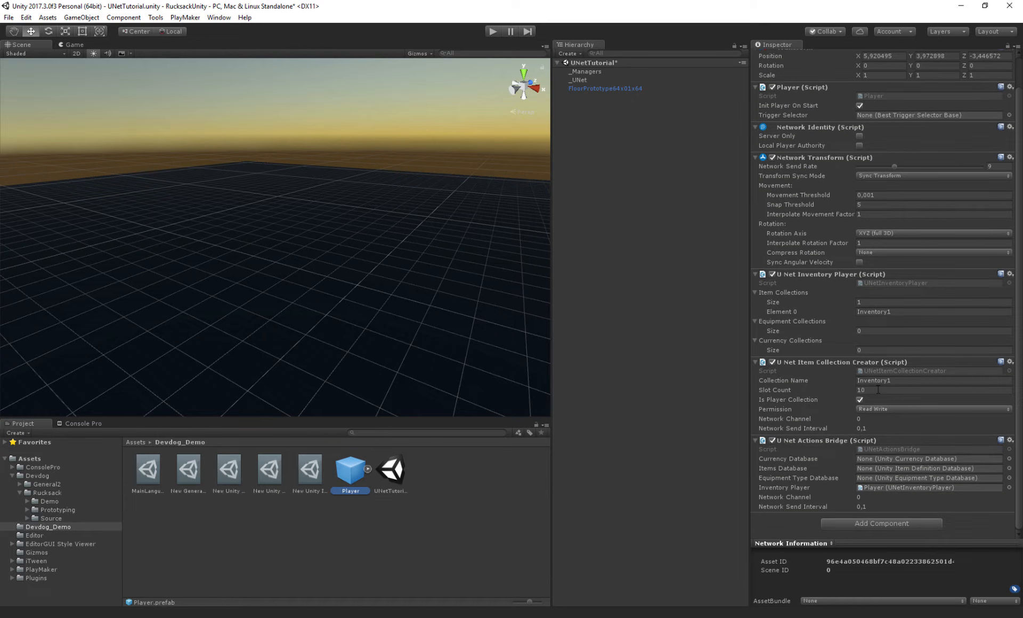
{"action": "left_click_drag", "start_coordinate": [223, 470], "coordinate": [904, 460]}
{"action": "left_click_drag", "start_coordinate": [269, 470], "coordinate": [906, 479]}
{"action": "left_click_drag", "start_coordinate": [298, 462], "coordinate": [900, 469]}
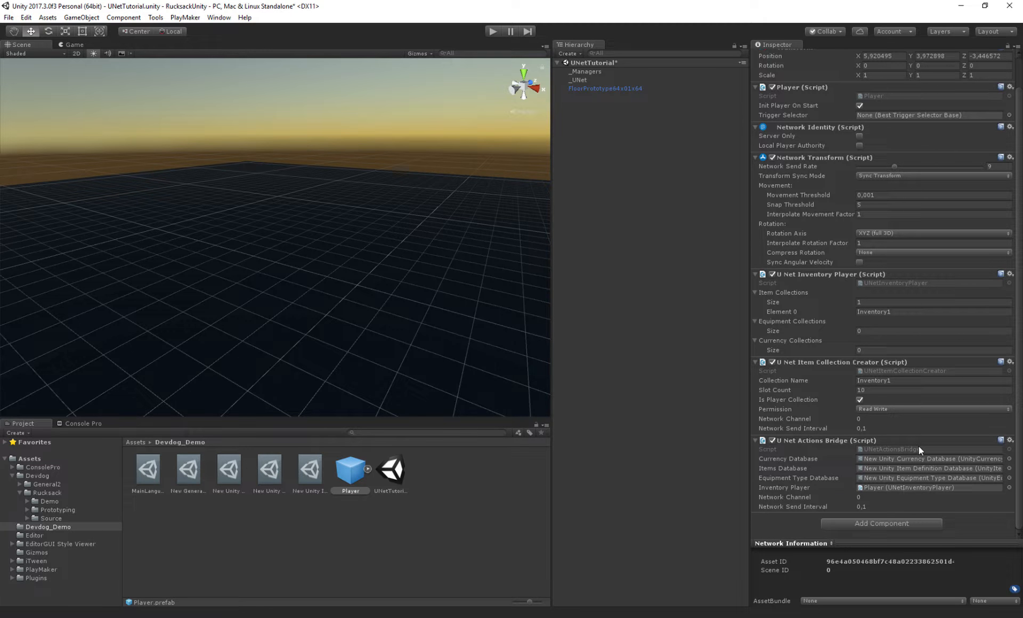
{"action": "scroll", "coordinate": [915, 446], "scroll_direction": "up", "scroll_amount": 3}
{"action": "key", "text": "ctrl+s"}
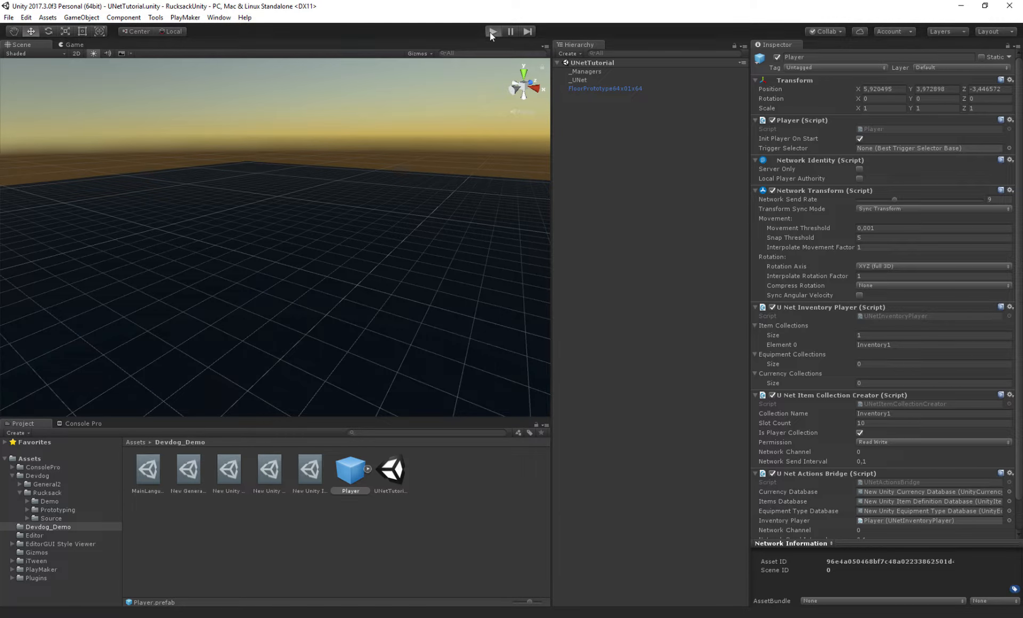
- Run the scene as a LAN host and open the Console Pro log
{"action": "left_click", "coordinate": [491, 32]}
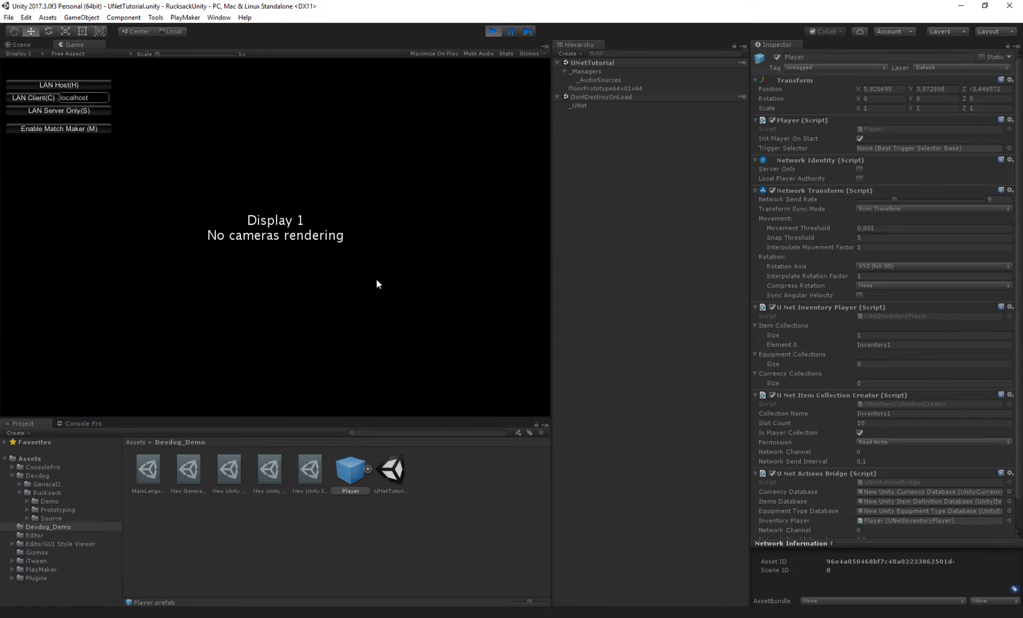
{"action": "key", "text": "h"}
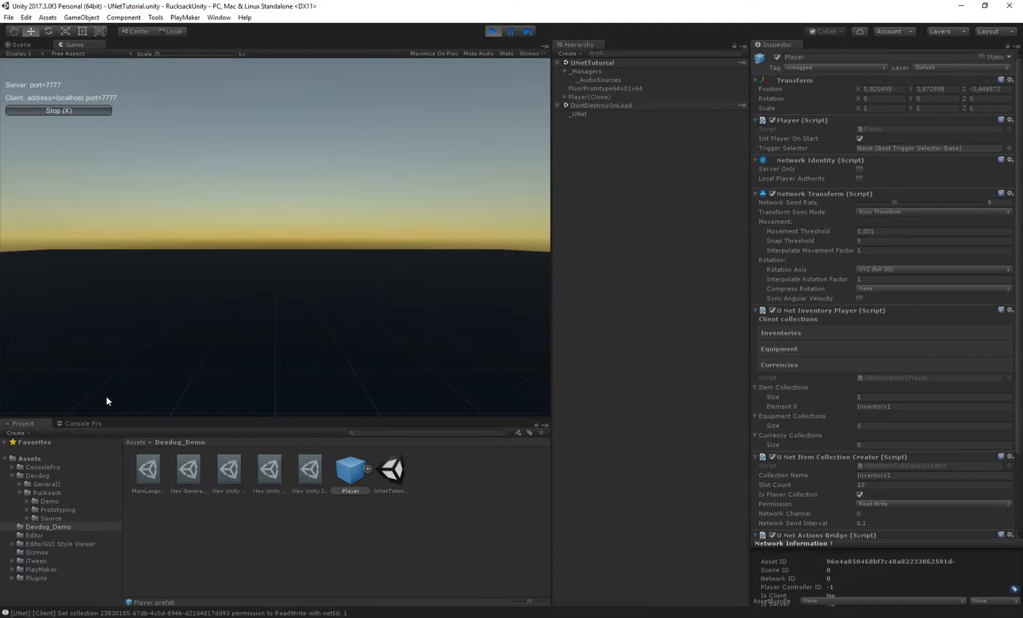
{"action": "left_click", "coordinate": [84, 424]}
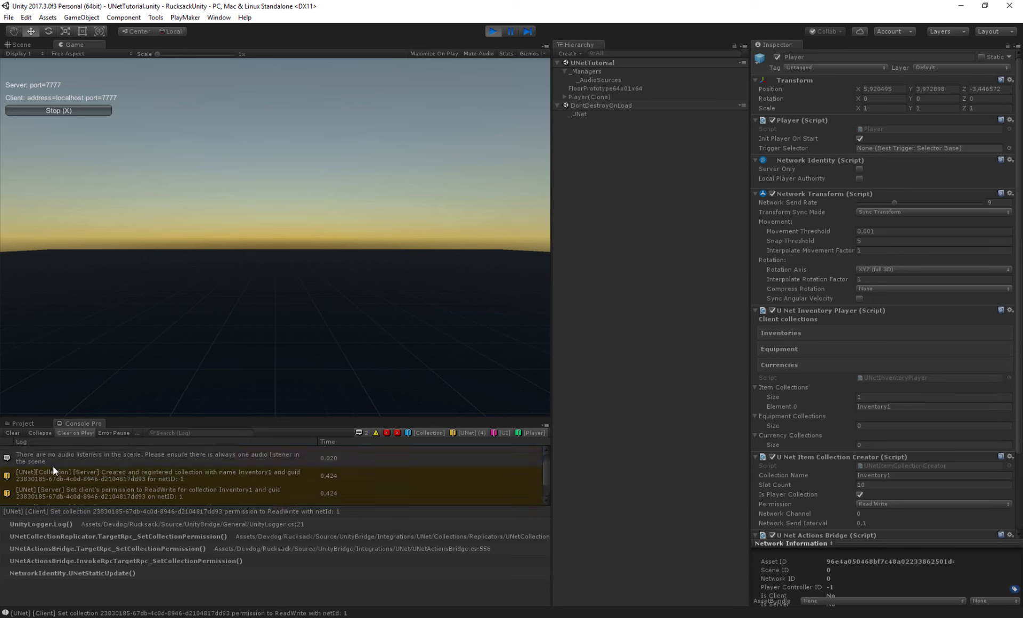
- Inspect the server and client collection log entries and their stack traces in the console
{"action": "left_click", "coordinate": [117, 477]}
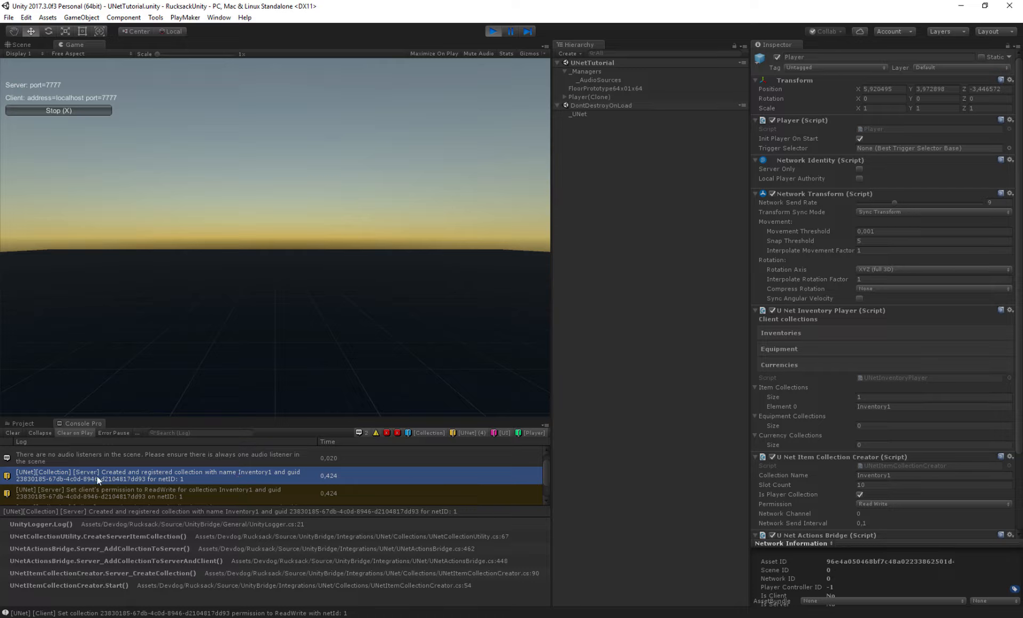
{"action": "left_click", "coordinate": [87, 490]}
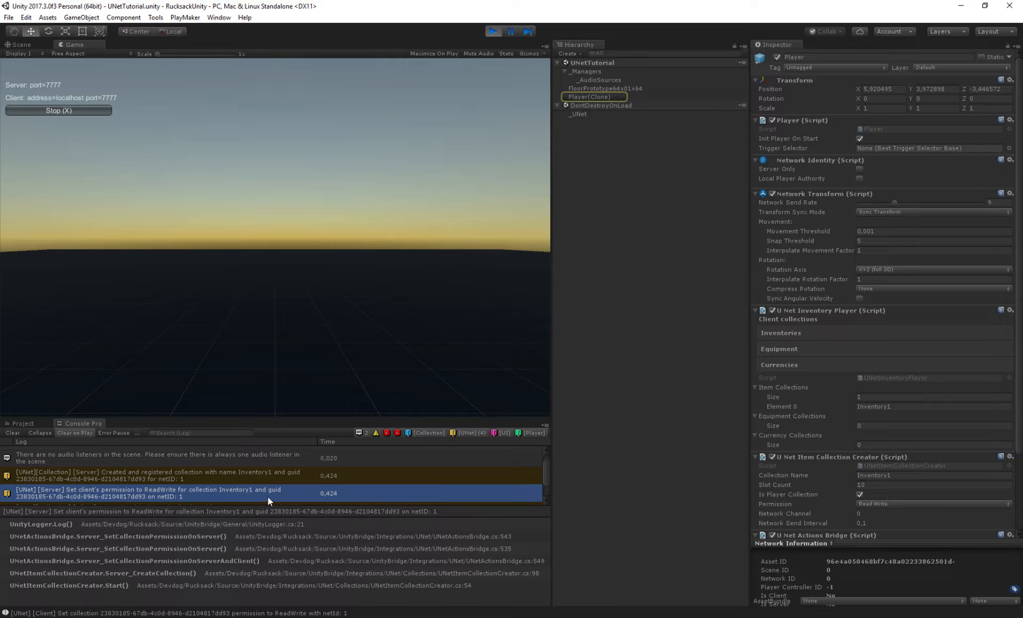
{"action": "scroll", "coordinate": [95, 464], "scroll_direction": "down", "scroll_amount": 1}
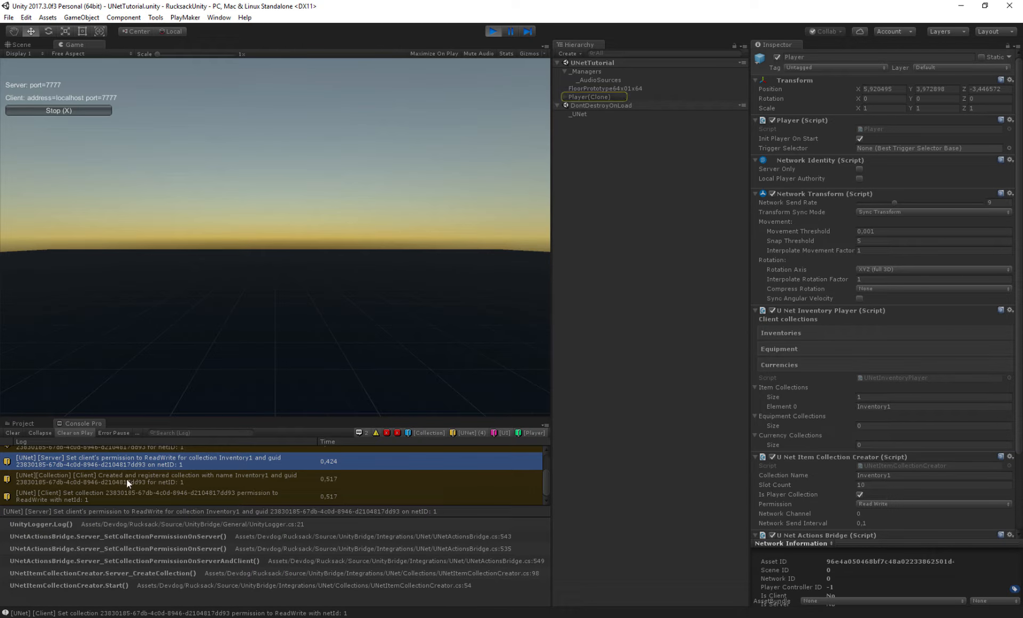
{"action": "left_click", "coordinate": [111, 481]}
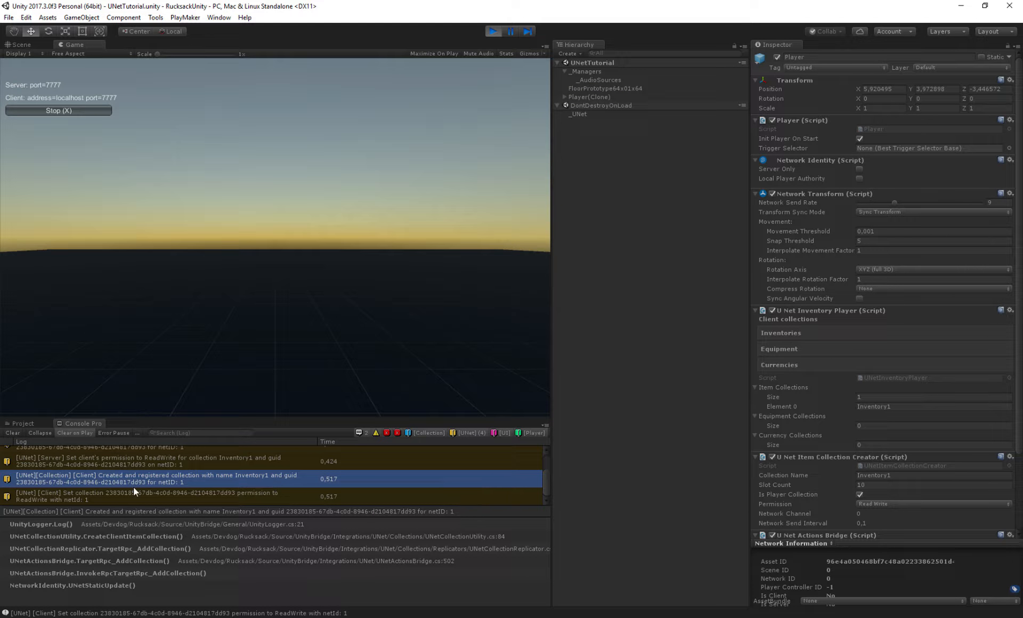
{"action": "scroll", "coordinate": [157, 479], "scroll_direction": "up", "scroll_amount": 1}
{"action": "left_click", "coordinate": [110, 479]}
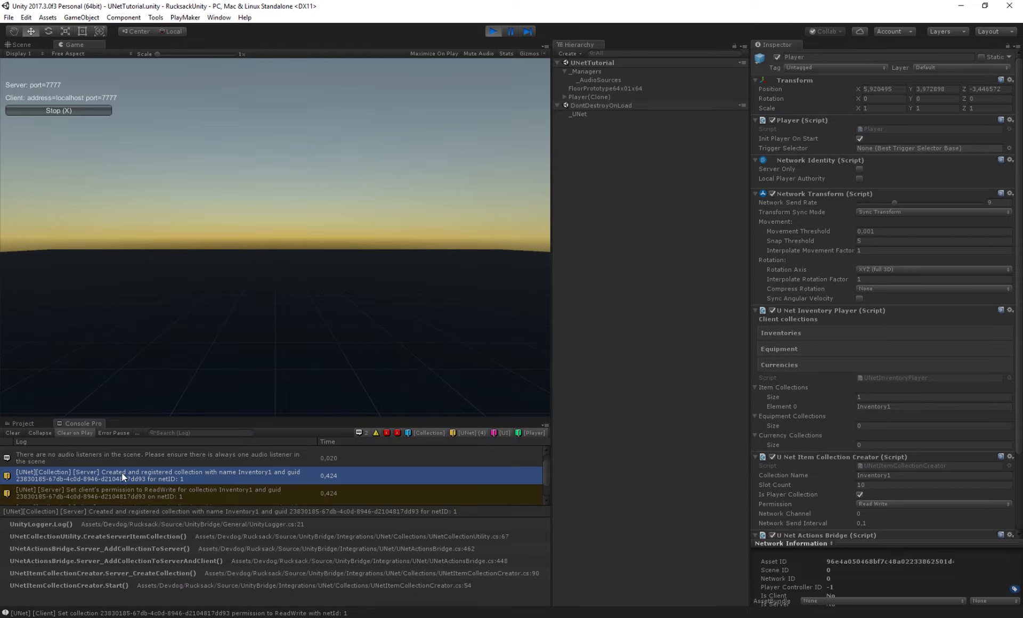
{"action": "scroll", "coordinate": [86, 473], "scroll_direction": "down", "scroll_amount": 1}
{"action": "left_click", "coordinate": [84, 480]}
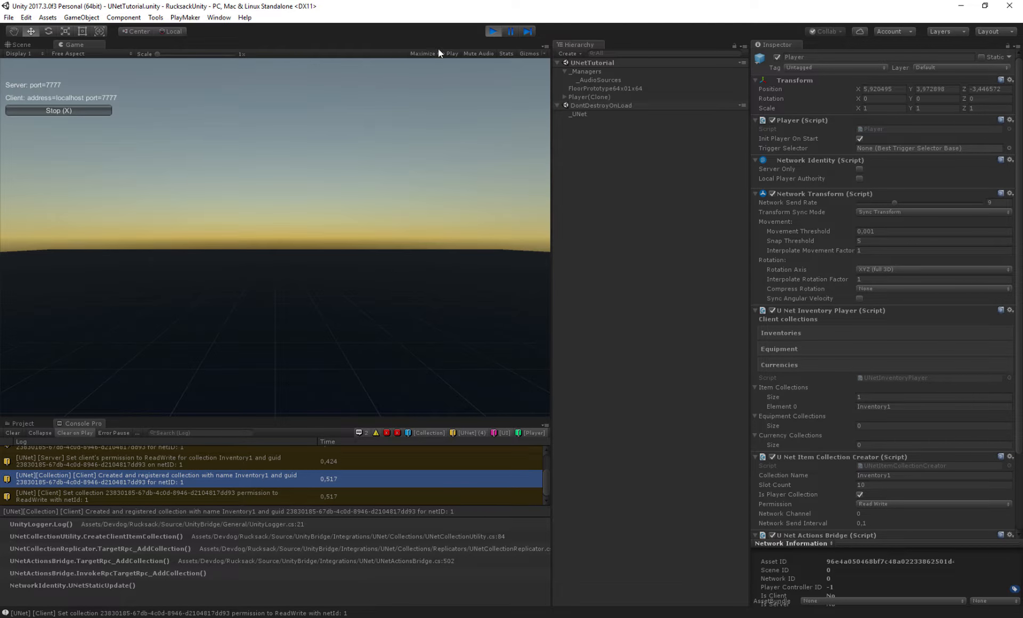
- Exit play mode, open the Rucksack Manager and select the New Unity Item Definition Database for editing
{"action": "left_click", "coordinate": [493, 32]}
{"action": "right_click_drag", "start_coordinate": [485, 235], "coordinate": [324, 242]}
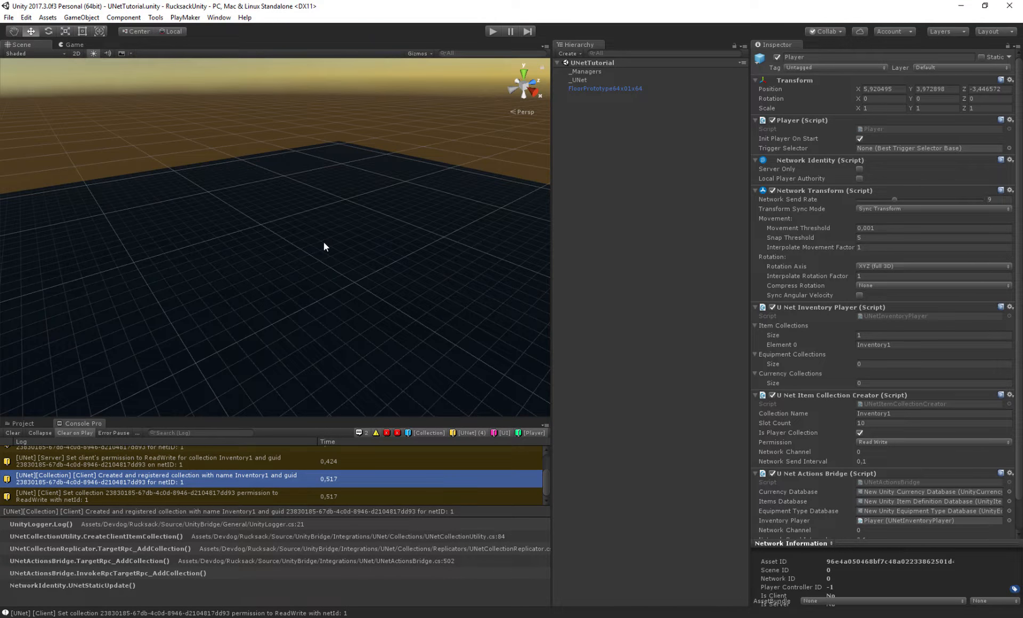
{"action": "left_click", "coordinate": [148, 19]}
{"action": "mouse_move", "coordinate": [129, 61]}
{"action": "left_click", "coordinate": [205, 59]}
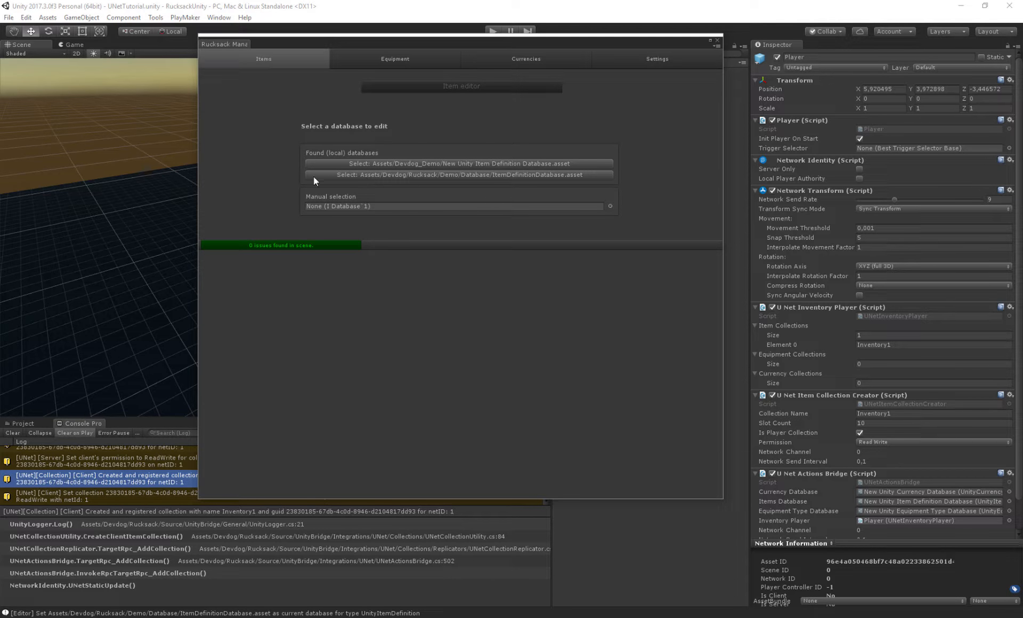
{"action": "left_click", "coordinate": [386, 164]}
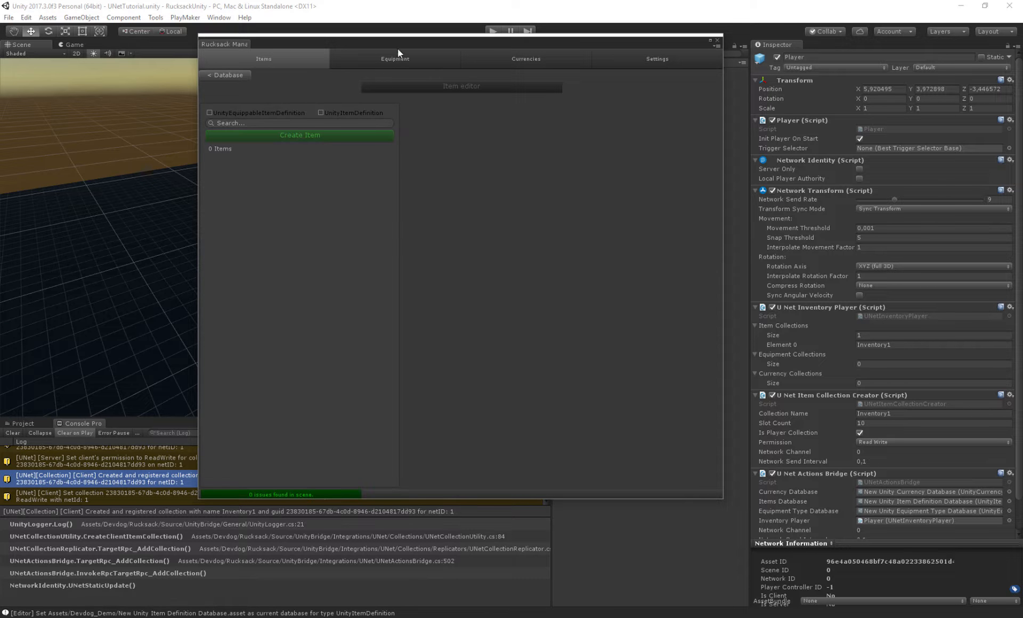
- Create a new UnityItemDefinition item in the item database editor
{"action": "left_click_drag", "start_coordinate": [397, 49], "coordinate": [363, 42]}
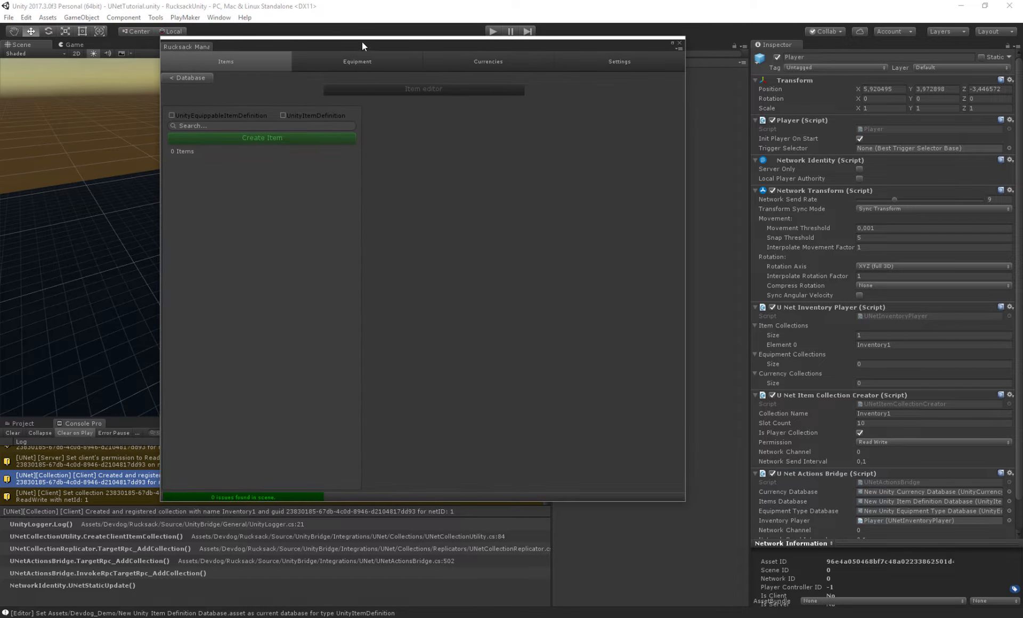
{"action": "left_click", "coordinate": [251, 139]}
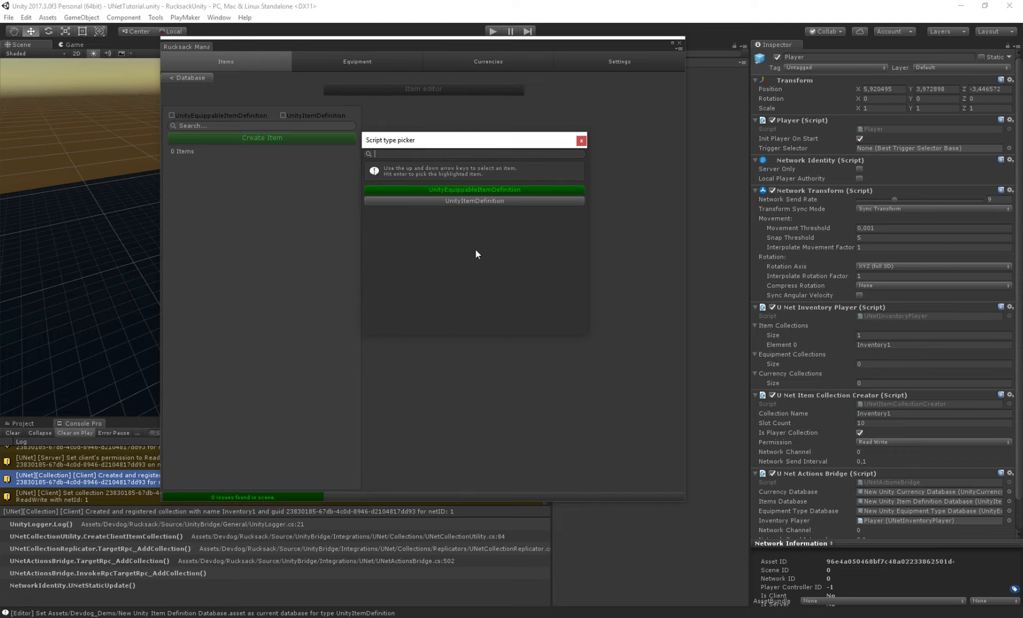
{"action": "left_click", "coordinate": [466, 202]}
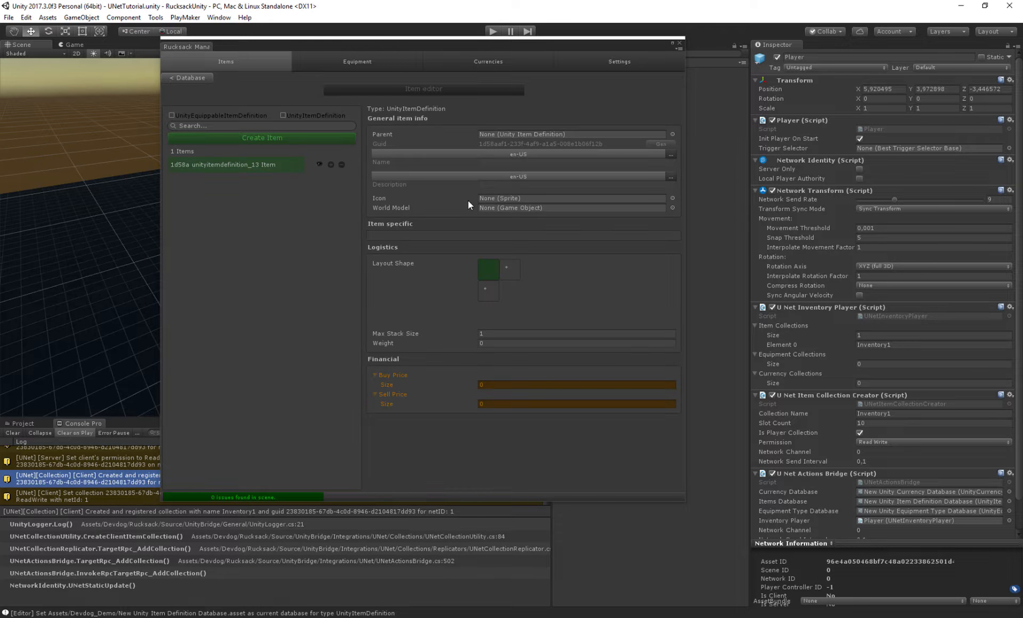
- Read the Rucksack documentation on item definition parents and inherited values
{"action": "left_click_drag", "start_coordinate": [689, 359], "coordinate": [746, 353]}
{"action": "left_click_drag", "start_coordinate": [602, 47], "coordinate": [593, 56]}
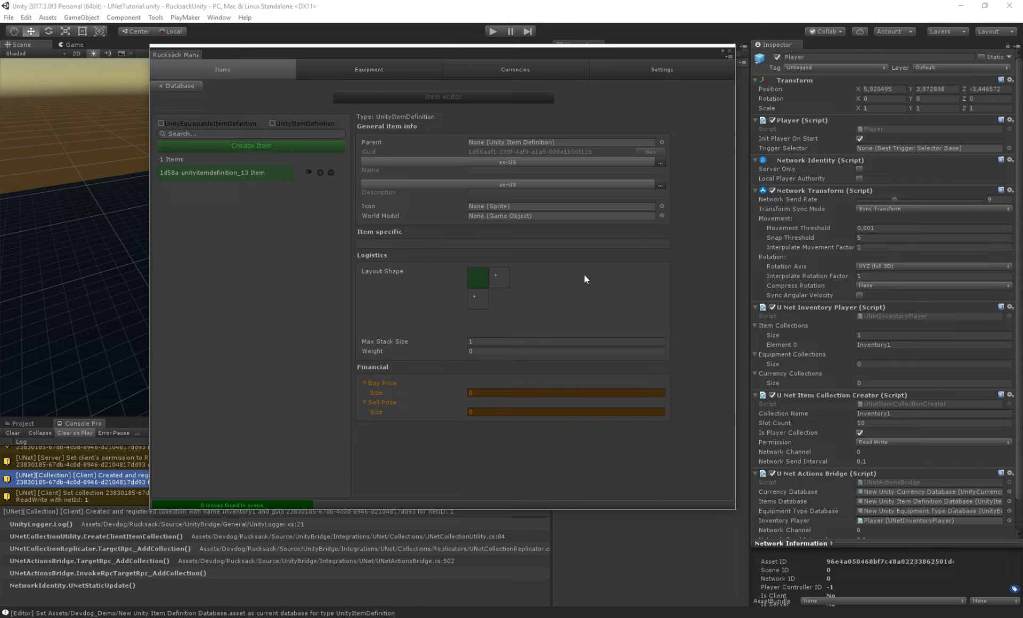
{"action": "left_click", "coordinate": [369, 142]}
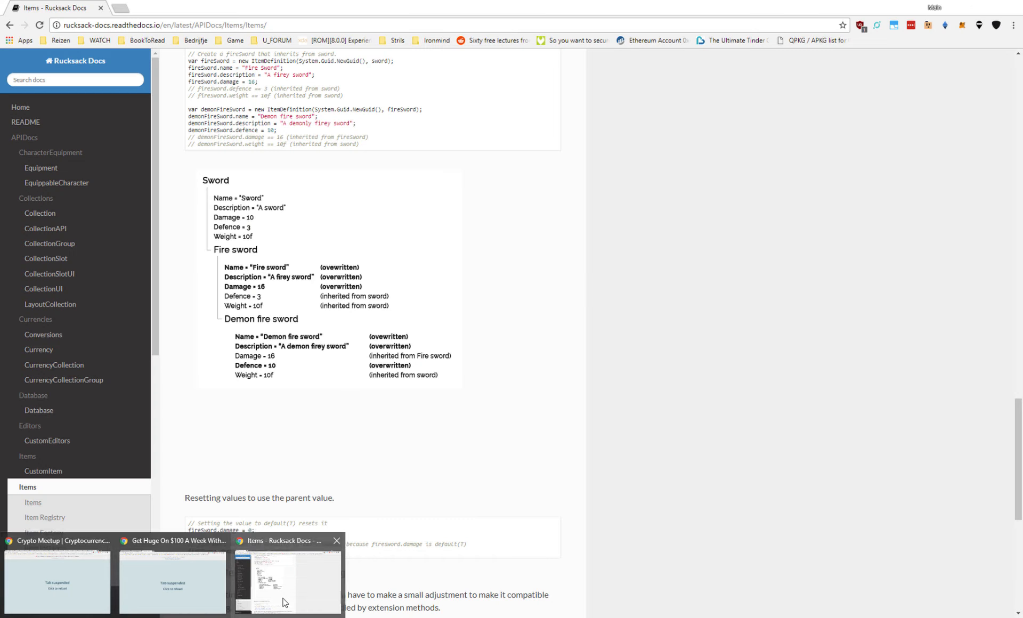
{"action": "left_click", "coordinate": [285, 602]}
{"action": "scroll", "coordinate": [232, 205], "scroll_direction": "up", "scroll_amount": 1}
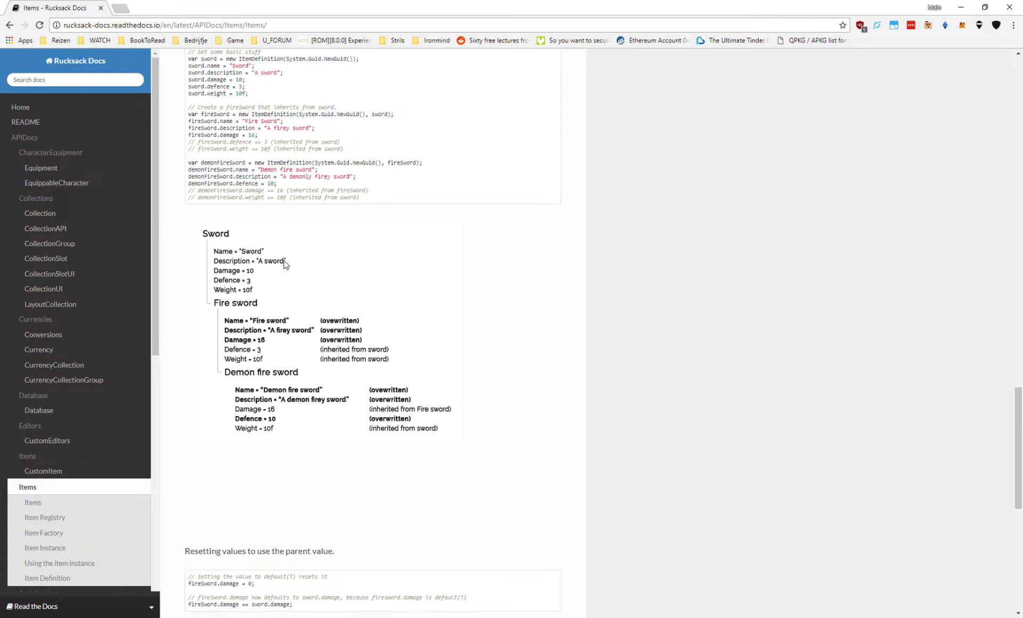
{"action": "scroll", "coordinate": [235, 269], "scroll_direction": "down", "scroll_amount": 1}
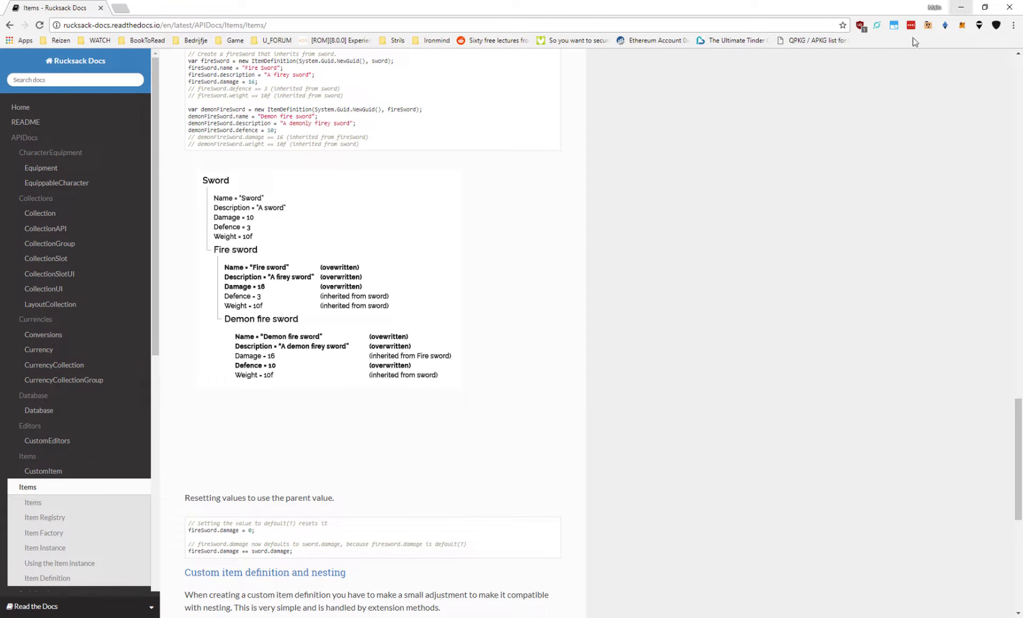
{"action": "left_click", "coordinate": [961, 8]}
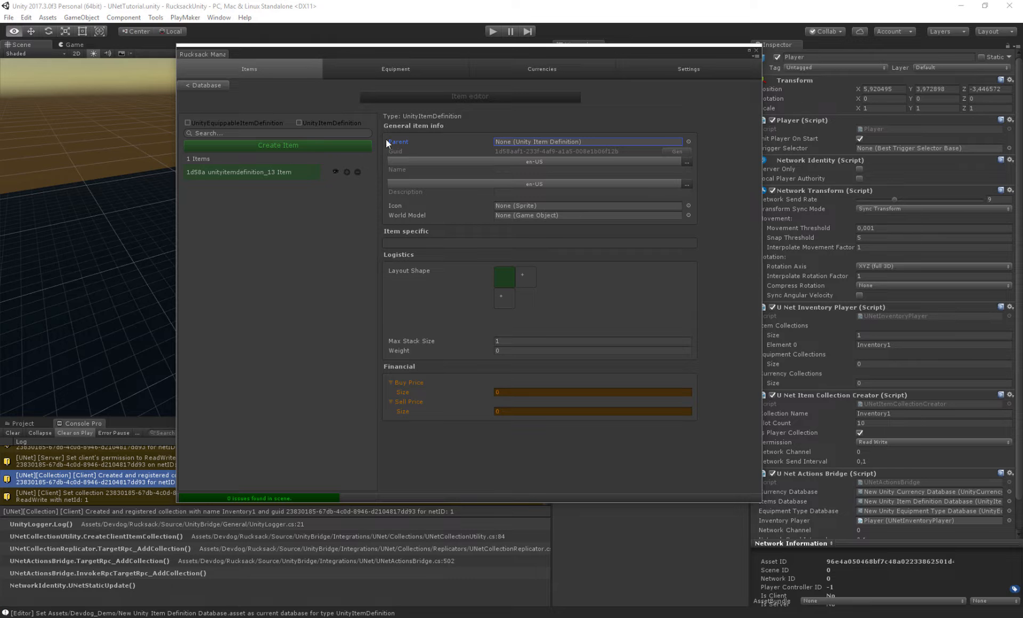
- Name the new item Sword and give it the description "A simple sword"
{"action": "left_click", "coordinate": [394, 171]}
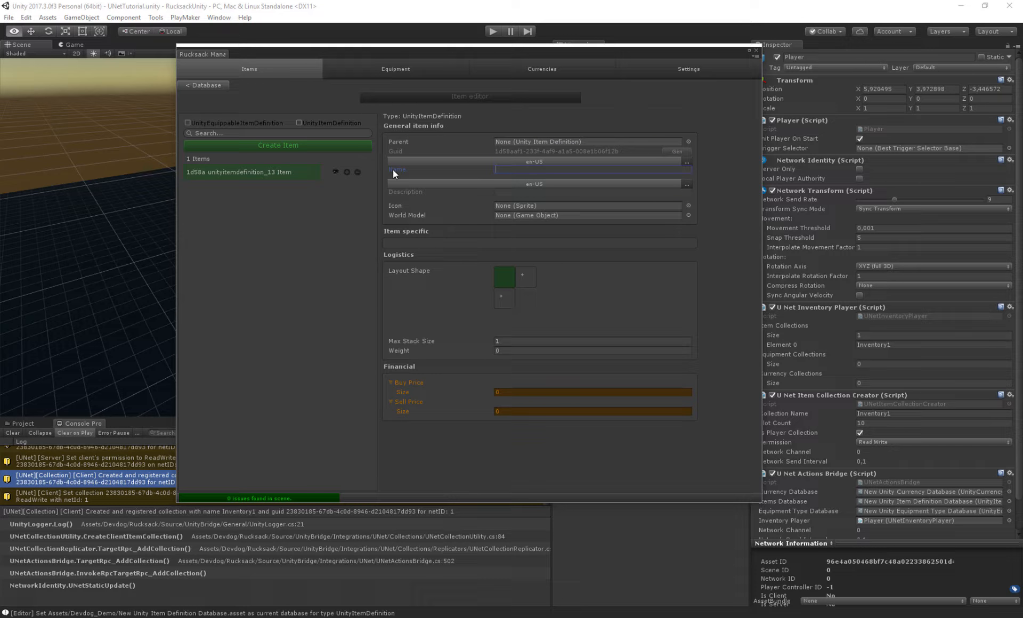
{"action": "type", "text": "Sword"}
{"action": "left_click", "coordinate": [512, 190]}
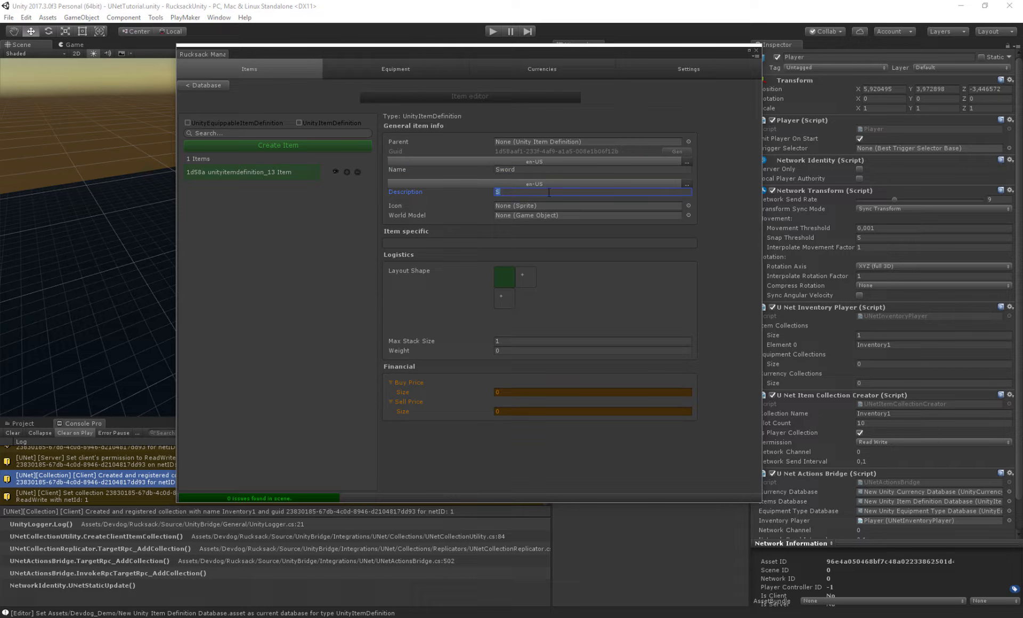
{"action": "type", "text": "A simple sword"}
- Set the Sword item's icon to the item_9 sprite
{"action": "left_click", "coordinate": [412, 207]}
{"action": "left_click", "coordinate": [688, 205]}
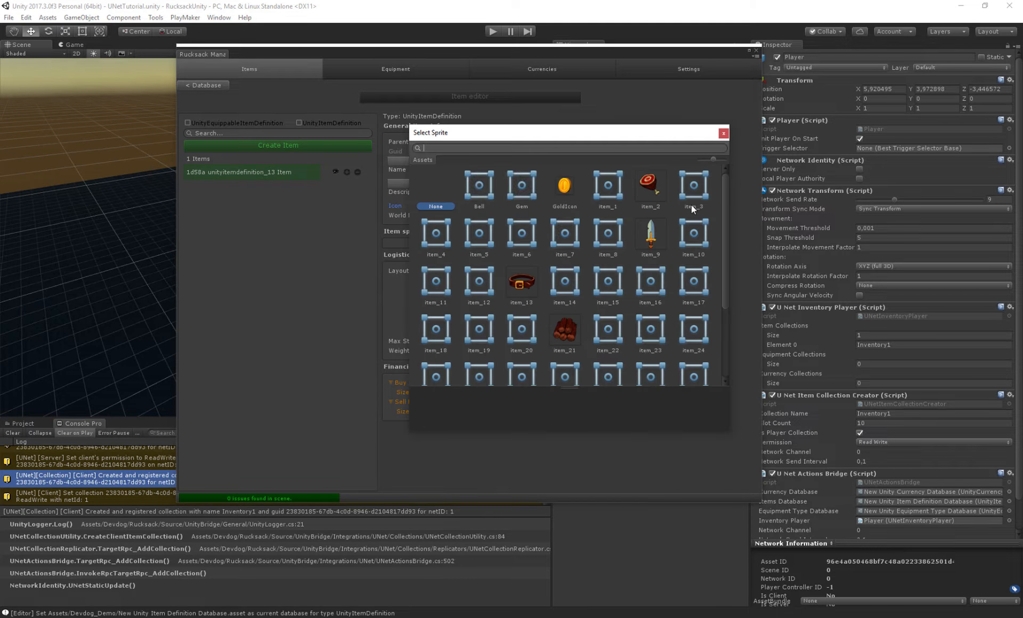
{"action": "double_click", "coordinate": [649, 234]}
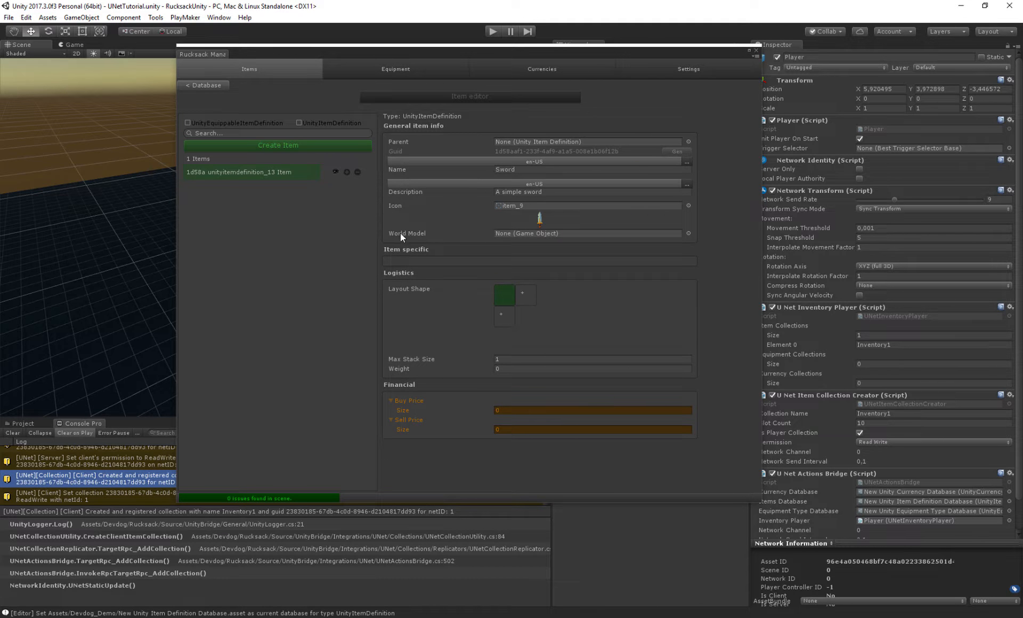
- Search for and assign the Sword game object as the item's world model
{"action": "left_click", "coordinate": [689, 233]}
{"action": "left_click_drag", "start_coordinate": [719, 189], "coordinate": [729, 237]}
{"action": "type", "text": "sword"}
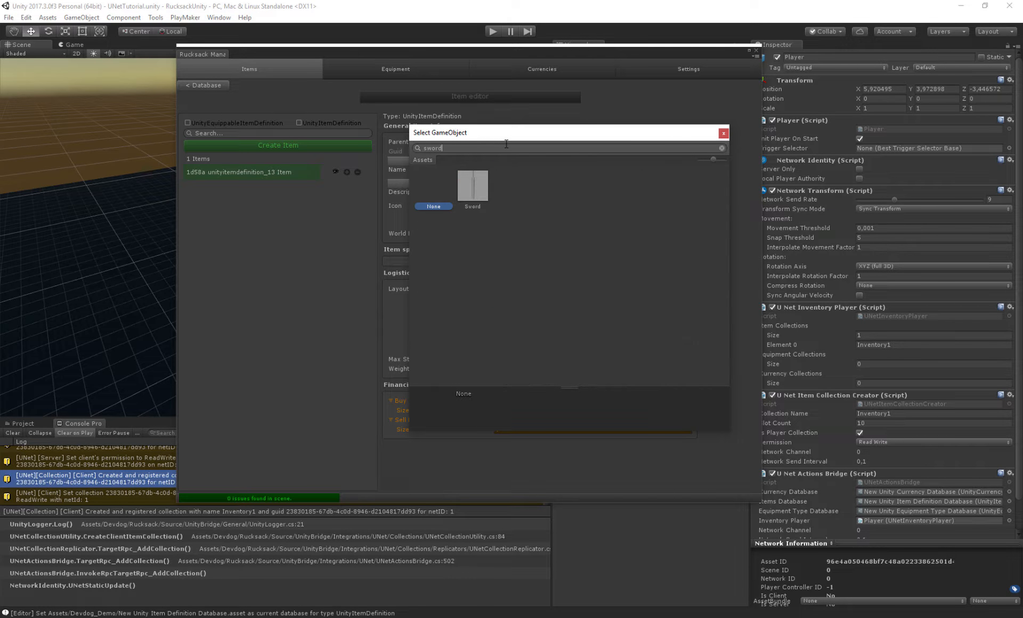
{"action": "double_click", "coordinate": [477, 184]}
- Set the Sword item's weight to 2
{"action": "left_click_drag", "start_coordinate": [554, 288], "coordinate": [592, 285]}
{"action": "left_click_drag", "start_coordinate": [696, 277], "coordinate": [699, 286]}
{"action": "scroll", "coordinate": [603, 331], "scroll_direction": "down", "scroll_amount": 2}
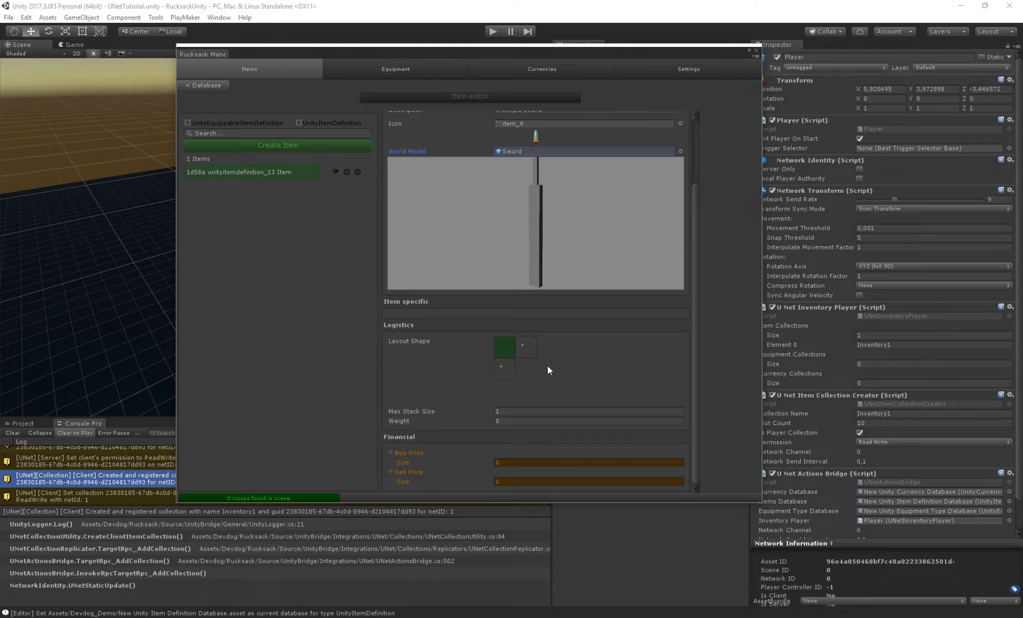
{"action": "left_click", "coordinate": [400, 412]}
{"action": "left_click", "coordinate": [521, 408]}
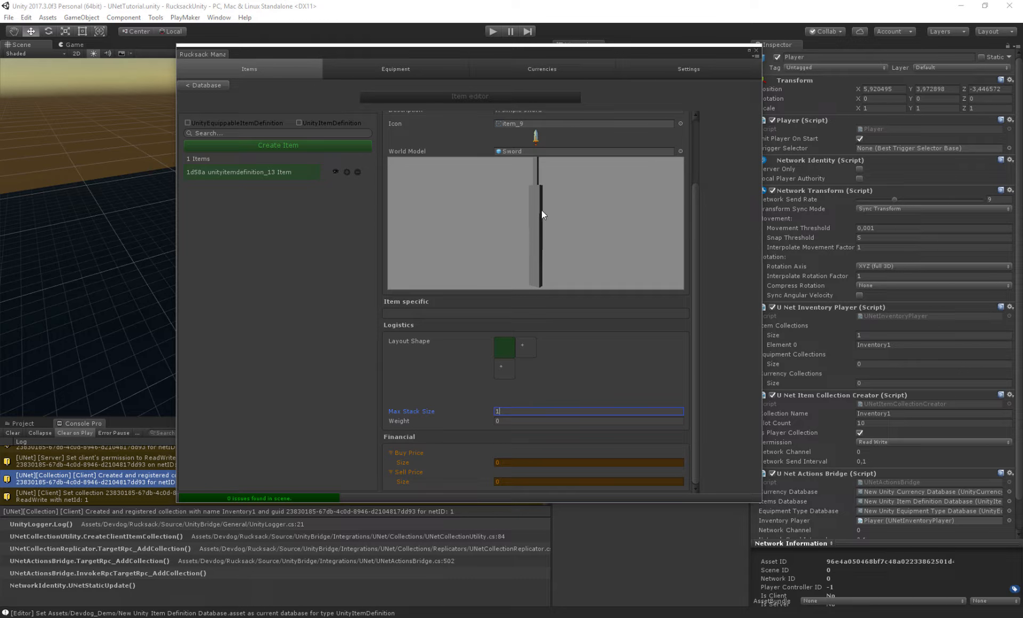
{"action": "left_click", "coordinate": [405, 420]}
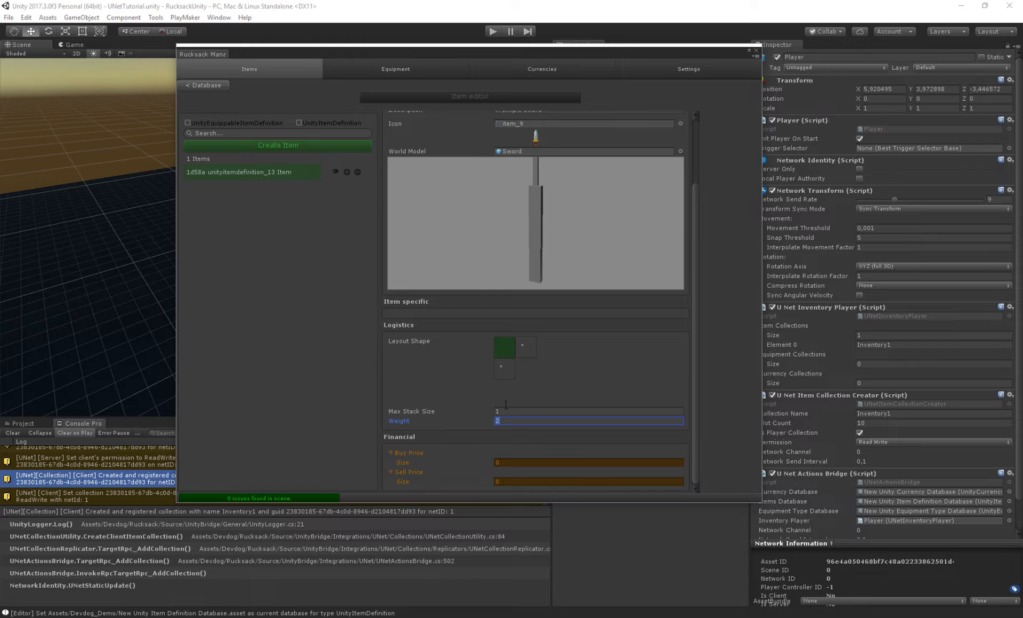
{"action": "key", "text": "Return"}
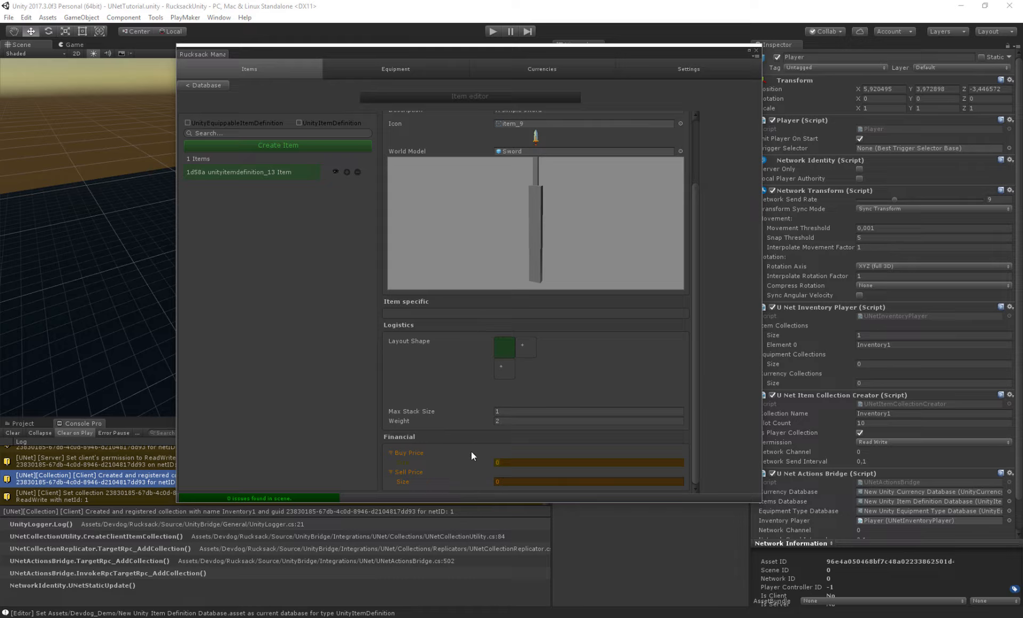
- Create a second UnityItemDefinition item and set its parent to the Sword item definition
{"action": "left_click_drag", "start_coordinate": [527, 199], "coordinate": [544, 198]}
{"action": "scroll", "coordinate": [699, 375], "scroll_direction": "up", "scroll_amount": 5}
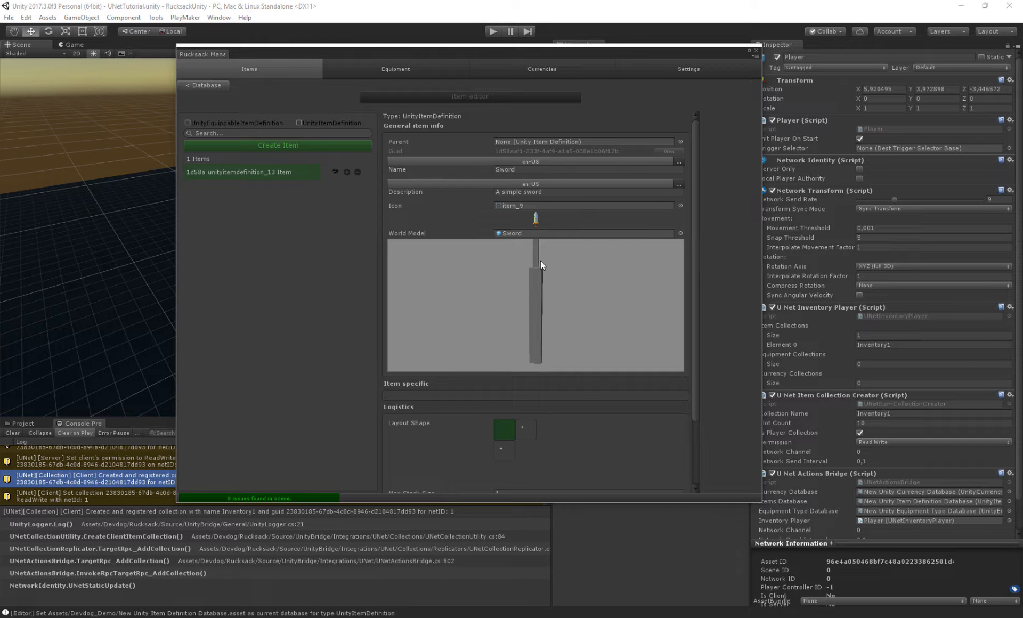
{"action": "left_click", "coordinate": [463, 140]}
{"action": "left_click", "coordinate": [247, 142]}
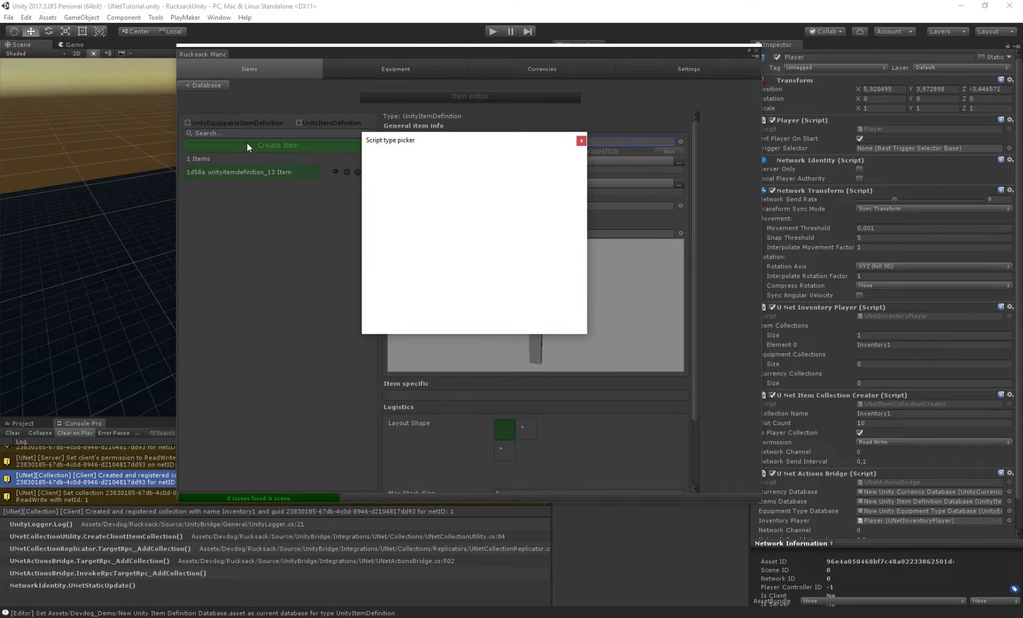
{"action": "left_click", "coordinate": [470, 200]}
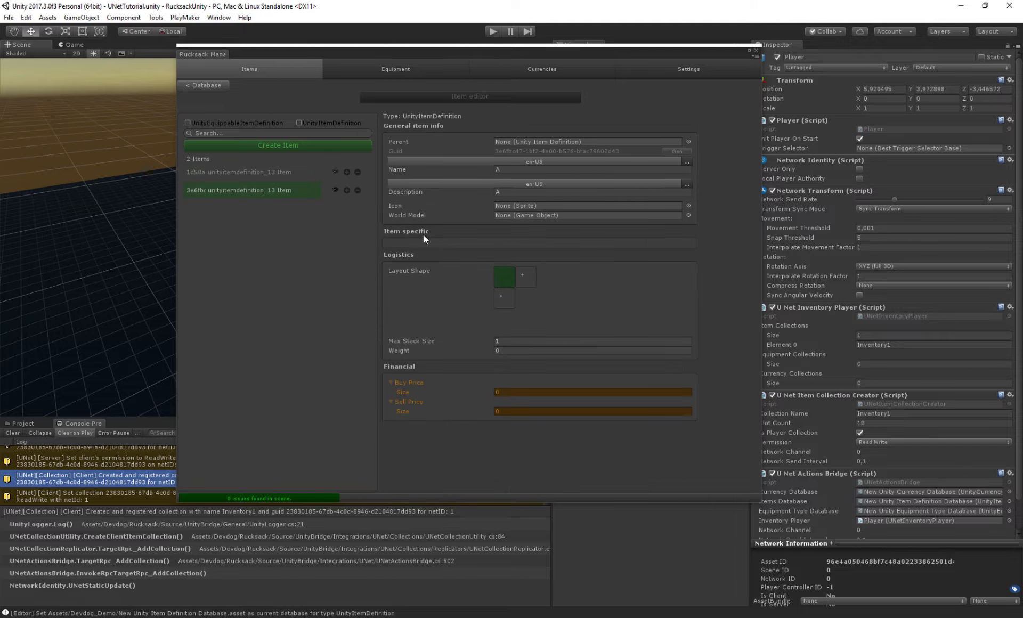
{"action": "left_click", "coordinate": [687, 142]}
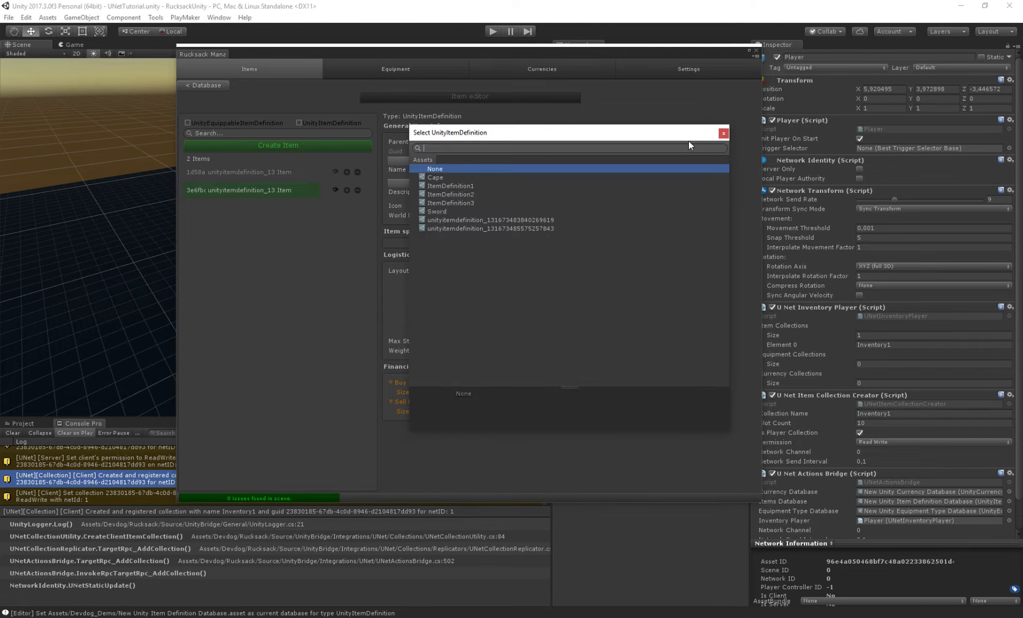
{"action": "double_click", "coordinate": [471, 219]}
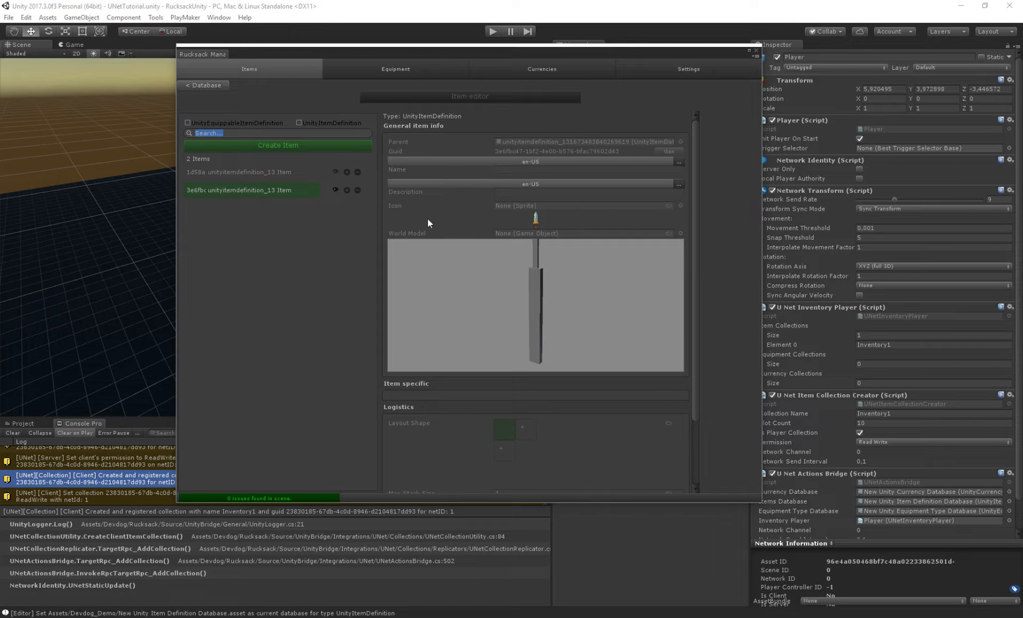
- Try overriding the child item's inherited weight, then clear it back to the parent's value
{"action": "left_click", "coordinate": [394, 207]}
{"action": "scroll", "coordinate": [639, 263], "scroll_direction": "down", "scroll_amount": 3}
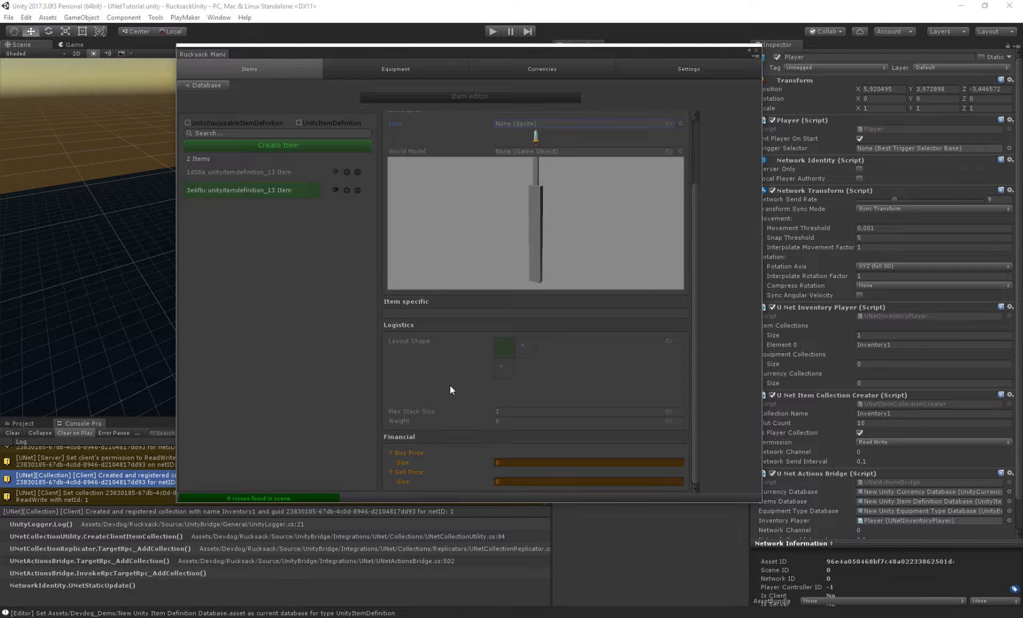
{"action": "scroll", "coordinate": [637, 336], "scroll_direction": "up", "scroll_amount": 3}
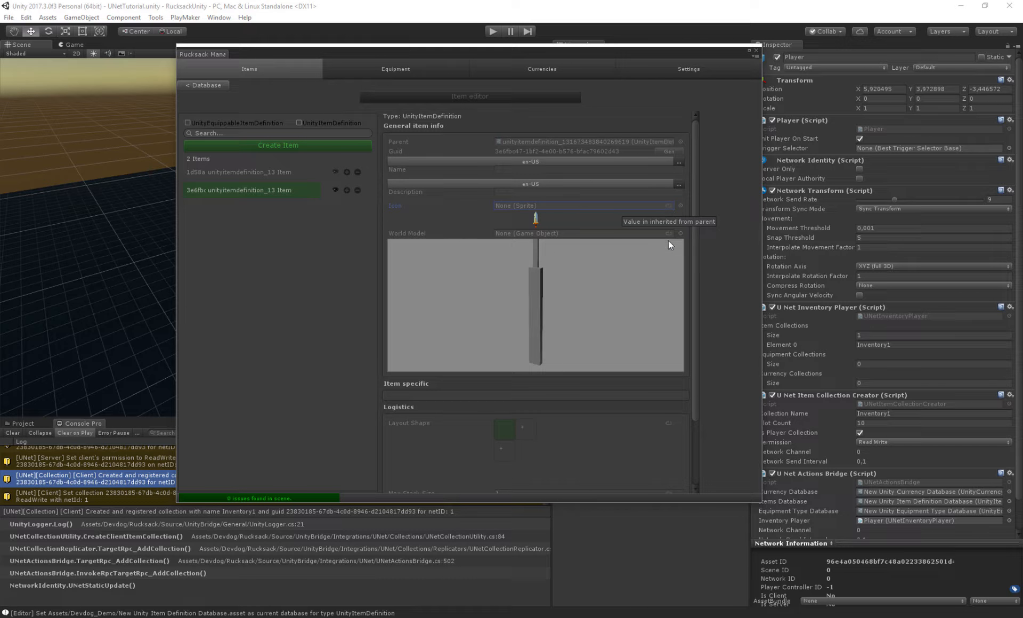
{"action": "scroll", "coordinate": [667, 231], "scroll_direction": "down", "scroll_amount": 3}
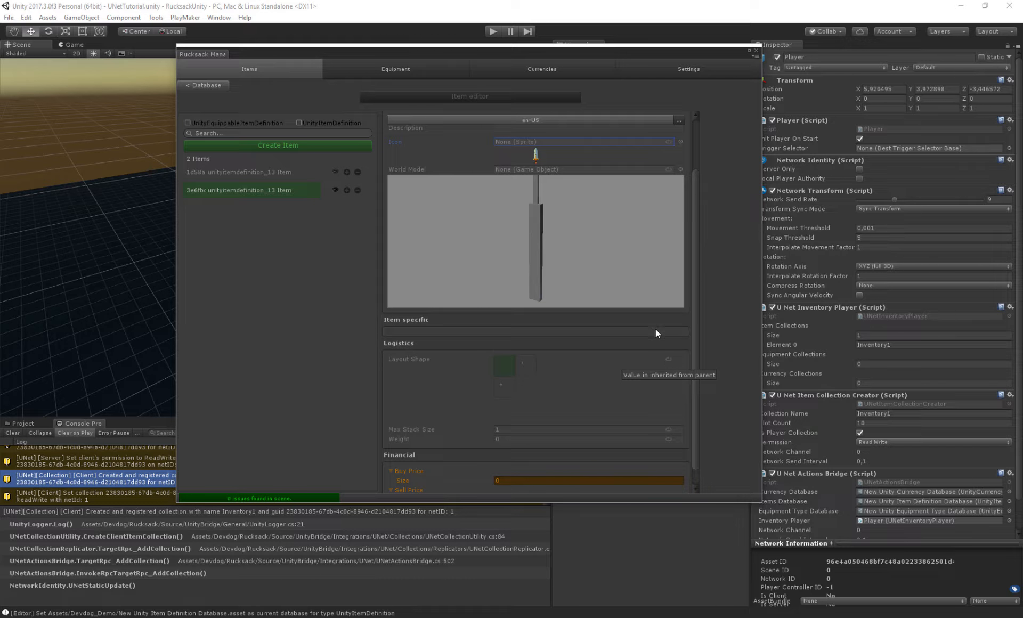
{"action": "scroll", "coordinate": [533, 346], "scroll_direction": "down", "scroll_amount": 1}
{"action": "left_click_drag", "start_coordinate": [397, 420], "coordinate": [400, 420]}
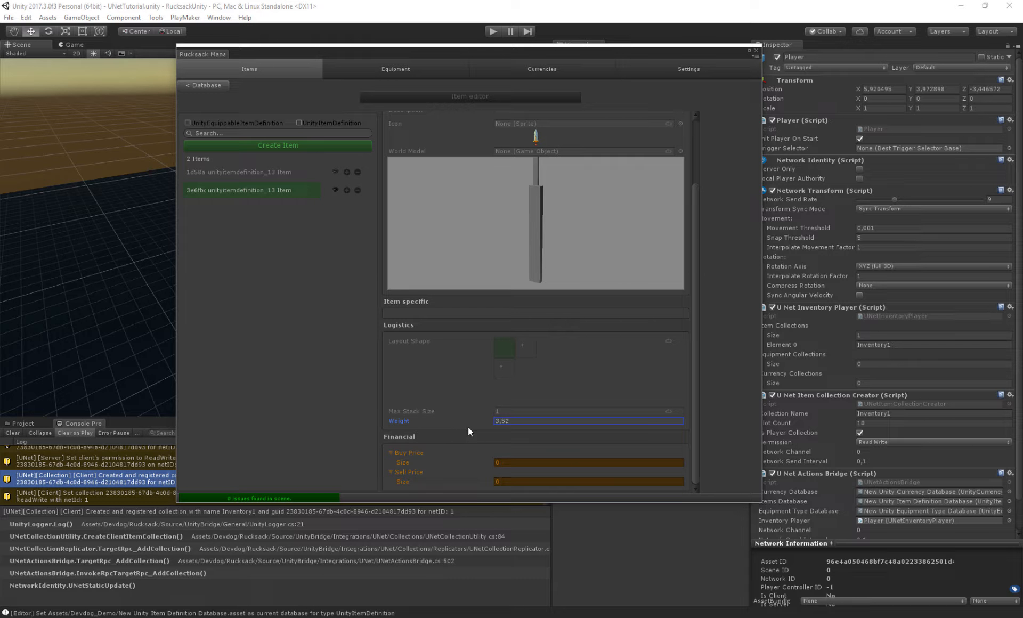
{"action": "type", "text": "2"}
{"action": "key", "text": "BackSpace"}
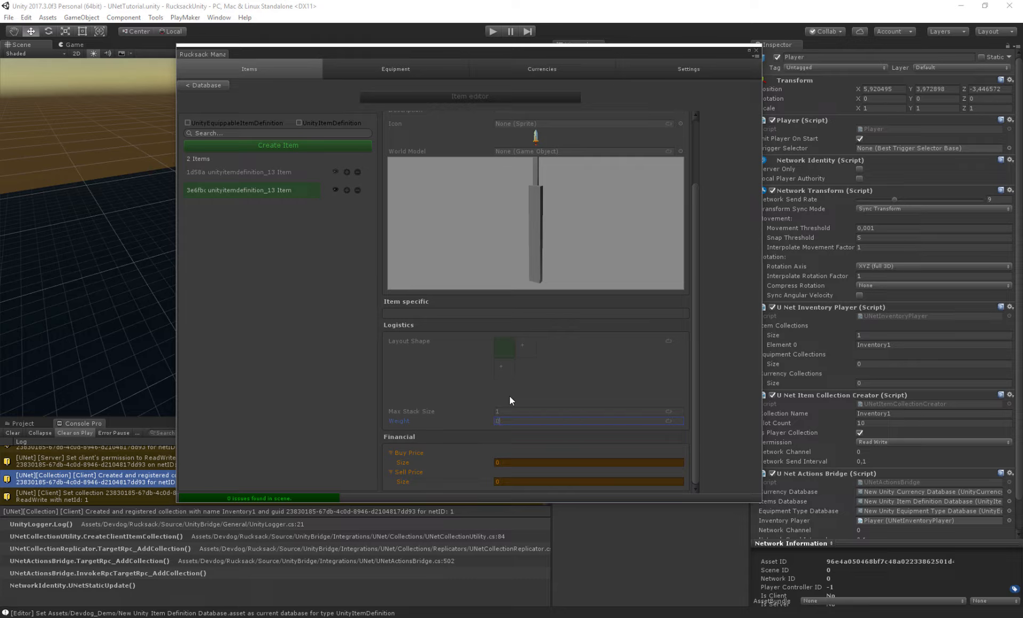
{"action": "key", "text": "Tab"}
{"action": "left_click", "coordinate": [397, 424]}
{"action": "scroll", "coordinate": [669, 471], "scroll_direction": "up", "scroll_amount": 2}
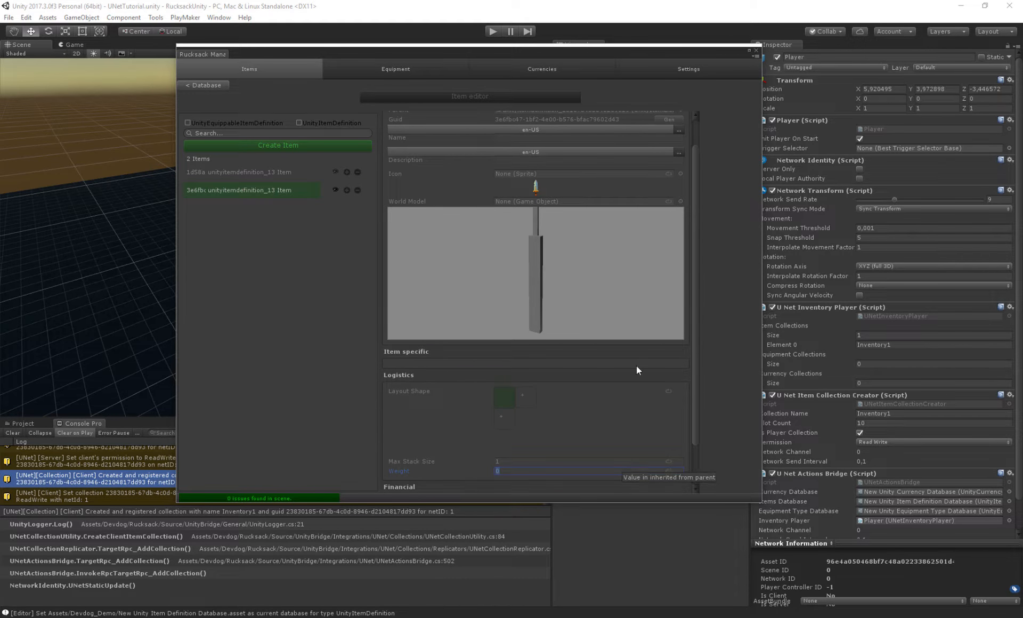
{"action": "scroll", "coordinate": [571, 369], "scroll_direction": "up", "scroll_amount": 2}
- Switch to the Equipment editor and open the New Unity Equipment Type Database for editing
{"action": "left_click", "coordinate": [267, 172]}
{"action": "left_click", "coordinate": [270, 190]}
{"action": "left_click", "coordinate": [397, 68]}
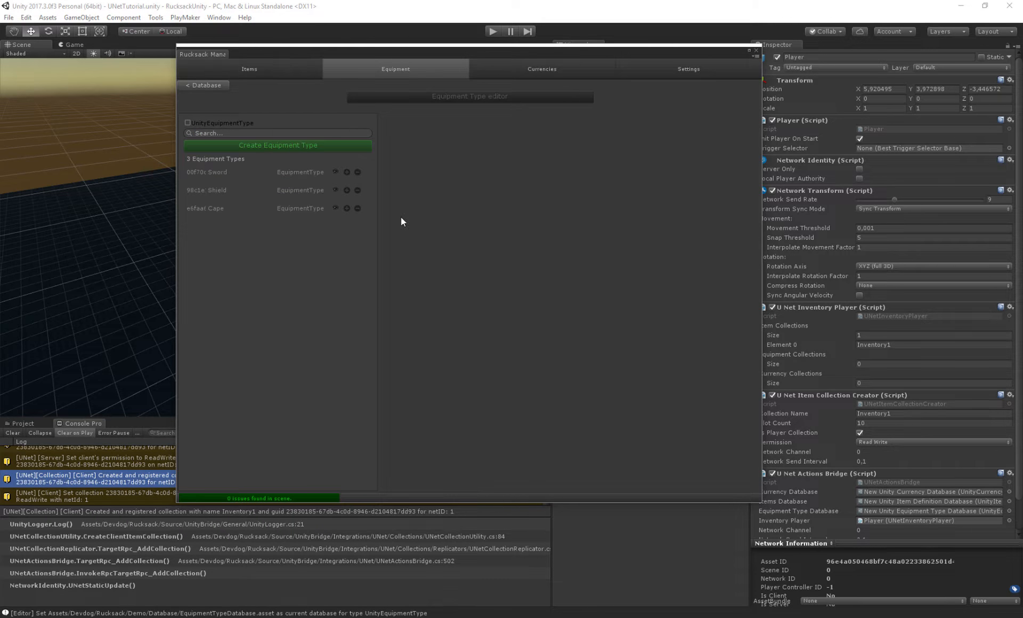
{"action": "left_click", "coordinate": [215, 86]}
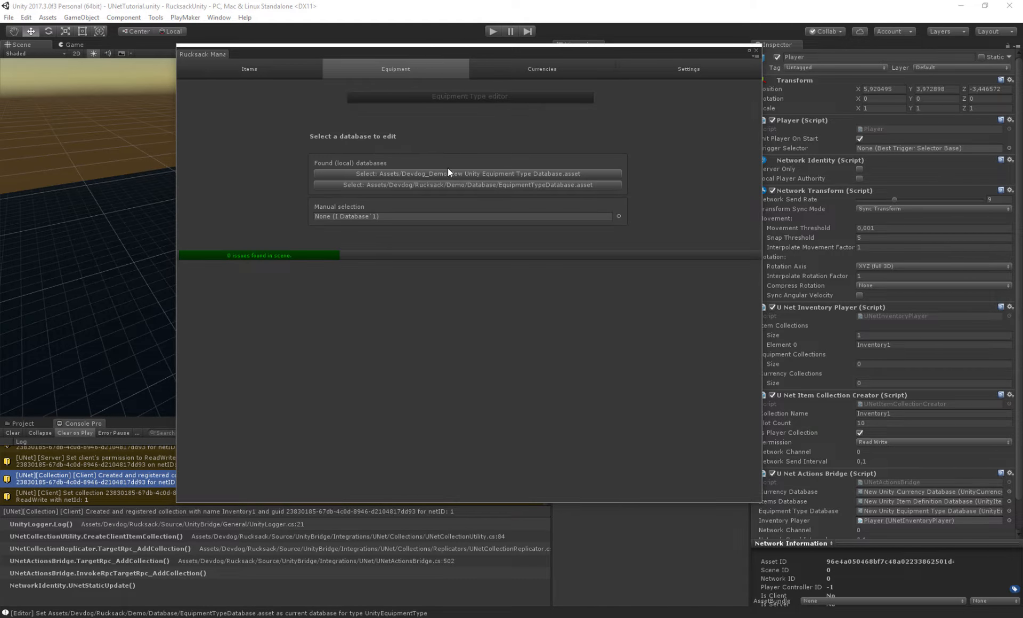
{"action": "left_click", "coordinate": [396, 174]}
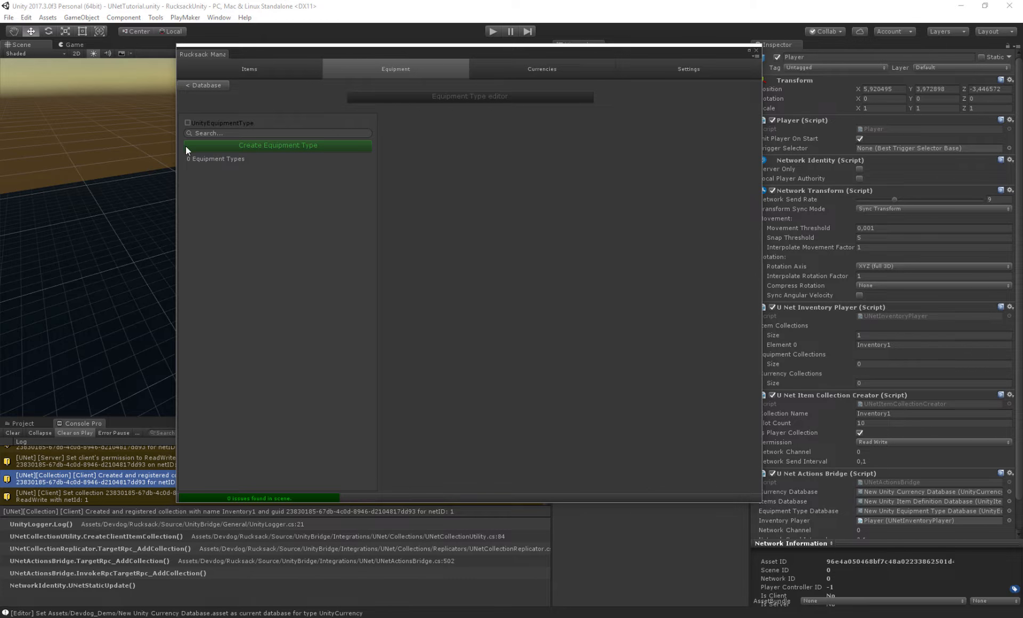
- Create a new UnityEquipmentType entry in the equipment type database
{"action": "left_click", "coordinate": [261, 150]}
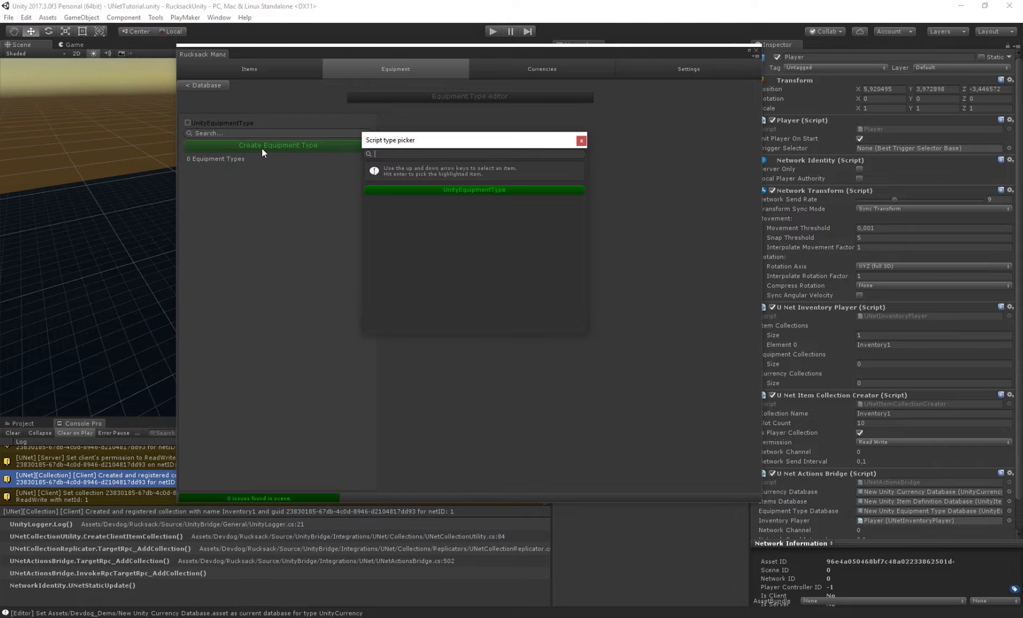
{"action": "left_click", "coordinate": [438, 193]}
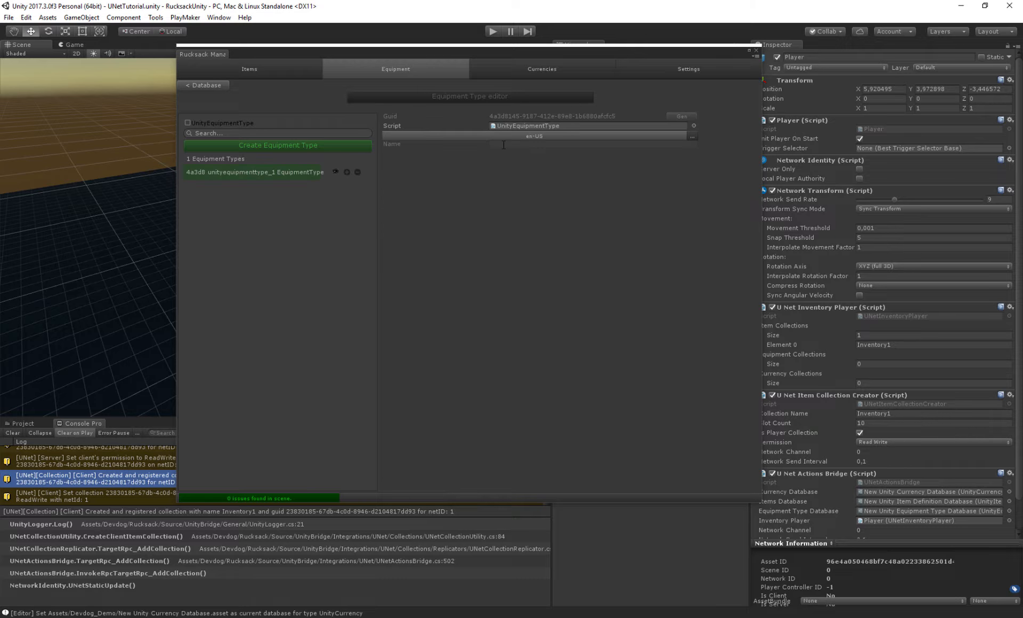
{"action": "left_click", "coordinate": [391, 144]}
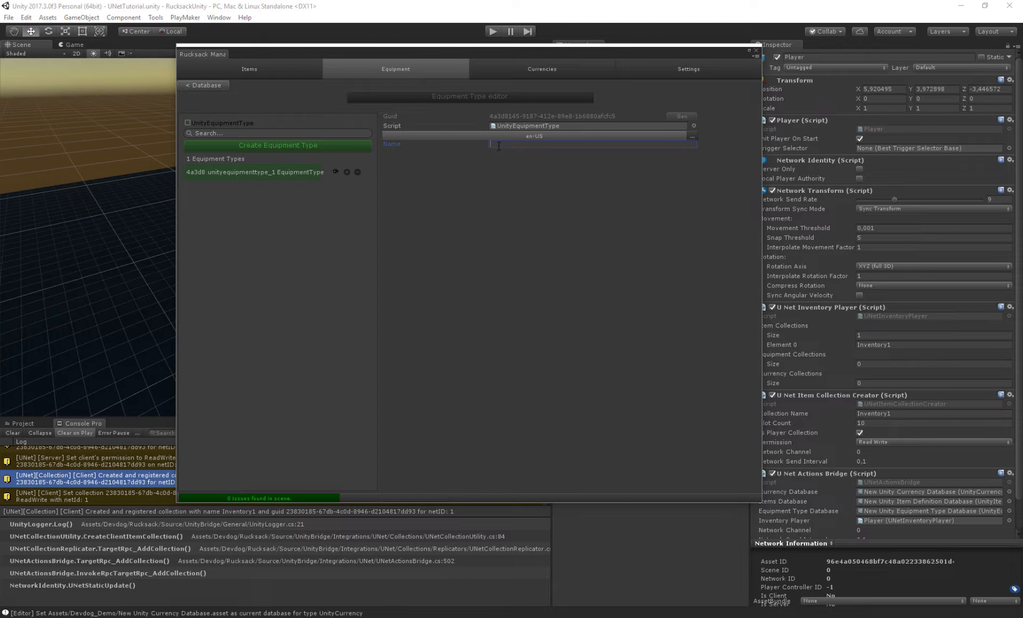
- Create a new currency in the currency database
{"action": "left_click", "coordinate": [501, 74]}
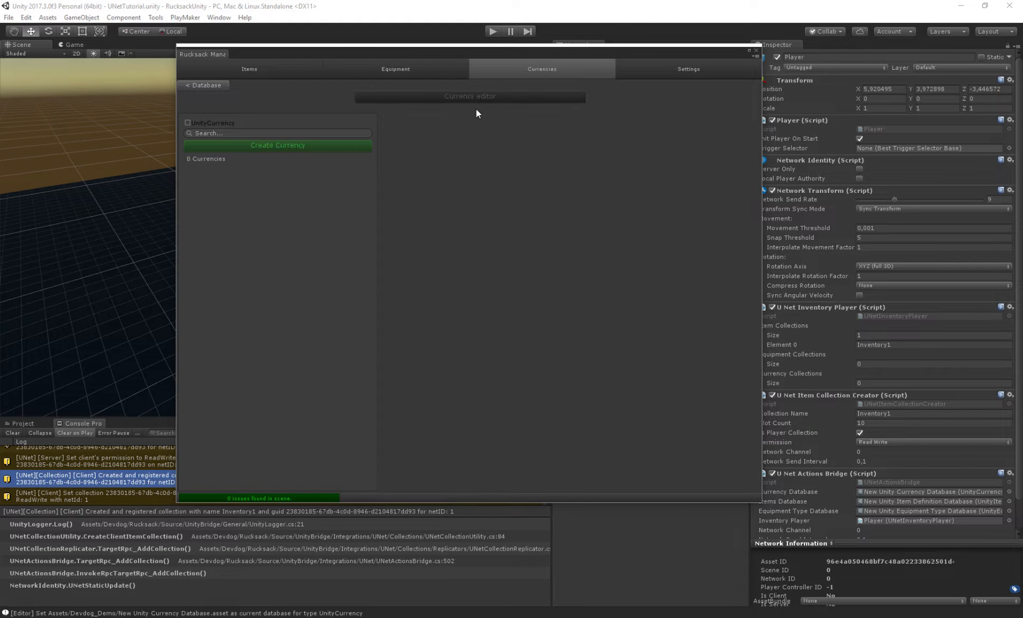
{"action": "left_click", "coordinate": [246, 147]}
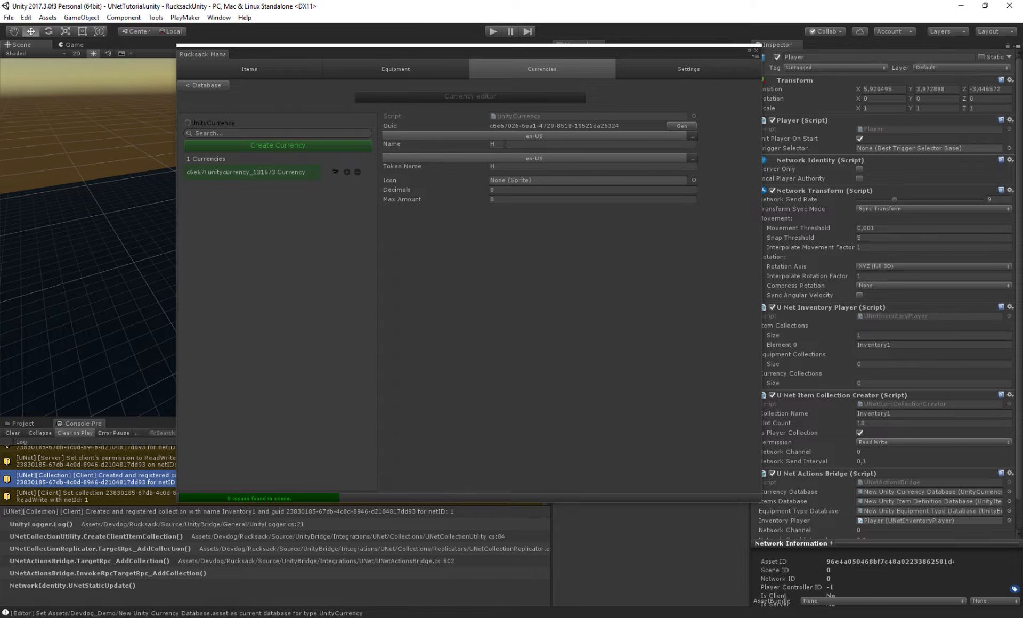
- Name the new currency Gold and set its token name to Gold
{"action": "type", "text": "Gold"}
{"action": "left_click", "coordinate": [627, 165]}
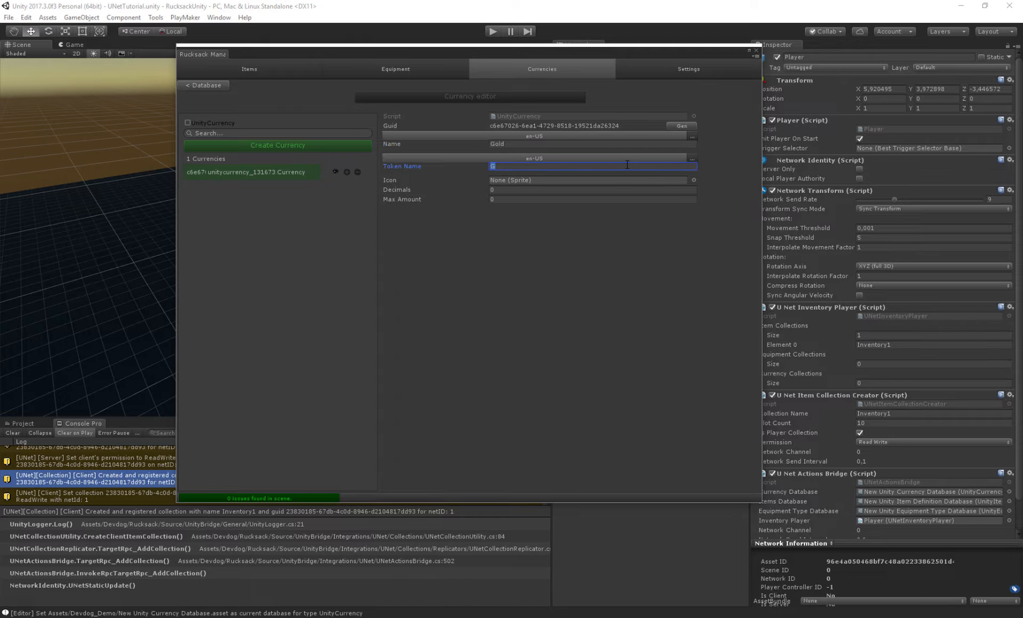
{"action": "type", "text": "old"}
{"action": "key", "text": "Return"}
- Assign the GoldIcon sprite as the currency's icon and set its max amount to 999
{"action": "left_click", "coordinate": [694, 180]}
{"action": "double_click", "coordinate": [788, 206]}
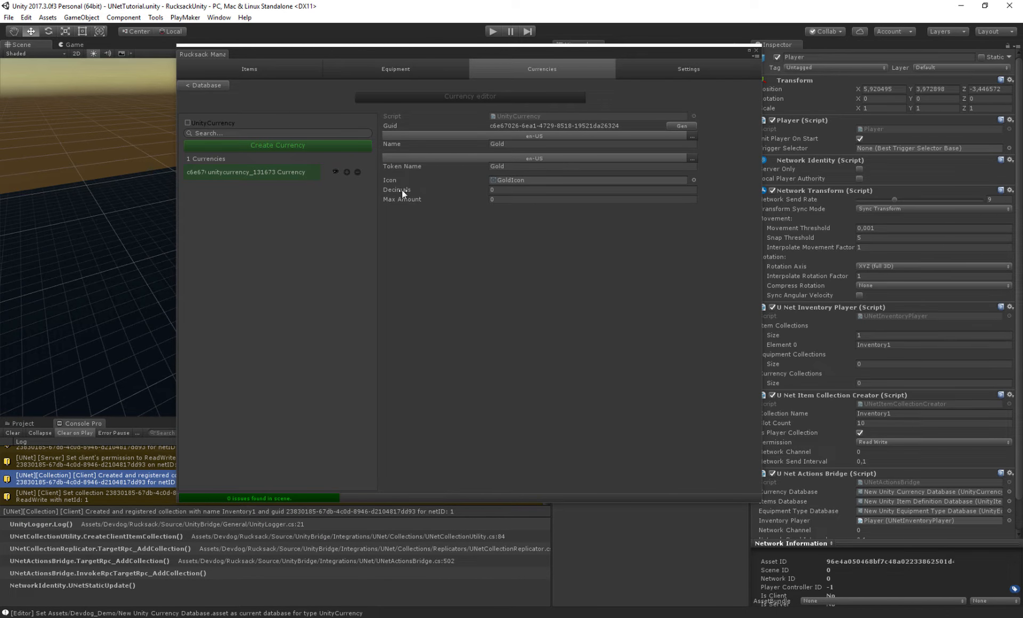
{"action": "left_click", "coordinate": [486, 190]}
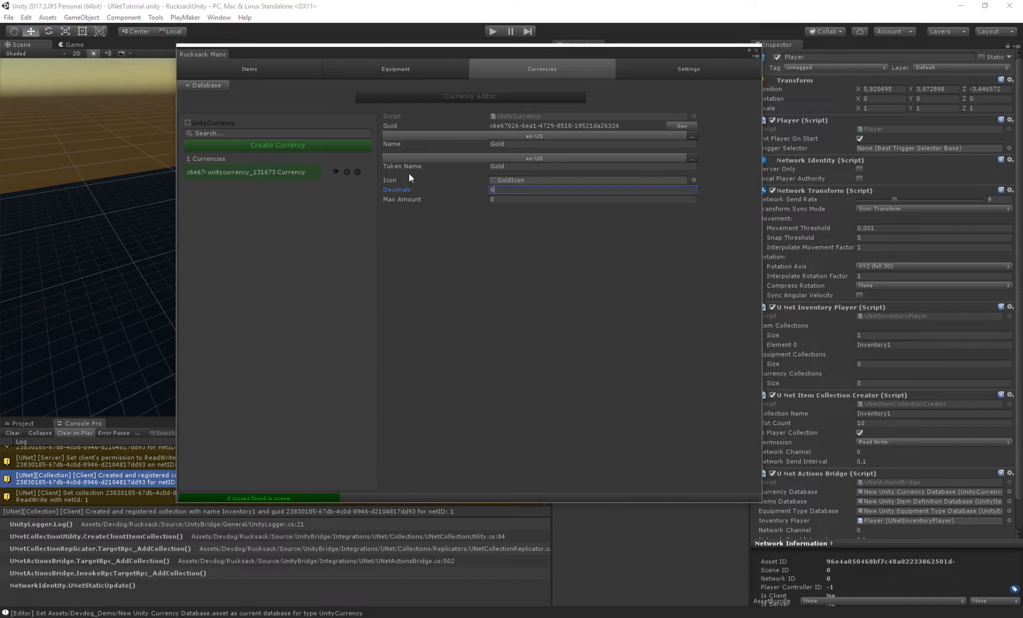
{"action": "left_click", "coordinate": [486, 199]}
{"action": "type", "text": "999"}
{"action": "key", "text": "Return"}
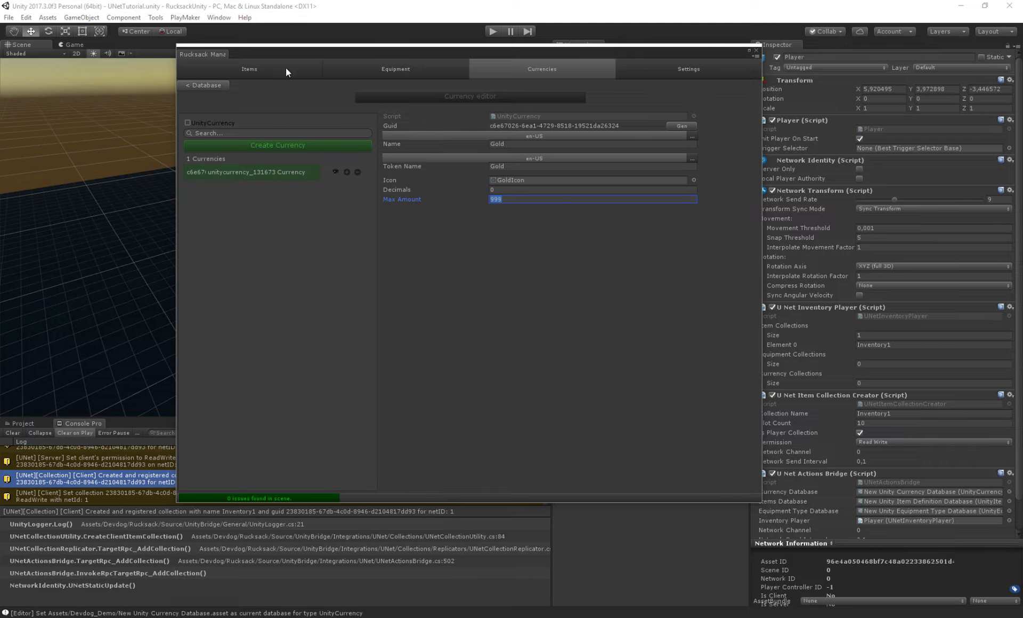
- Browse the Cursor, Logging and Editor & Testing categories in the manager's settings editor
{"action": "left_click", "coordinate": [648, 72]}
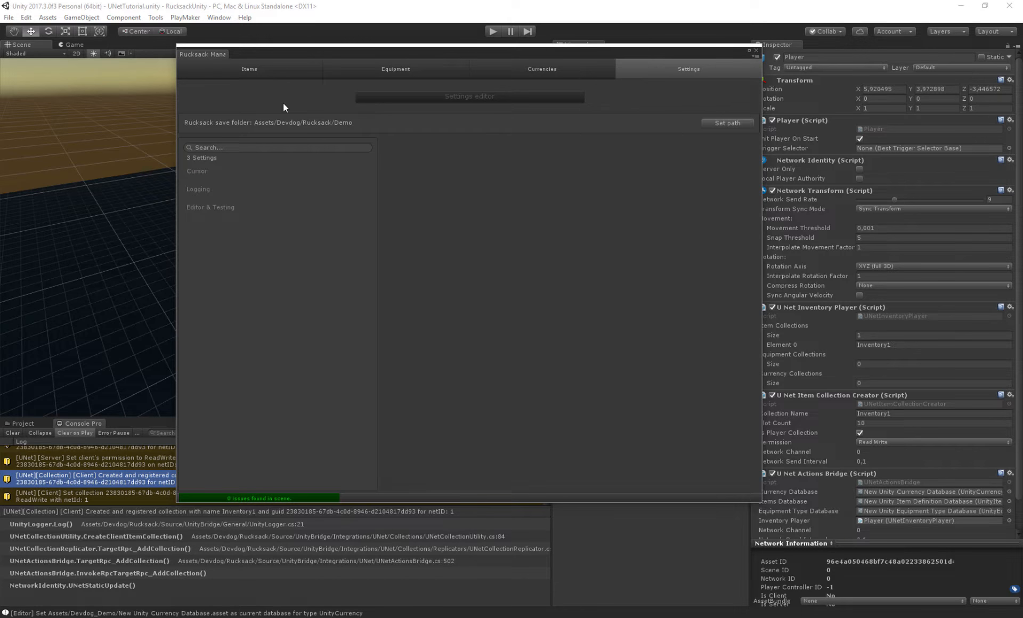
{"action": "left_click_drag", "start_coordinate": [428, 53], "coordinate": [362, 63]}
{"action": "left_click", "coordinate": [146, 182]}
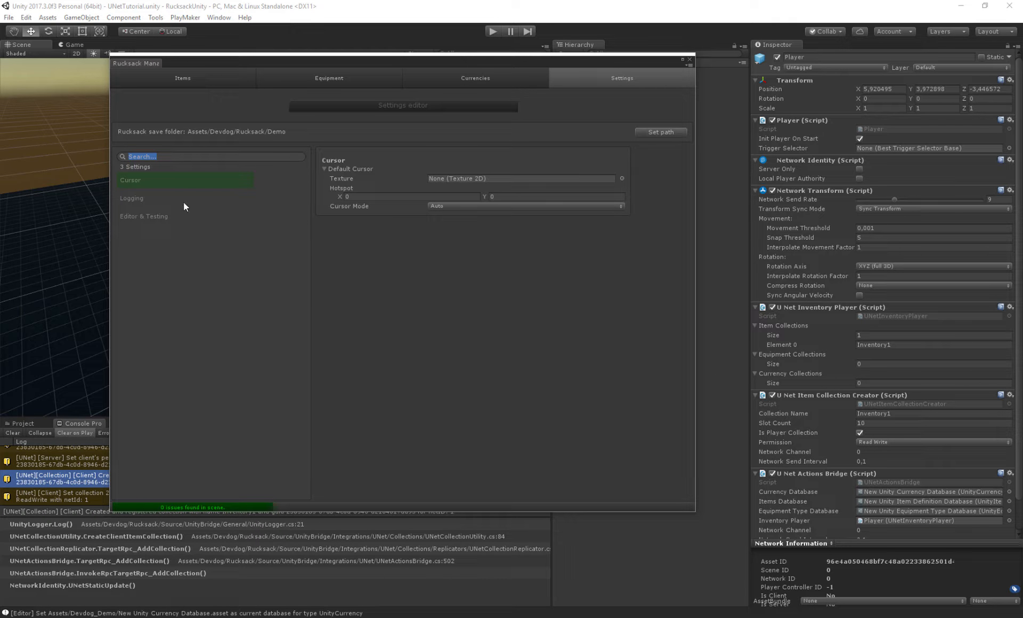
{"action": "left_click", "coordinate": [137, 198]}
{"action": "left_click", "coordinate": [143, 217]}
{"action": "left_click", "coordinate": [144, 181]}
{"action": "left_click", "coordinate": [340, 182]}
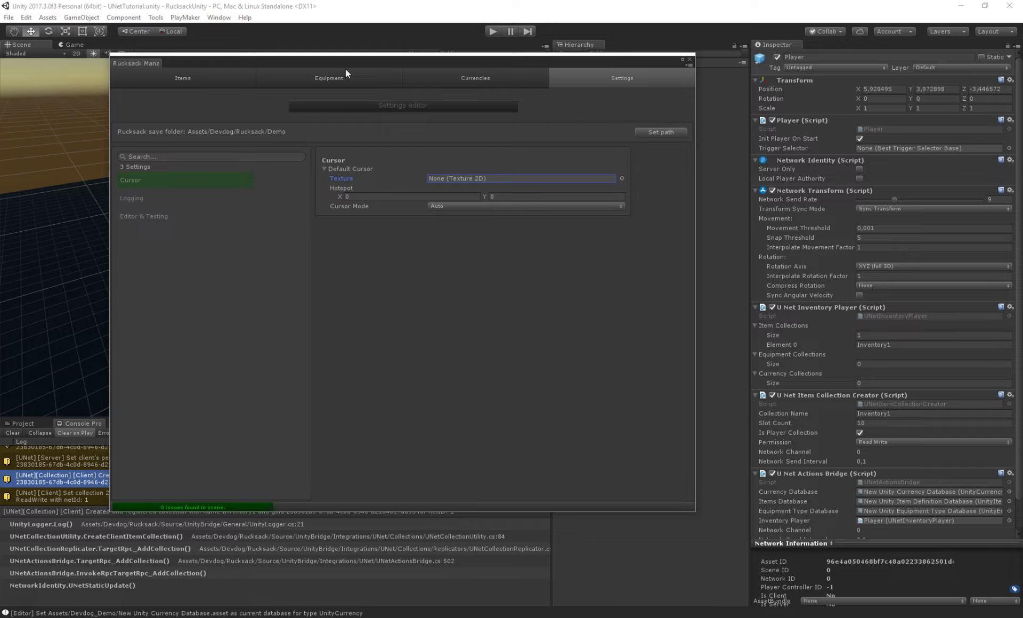
- Return to the Items editor and close the Rucksack manager window
{"action": "left_click", "coordinate": [194, 79]}
{"action": "left_click_drag", "start_coordinate": [219, 60], "coordinate": [252, 64]}
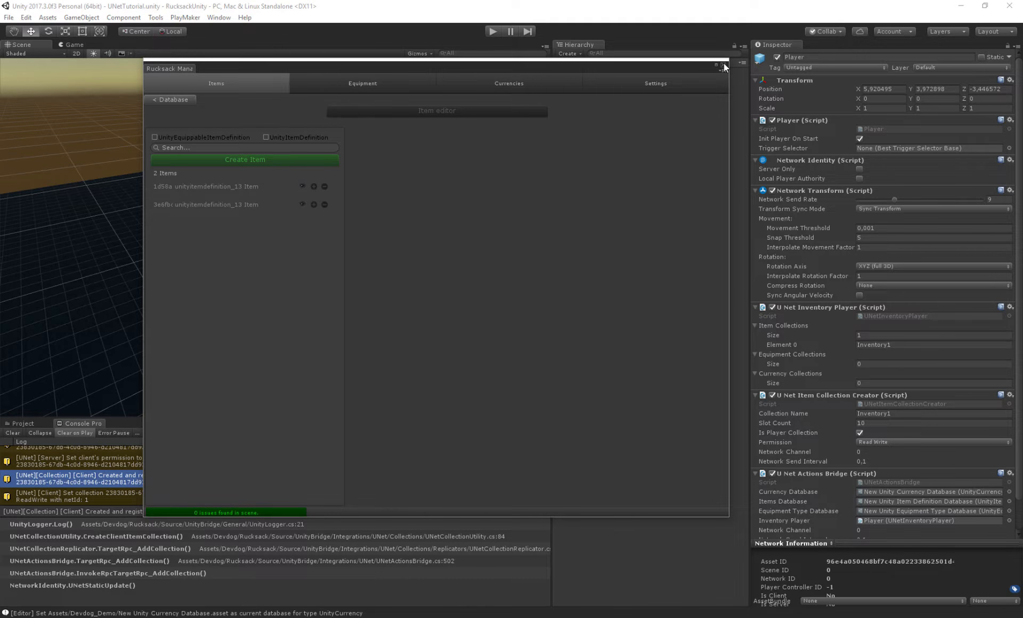
{"action": "left_click", "coordinate": [723, 66]}
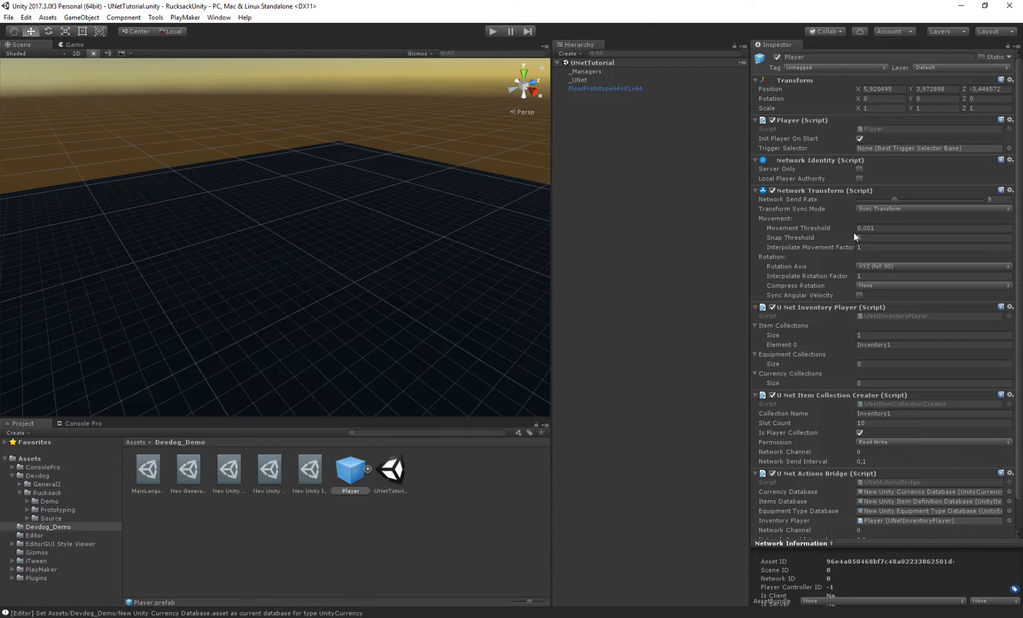
- Deselect the Player and create a UI Canvas in the scene hierarchy
{"action": "right_click_drag", "start_coordinate": [279, 248], "coordinate": [190, 246]}
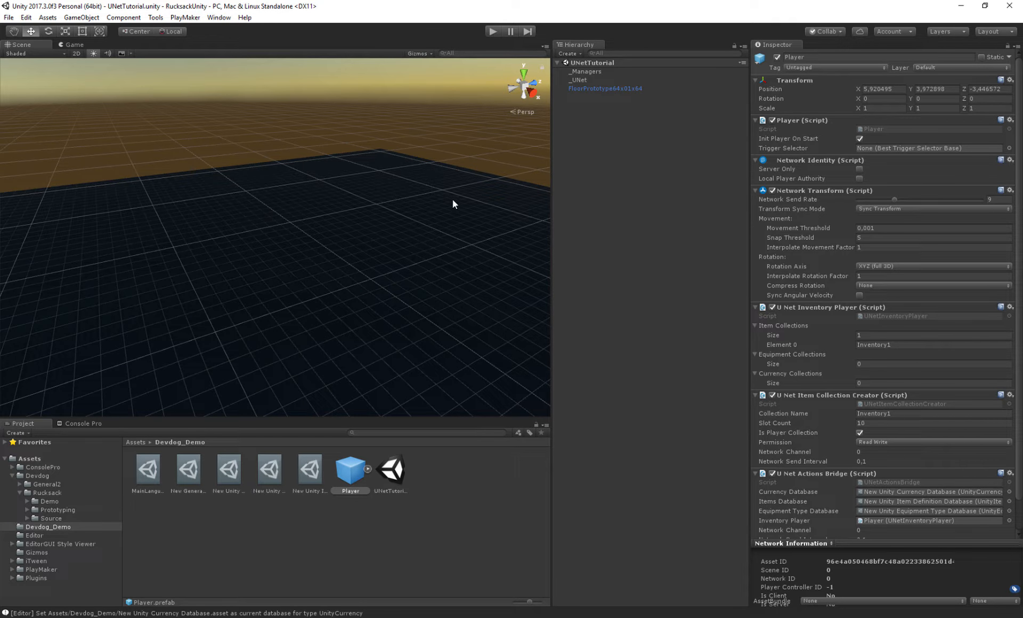
{"action": "mouse_move", "coordinate": [453, 198]}
{"action": "right_mouse_down"}
{"action": "mouse_move", "coordinate": [271, 183]}
{"action": "mouse_move", "coordinate": [436, 212]}
{"action": "mouse_move", "coordinate": [356, 220]}
{"action": "mouse_move", "coordinate": [548, 210]}
{"action": "mouse_move", "coordinate": [436, 195]}
{"action": "right_mouse_up"}
{"action": "left_click", "coordinate": [616, 138]}
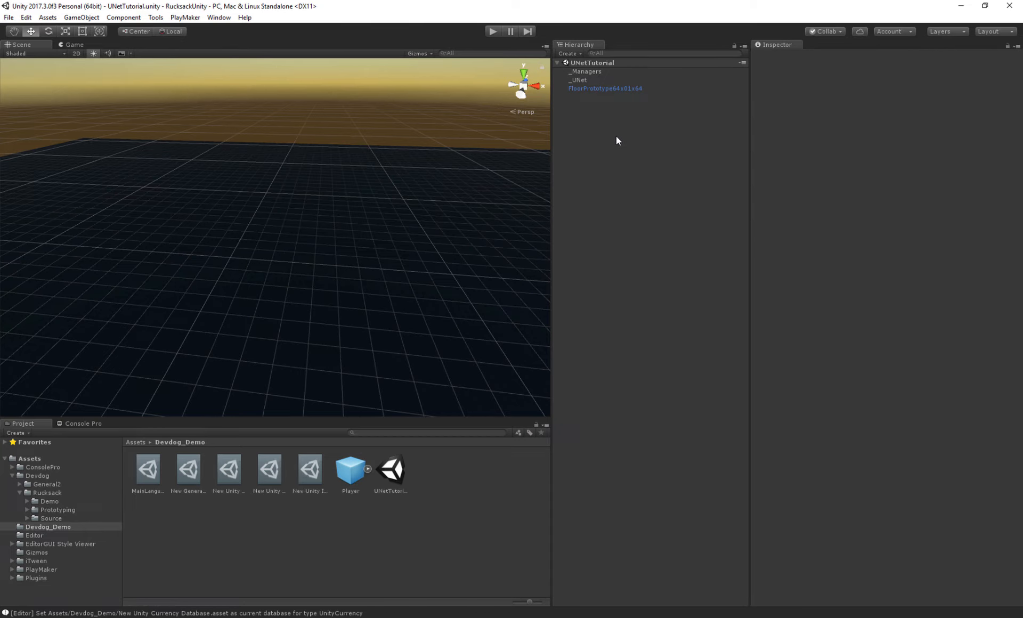
{"action": "right_click", "coordinate": [613, 140]}
{"action": "mouse_move", "coordinate": [640, 311]}
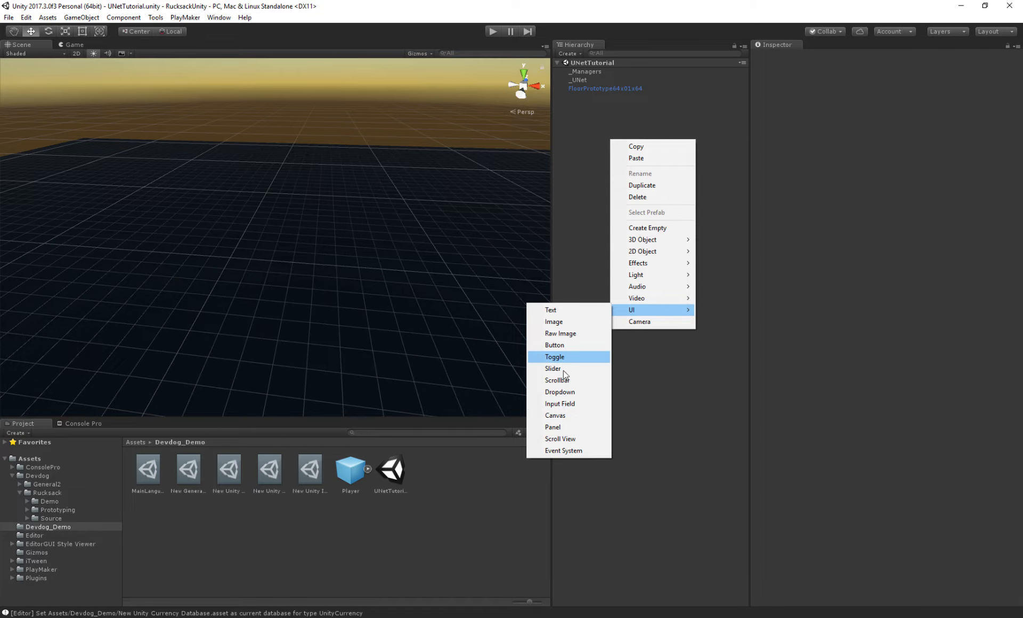
{"action": "left_click", "coordinate": [557, 416]}
- Create an empty child object under the Canvas and name it Inventory
{"action": "left_click_drag", "start_coordinate": [586, 113], "coordinate": [586, 93]}
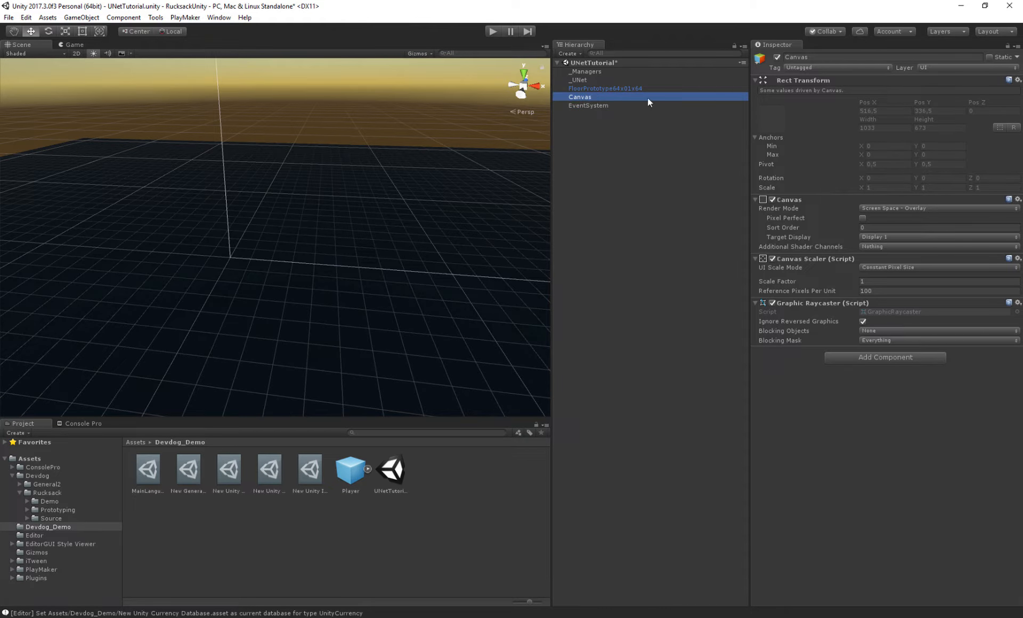
{"action": "left_click", "coordinate": [590, 105]}
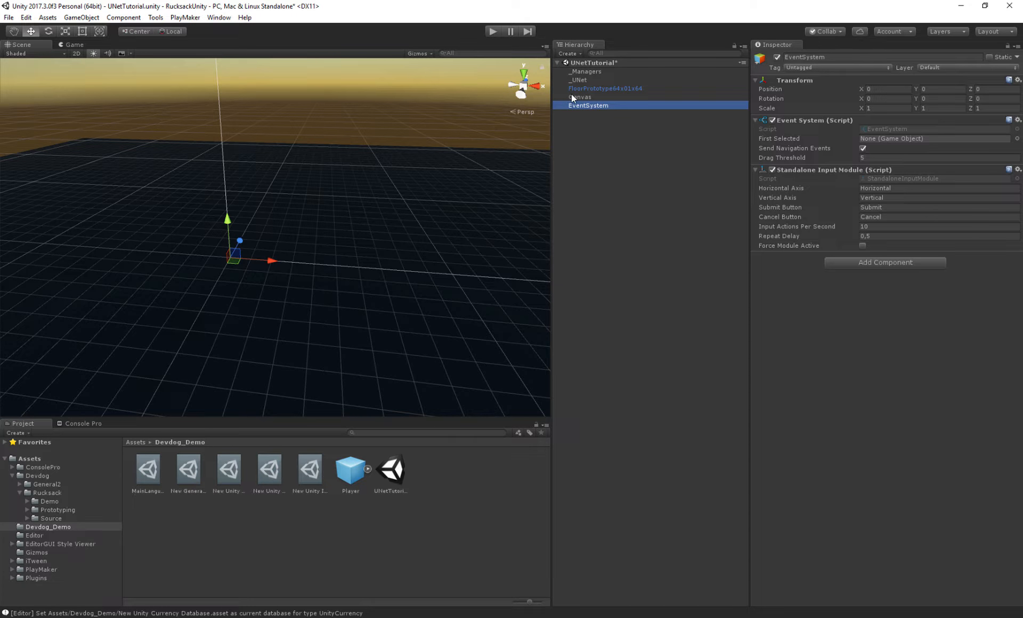
{"action": "left_click", "coordinate": [572, 97]}
{"action": "right_click", "coordinate": [589, 93]}
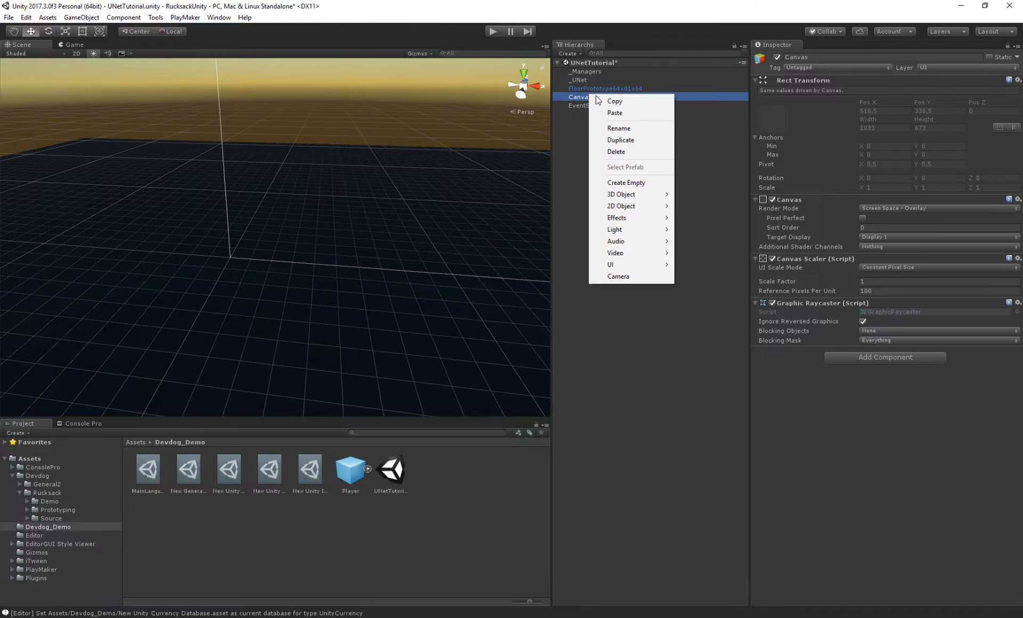
{"action": "left_click", "coordinate": [624, 182]}
{"action": "left_click", "coordinate": [831, 57]}
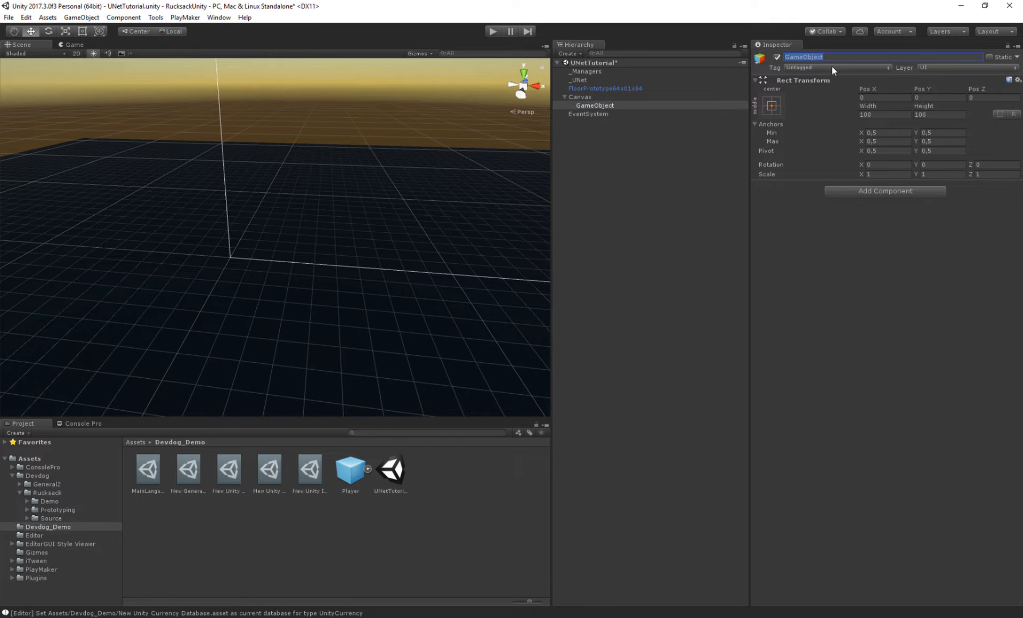
{"action": "type", "text": "F"}
{"action": "type", "text": "Inventory"}
{"action": "key", "text": "Return"}
- Add an Item Collection UI component to the Inventory object
{"action": "left_click", "coordinate": [855, 193]}
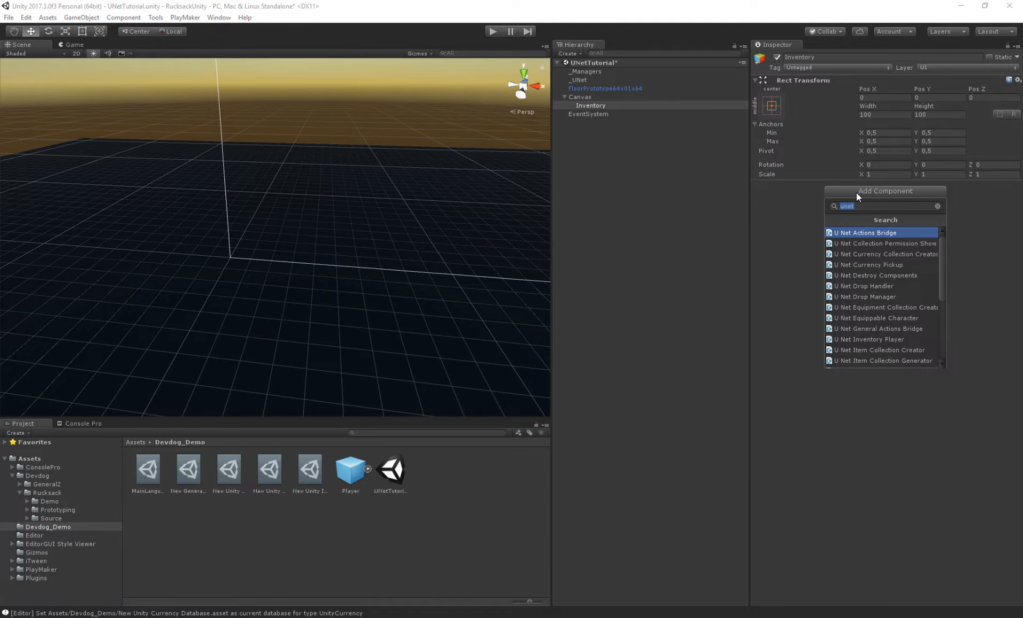
{"action": "key", "text": "BackSpace"}
{"action": "type", "text": "inventory"}
{"action": "key", "text": "ctrl+a"}
{"action": "type", "text": "collectionui"}
{"action": "key", "text": "Down"}
{"action": "key", "text": "Down"}
{"action": "key", "text": "Return"}
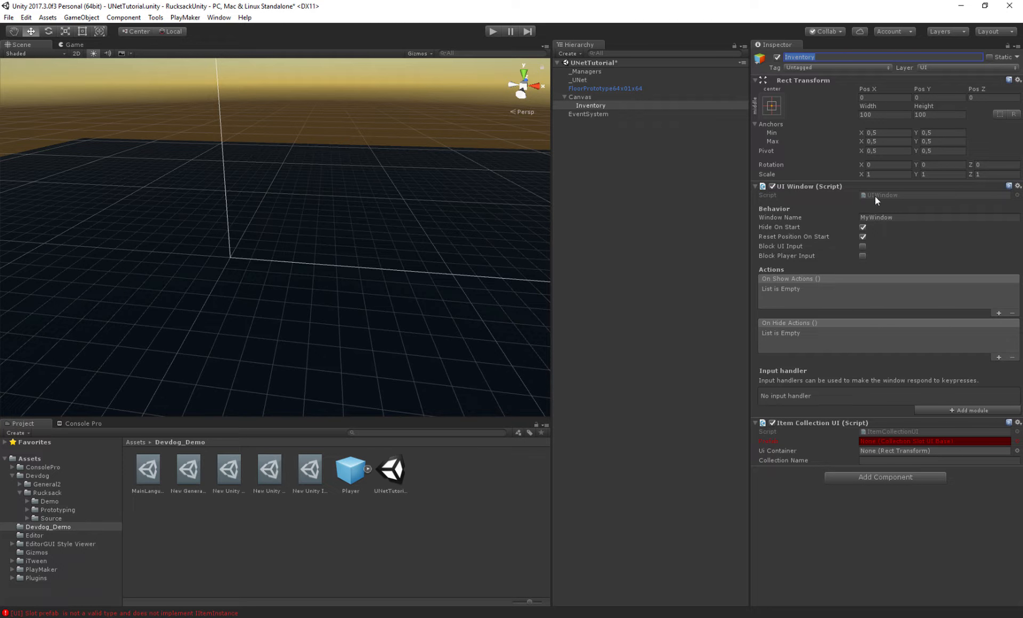
- Set the UI Window's window name to Inventory
{"action": "left_click", "coordinate": [913, 214]}
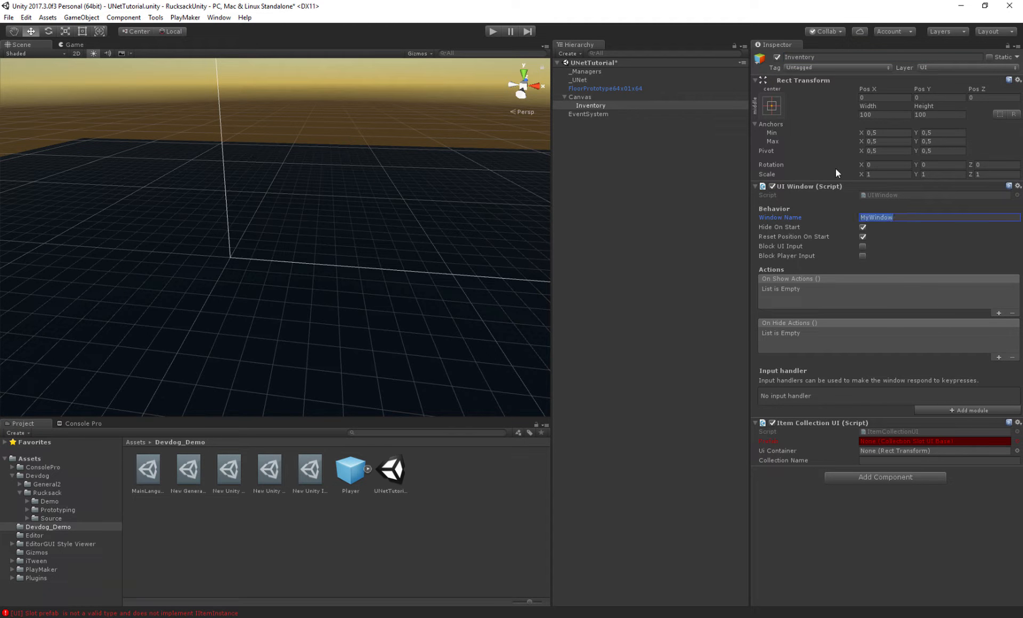
{"action": "left_click", "coordinate": [776, 440]}
{"action": "left_click", "coordinate": [778, 217]}
{"action": "type", "text": "Inventory"}
{"action": "key", "text": "ctrl+a"}
{"action": "left_click", "coordinate": [765, 227]}
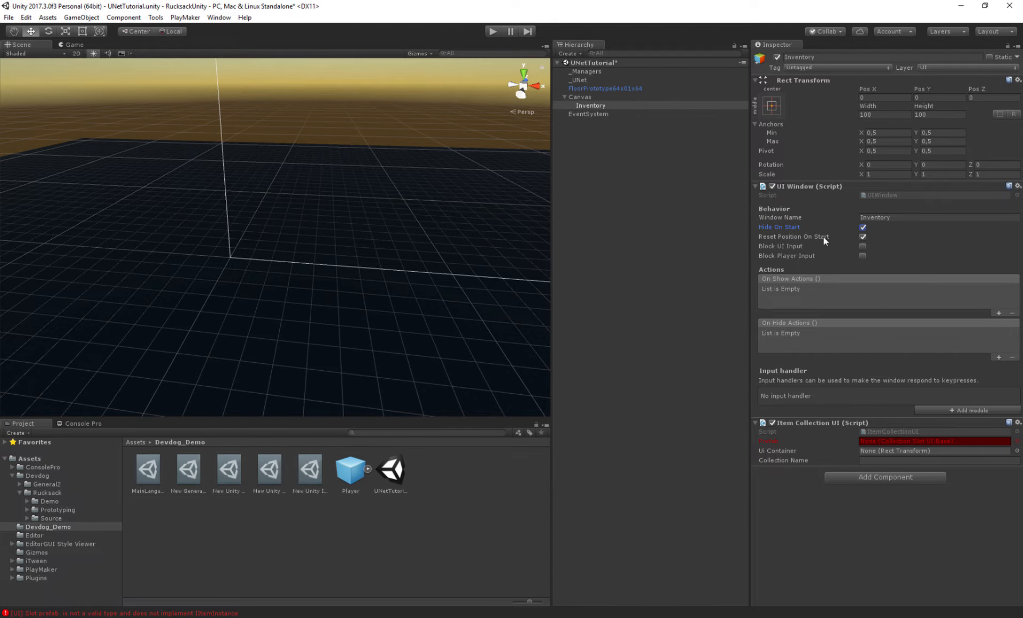
{"action": "left_click", "coordinate": [774, 235]}
- Add a UIWindowInputHandler module to the window and set its key code to I
{"action": "left_click", "coordinate": [943, 410]}
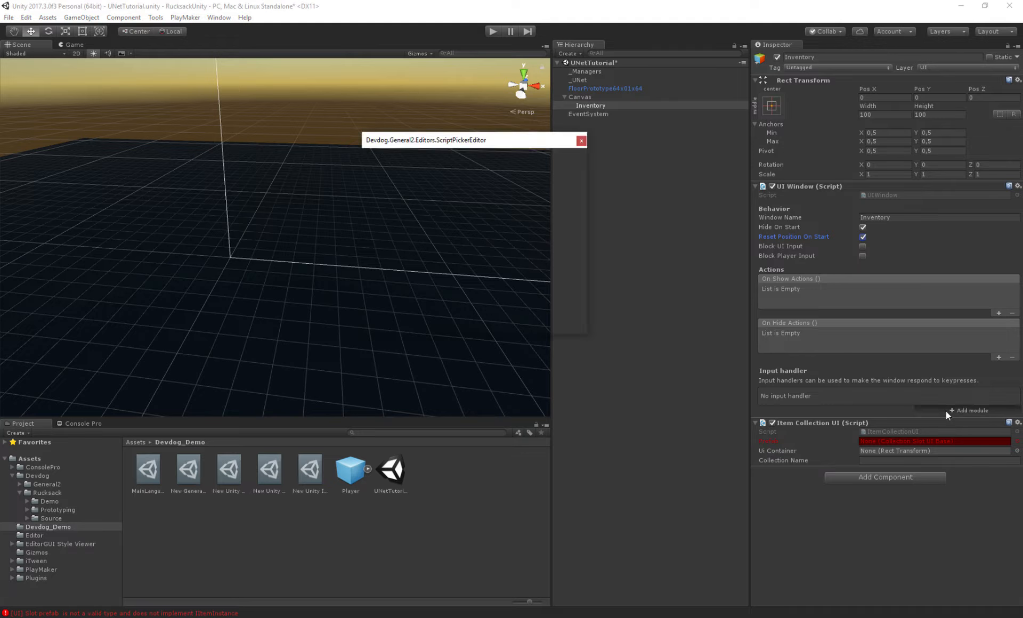
{"action": "left_click", "coordinate": [420, 190]}
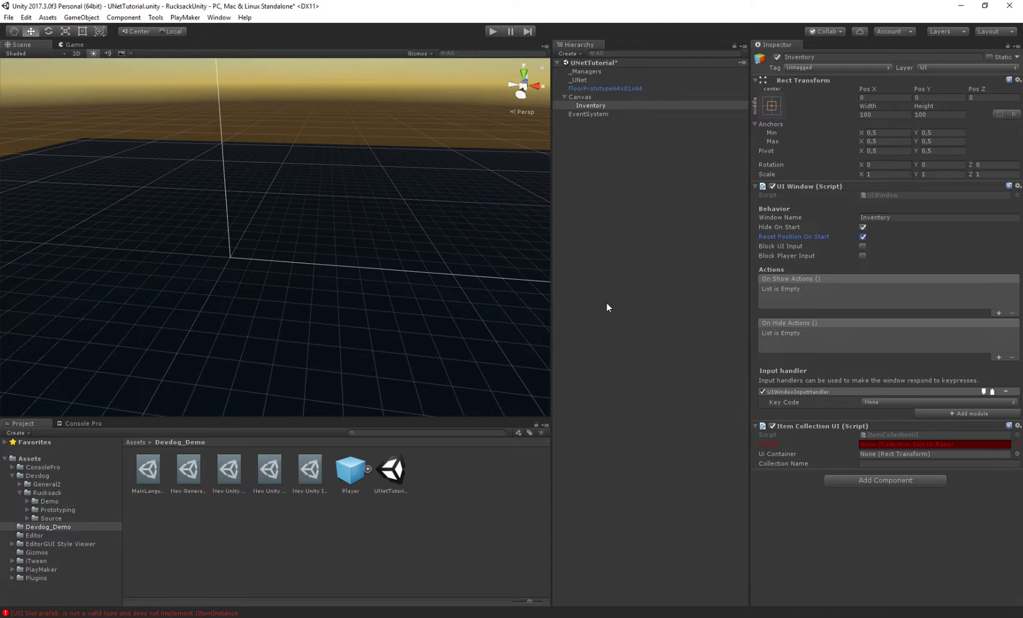
{"action": "left_click", "coordinate": [882, 402]}
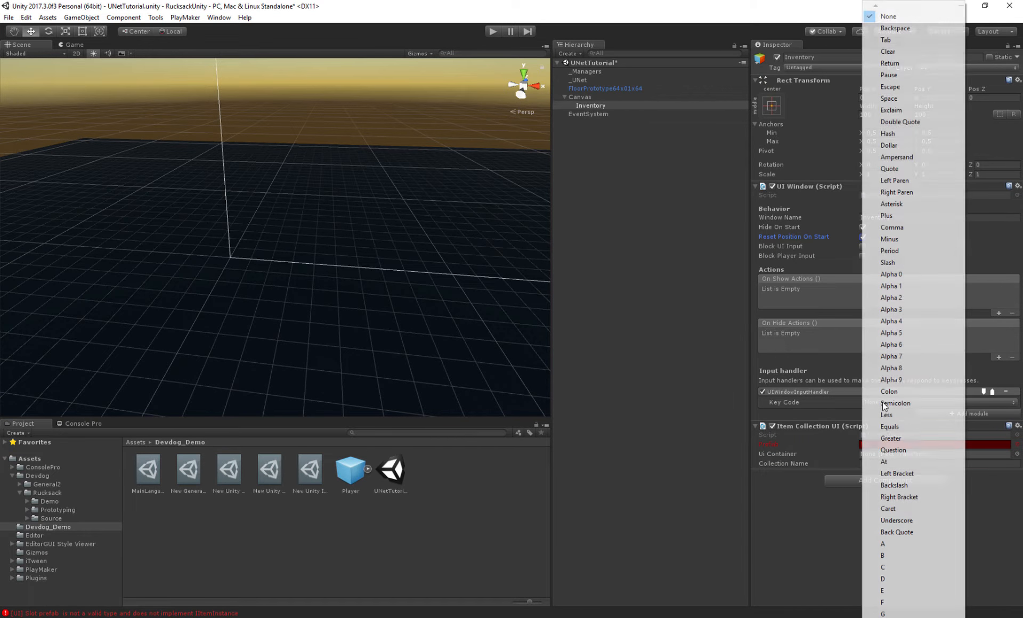
{"action": "left_click", "coordinate": [891, 613]}
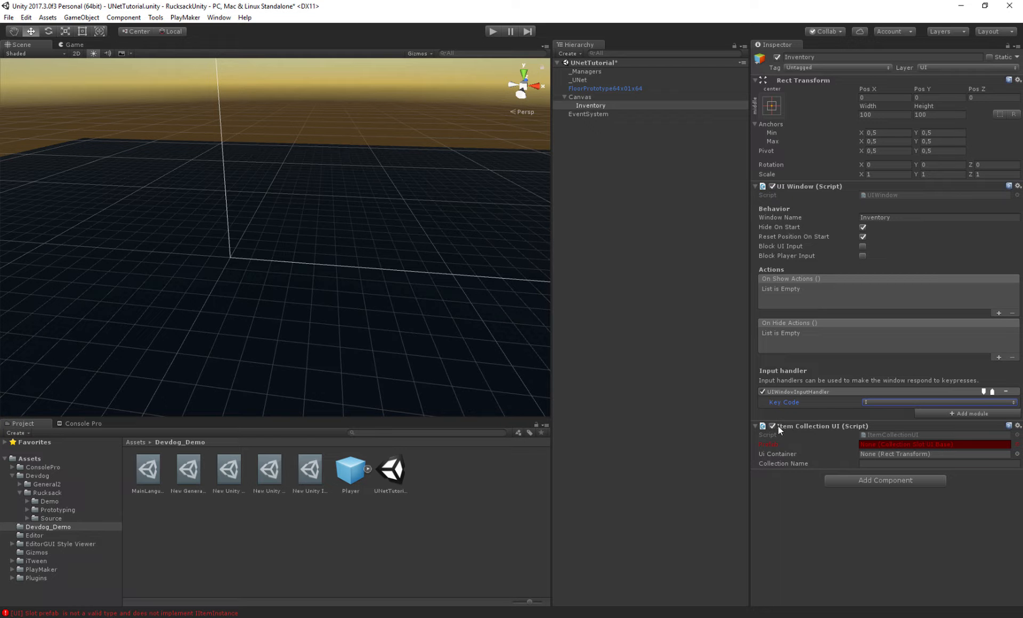
- Set the Item Collection UI's collection name to Inventory1
{"action": "left_click", "coordinate": [814, 188]}
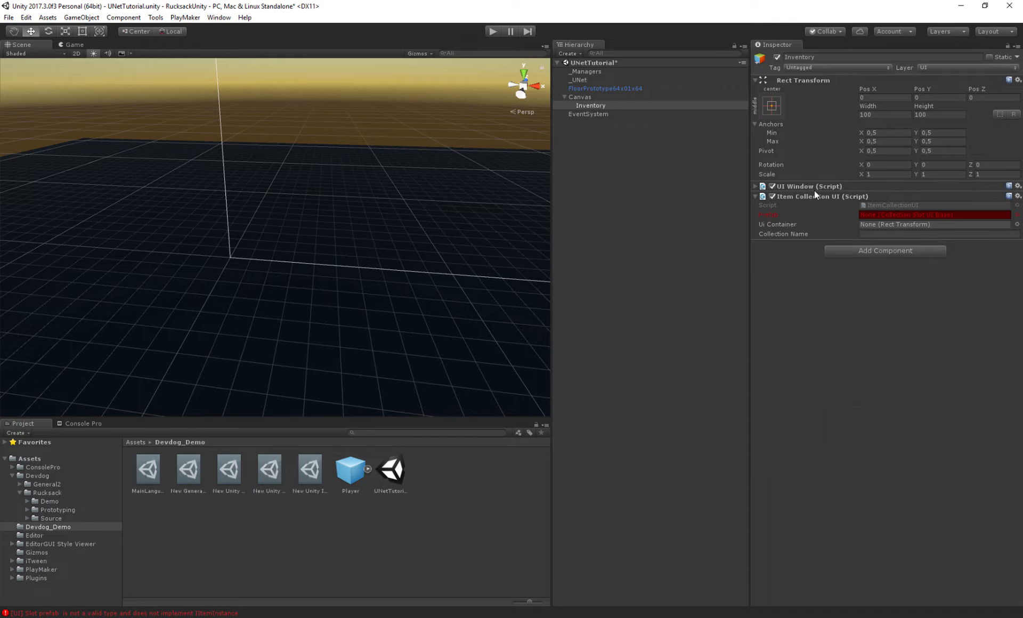
{"action": "left_click", "coordinate": [774, 227]}
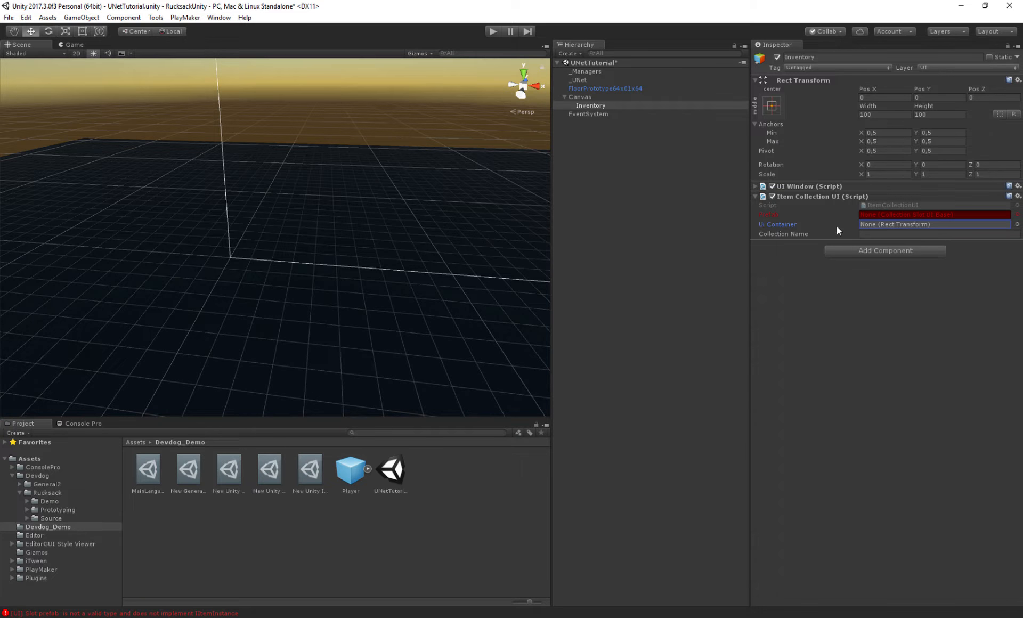
{"action": "left_click", "coordinate": [876, 233]}
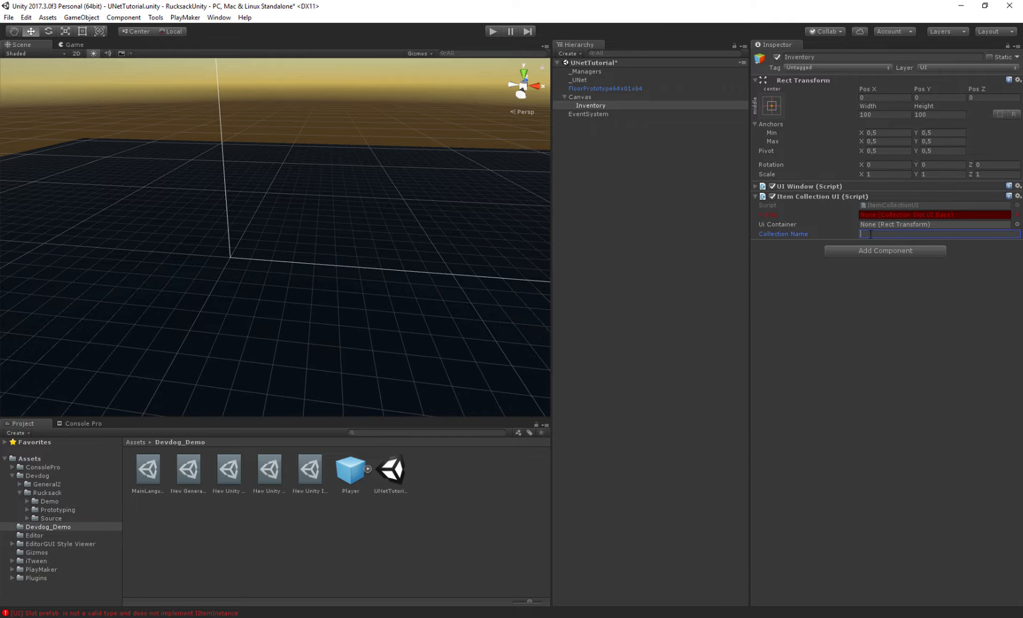
{"action": "type", "text": "Inventory1"}
{"action": "key", "text": "Return"}
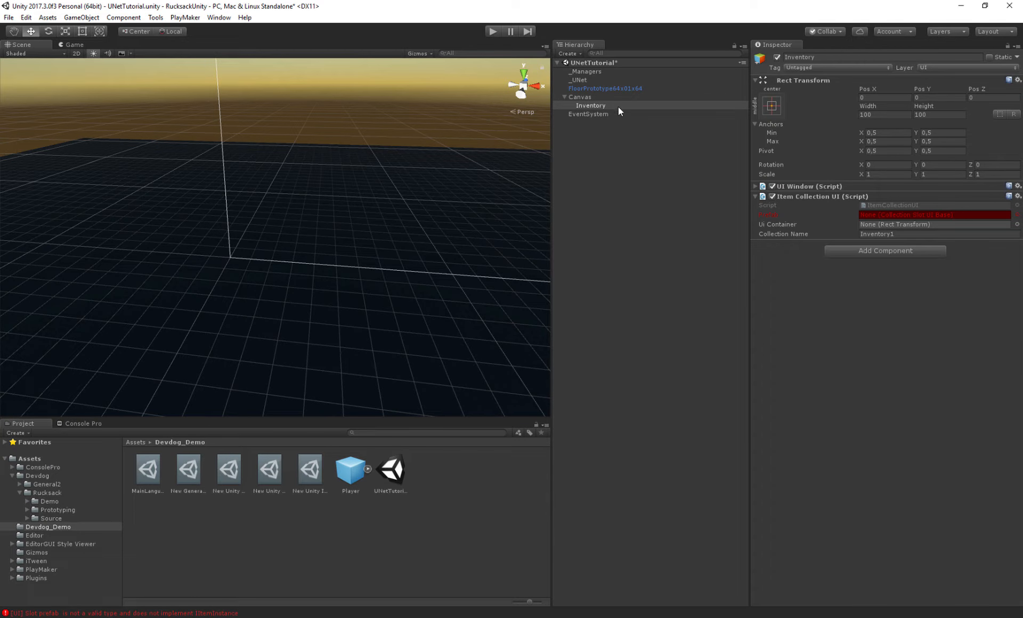
- Compare the Player prefab's item collection name with the Inventory UI's collection settings
{"action": "left_click", "coordinate": [347, 468]}
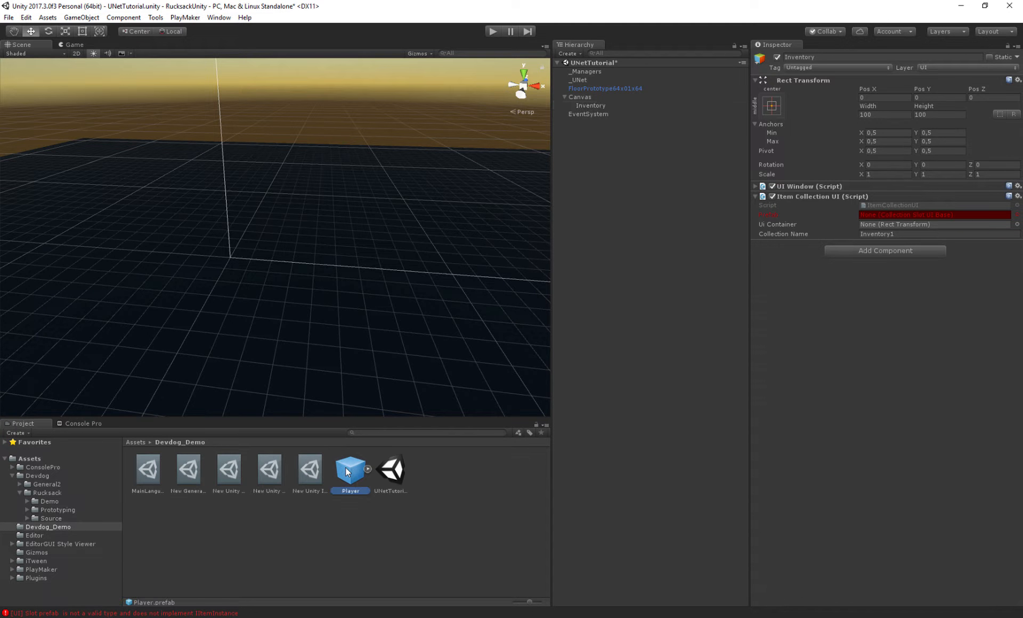
{"action": "scroll", "coordinate": [945, 264], "scroll_direction": "down", "scroll_amount": 2}
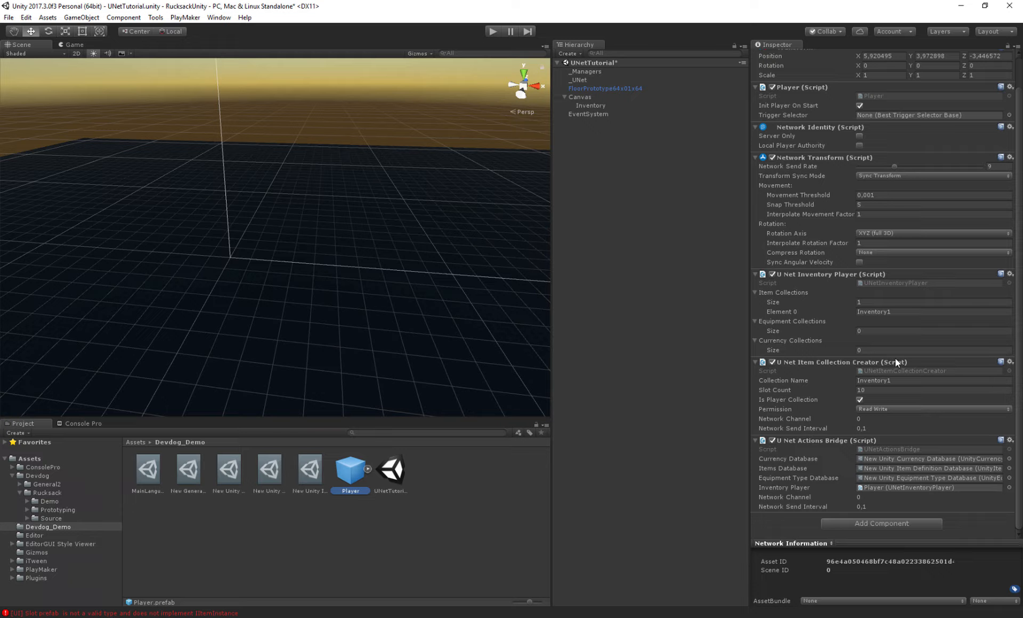
{"action": "left_click", "coordinate": [870, 380]}
{"action": "left_click_drag", "start_coordinate": [912, 381], "coordinate": [849, 379]}
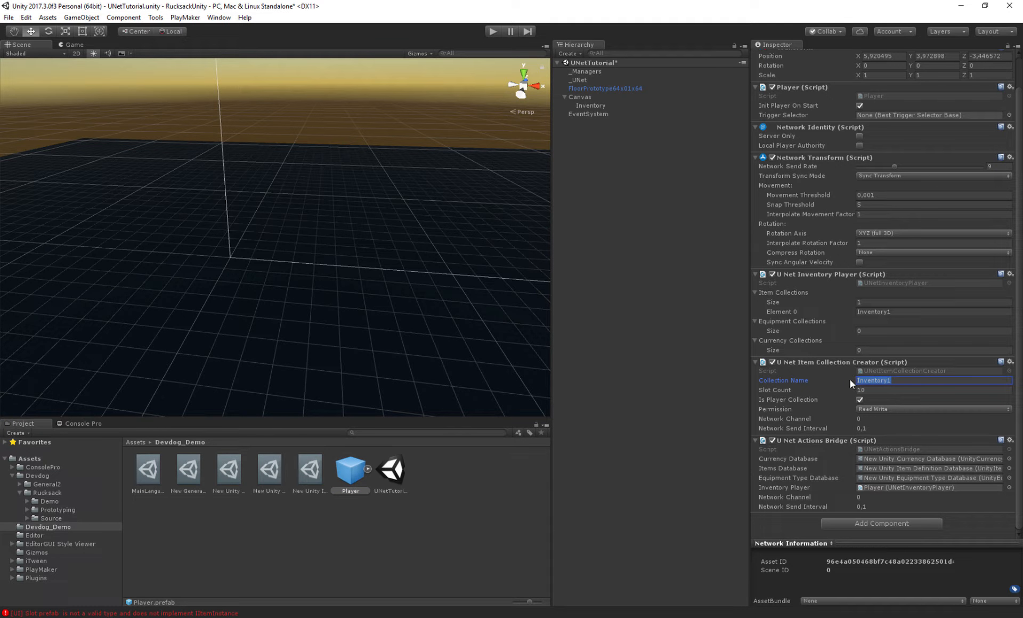
{"action": "left_click", "coordinate": [591, 106]}
{"action": "left_click", "coordinate": [922, 234]}
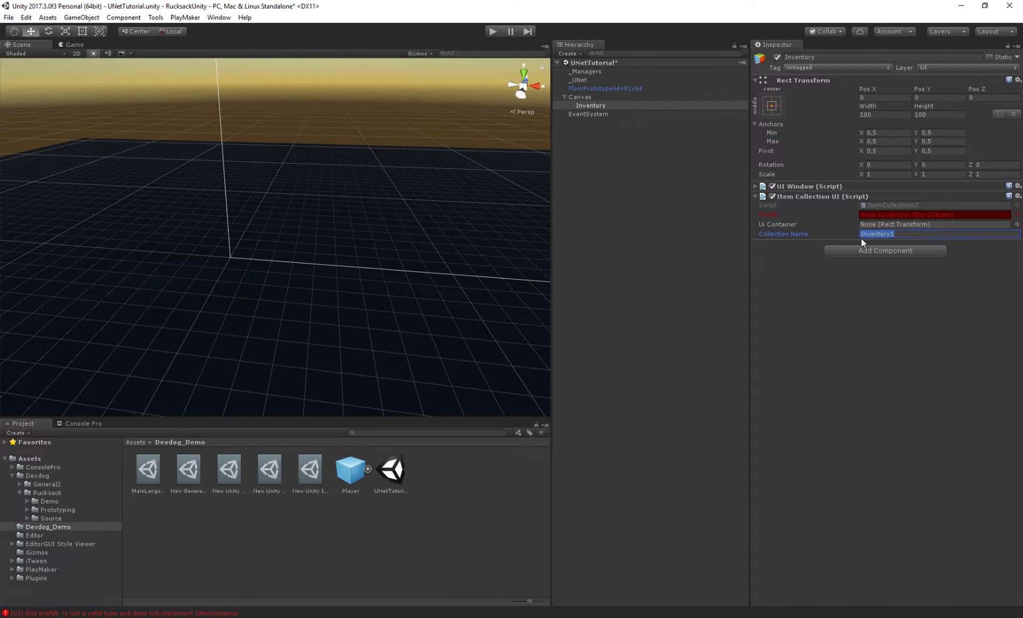
{"action": "left_click", "coordinate": [772, 221]}
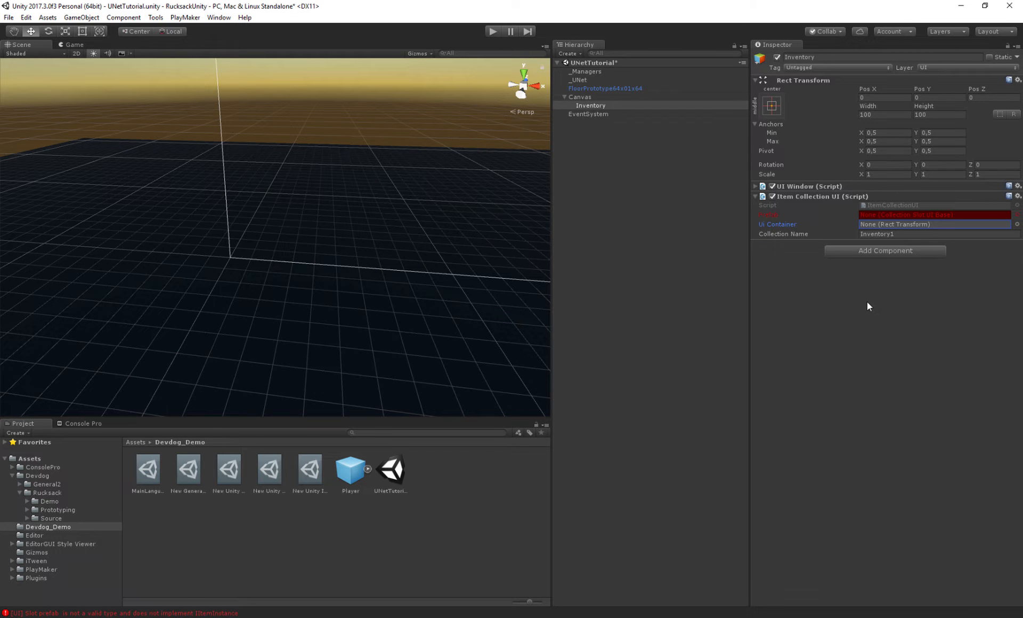
{"action": "left_click", "coordinate": [768, 215]}
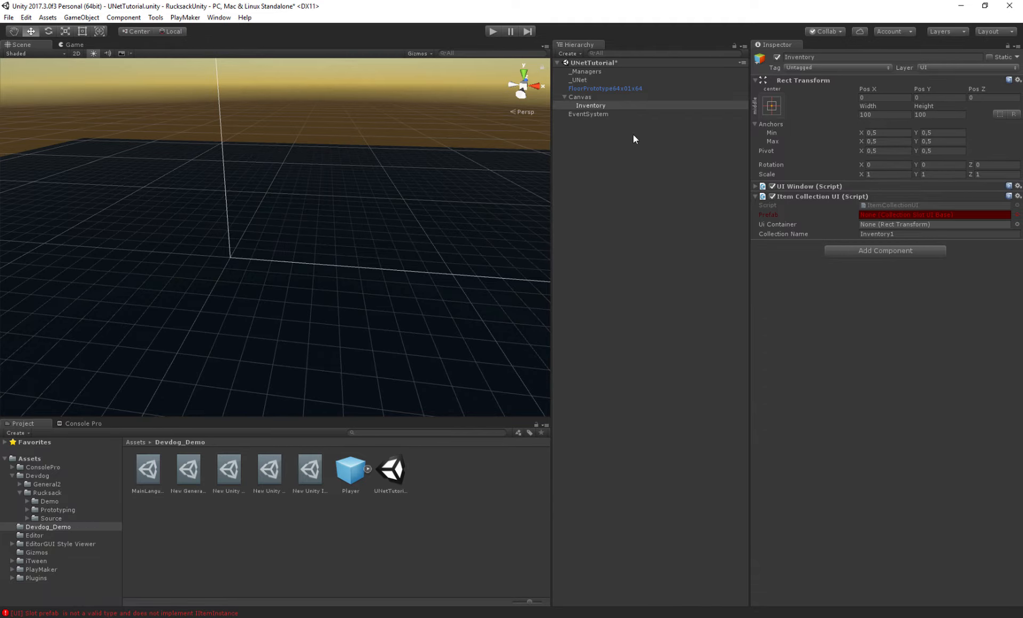
{"action": "key", "text": "d"}
{"action": "right_click_drag", "start_coordinate": [415, 203], "coordinate": [416, 206]}
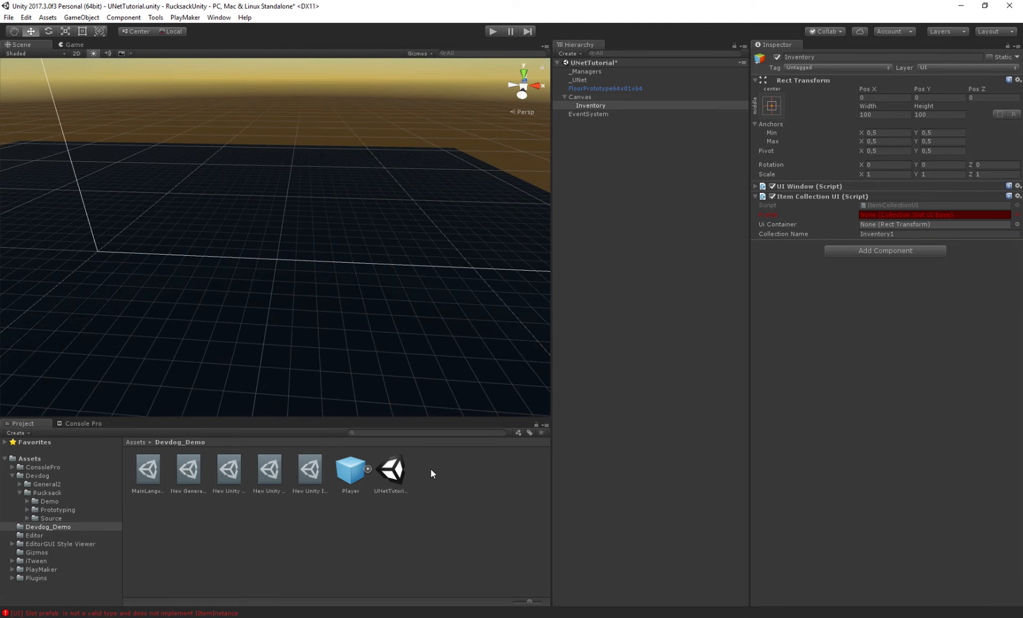
- Create an empty GameObject and parent it under the Inventory object
{"action": "left_click", "coordinate": [604, 105]}
{"action": "key", "text": "ctrl+shift+n"}
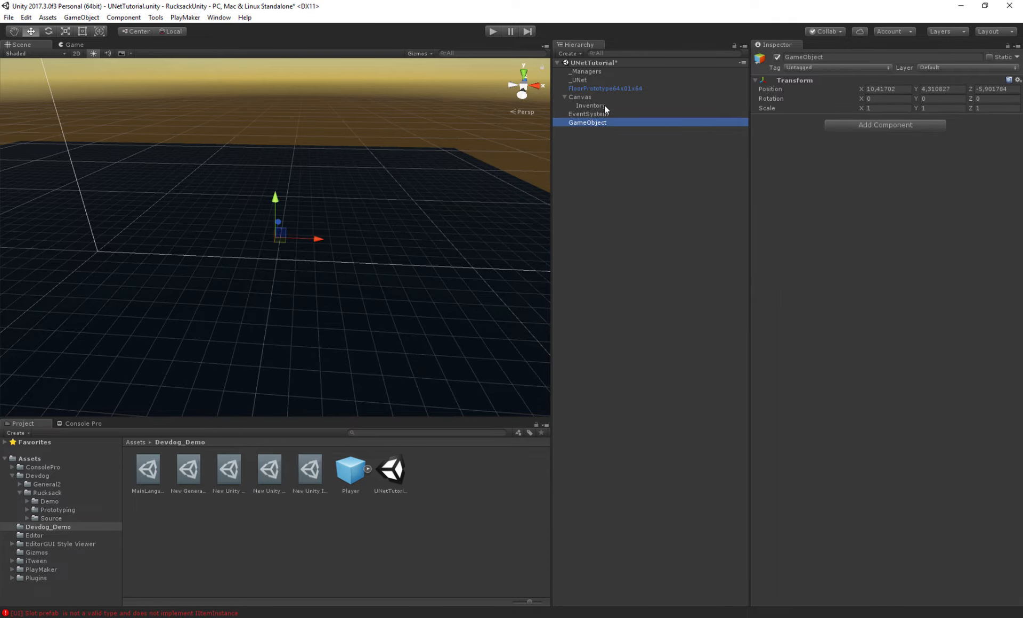
{"action": "left_click_drag", "start_coordinate": [590, 122], "coordinate": [596, 107]}
{"action": "double_click", "coordinate": [595, 106]}
{"action": "left_click_drag", "start_coordinate": [380, 278], "coordinate": [340, 253], "text": "alt"}
{"action": "right_click_drag", "start_coordinate": [368, 273], "coordinate": [357, 299], "text": "alt"}
{"action": "left_click", "coordinate": [846, 248]}
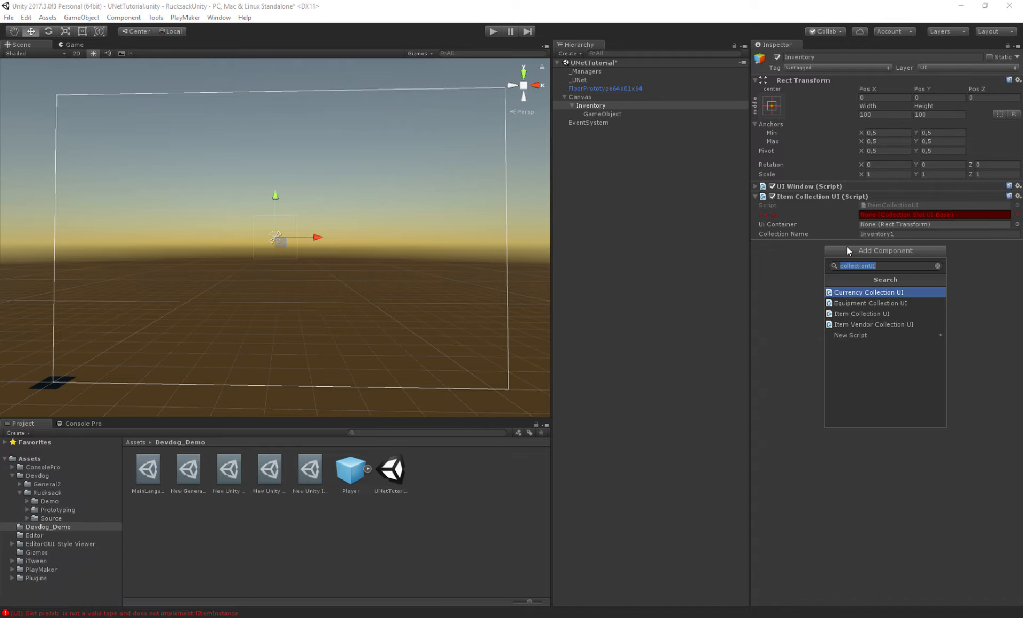
- Add an Image component to the Inventory window and set its colour's alpha to 39
{"action": "type", "text": "image"}
{"action": "key", "text": "Return"}
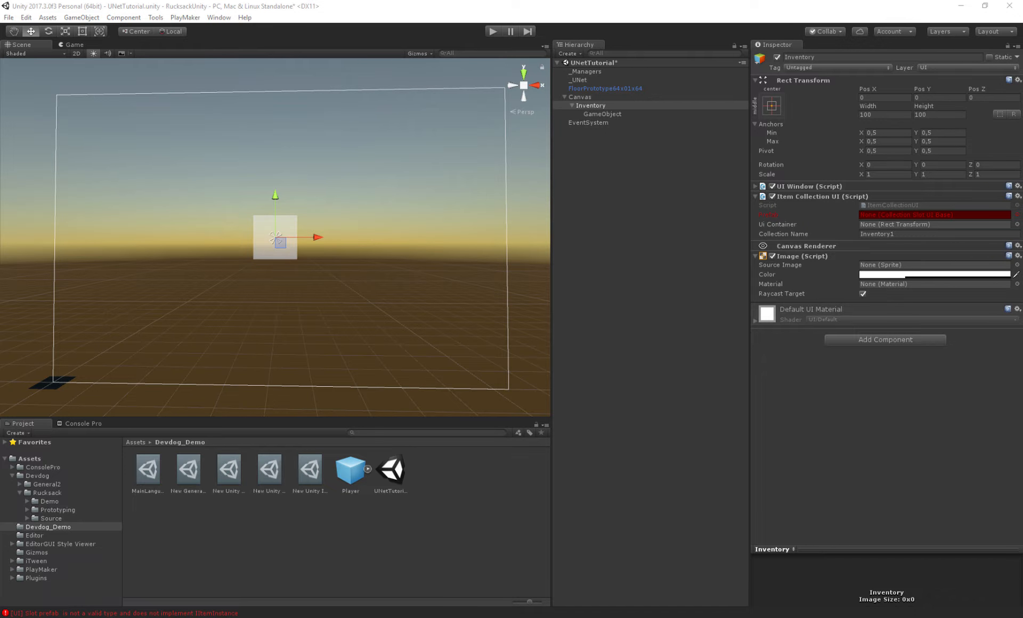
{"action": "left_click_drag", "start_coordinate": [1021, 232], "coordinate": [559, 214]}
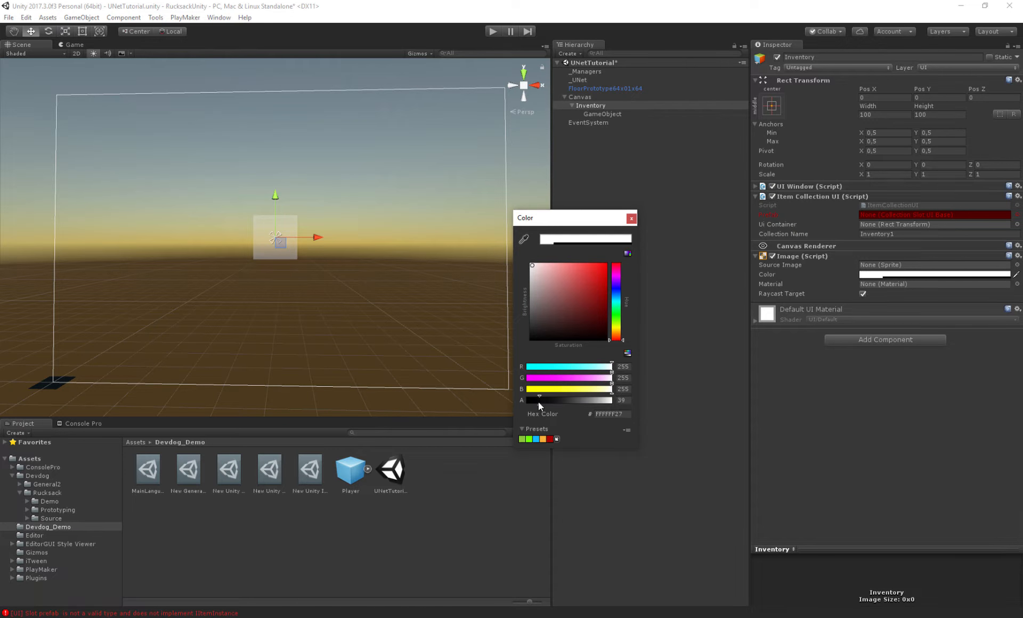
{"action": "left_click", "coordinate": [631, 218]}
- Resize the Inventory panel to a width of 300 and a height of 400
{"action": "type", "text": "400"}
{"action": "key", "text": "Tab"}
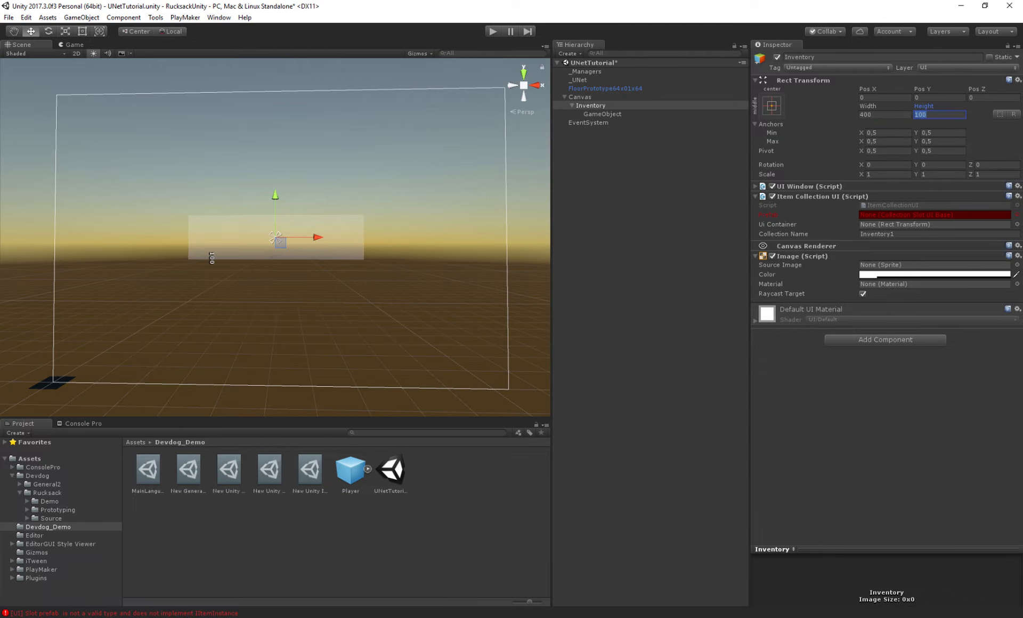
{"action": "left_click", "coordinate": [886, 115]}
{"action": "type", "text": "300"}
{"action": "key", "text": "Tab"}
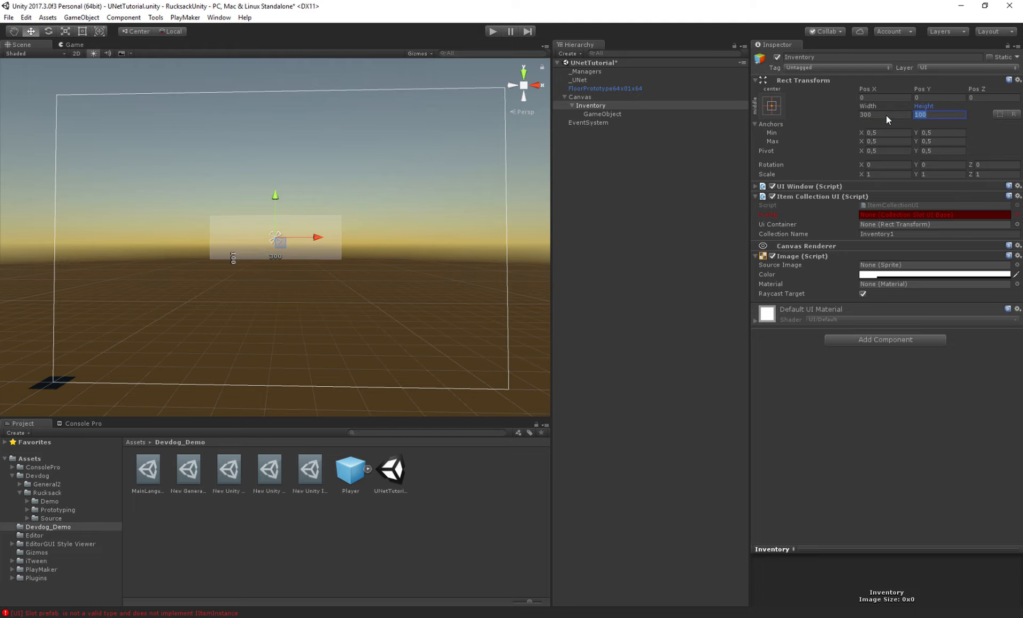
{"action": "type", "text": "400"}
{"action": "key", "text": "Return"}
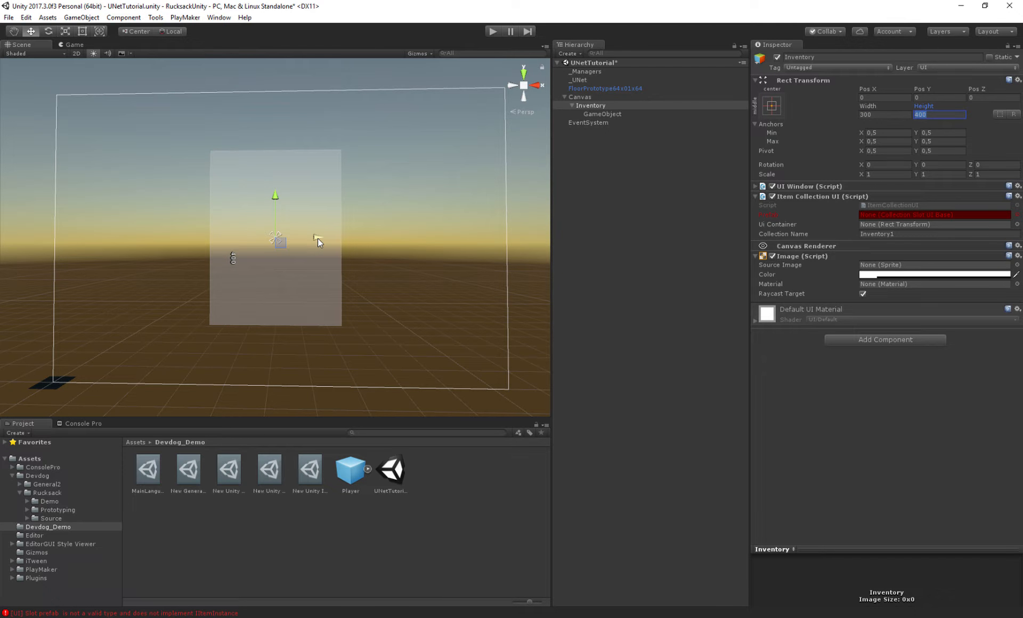
- Move the Inventory panel to the right in the scene
{"action": "type", "text": "0"}
{"action": "key", "text": "ctrl+z"}
{"action": "left_click_drag", "start_coordinate": [313, 245], "coordinate": [460, 200]}
{"action": "left_click_drag", "start_coordinate": [457, 160], "coordinate": [472, 207], "text": "alt"}
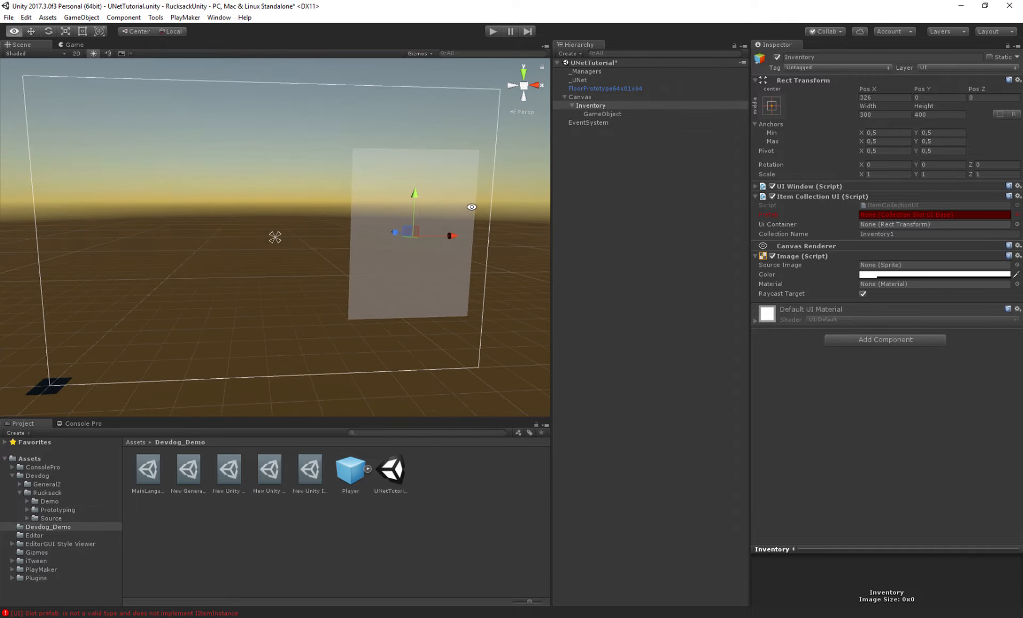
- Rename the new child GameObject under Inventory to Slot
{"action": "left_click", "coordinate": [593, 114]}
{"action": "left_click", "coordinate": [841, 56]}
{"action": "type", "text": "Slot"}
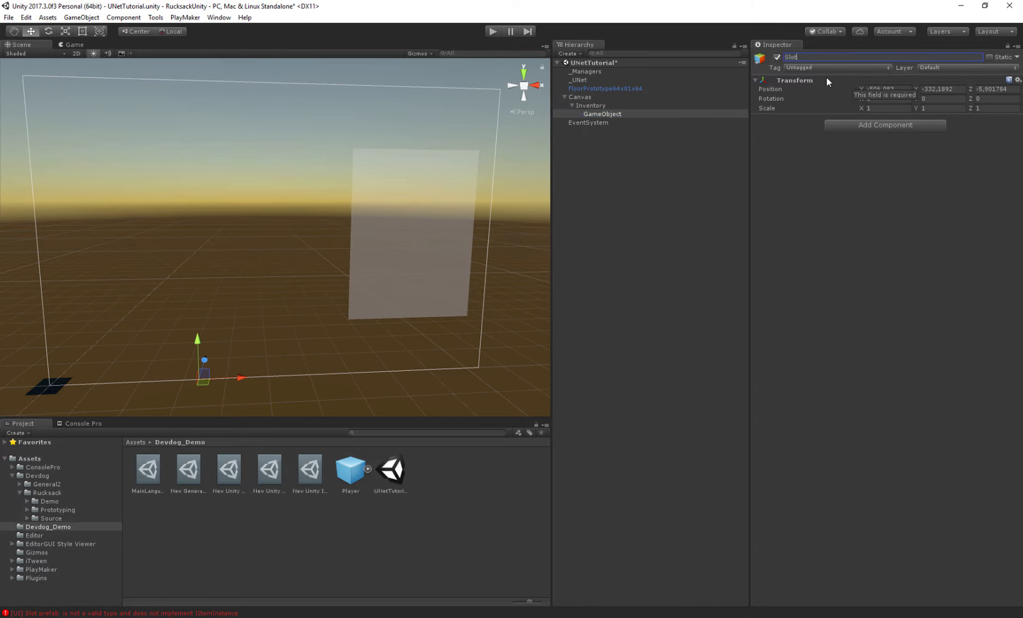
- Add an ItemCollectionSlotUI component to the Slot object
{"action": "left_click", "coordinate": [878, 125]}
{"action": "type", "text": "itemcollec"}
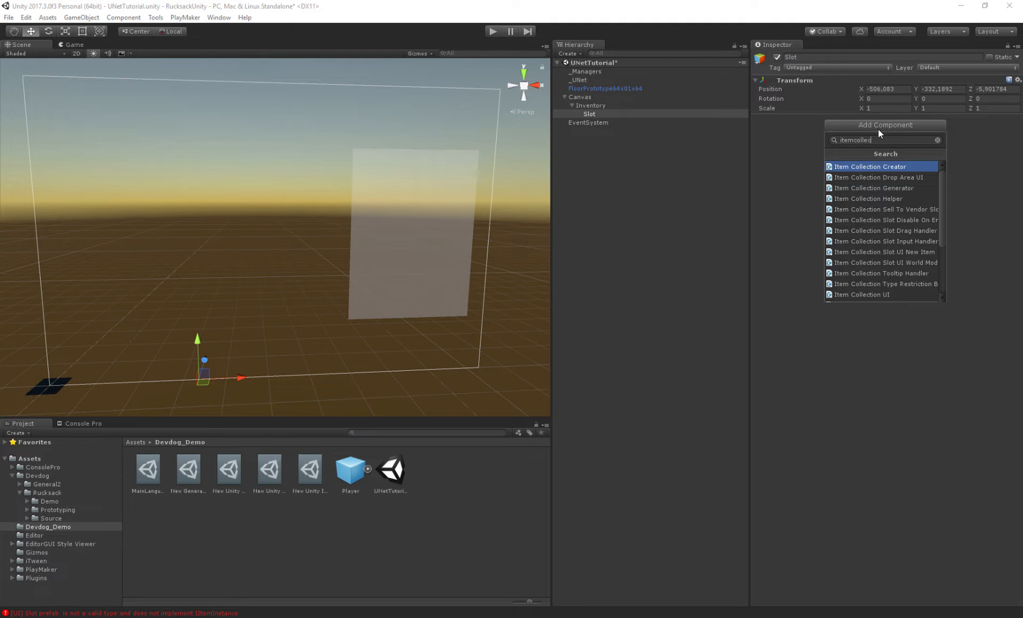
{"action": "type", "text": "tionSlot"}
{"action": "key", "text": "Down"}
{"action": "key", "text": "Down"}
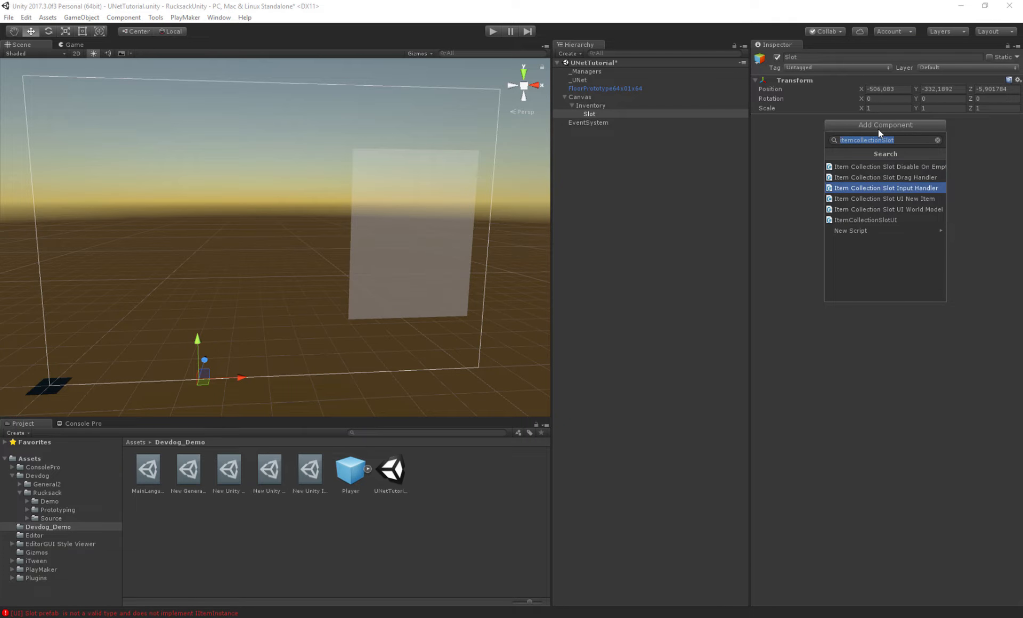
{"action": "key", "text": "Down"}
{"action": "key", "text": "Down"}
{"action": "key", "text": "Down"}
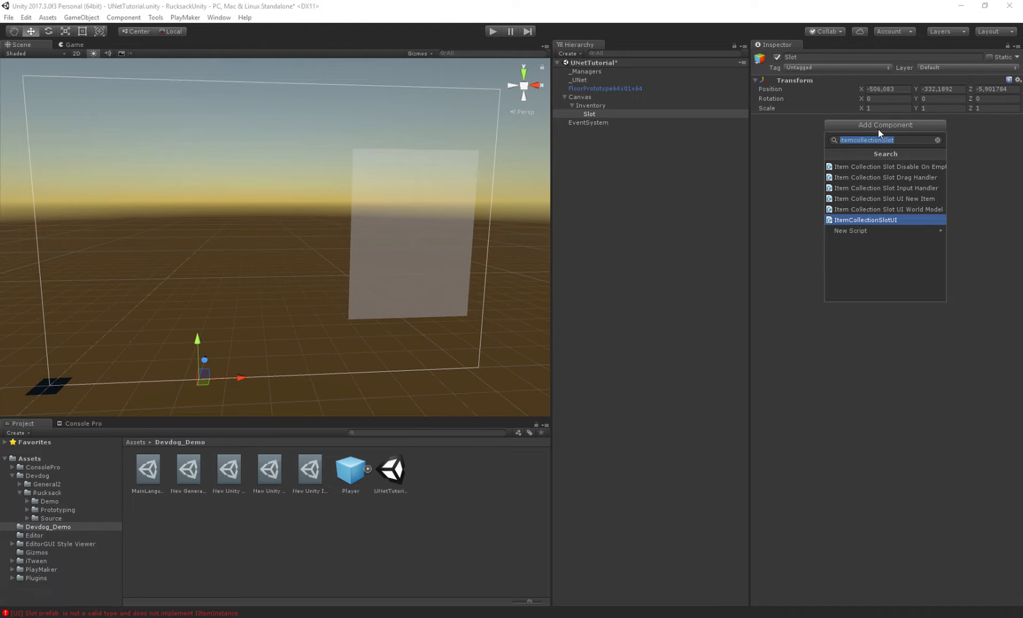
{"action": "key", "text": "Return"}
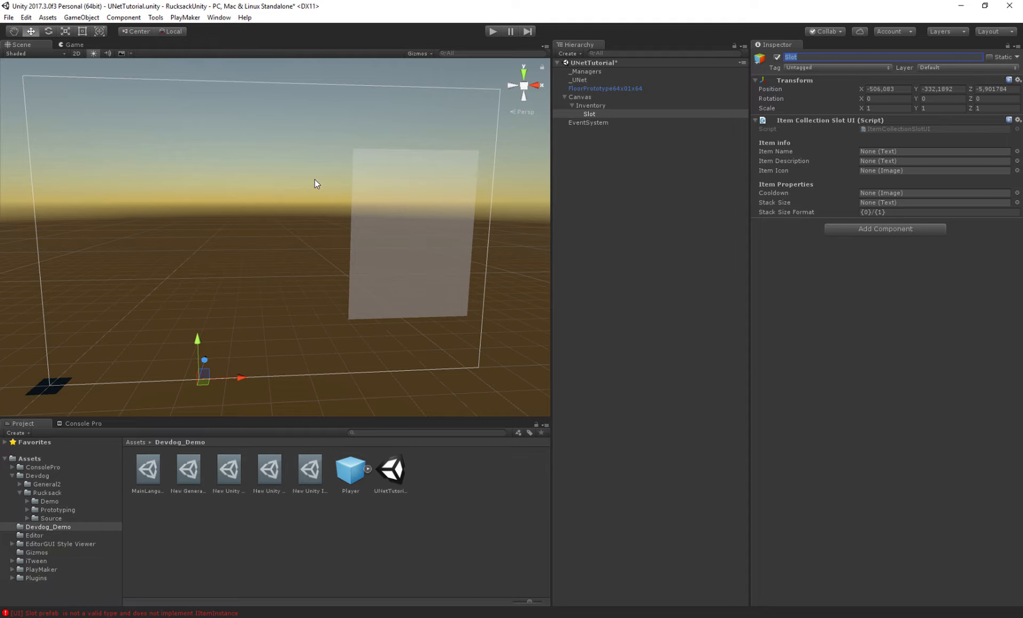
- Review the slot component's item info and item property fields
{"action": "left_click", "coordinate": [770, 151]}
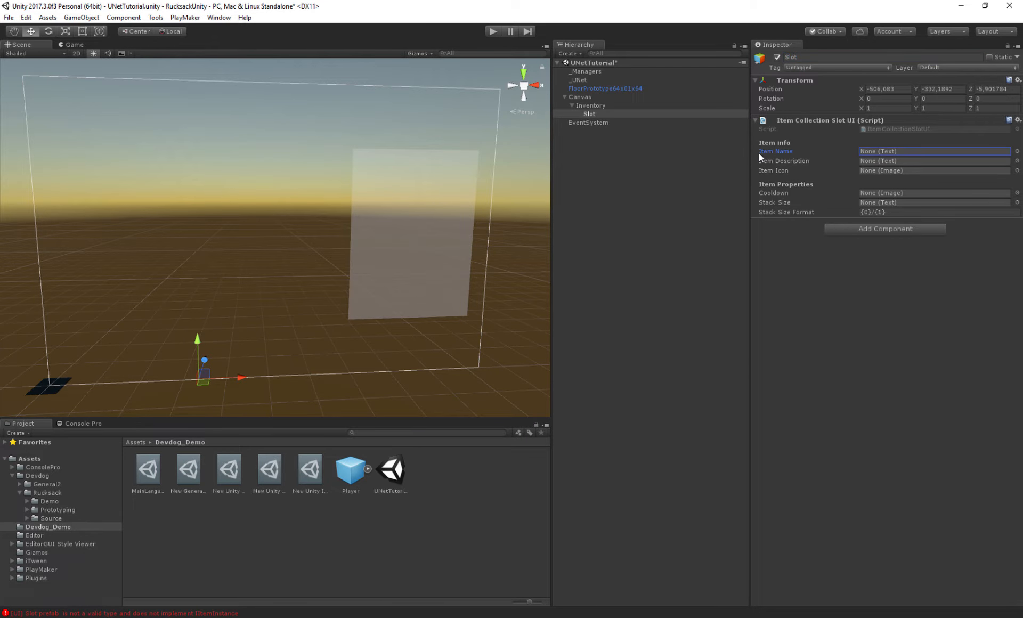
{"action": "left_click", "coordinate": [771, 170]}
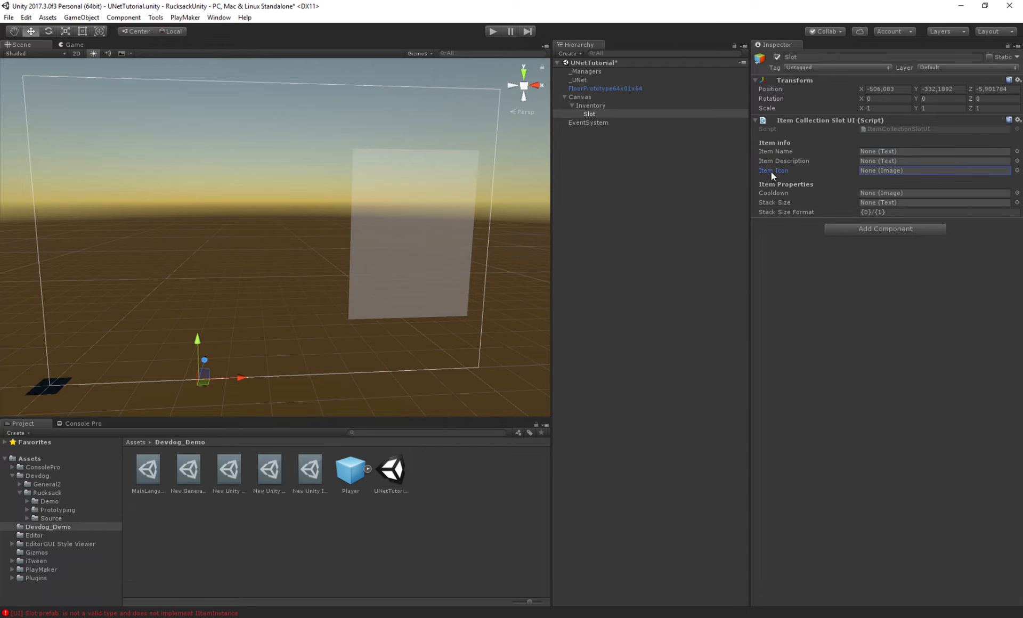
{"action": "left_click", "coordinate": [774, 193]}
{"action": "left_click", "coordinate": [779, 203]}
{"action": "left_click", "coordinate": [779, 212]}
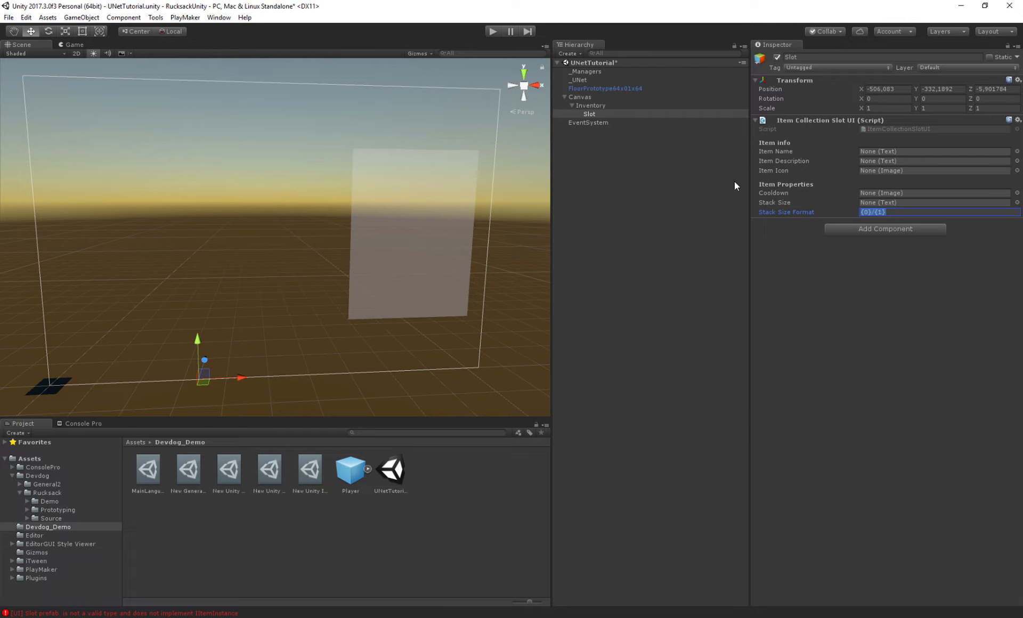
- Create a UI Text child under Slot and name it Name
{"action": "right_click", "coordinate": [594, 114]}
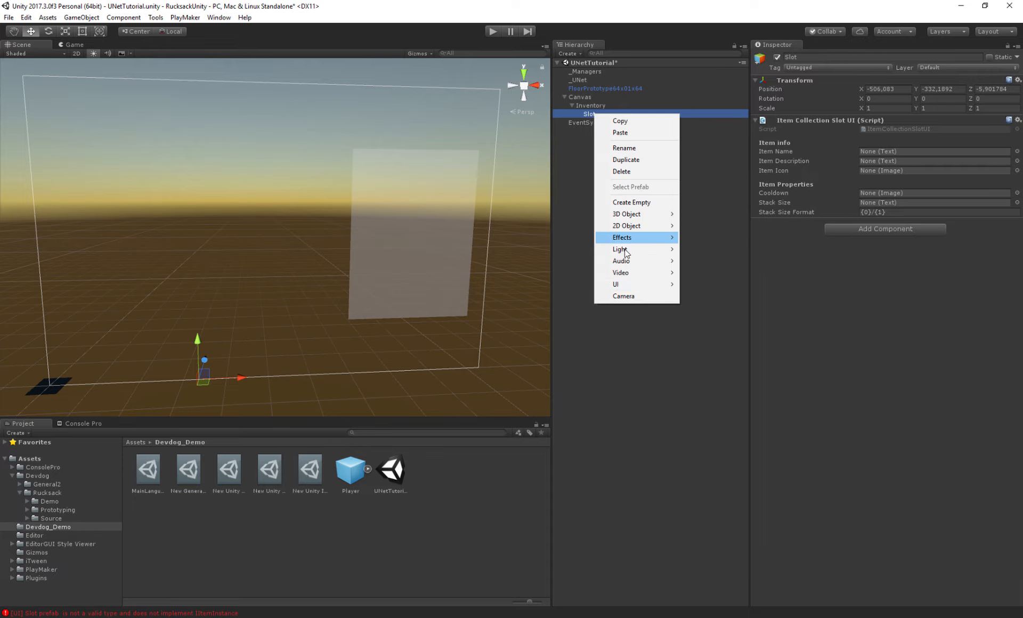
{"action": "mouse_move", "coordinate": [621, 284]}
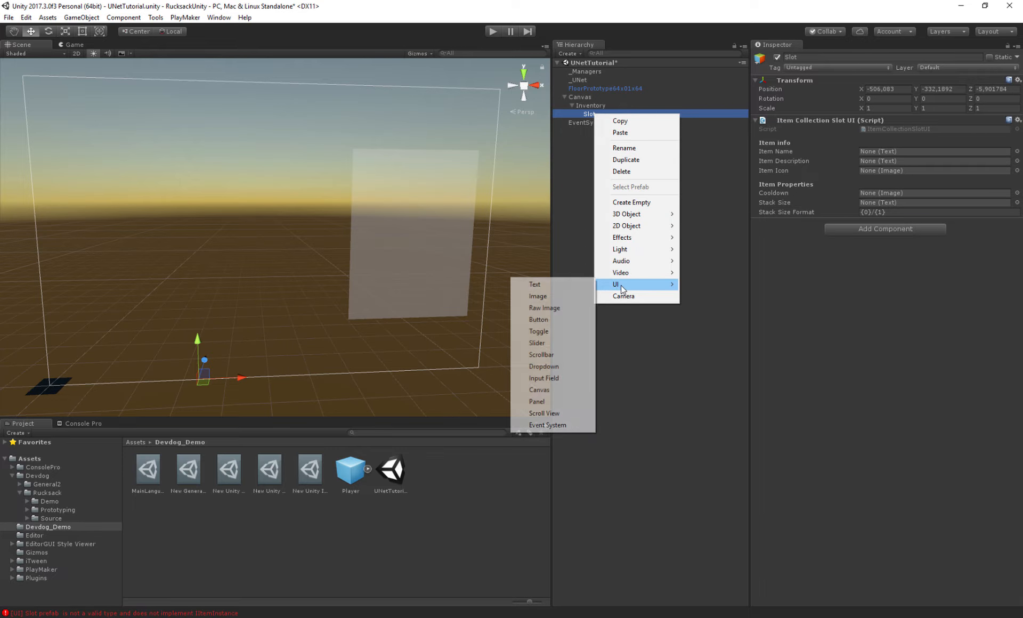
{"action": "left_click", "coordinate": [558, 284]}
{"action": "left_click", "coordinate": [838, 62]}
{"action": "type", "text": "Name"}
{"action": "key", "text": "Return"}
- Add a Rect Transform component to the Slot object
{"action": "left_click", "coordinate": [589, 114]}
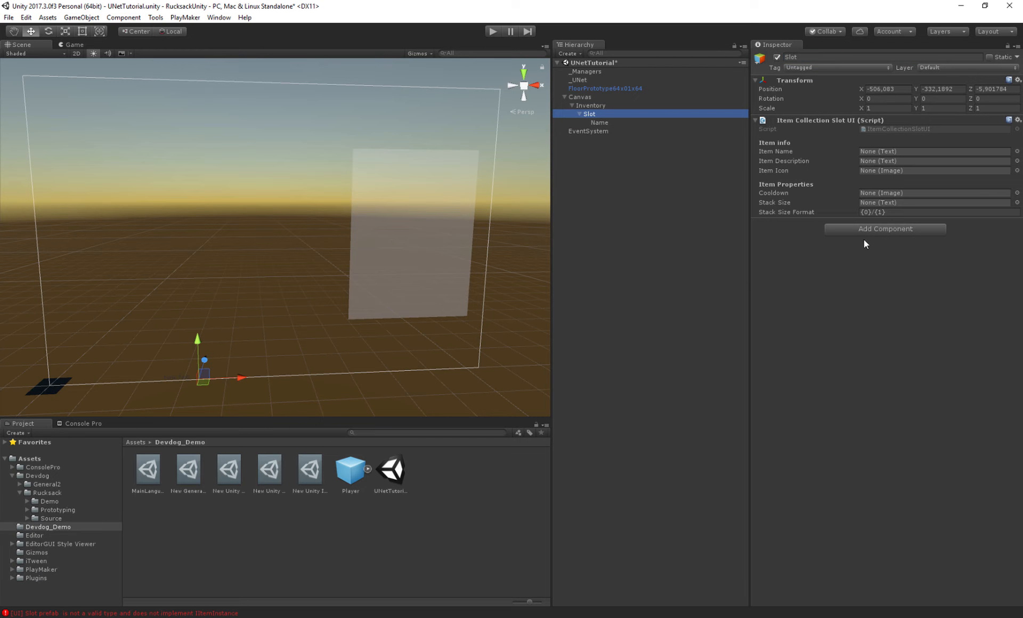
{"action": "left_click", "coordinate": [884, 229]}
{"action": "type", "text": "ui image"}
{"action": "key", "text": "ctrl+a"}
{"action": "key", "text": "BackSpace"}
{"action": "type", "text": "recttr"}
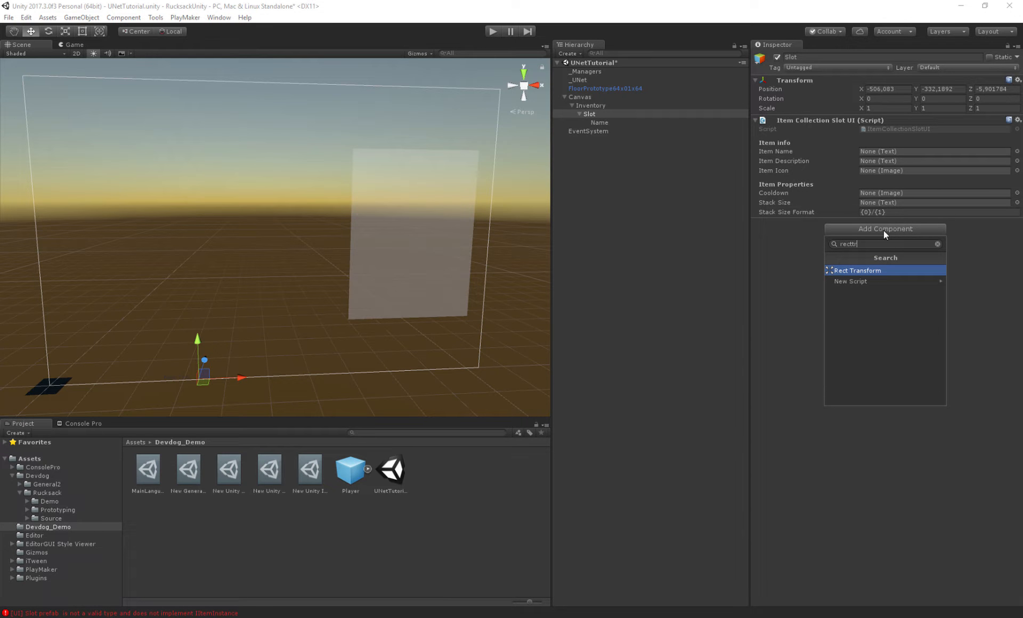
{"action": "key", "text": "Return"}
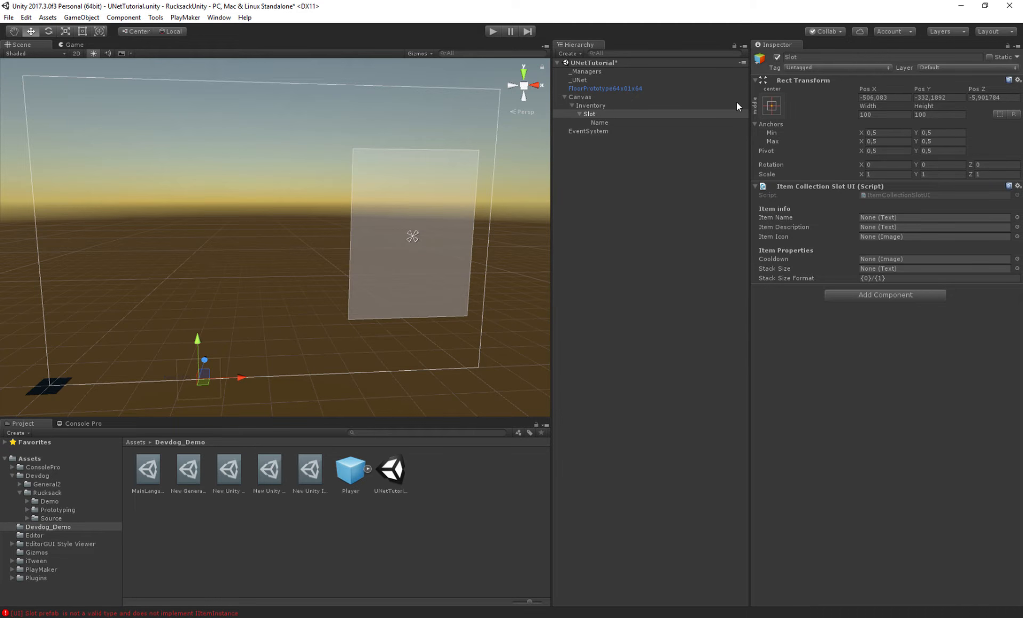
- Anchor the Name text to top stretch with left, right and Pos Y at 0 and height 30
{"action": "left_click", "coordinate": [651, 124]}
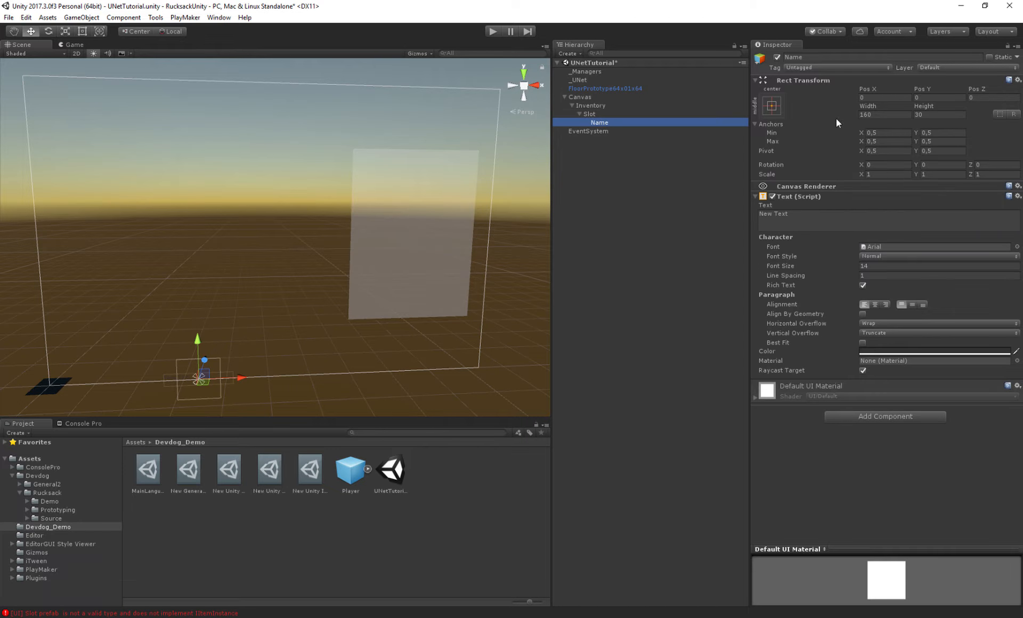
{"action": "left_click", "coordinate": [774, 107]}
{"action": "left_click", "coordinate": [885, 267]}
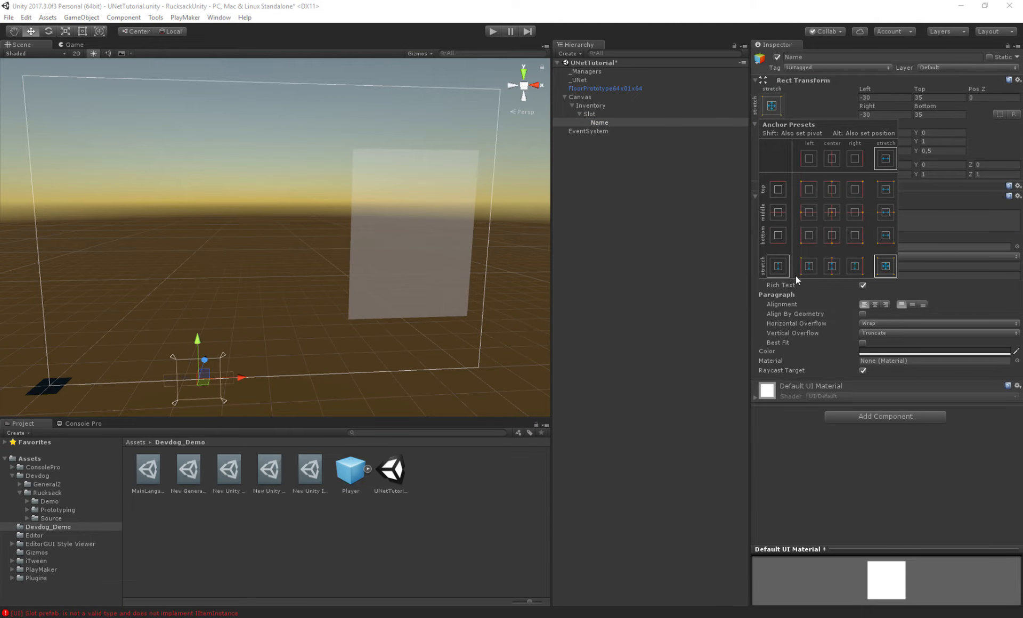
{"action": "left_click", "coordinate": [889, 189]}
{"action": "left_click", "coordinate": [882, 97]}
{"action": "type", "text": "0"}
{"action": "key", "text": "Tab"}
{"action": "type", "text": "0"}
{"action": "key", "text": "Tab"}
{"action": "key", "text": "Tab"}
{"action": "type", "text": "0"}
{"action": "key", "text": "Tab"}
{"action": "type", "text": "0"}
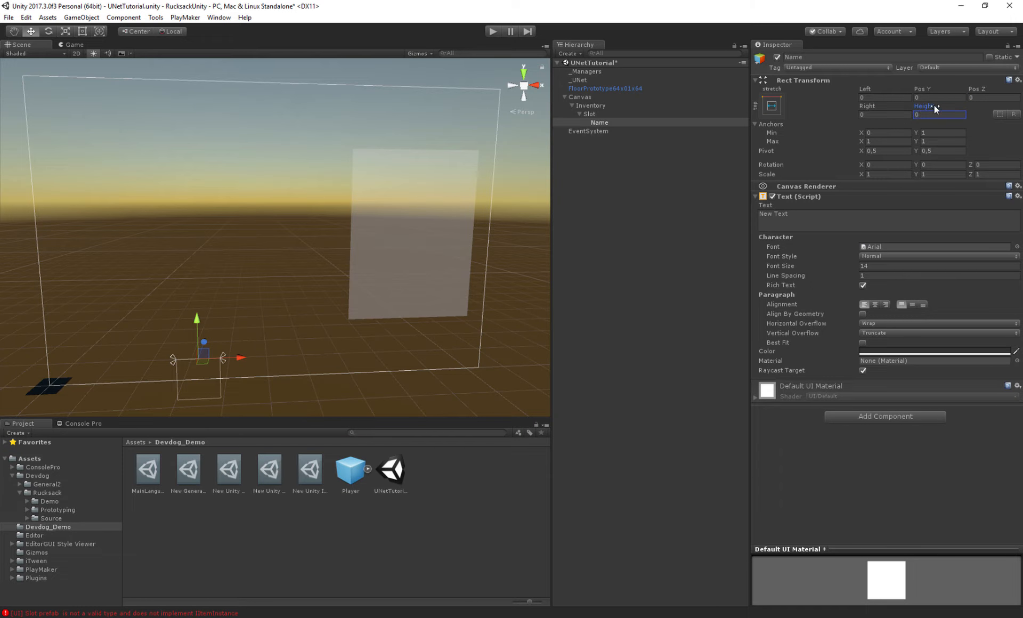
{"action": "type", "text": "30"}
{"action": "type", "text": "f"}
{"action": "key", "text": "alt+f"}
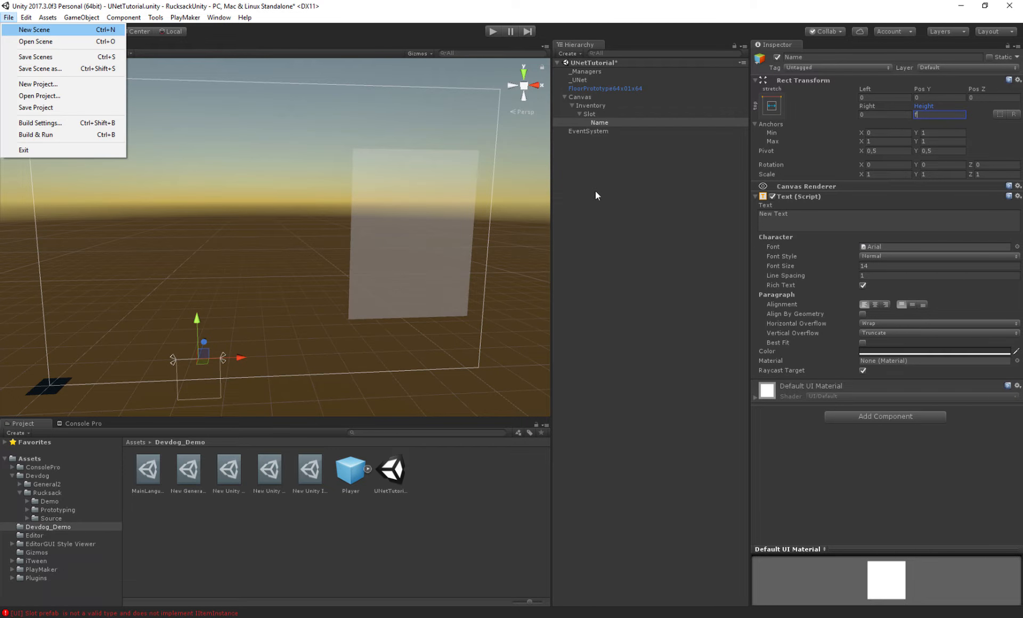
{"action": "key", "text": "Escape"}
{"action": "key", "text": "Escape"}
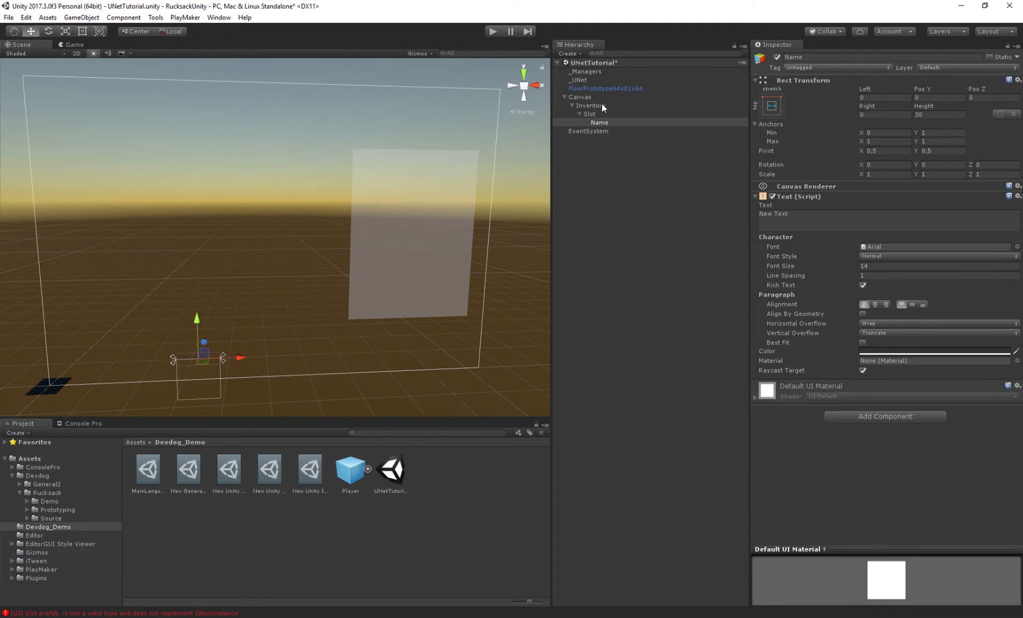
- Set the Name text's pivot Y to 1 and its Pos Y to 0
{"action": "left_click", "coordinate": [599, 122]}
{"action": "key", "text": "f"}
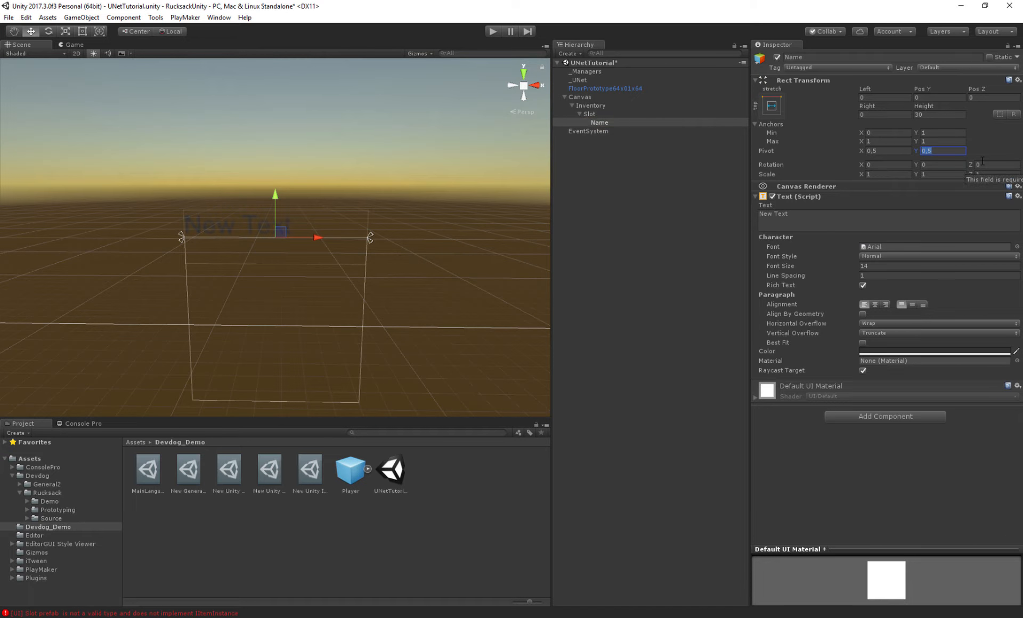
{"action": "type", "text": "1"}
{"action": "left_click", "coordinate": [935, 98]}
{"action": "type", "text": "0"}
{"action": "left_click_drag", "start_coordinate": [376, 189], "coordinate": [368, 322], "text": "alt"}
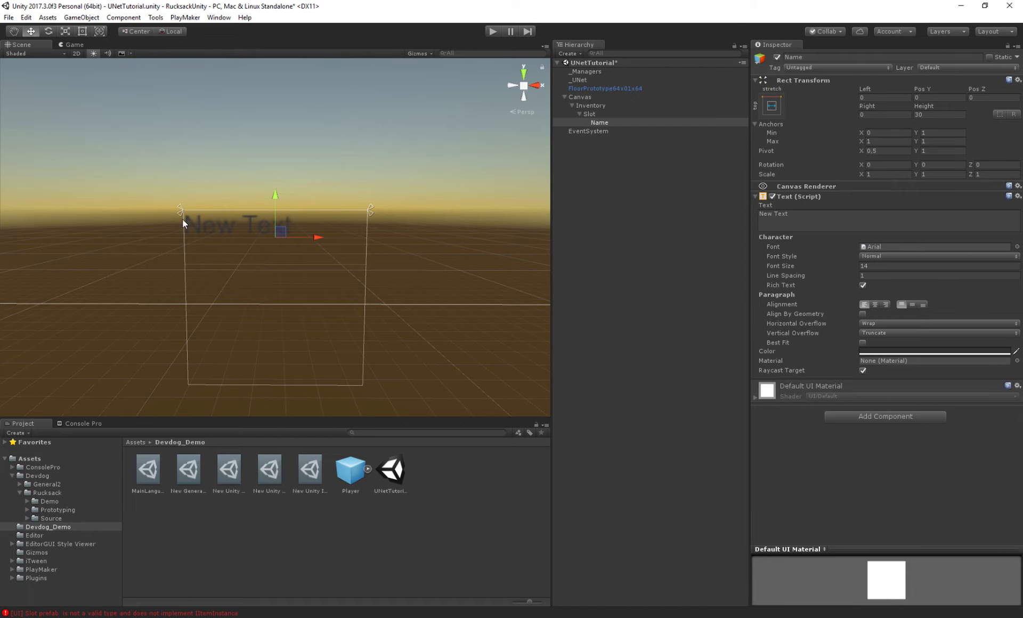
{"action": "right_click", "coordinate": [590, 113]}
{"action": "mouse_move", "coordinate": [613, 284]}
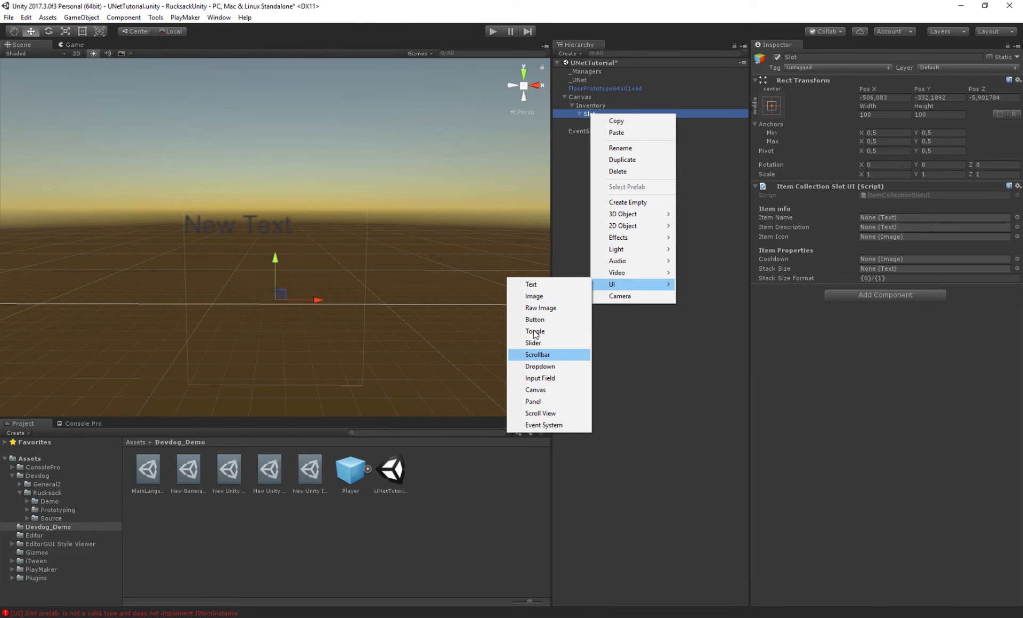
{"action": "left_click", "coordinate": [536, 307]}
{"action": "left_click", "coordinate": [613, 132]}
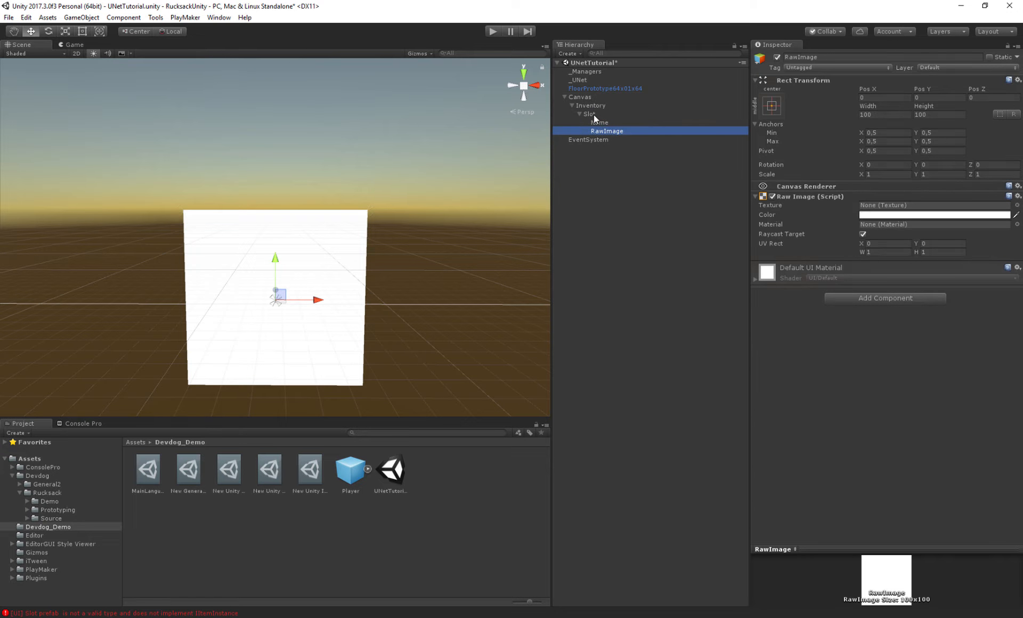
{"action": "key", "text": "ctrl+z"}
- Create a UI Image child under Slot and name it Icon
{"action": "right_click", "coordinate": [594, 114]}
{"action": "mouse_move", "coordinate": [615, 285]}
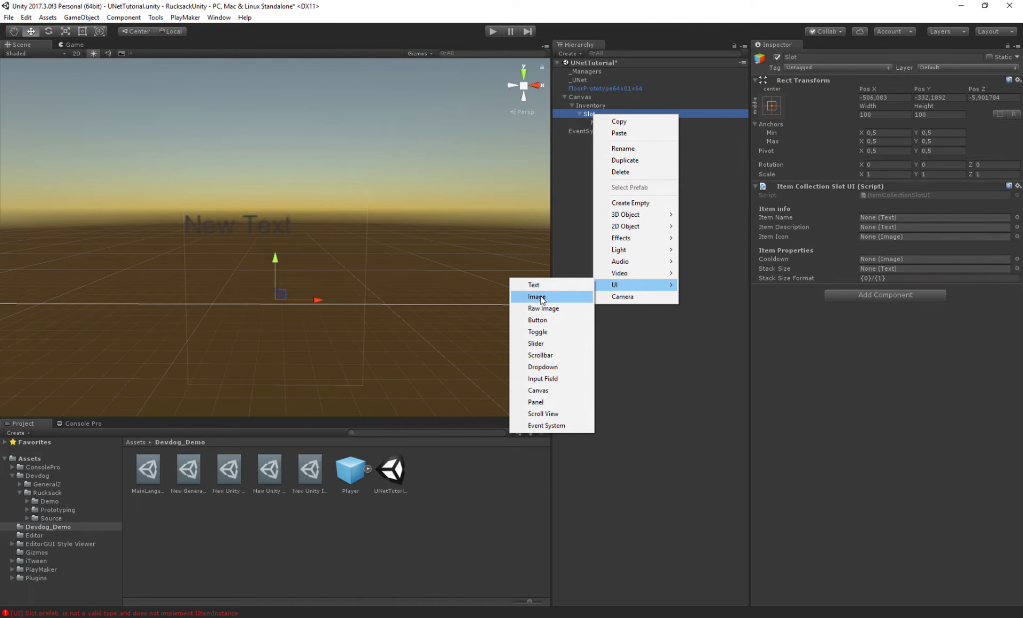
{"action": "left_click", "coordinate": [539, 297]}
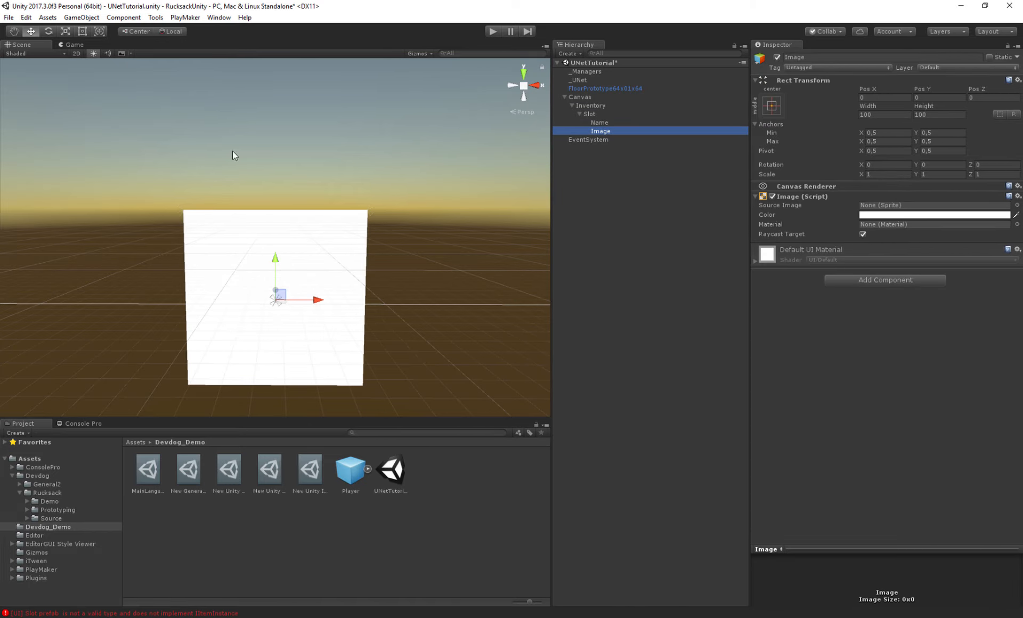
{"action": "left_click", "coordinate": [807, 58]}
{"action": "type", "text": "Icon"}
{"action": "key", "text": "Return"}
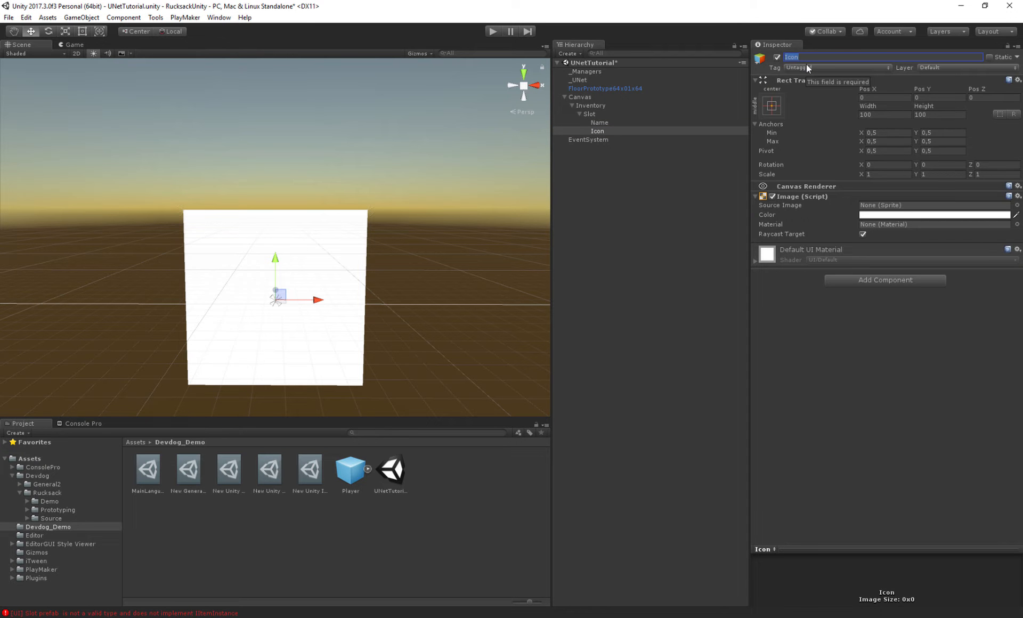
- Set the Icon image's source image to the item_5 sprite
{"action": "left_click", "coordinate": [767, 215]}
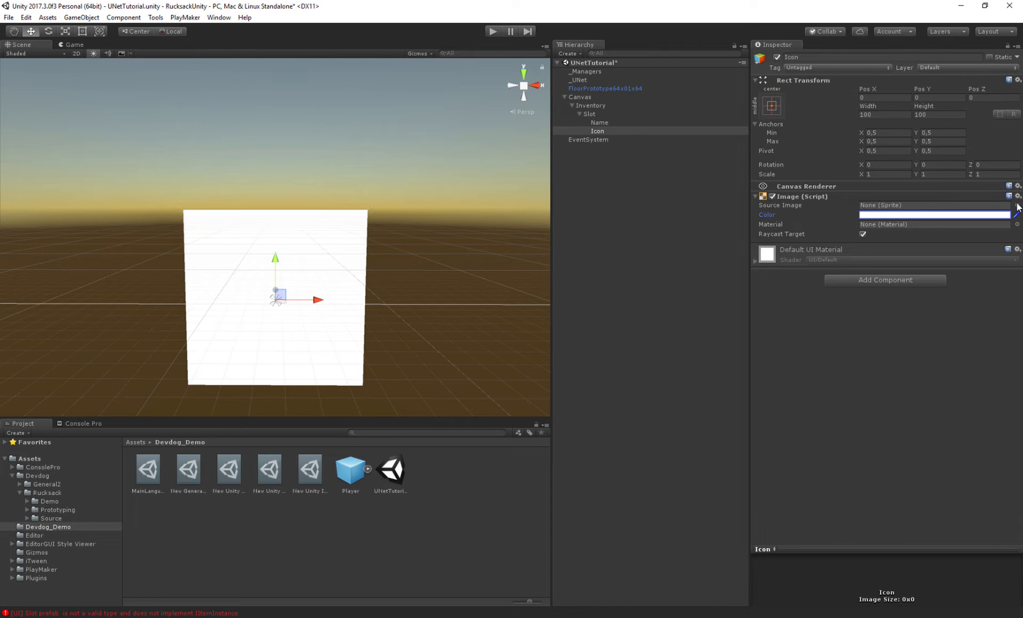
{"action": "left_click", "coordinate": [1016, 206]}
{"action": "left_click", "coordinate": [746, 202]}
{"action": "double_click", "coordinate": [704, 248]}
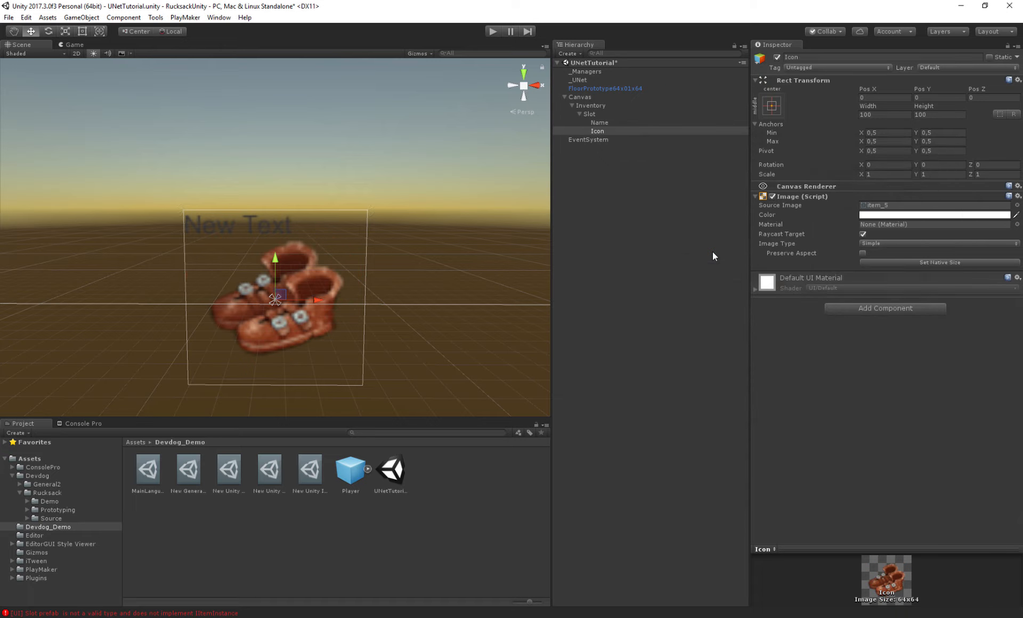
- Assign the Name text to the Slot's Item Name field and the Icon image to its Item Icon field
{"action": "left_click", "coordinate": [590, 114]}
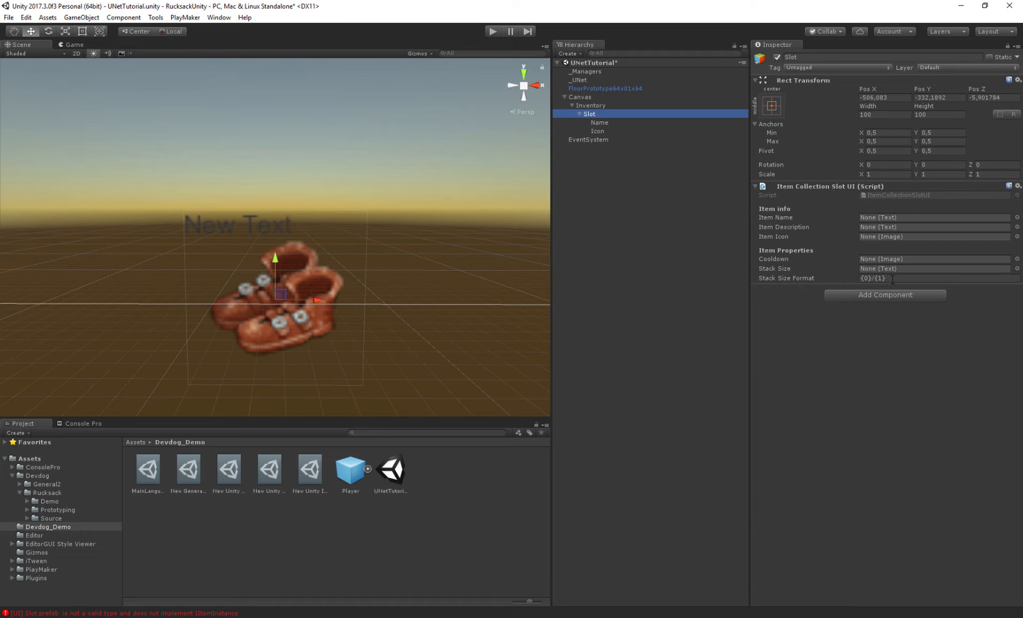
{"action": "left_click", "coordinate": [784, 216]}
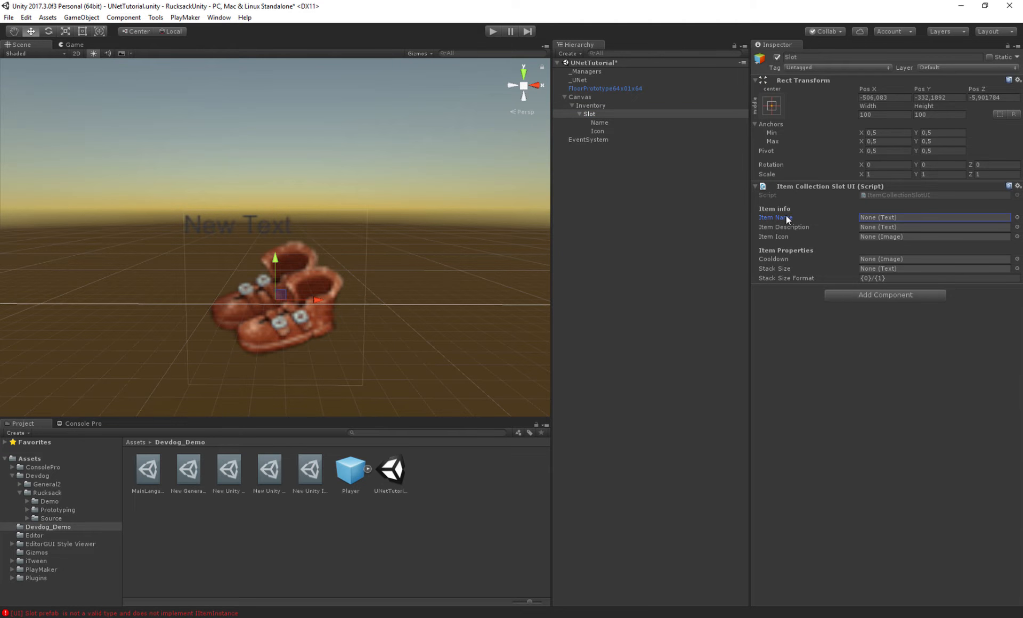
{"action": "left_click", "coordinate": [777, 237]}
{"action": "left_click", "coordinate": [769, 227]}
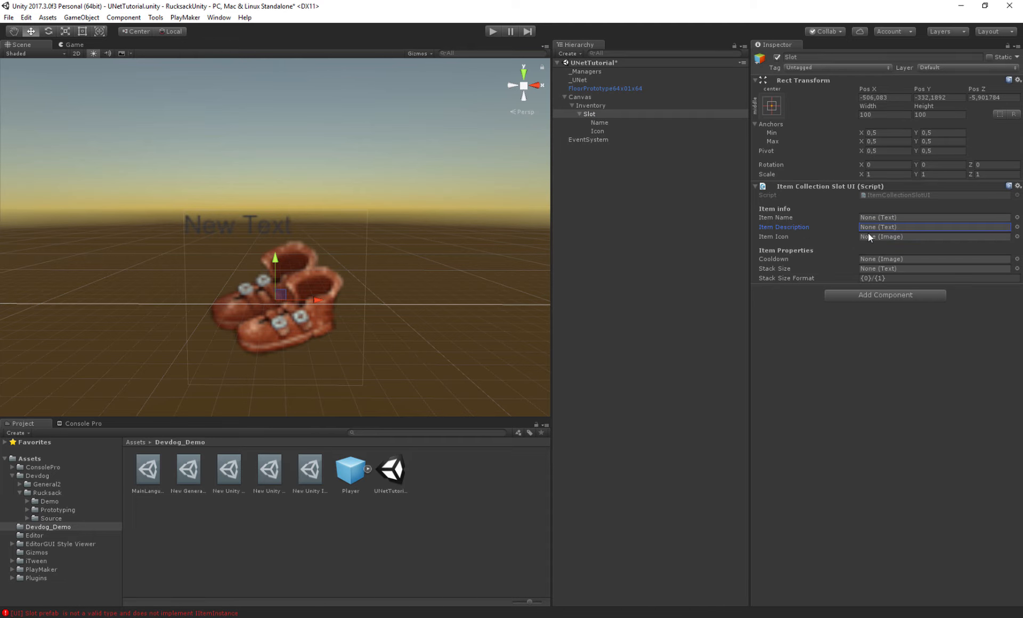
{"action": "left_click", "coordinate": [599, 122]}
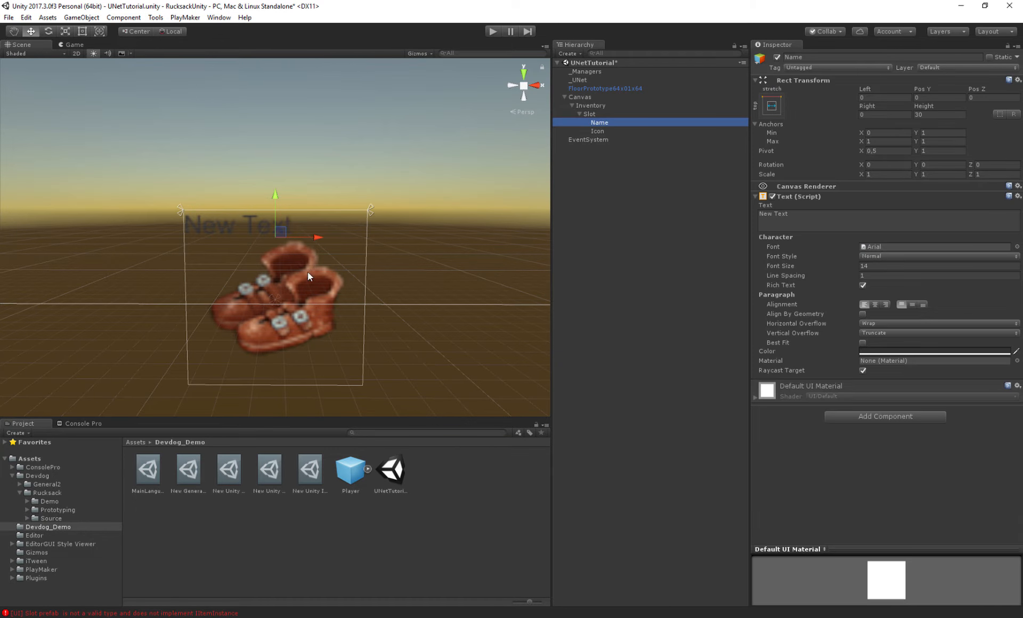
{"action": "left_click", "coordinate": [589, 114]}
{"action": "left_click_drag", "start_coordinate": [596, 123], "coordinate": [880, 217]}
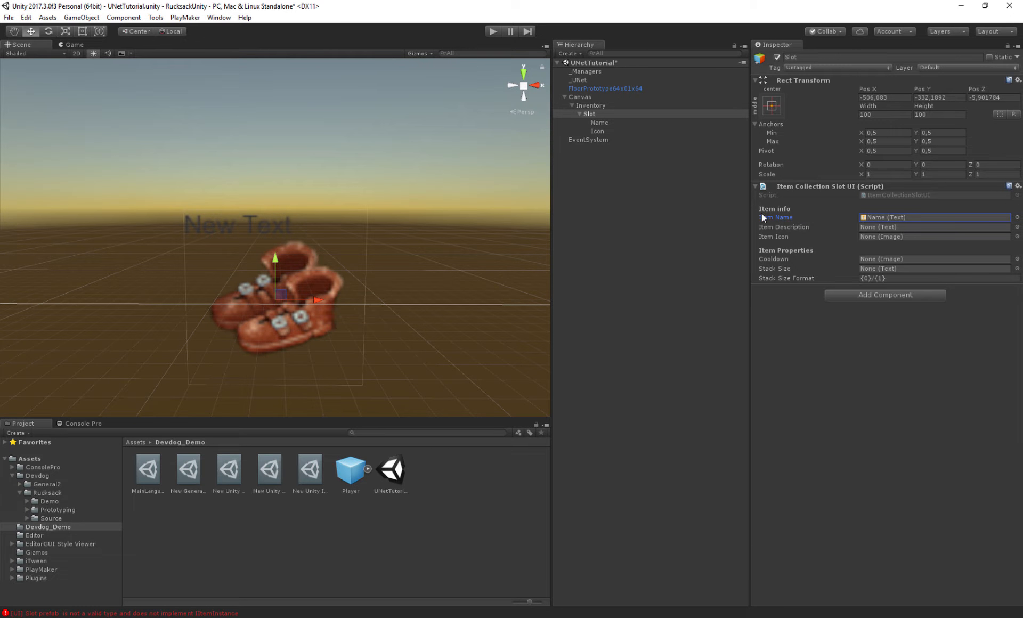
{"action": "left_click", "coordinate": [886, 216]}
{"action": "left_click_drag", "start_coordinate": [598, 131], "coordinate": [891, 237]}
{"action": "left_click", "coordinate": [903, 238]}
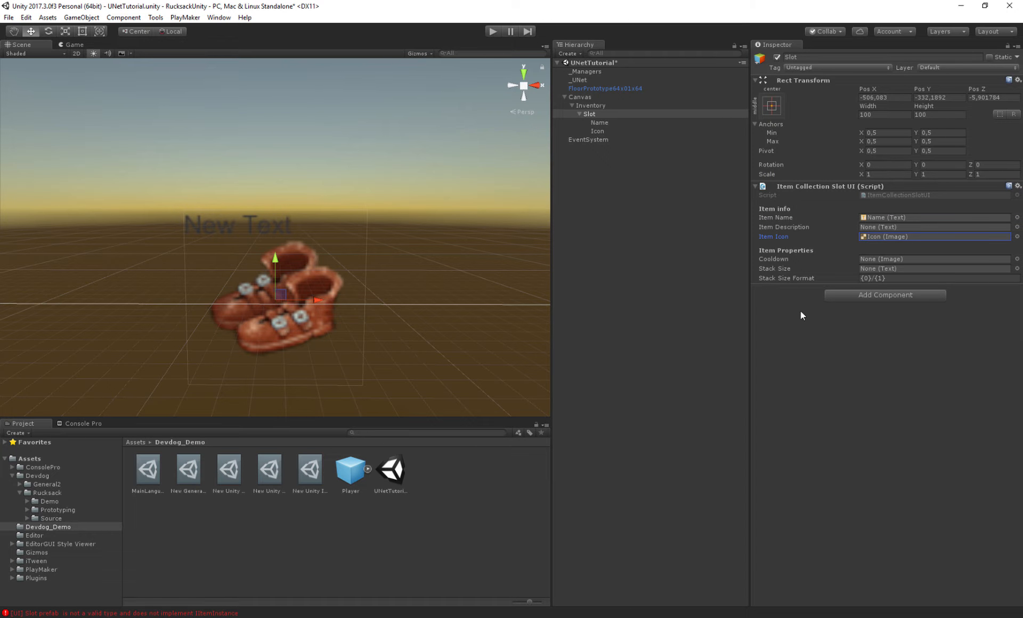
- Duplicate the Name text under Slot and rename the copy Stack
{"action": "left_click", "coordinate": [775, 268]}
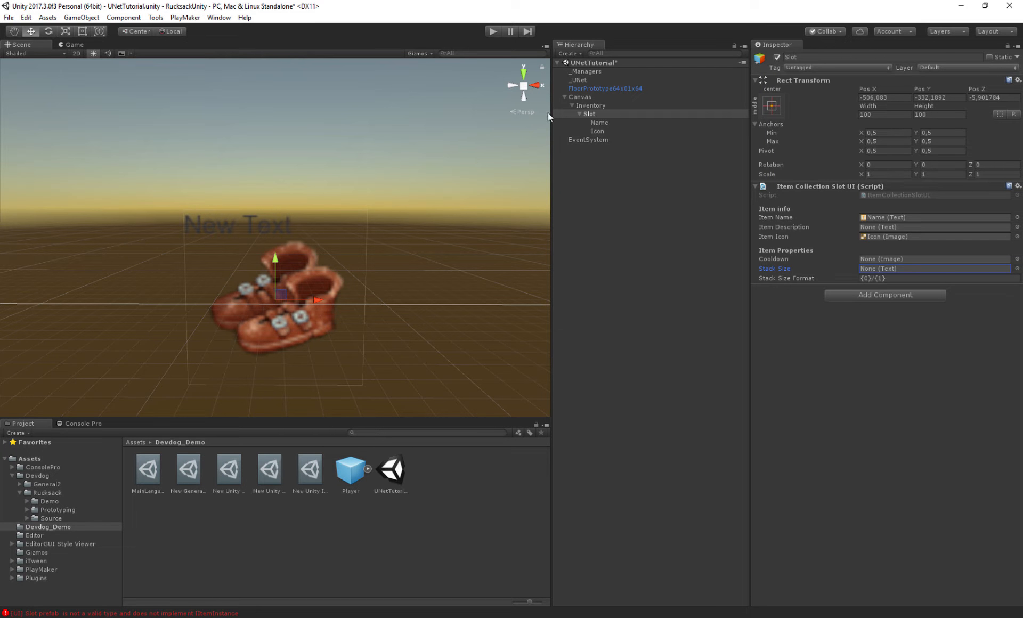
{"action": "left_click", "coordinate": [608, 130]}
{"action": "left_click", "coordinate": [607, 123]}
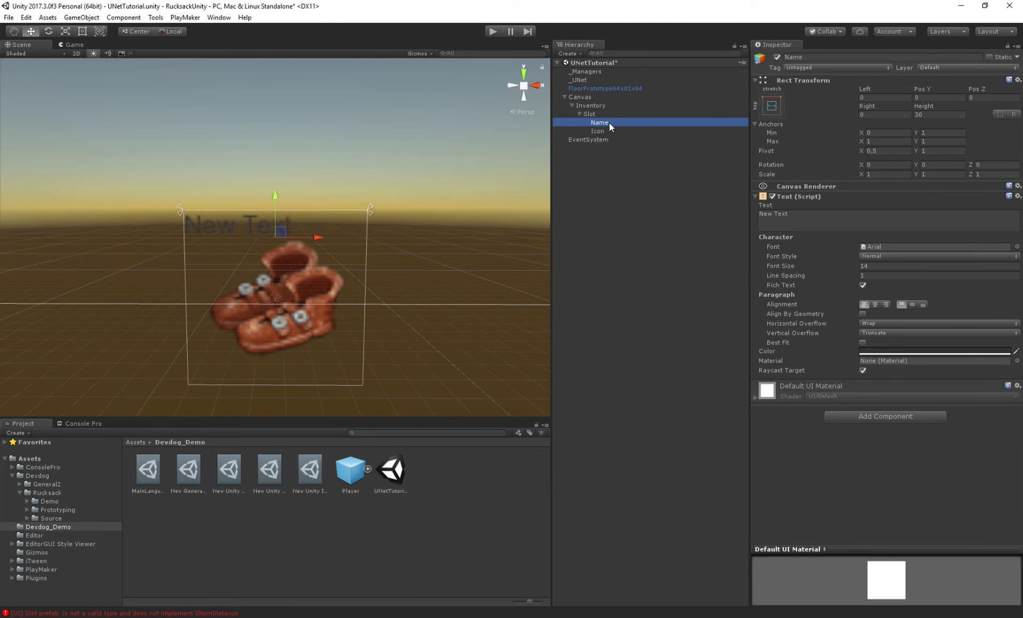
{"action": "key", "text": "ctrl+d"}
{"action": "left_click", "coordinate": [837, 55]}
{"action": "type", "text": "Stack"}
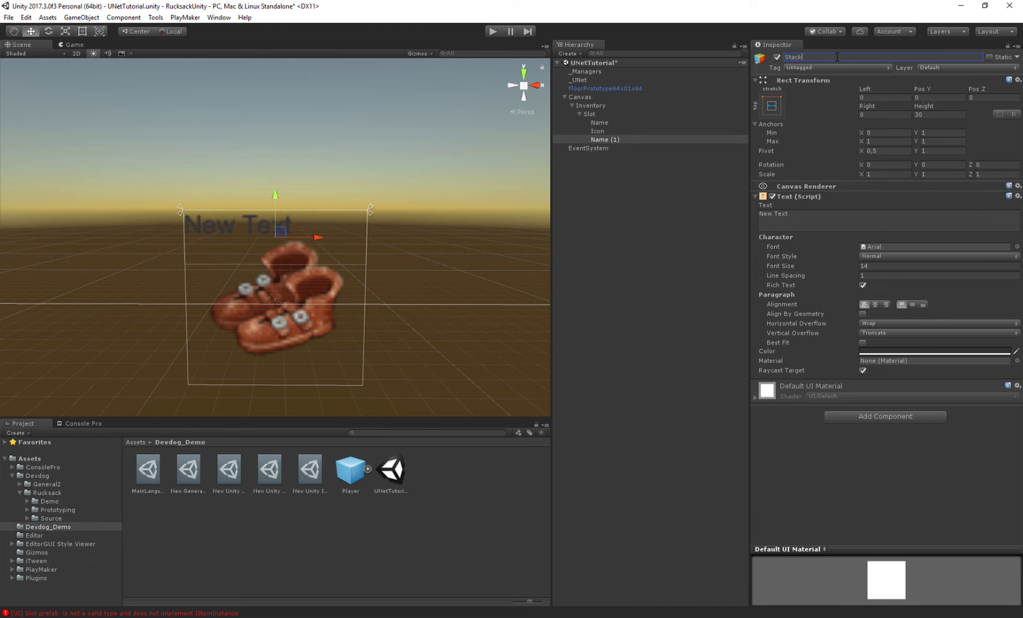
{"action": "key", "text": "Return"}
- Anchor the Stack text to bottom stretch and set its pivot Y and Pos Y to 0
{"action": "left_click", "coordinate": [772, 107]}
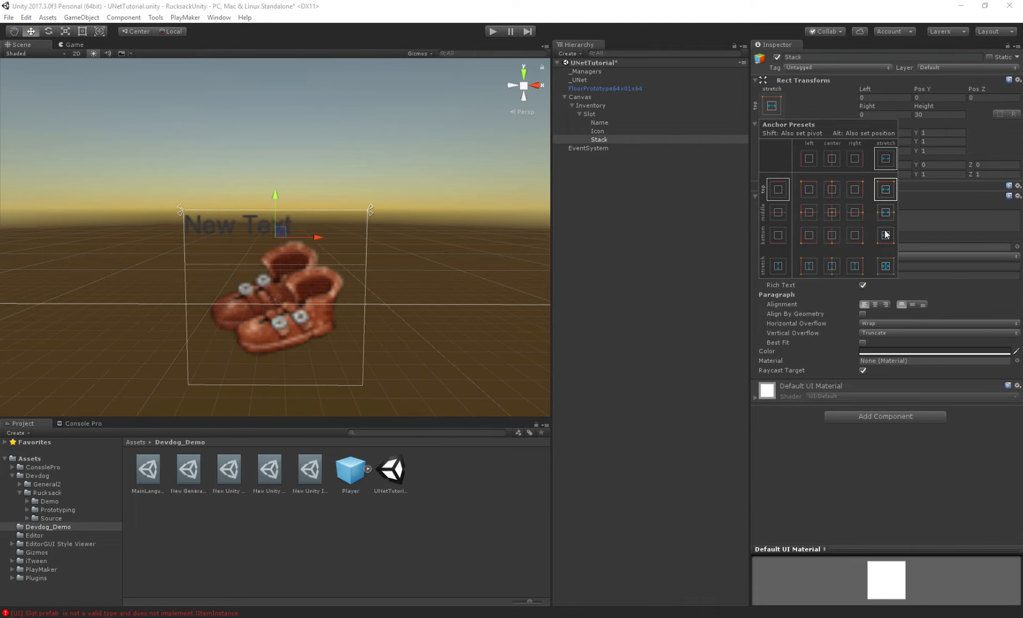
{"action": "left_click", "coordinate": [885, 236]}
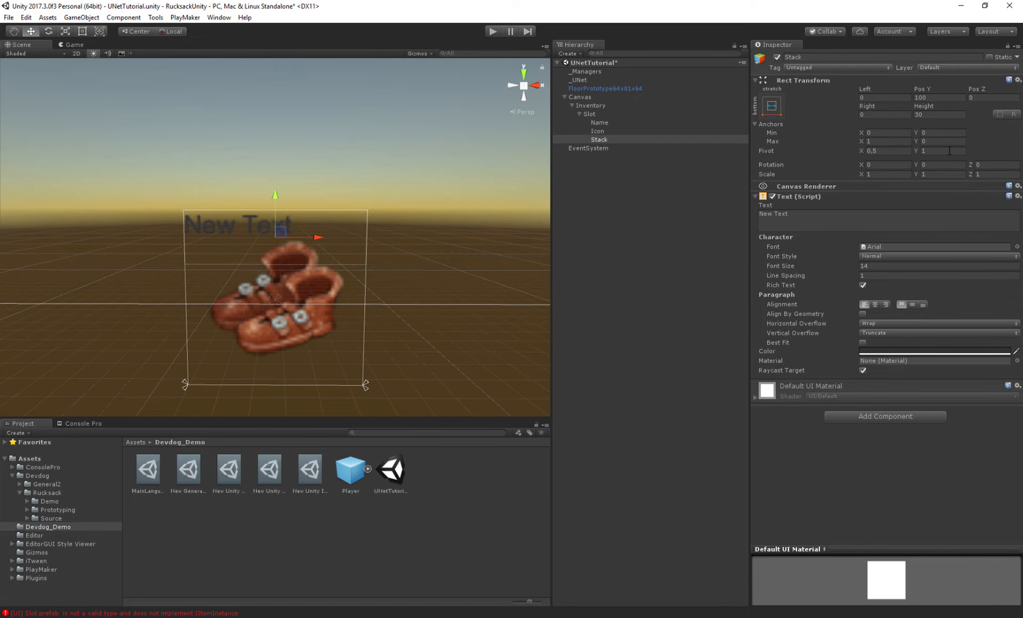
{"action": "left_click", "coordinate": [956, 150]}
{"action": "type", "text": "0"}
{"action": "left_click", "coordinate": [931, 98]}
{"action": "type", "text": "0"}
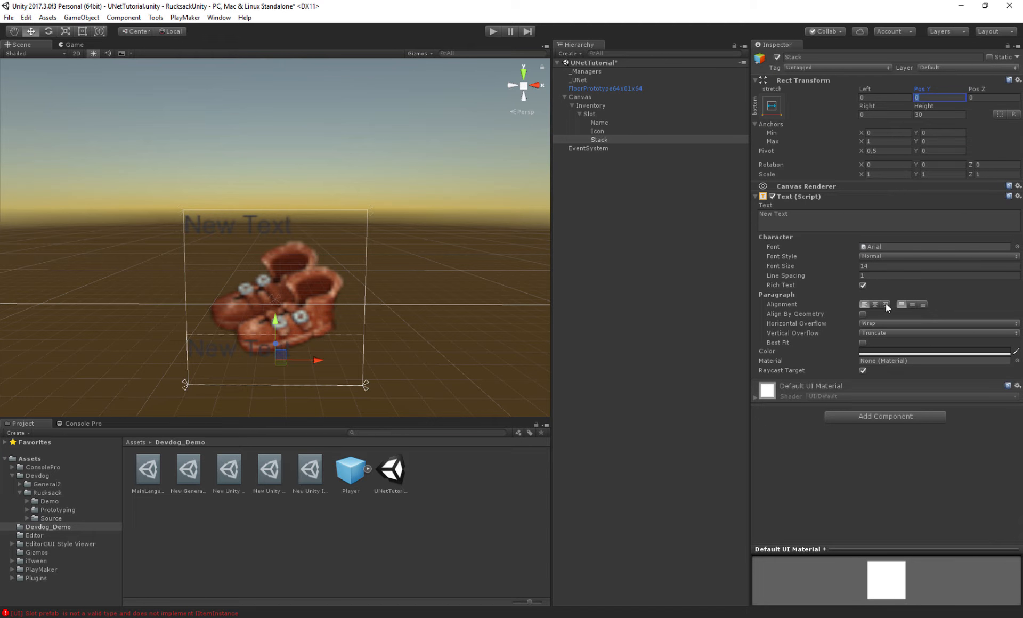
- Right-align the Stack text and set its color to white
{"action": "left_click", "coordinate": [886, 304]}
{"action": "left_click", "coordinate": [865, 351]}
{"action": "left_click_drag", "start_coordinate": [554, 285], "coordinate": [474, 205]}
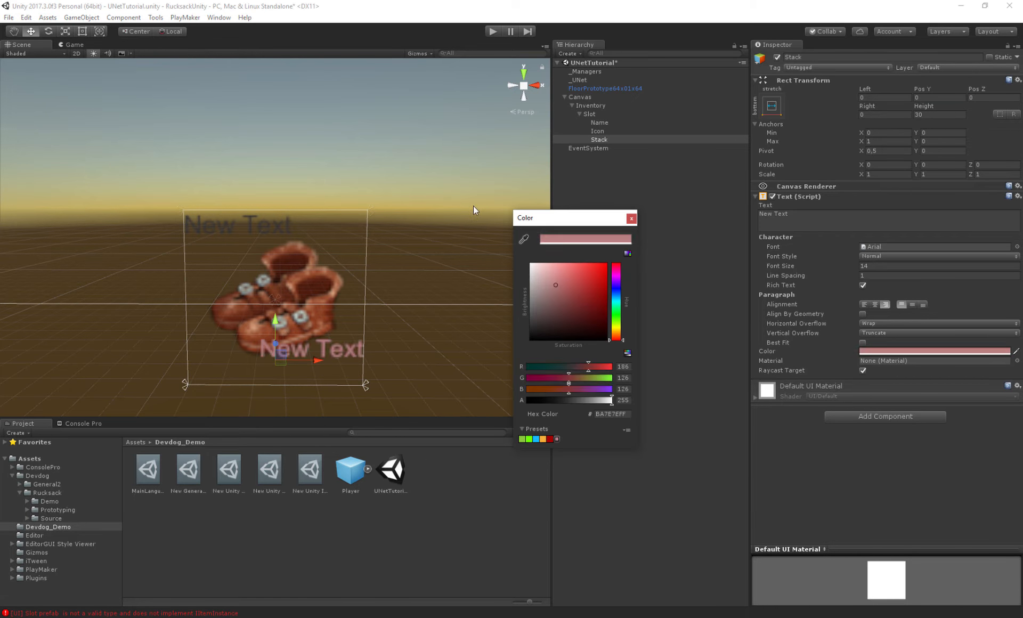
{"action": "left_click", "coordinate": [631, 216]}
- Assign the Stack text to the Slot's Stack Size field
{"action": "left_click", "coordinate": [596, 113]}
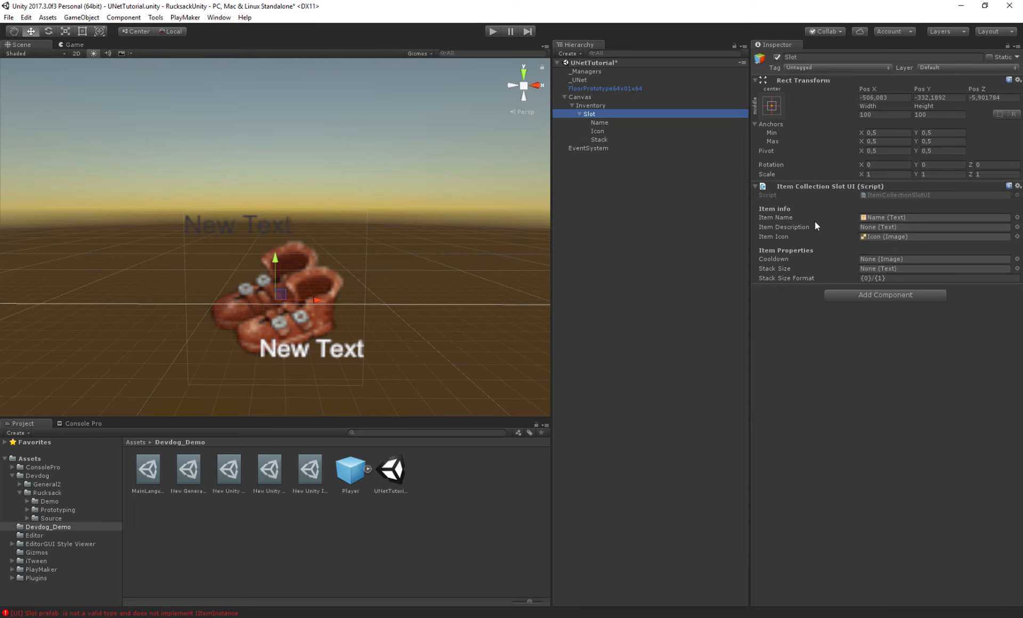
{"action": "left_click_drag", "start_coordinate": [603, 136], "coordinate": [909, 267]}
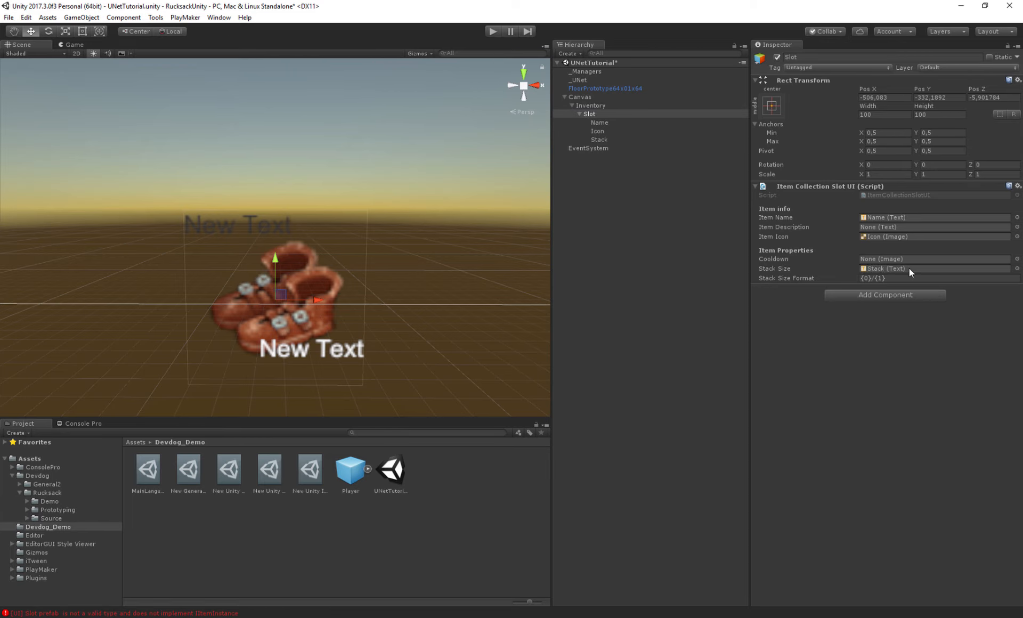
- Save Slot as a prefab in the Devdog_Demo folder and delete it from the scene
{"action": "left_click", "coordinate": [576, 114]}
{"action": "left_click_drag", "start_coordinate": [603, 114], "coordinate": [449, 470]}
{"action": "left_click", "coordinate": [592, 115]}
{"action": "key", "text": "Delete"}
- Assign the Slot prefab to the Inventory's Item Collection UI Prefab field
{"action": "left_click", "coordinate": [595, 106]}
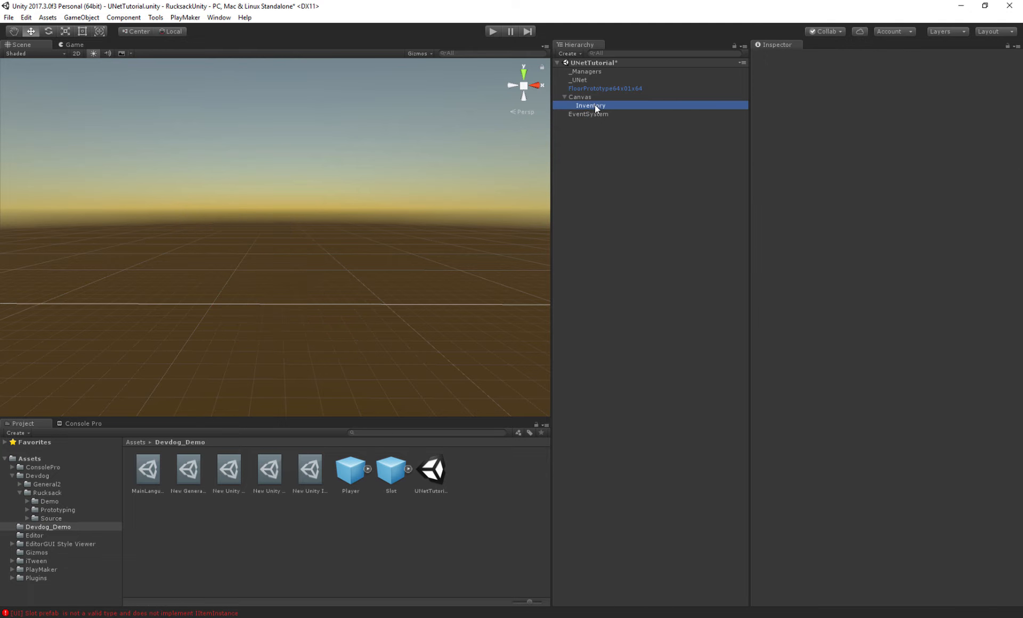
{"action": "left_click_drag", "start_coordinate": [391, 469], "coordinate": [900, 214]}
{"action": "left_click", "coordinate": [763, 213]}
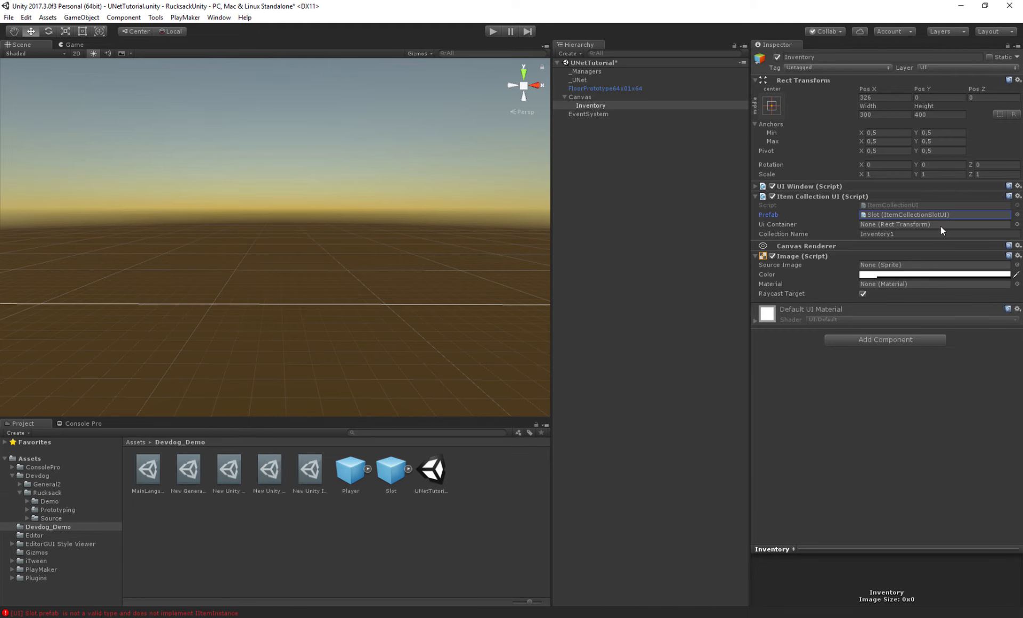
{"action": "left_click", "coordinate": [782, 225]}
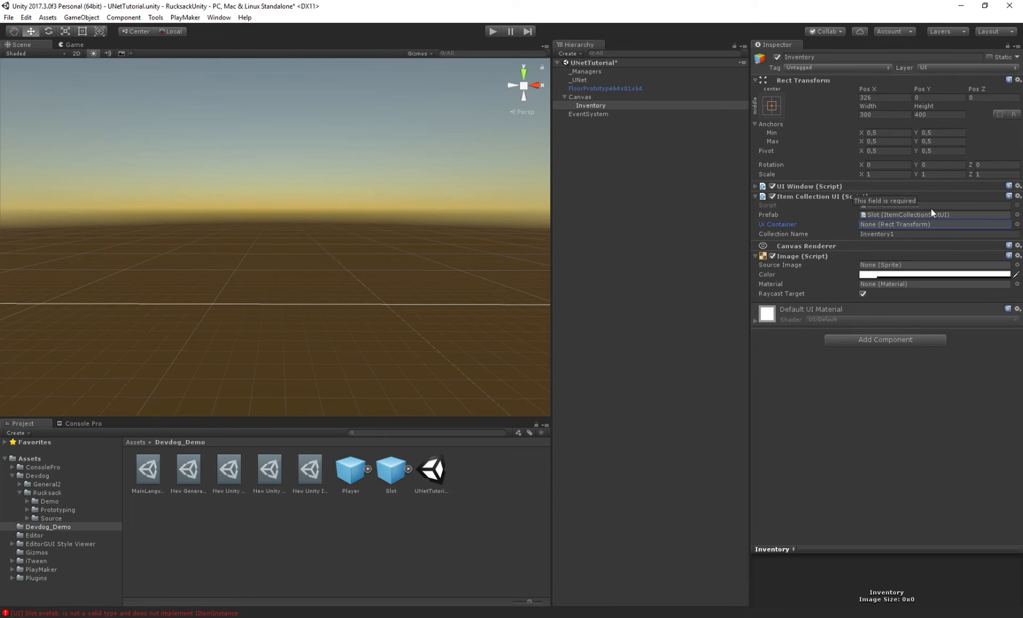
- Assign the Inventory object itself to the Item Collection UI's UI Container field
{"action": "left_click_drag", "start_coordinate": [588, 110], "coordinate": [882, 228]}
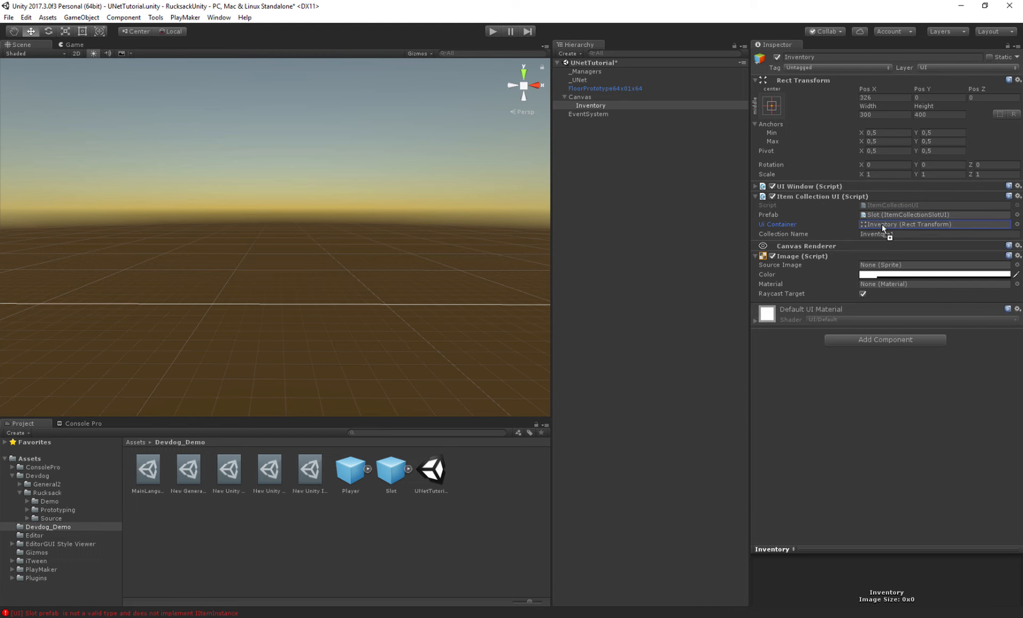
{"action": "left_click", "coordinate": [589, 106]}
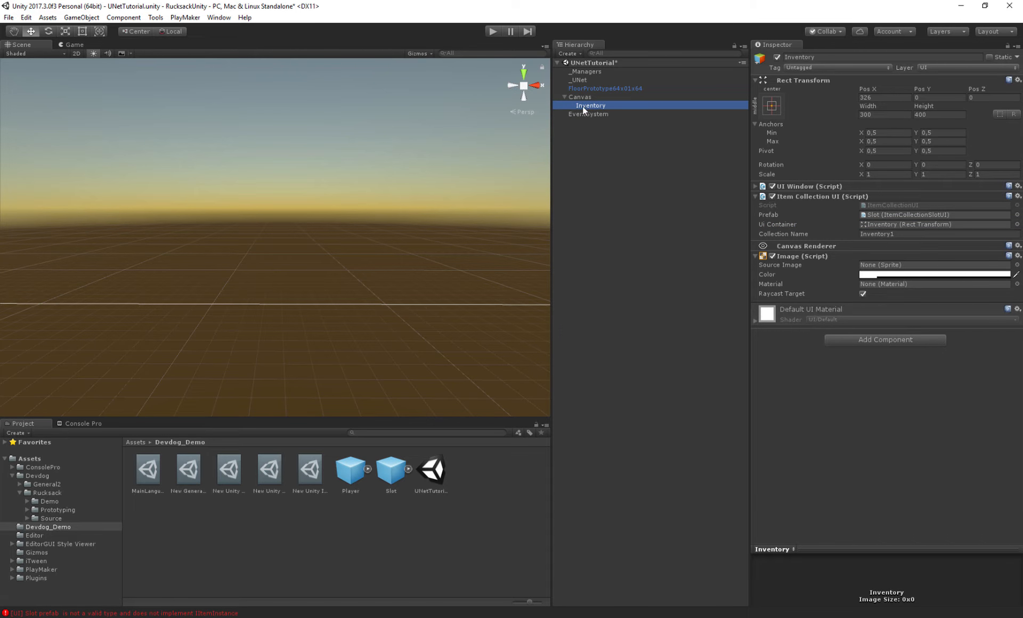
- Add a Grid Layout Group component to the Inventory object
{"action": "key", "text": "f"}
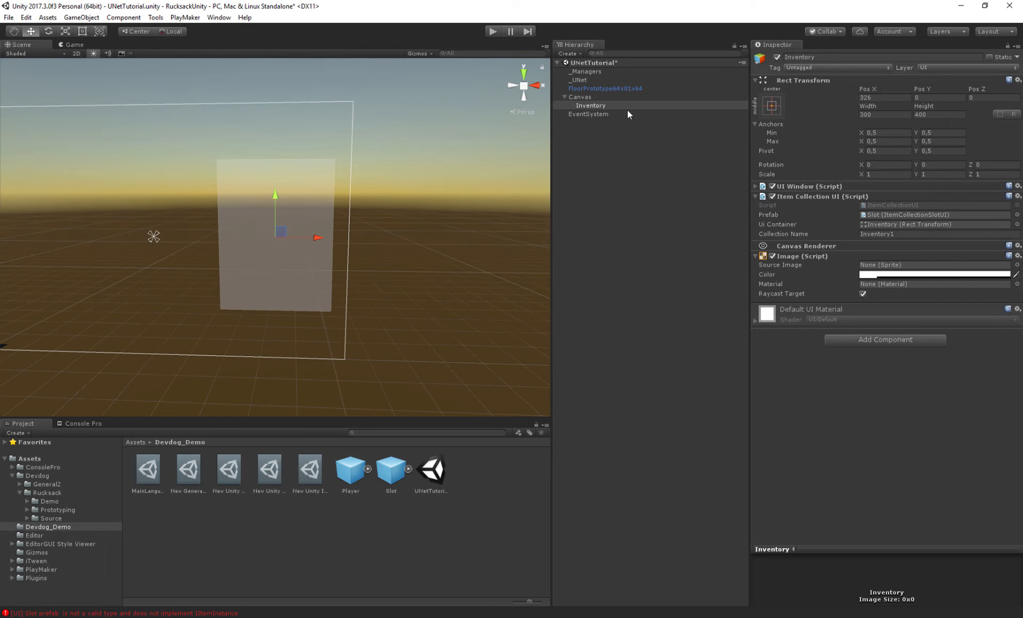
{"action": "left_click", "coordinate": [847, 341]}
{"action": "type", "text": "grid"}
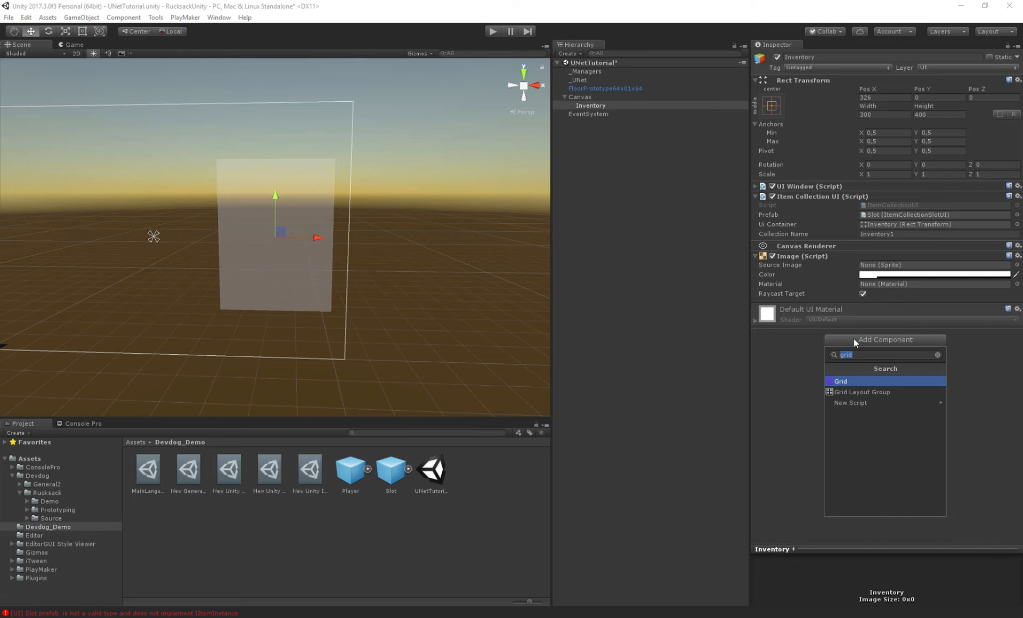
{"action": "key", "text": "Down"}
{"action": "key", "text": "Return"}
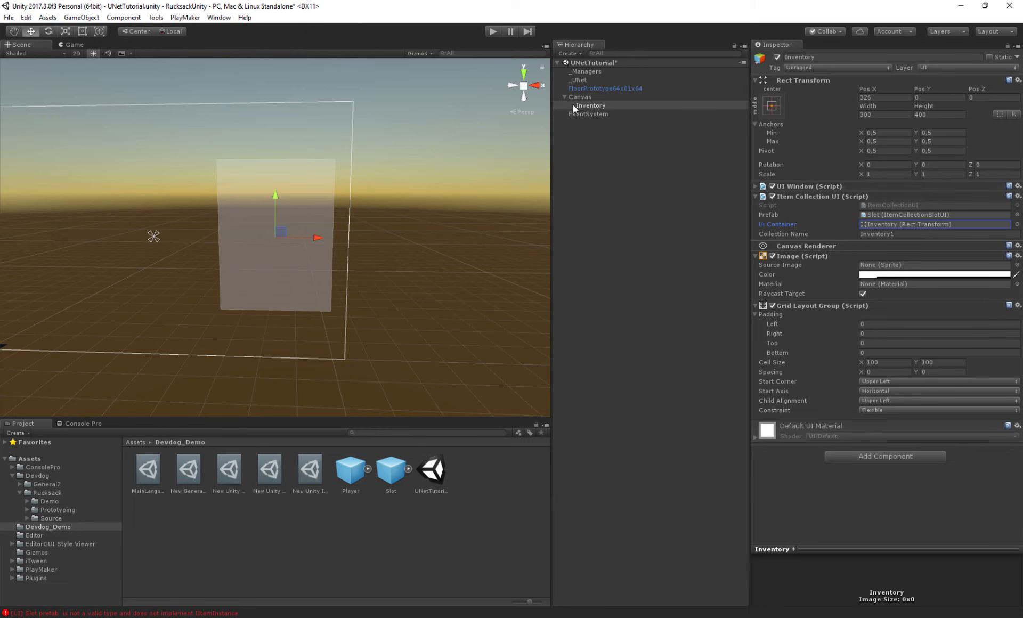
- Preview the grid by placing the Slot prefab under Inventory, duplicating it five times, then deleting the slots
{"action": "left_click", "coordinate": [899, 223]}
{"action": "left_click_drag", "start_coordinate": [381, 473], "coordinate": [599, 106]}
{"action": "key", "text": "ctrl+d"}
{"action": "key", "text": "ctrl+d"}
{"action": "key", "text": "ctrl+d"}
{"action": "key", "text": "ctrl+d"}
{"action": "key", "text": "ctrl+d"}
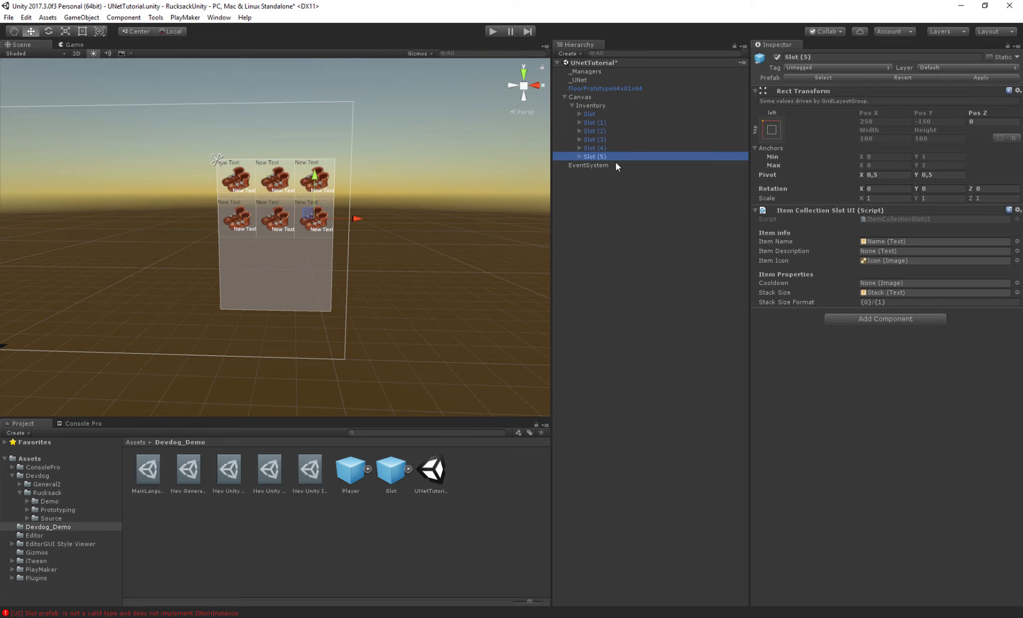
{"action": "left_click", "coordinate": [604, 114], "text": "shift"}
{"action": "key", "text": "Delete"}
{"action": "left_click", "coordinate": [602, 105]}
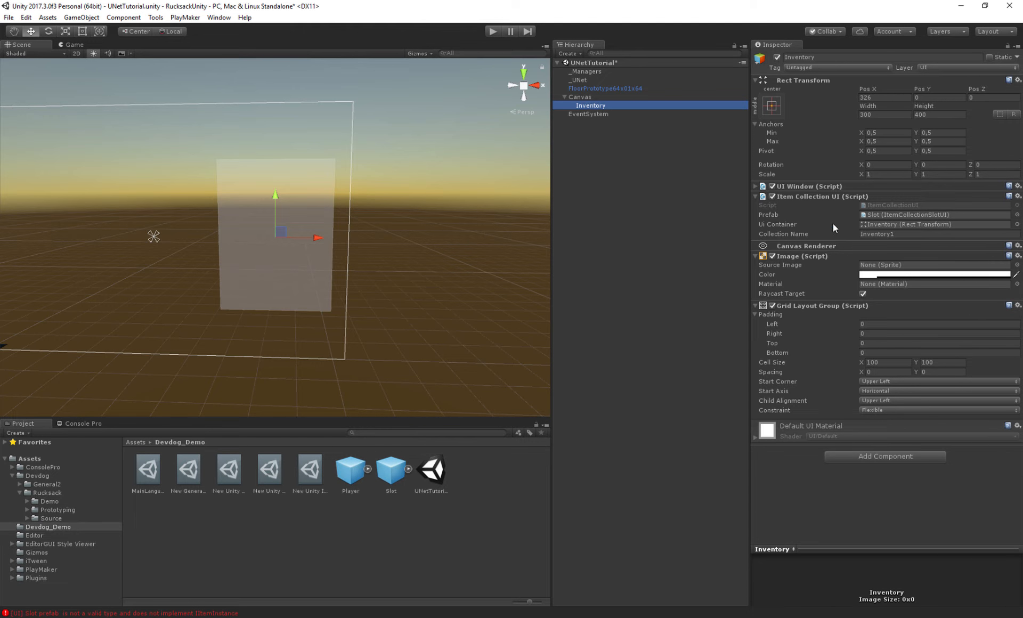
- Review the Inventory's collection fields and save the scene
{"action": "left_click", "coordinate": [779, 234]}
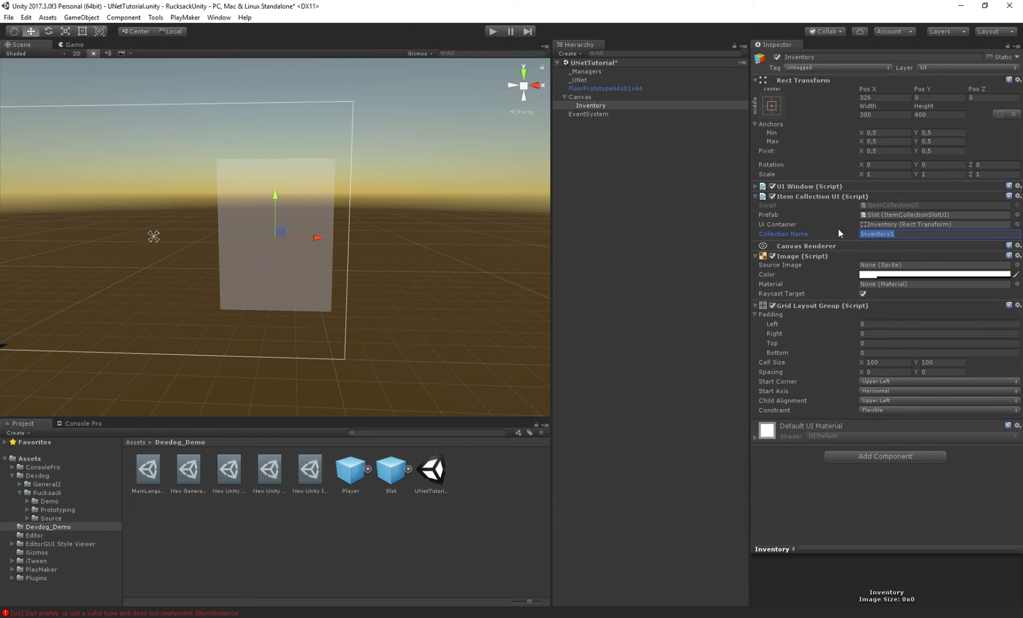
{"action": "left_click", "coordinate": [771, 225]}
{"action": "left_click", "coordinate": [590, 105]}
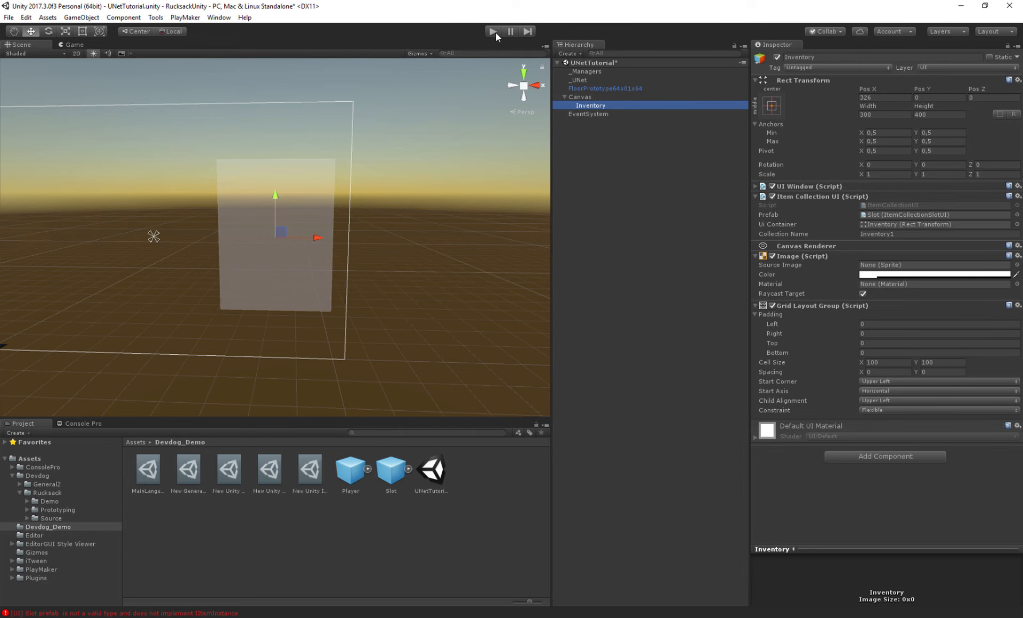
{"action": "key", "text": "ctrl+s"}
- Disable Hide On Start and Reset Position On Start in the Inventory's UI Window settings
{"action": "left_click", "coordinate": [779, 187]}
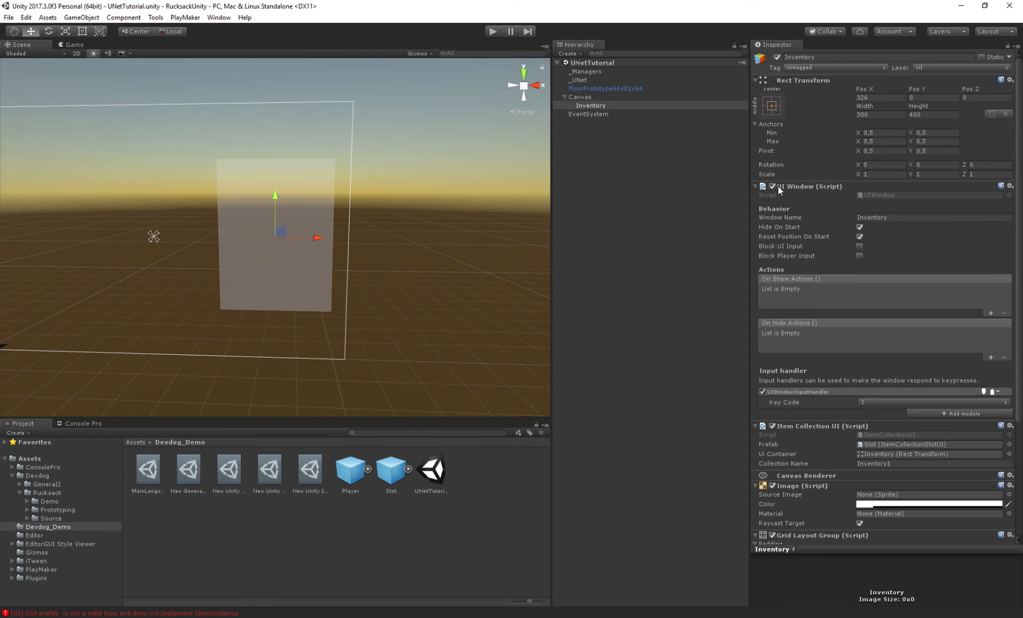
{"action": "left_click", "coordinate": [767, 226]}
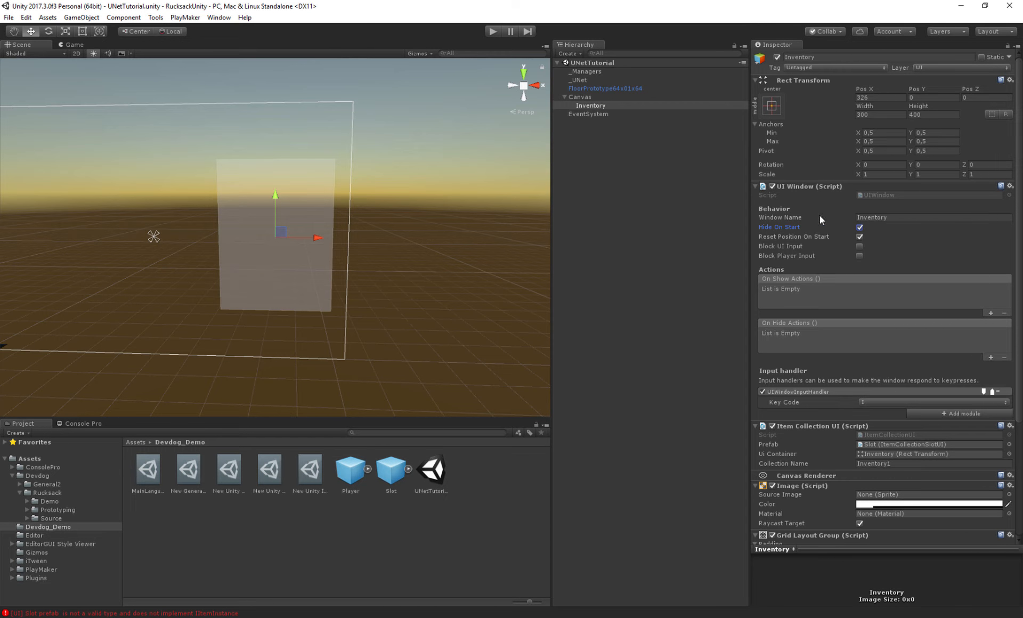
{"action": "left_click", "coordinate": [859, 227]}
{"action": "left_click", "coordinate": [860, 237]}
- Enter play mode and start a LAN host
{"action": "left_click", "coordinate": [493, 31]}
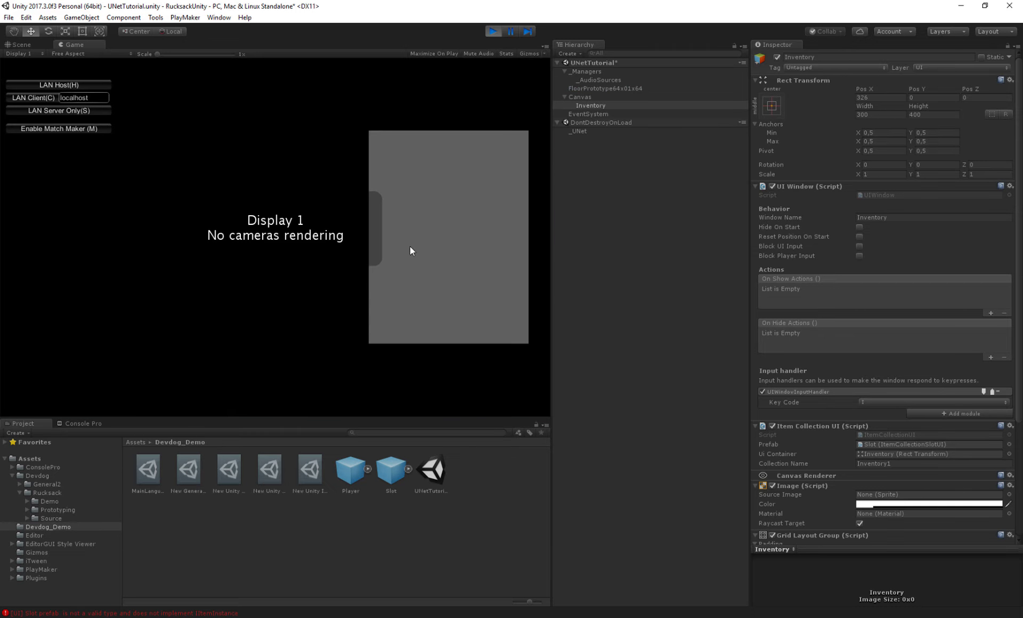
{"action": "key", "text": "h"}
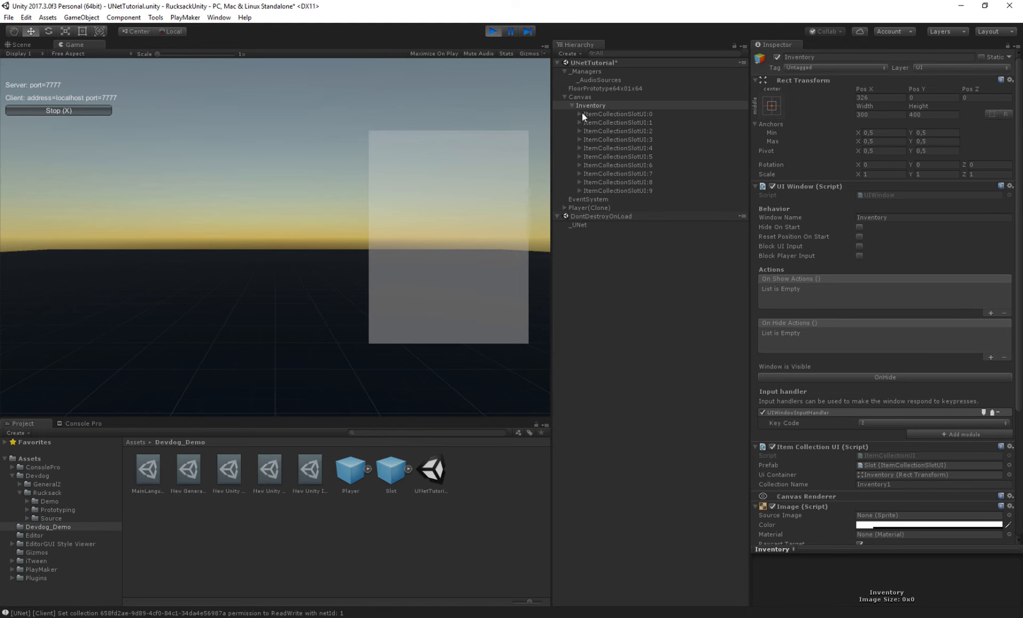
- Inspect the generated item collection slots under Inventory, then stop play mode
{"action": "left_click", "coordinate": [613, 113]}
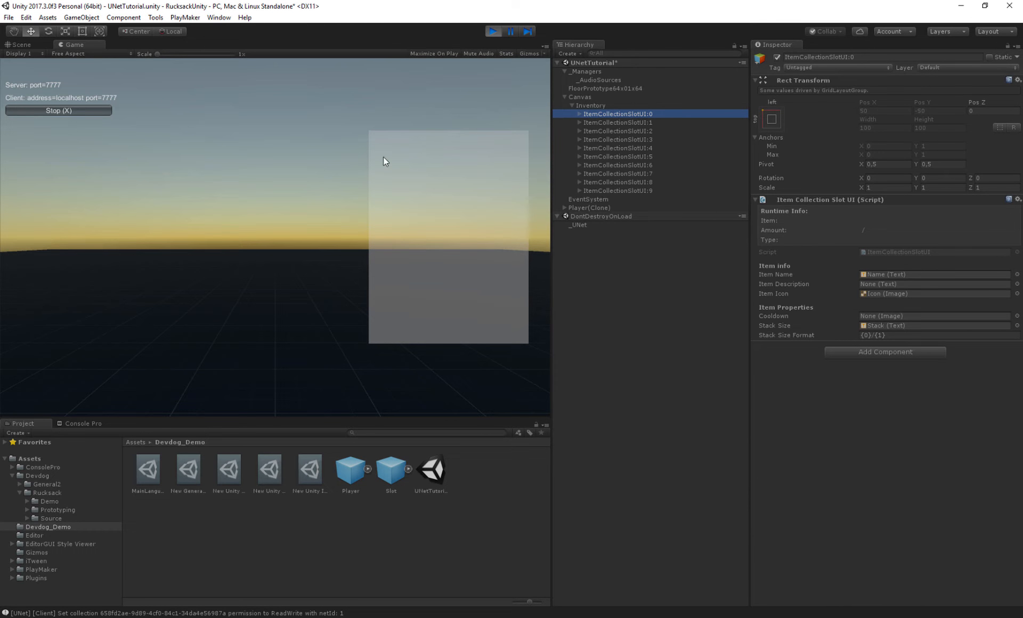
{"action": "left_click", "coordinate": [579, 114]}
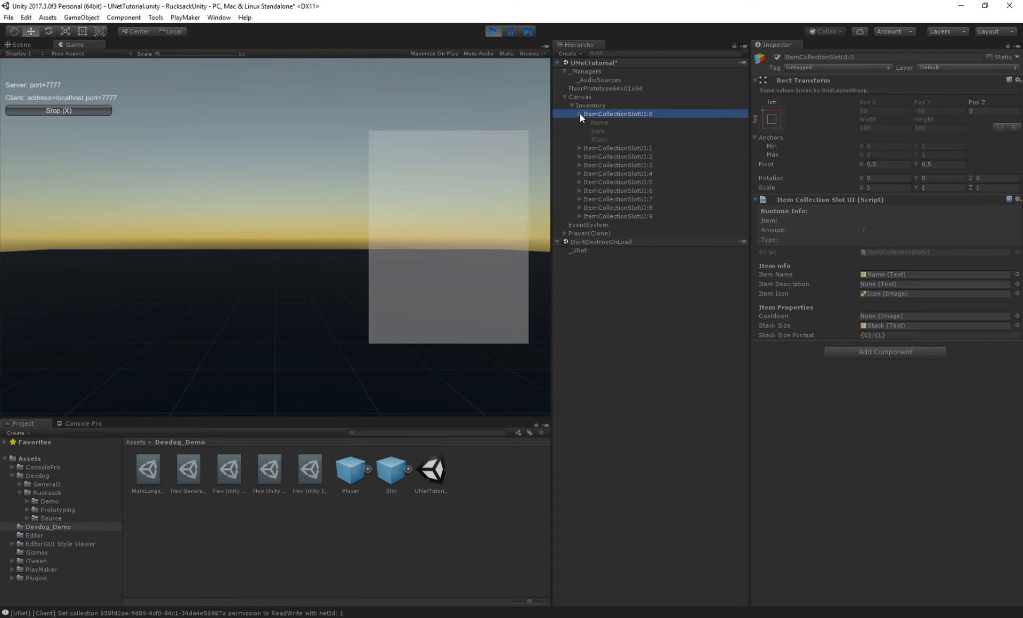
{"action": "left_click", "coordinate": [880, 212]}
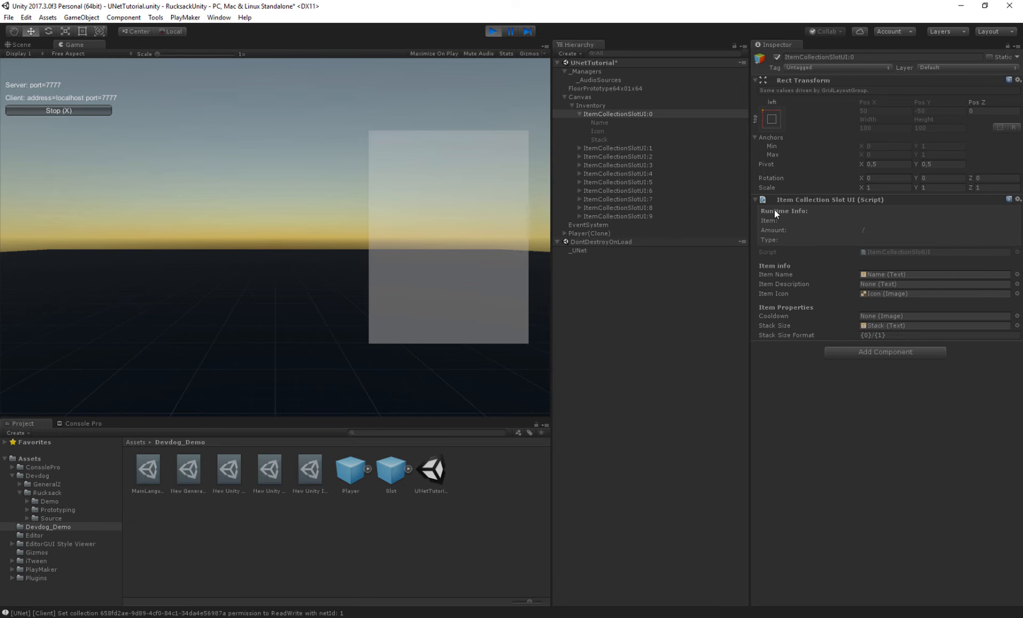
{"action": "left_click", "coordinate": [579, 114]}
{"action": "left_click", "coordinate": [603, 123]}
{"action": "left_click", "coordinate": [617, 166]}
{"action": "left_click", "coordinate": [619, 191]}
{"action": "left_click", "coordinate": [609, 114]}
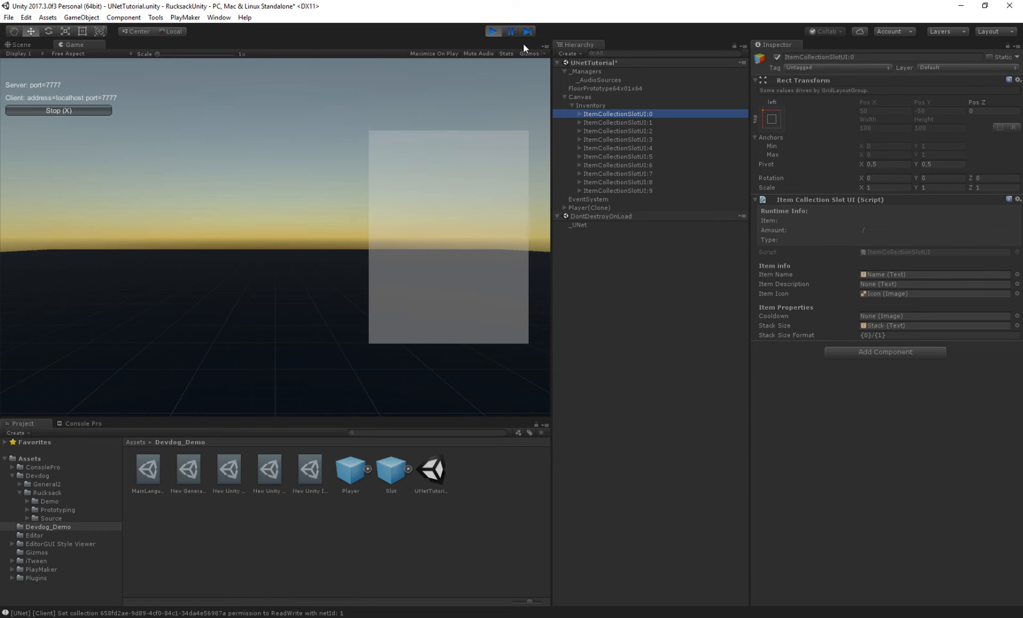
{"action": "left_click", "coordinate": [494, 31]}
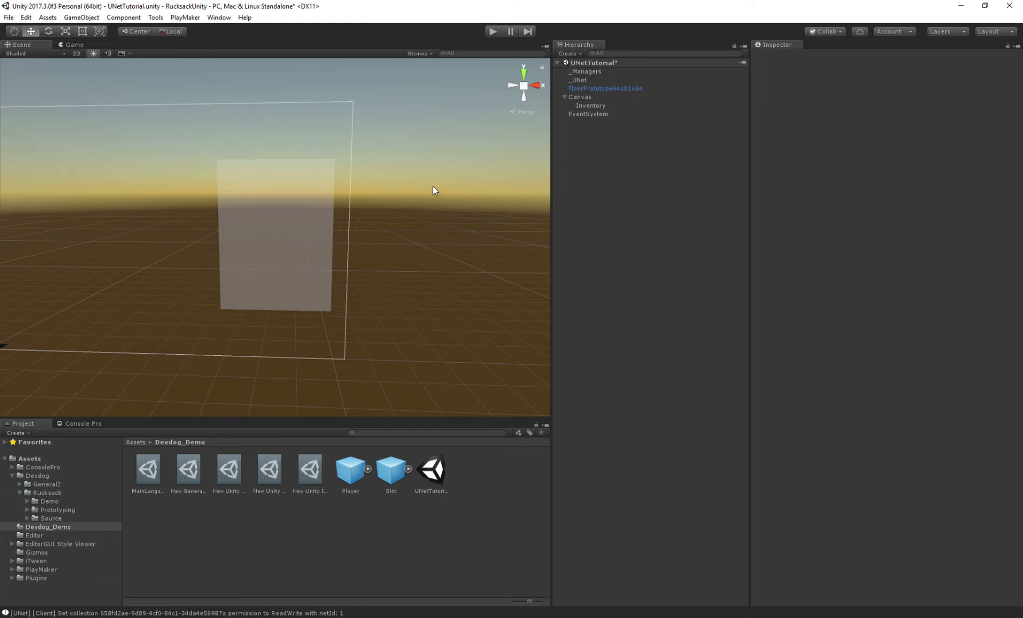
- Create a Sphere and move it to about 1.1 units above the floor
{"action": "right_click_drag", "start_coordinate": [432, 186], "coordinate": [360, 211]}
{"action": "left_click", "coordinate": [602, 114]}
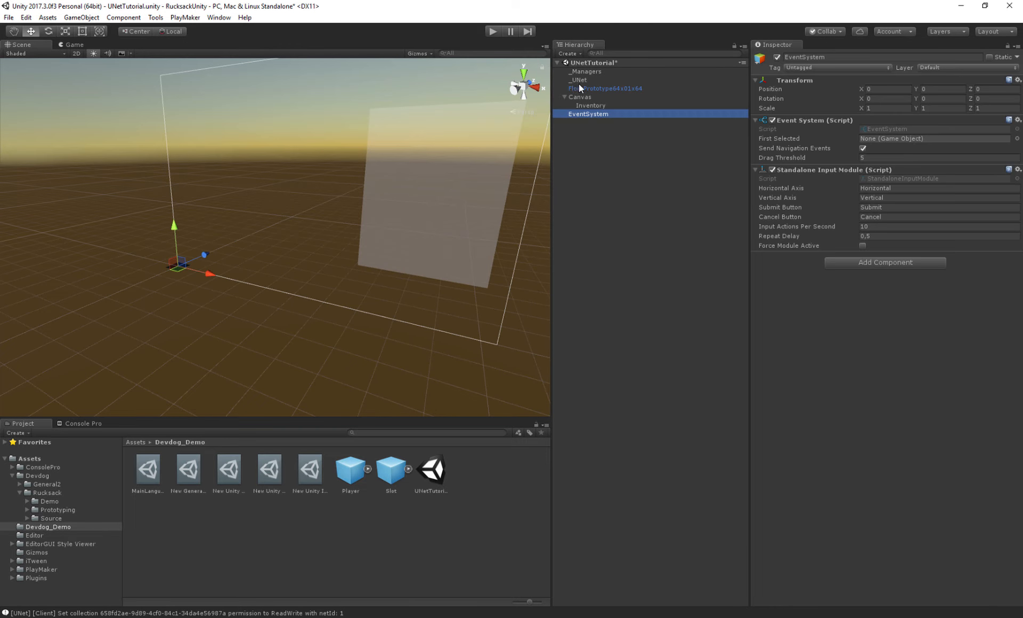
{"action": "left_click", "coordinate": [578, 88]}
{"action": "key", "text": "f"}
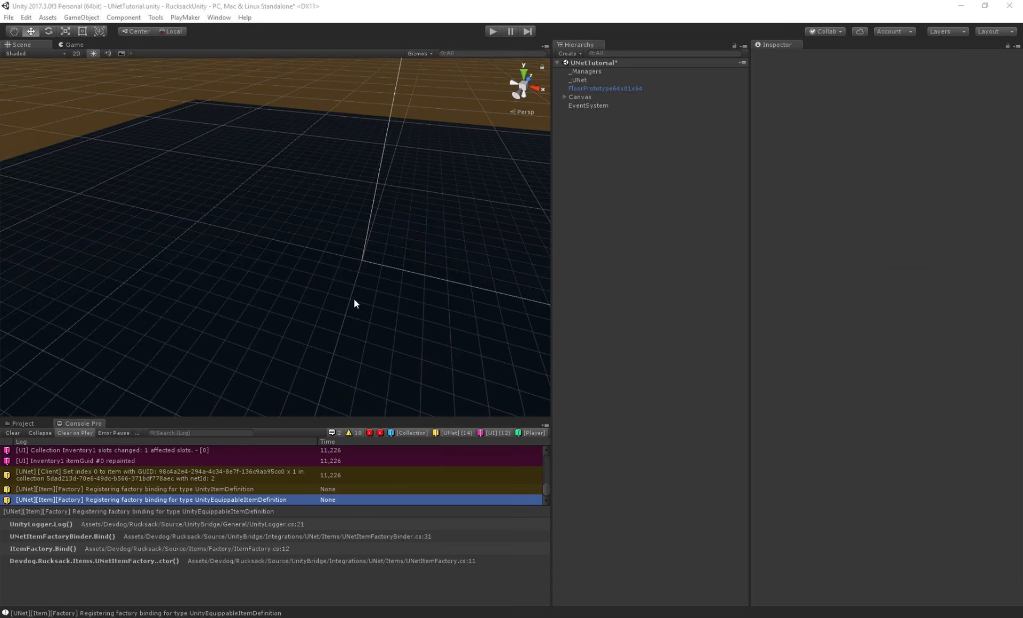
{"action": "right_click_drag", "start_coordinate": [354, 299], "coordinate": [377, 320]}
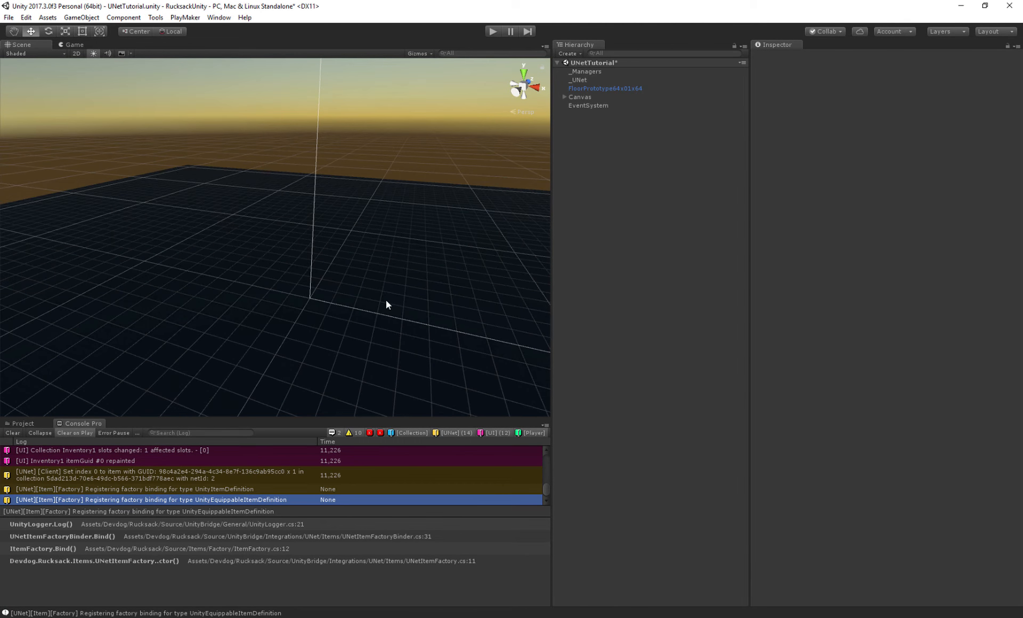
{"action": "left_click", "coordinate": [22, 424]}
{"action": "left_click", "coordinate": [81, 17]}
{"action": "mouse_move", "coordinate": [62, 55]}
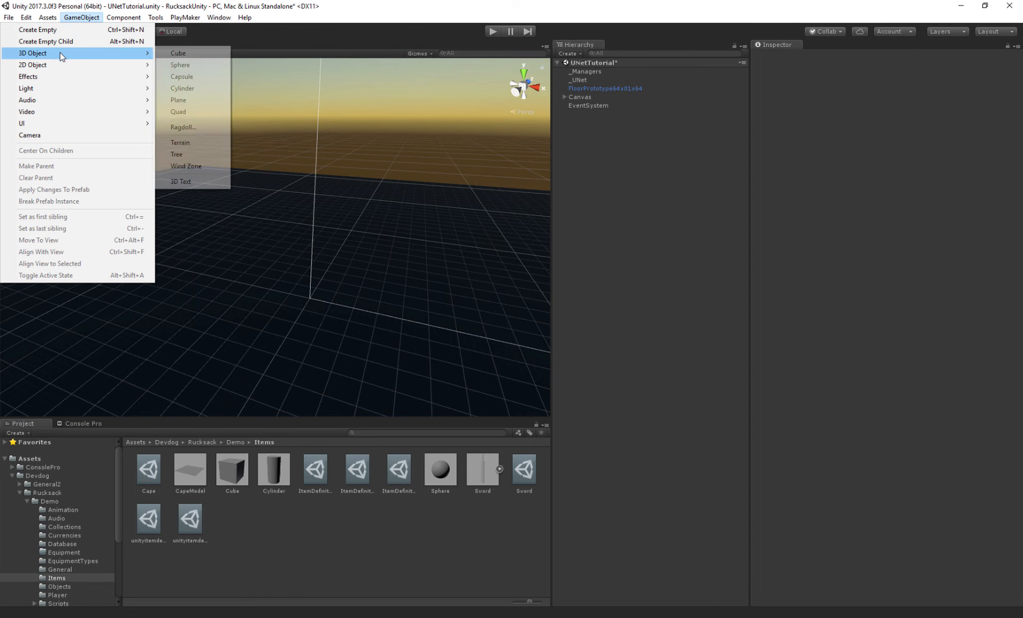
{"action": "left_click", "coordinate": [190, 66]}
{"action": "left_click_drag", "start_coordinate": [284, 240], "coordinate": [252, 280], "text": "ctrl+shift"}
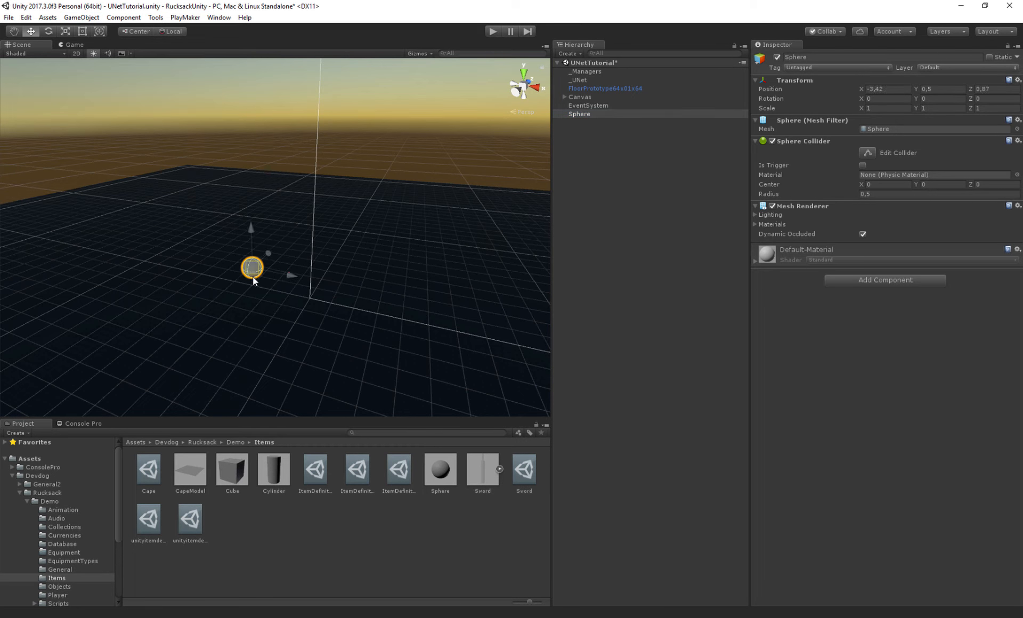
{"action": "left_click_drag", "start_coordinate": [252, 229], "coordinate": [253, 218]}
- Add a UNet Trigger component to the Sphere
{"action": "left_click", "coordinate": [870, 280]}
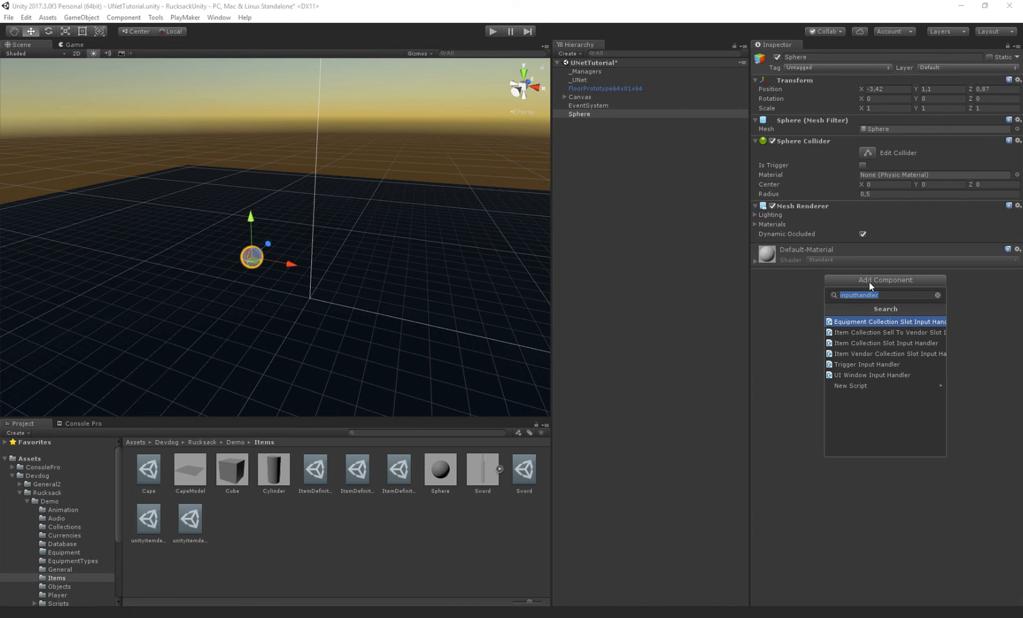
{"action": "type", "text": "unettrigger"}
{"action": "key", "text": "Return"}
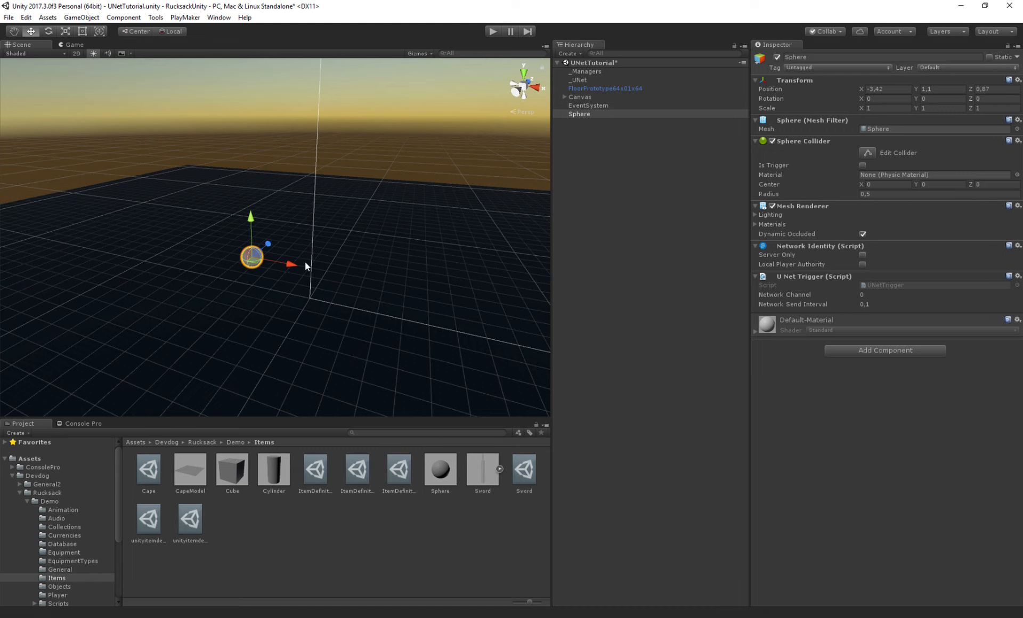
- Add a UNet Item Pickup component to the Sphere
{"action": "left_click", "coordinate": [848, 347]}
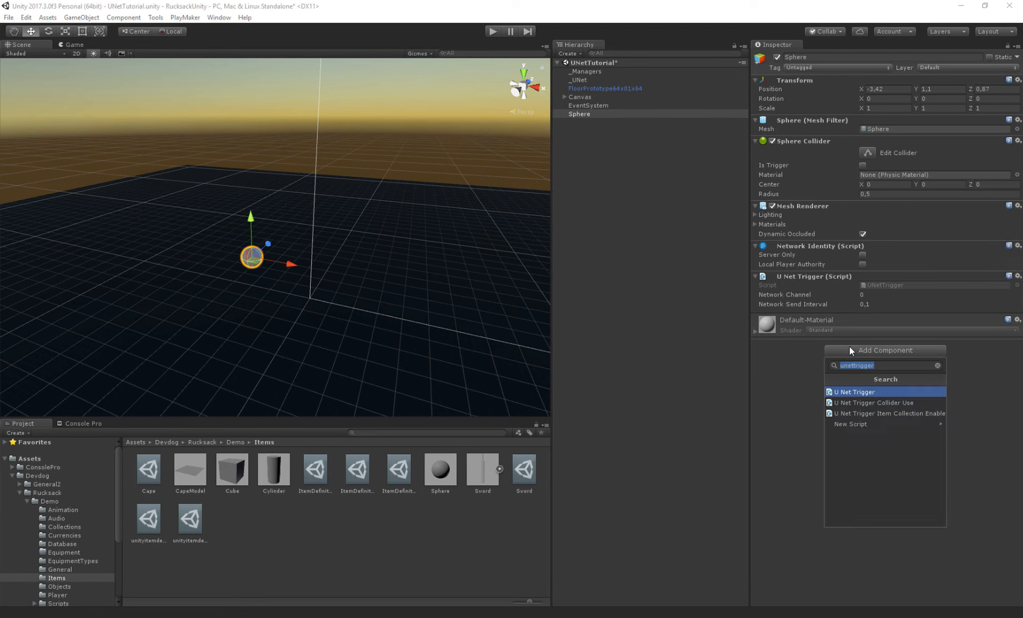
{"action": "key", "text": "BackSpace"}
{"action": "type", "text": "pick"}
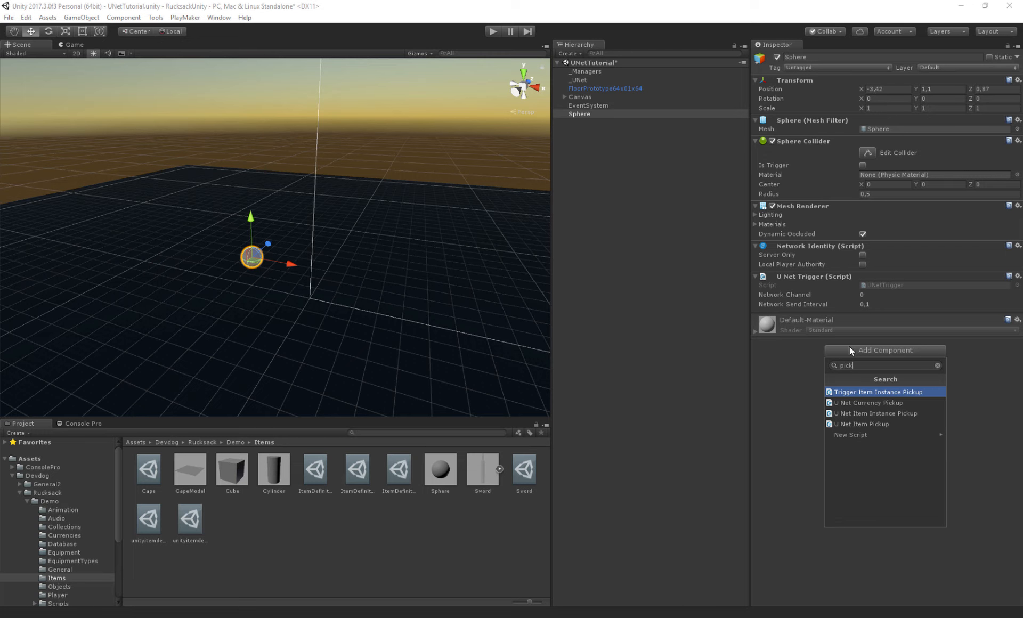
{"action": "key", "text": "Down"}
{"action": "key", "text": "Down"}
{"action": "key", "text": "Down"}
{"action": "key", "text": "Return"}
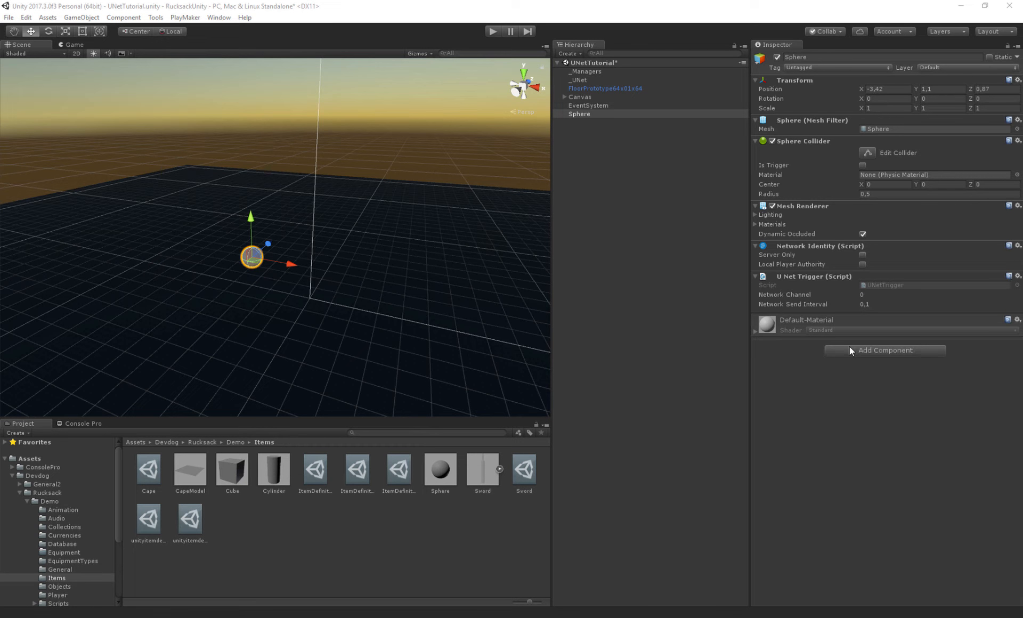
{"action": "left_click", "coordinate": [1016, 334]}
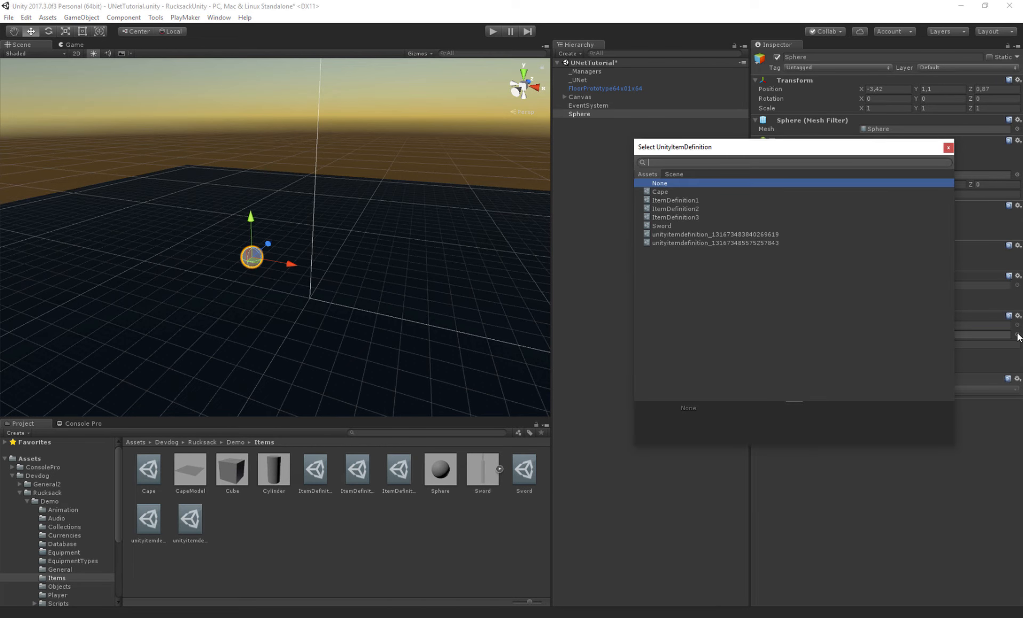
{"action": "double_click", "coordinate": [729, 237]}
{"action": "left_click", "coordinate": [884, 345]}
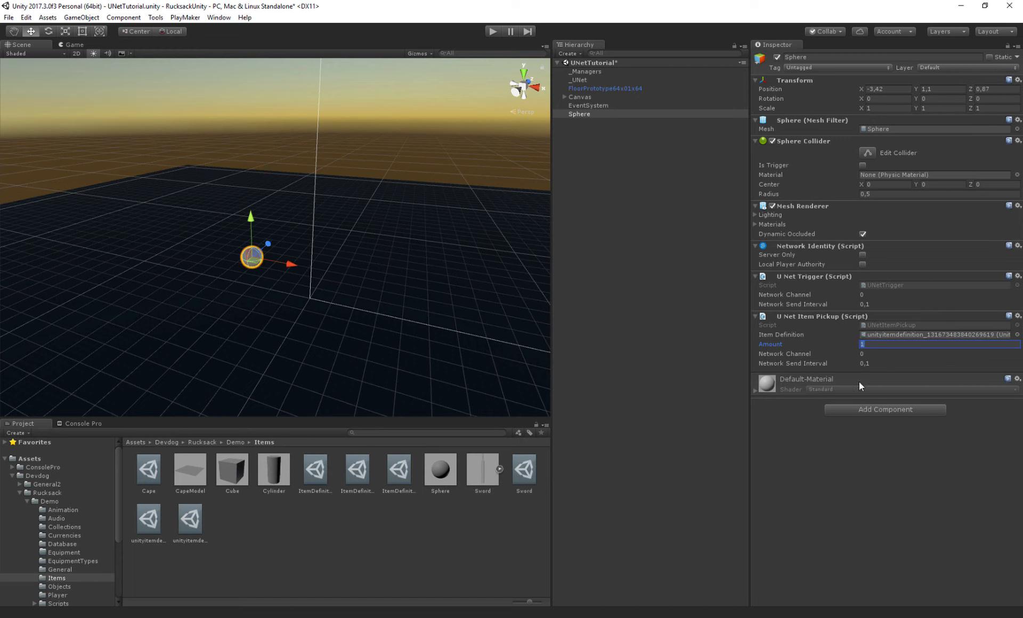
- Add a Trigger Input Handler component to the Sphere
{"action": "left_click", "coordinate": [851, 411]}
{"action": "type", "text": "input handler"}
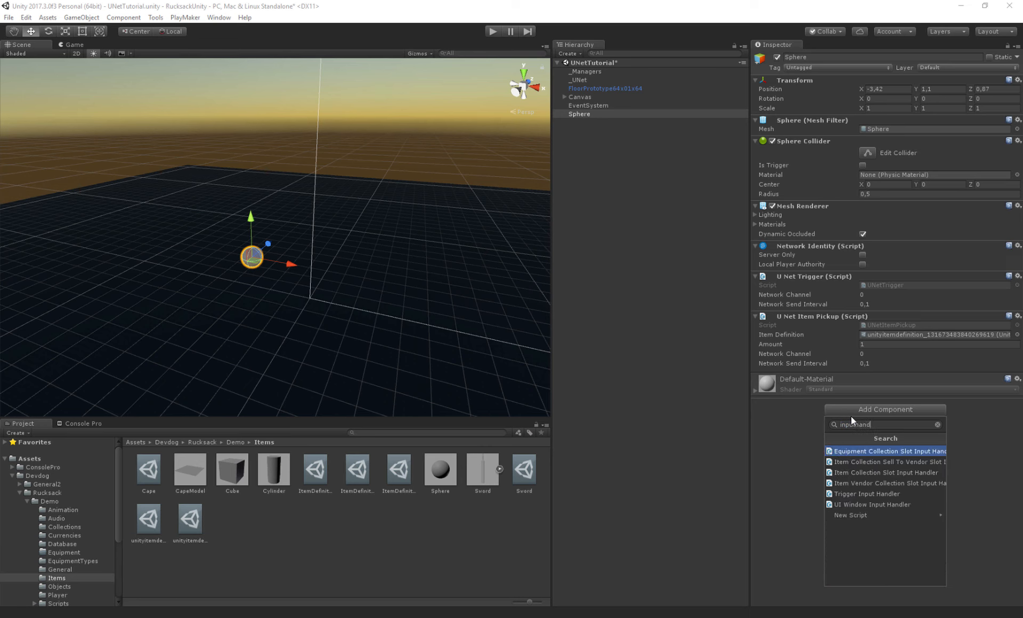
{"action": "key", "text": "Down"}
{"action": "key", "text": "Down"}
{"action": "key", "text": "Down"}
{"action": "key", "text": "Down"}
{"action": "key", "text": "Return"}
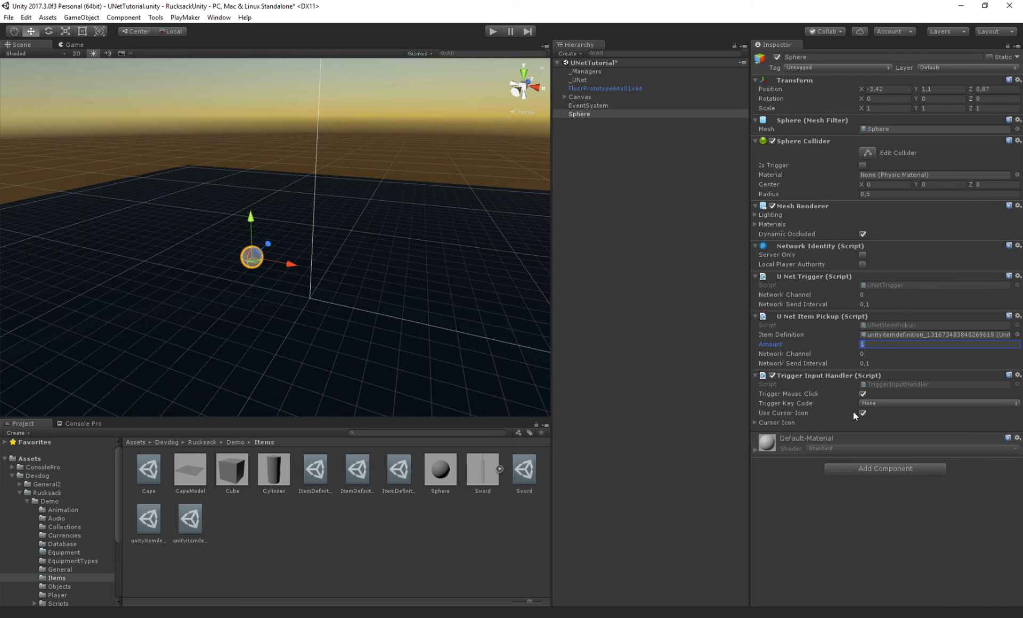
{"action": "left_click", "coordinate": [784, 395]}
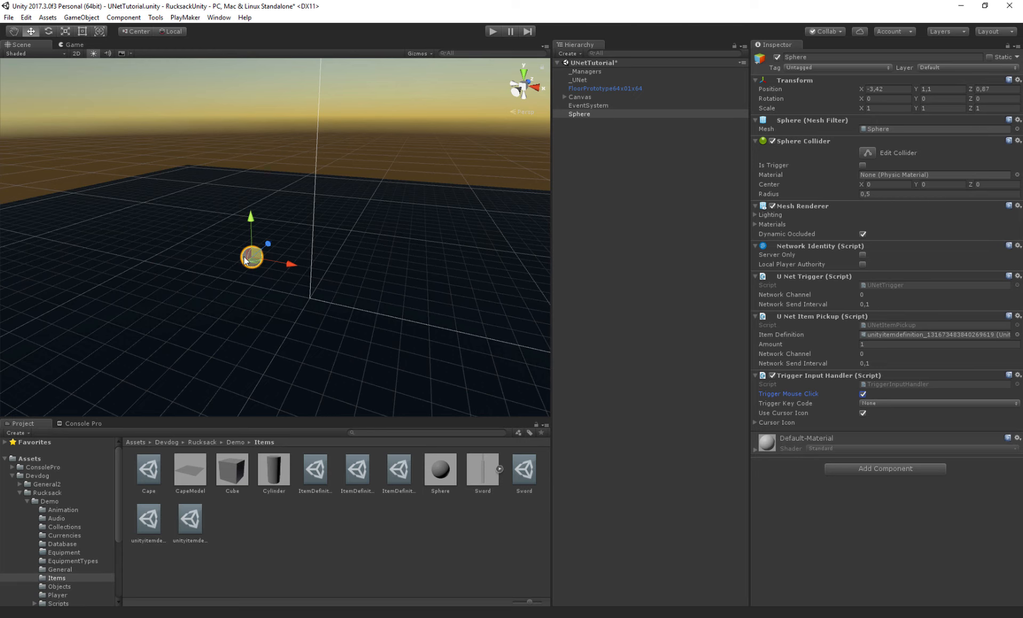
- Create an empty child object under the Sphere named RangeHandler
{"action": "right_click", "coordinate": [578, 113]}
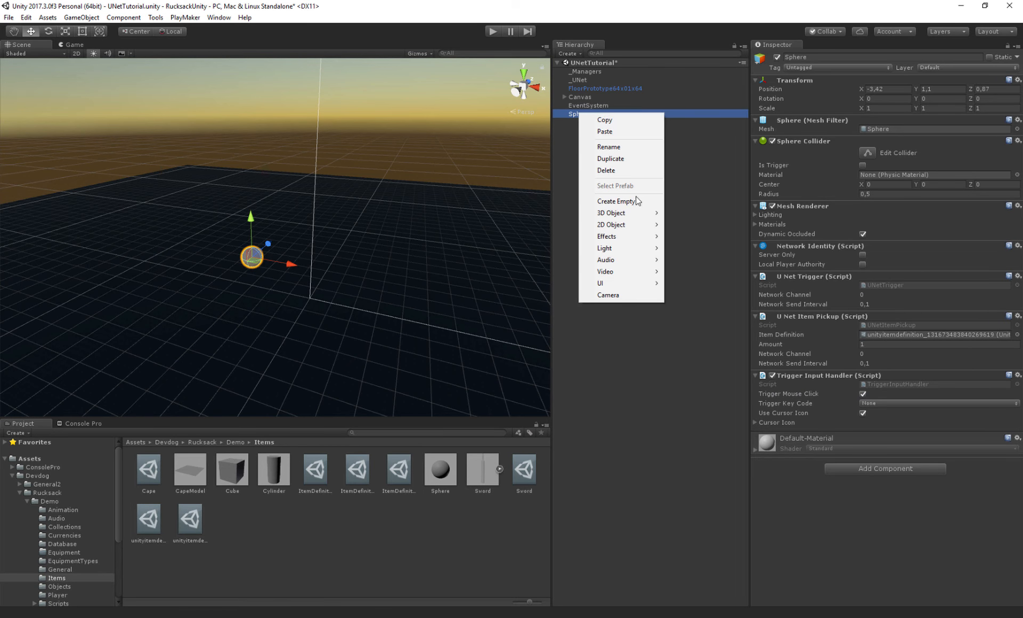
{"action": "left_click", "coordinate": [632, 202]}
{"action": "left_click", "coordinate": [835, 57]}
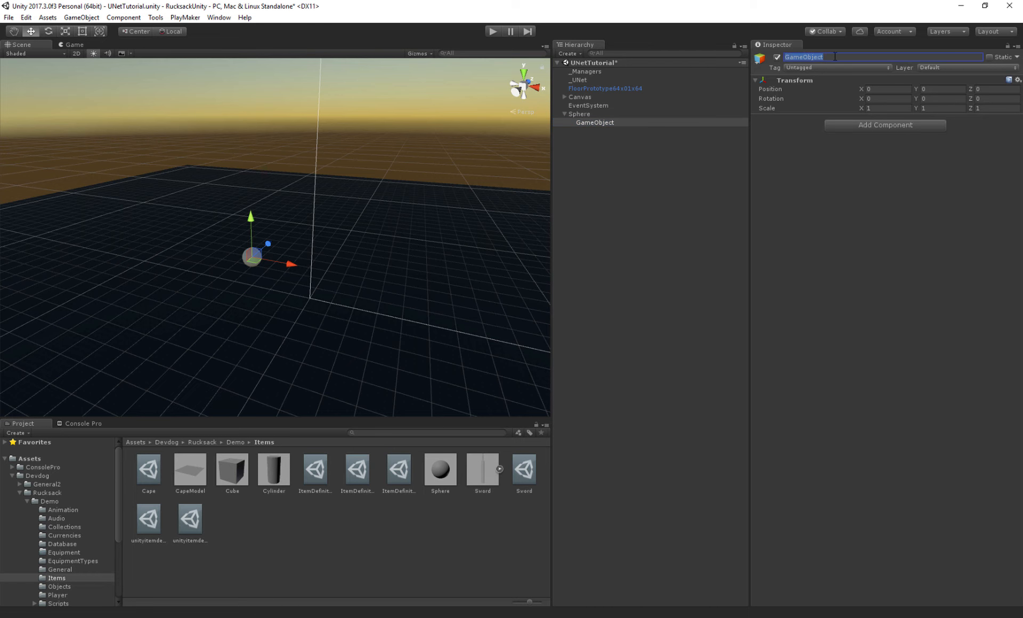
{"action": "type", "text": "RangeHandler"}
{"action": "key", "text": "Return"}
- Add a Trigger Range Handler component to RangeHandler
{"action": "left_click", "coordinate": [876, 127]}
{"action": "type", "text": "triggerhand"}
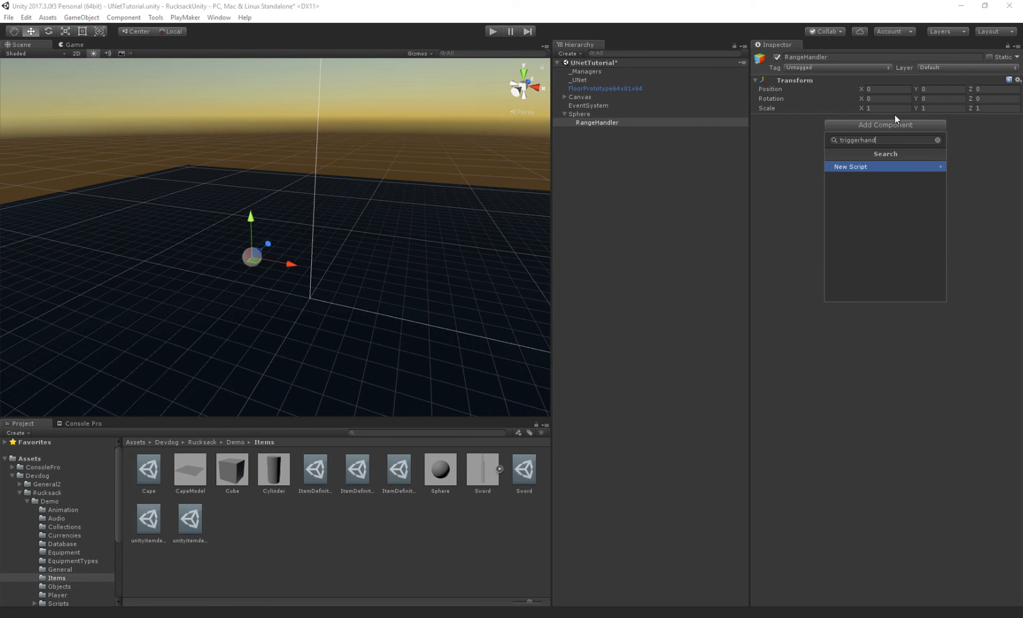
{"action": "key", "text": "ctrl+a"}
{"action": "type", "text": "Trigger ra"}
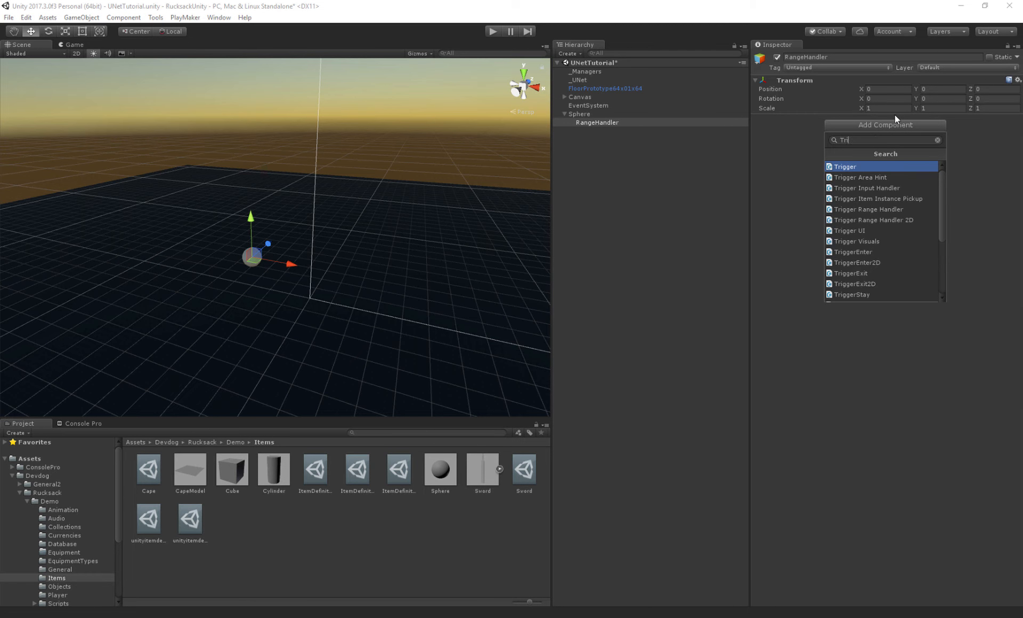
{"action": "type", "text": "nge"}
{"action": "key", "text": "Return"}
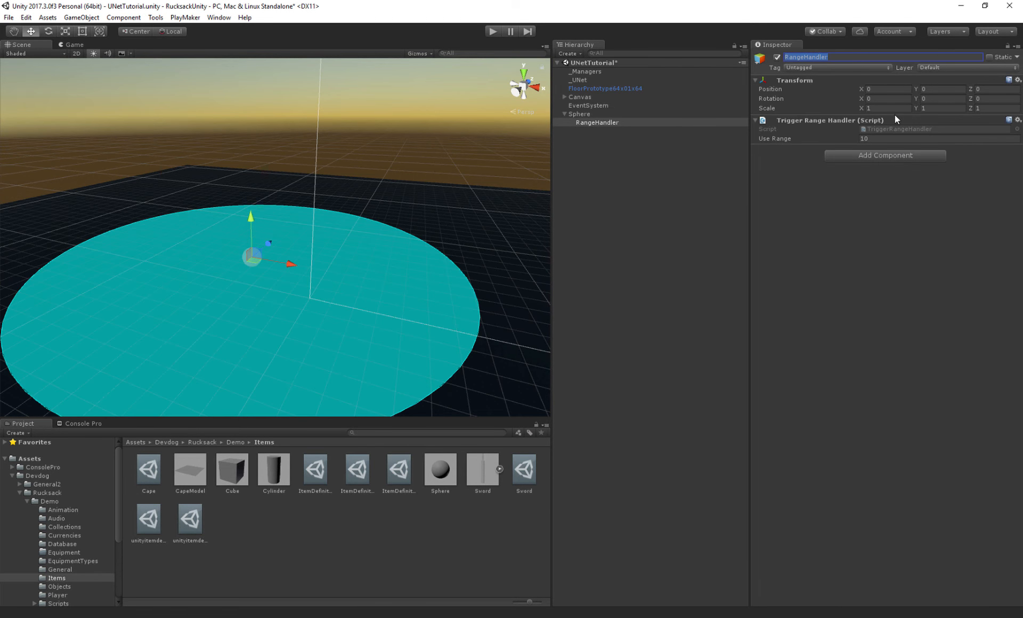
- Set the Trigger Range Handler's Use Range to 10
{"action": "left_click_drag", "start_coordinate": [315, 250], "coordinate": [306, 279], "text": "alt"}
{"action": "left_click_drag", "start_coordinate": [775, 139], "coordinate": [852, 142]}
{"action": "type", "text": "10"}
{"action": "key", "text": "Return"}
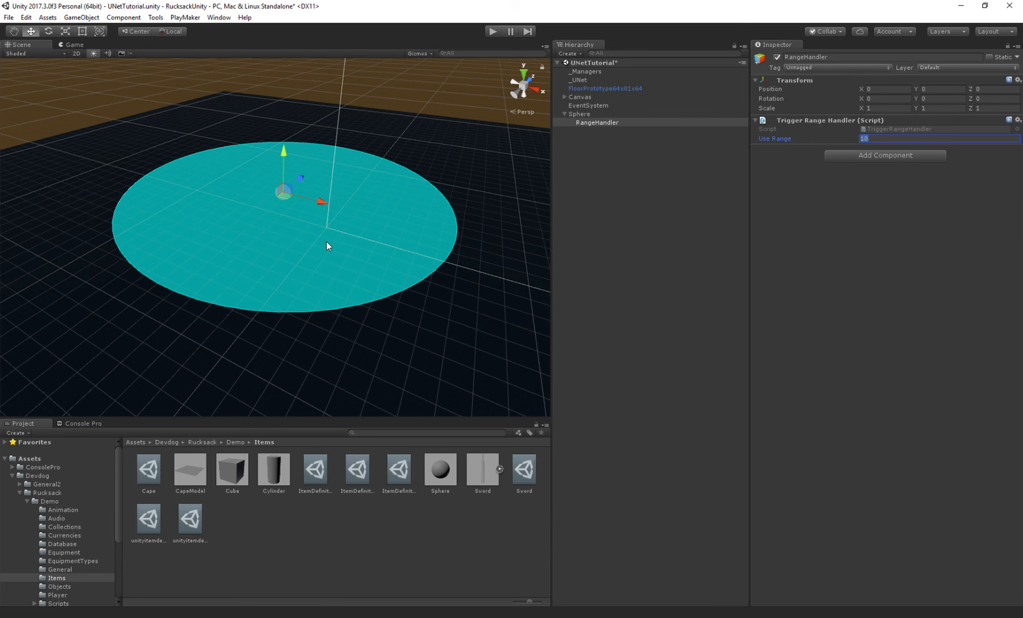
- Open the Devdog_Demo folder and inspect the Player prefab's Capsule Collider and Rigidbody settings
{"action": "left_click_drag", "start_coordinate": [327, 241], "coordinate": [394, 234], "text": "alt"}
{"action": "left_click_drag", "start_coordinate": [327, 258], "coordinate": [391, 171], "text": "alt"}
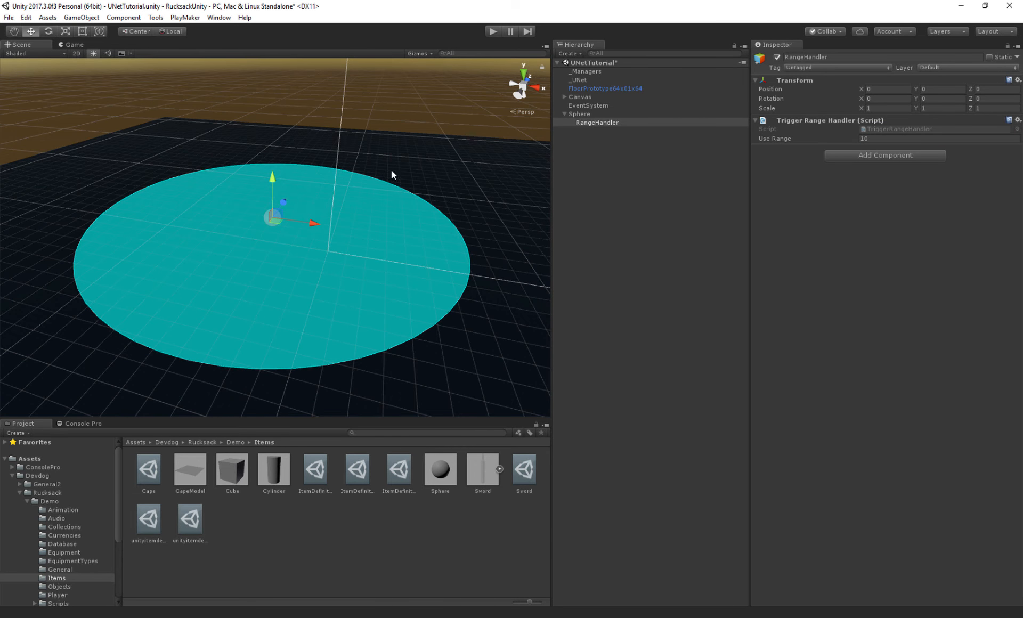
{"action": "left_click", "coordinate": [567, 116]}
{"action": "left_click", "coordinate": [565, 114]}
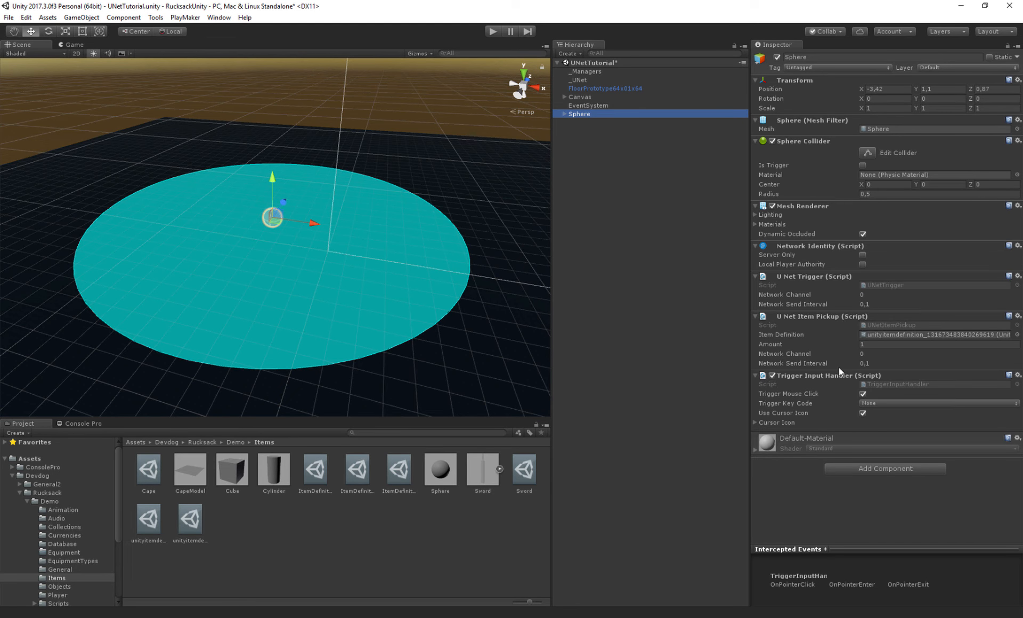
{"action": "left_click", "coordinate": [27, 501]}
{"action": "left_click", "coordinate": [20, 492]}
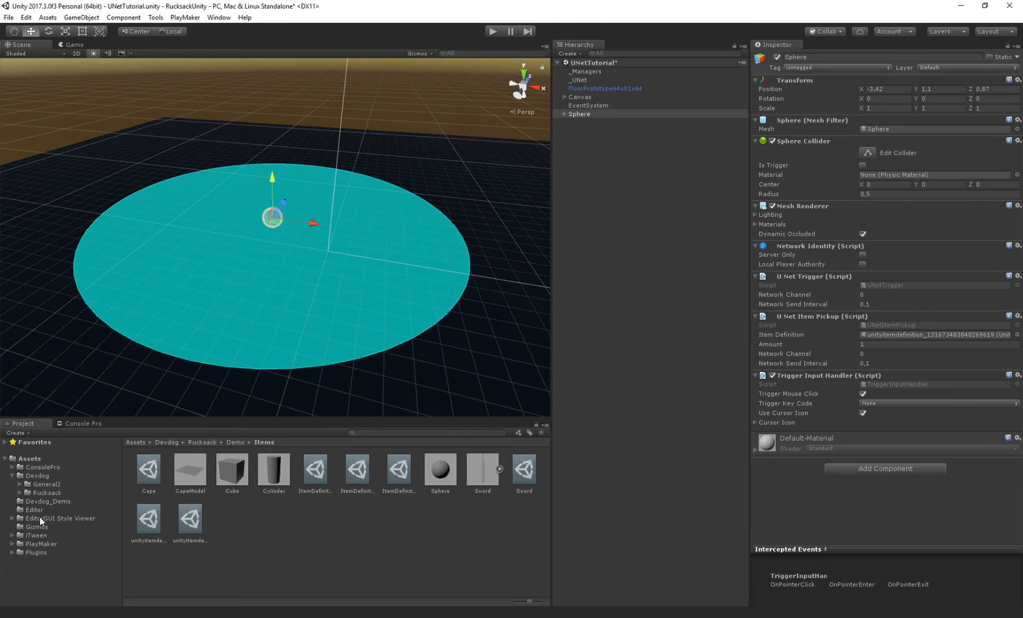
{"action": "left_click", "coordinate": [36, 501]}
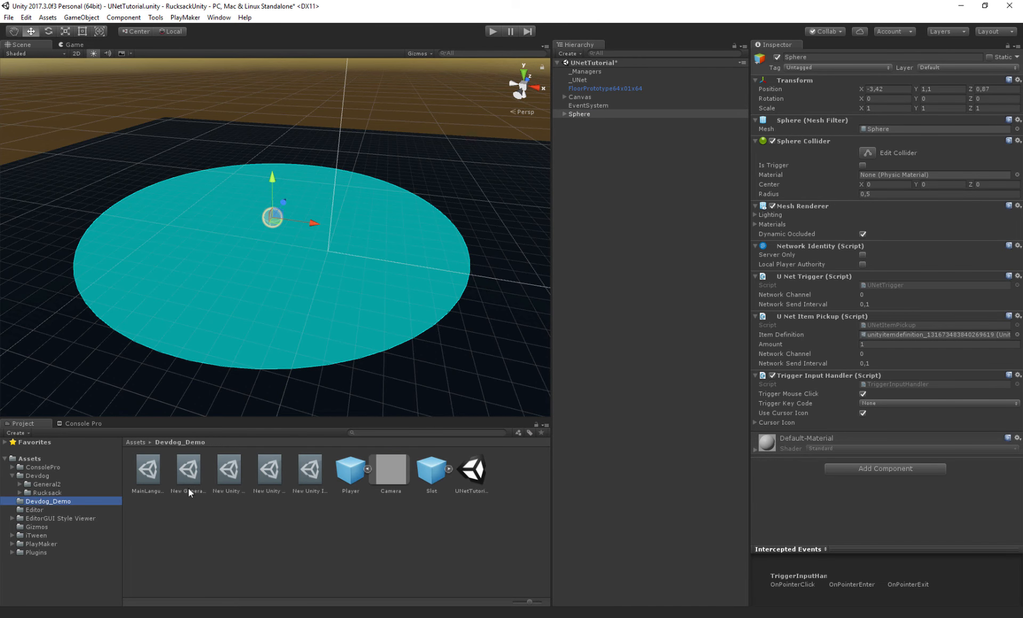
{"action": "left_click", "coordinate": [357, 468]}
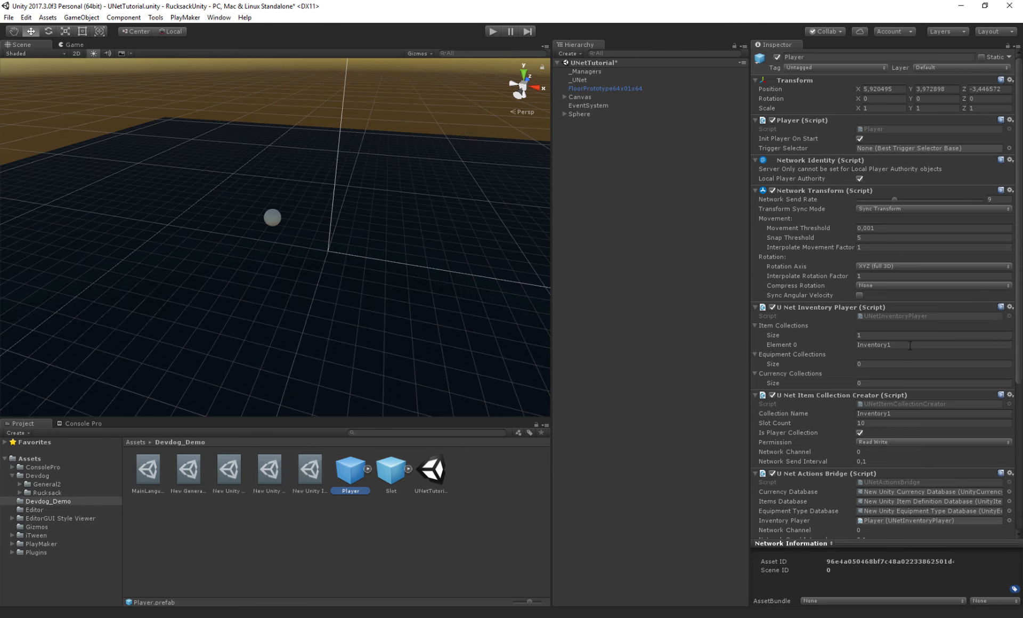
{"action": "scroll", "coordinate": [892, 341], "scroll_direction": "down", "scroll_amount": 3}
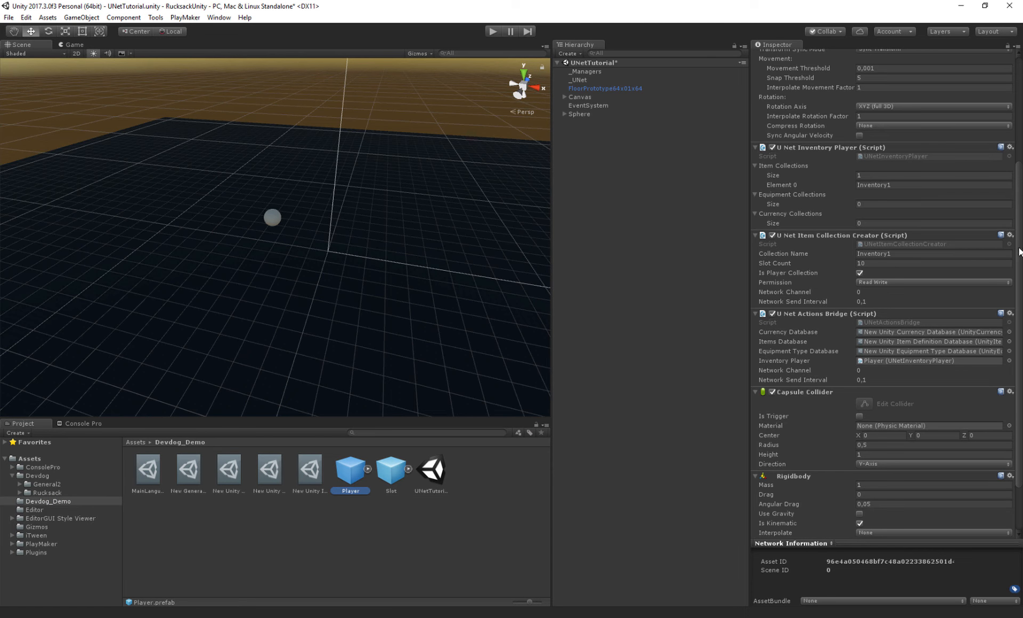
{"action": "scroll", "coordinate": [1018, 251], "scroll_direction": "down", "scroll_amount": 3}
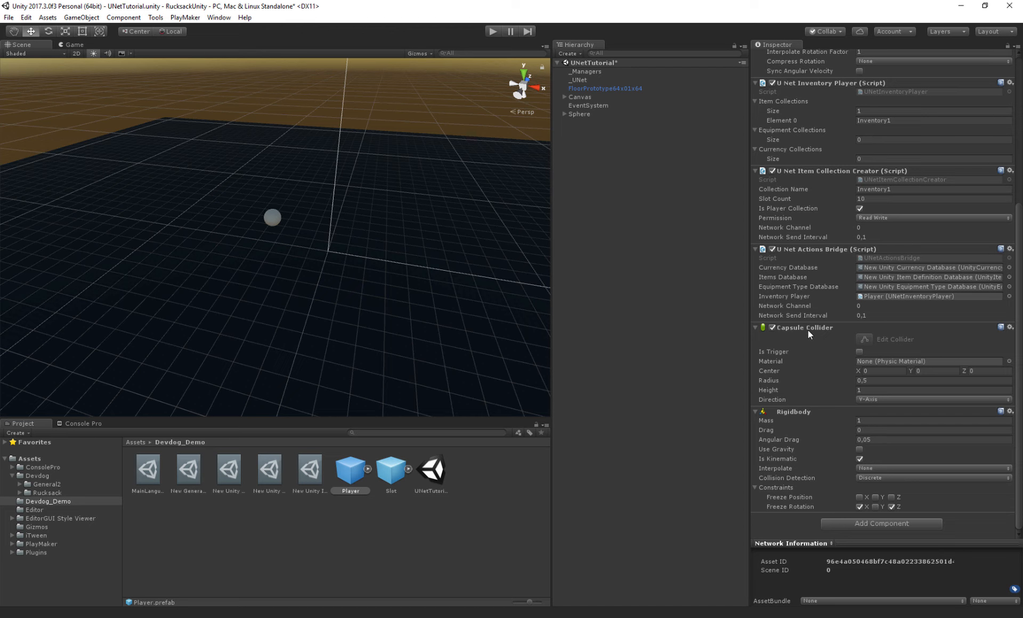
{"action": "left_click", "coordinate": [775, 360]}
{"action": "right_click_drag", "start_coordinate": [336, 237], "coordinate": [341, 221]}
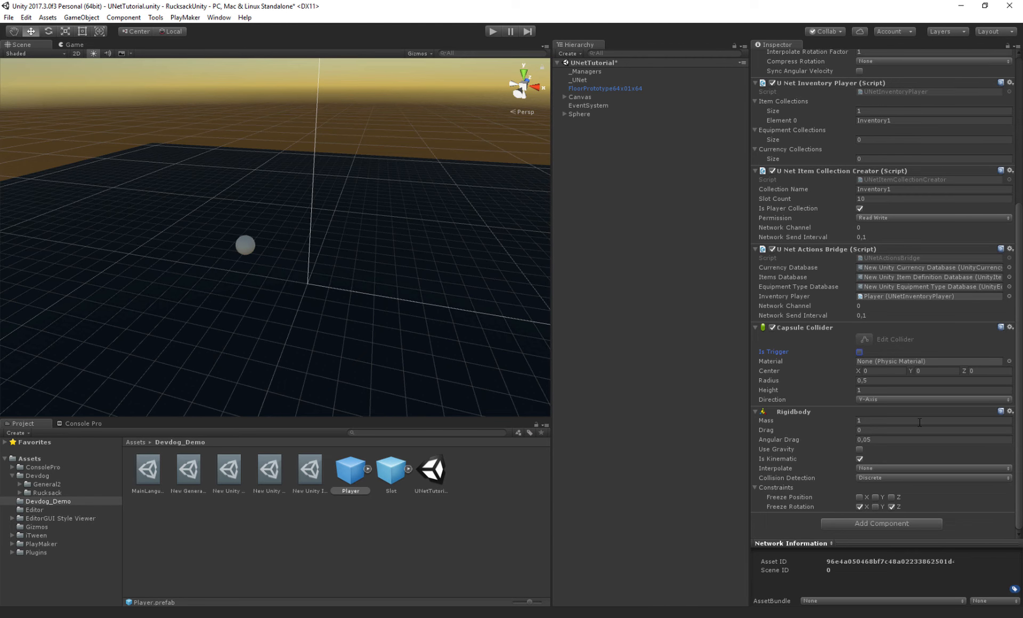
{"action": "left_click", "coordinate": [781, 458]}
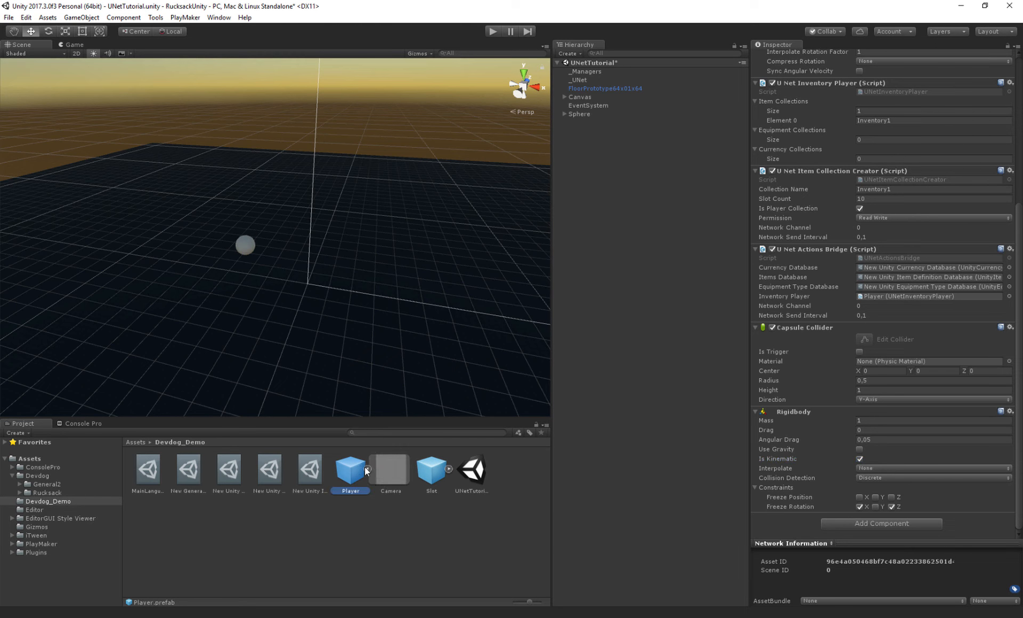
- Set the Camera prefab's Physics Raycaster Event Mask to everything except Ignore Raycast, then save the scene
{"action": "left_click", "coordinate": [386, 469]}
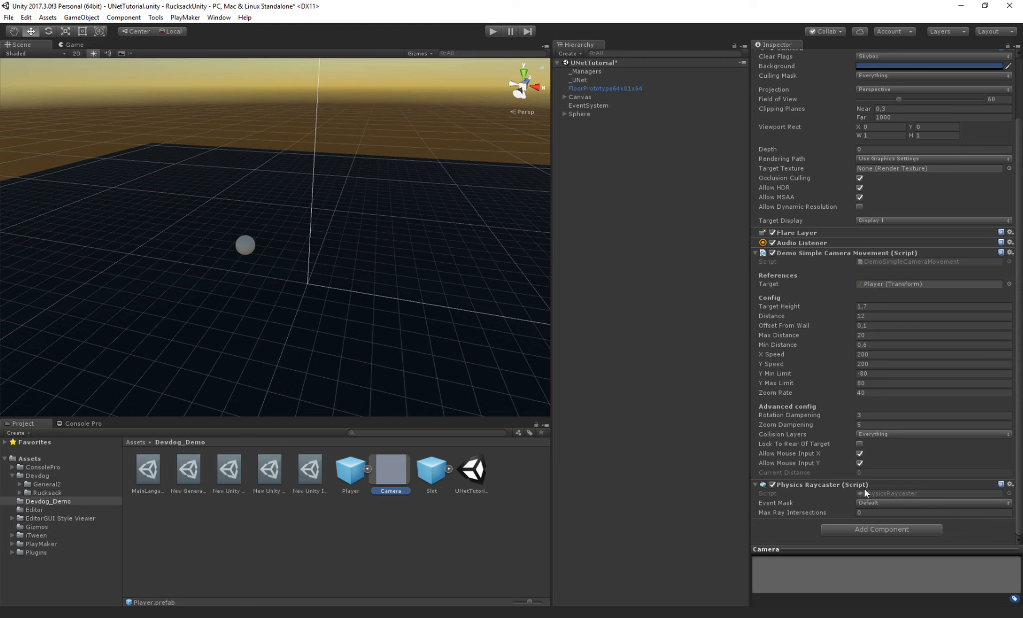
{"action": "left_click", "coordinate": [774, 503]}
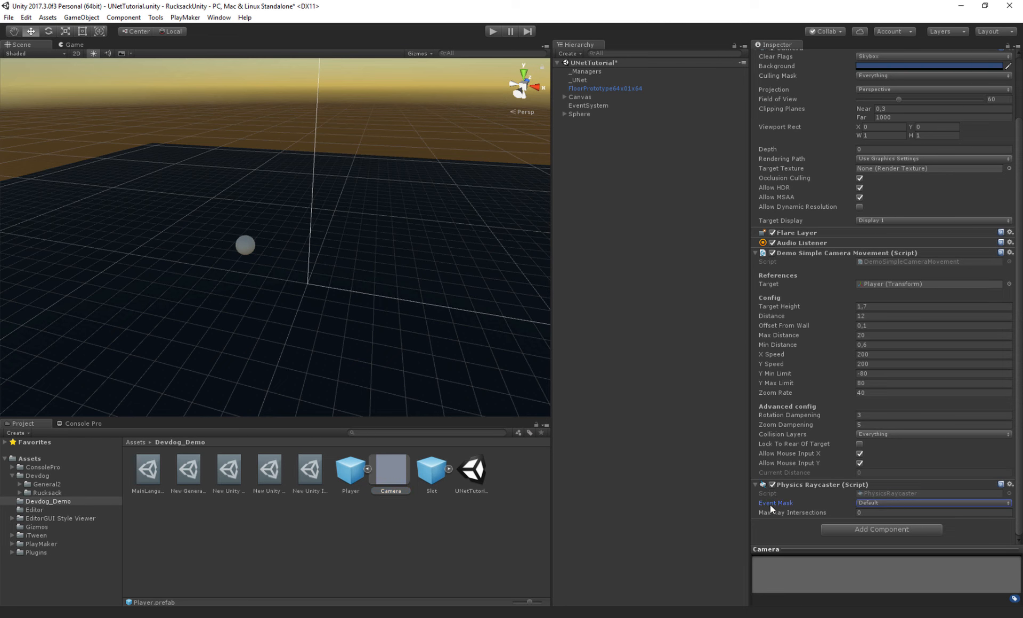
{"action": "left_click", "coordinate": [868, 503]}
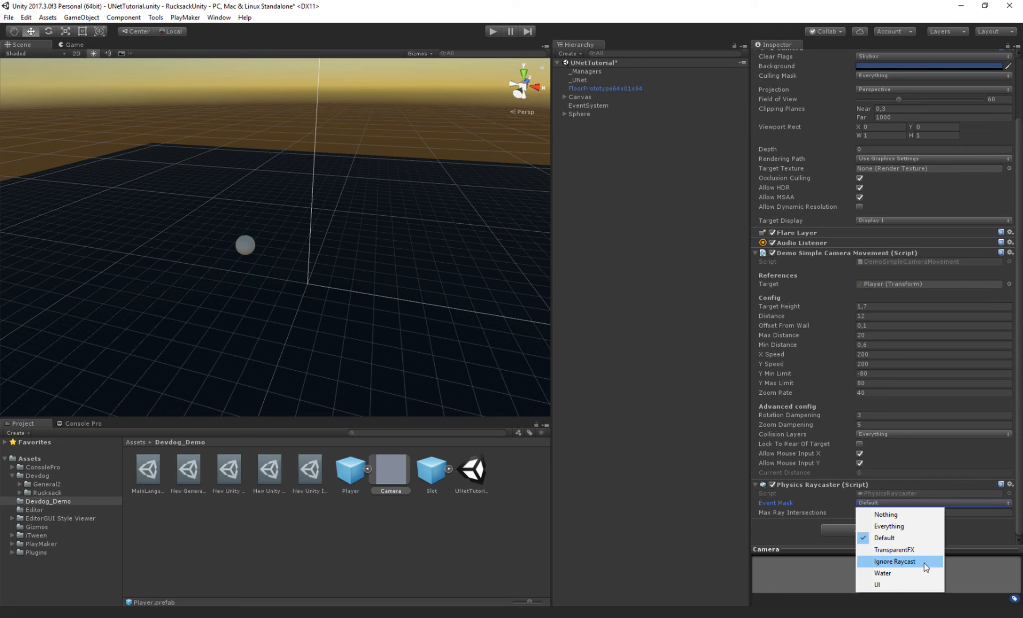
{"action": "left_click", "coordinate": [880, 527]}
{"action": "left_click", "coordinate": [871, 504]}
{"action": "left_click", "coordinate": [870, 562]}
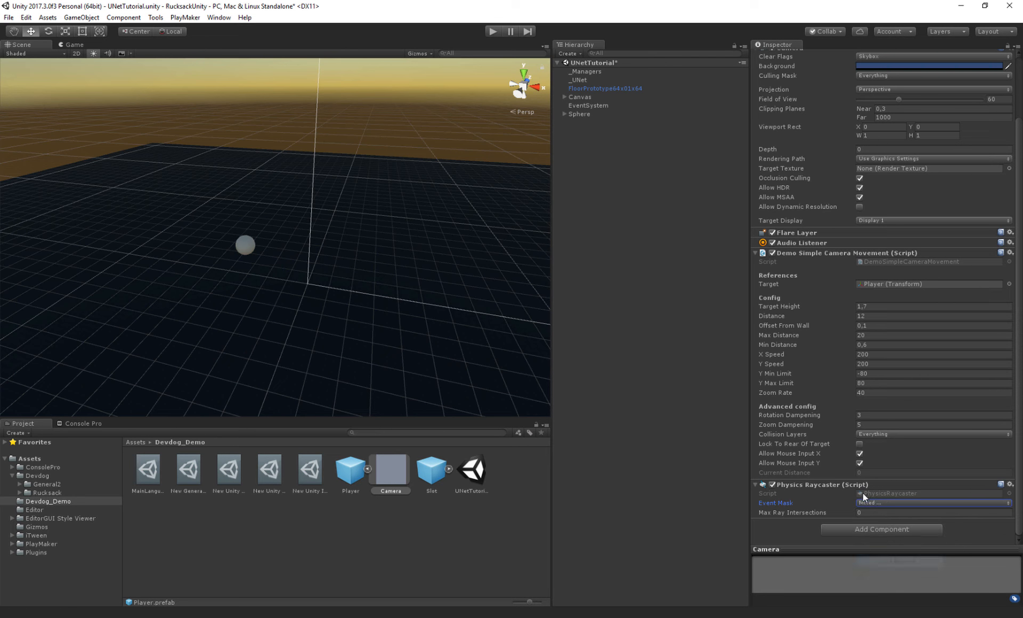
{"action": "left_click", "coordinate": [866, 503]}
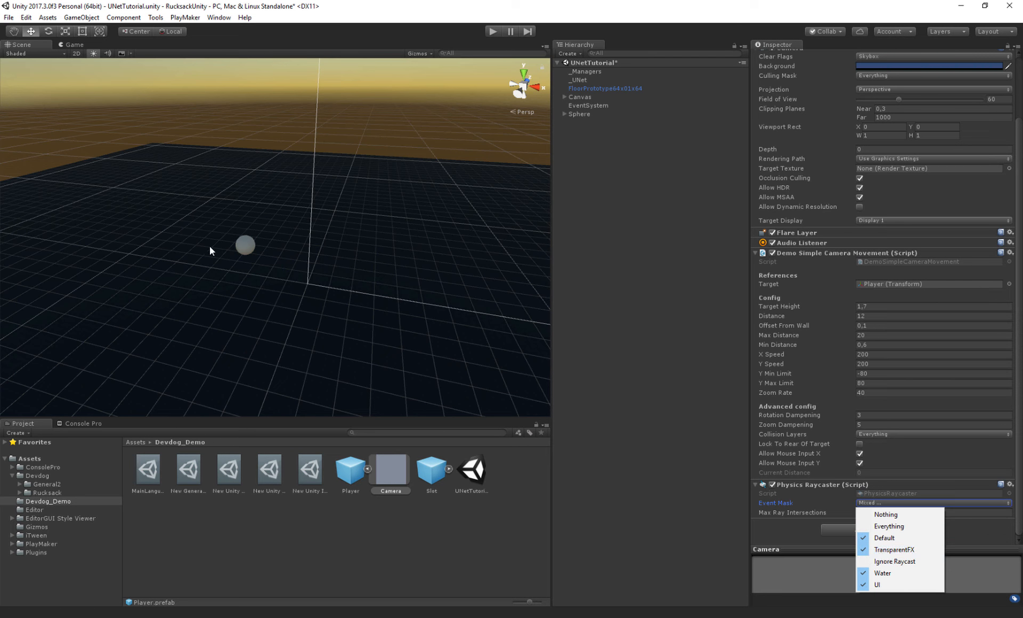
{"action": "right_click_drag", "start_coordinate": [388, 270], "coordinate": [380, 279]}
{"action": "key", "text": "ctrl+s"}
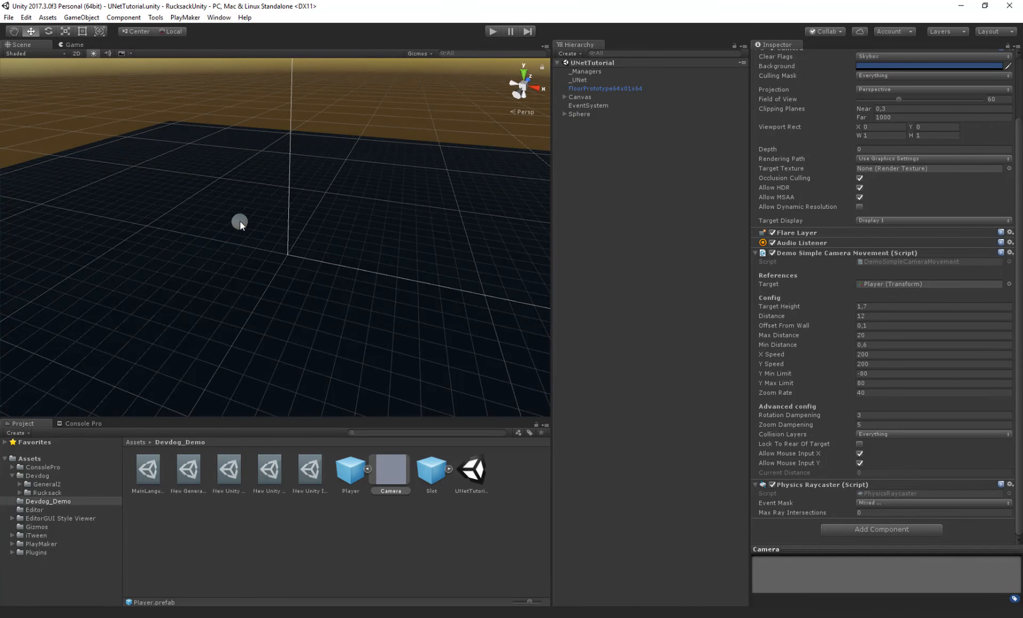
- Play the scene as LAN Host and pick up the item by clicking the sphere
{"action": "left_click", "coordinate": [239, 221]}
{"action": "scroll", "coordinate": [425, 258], "scroll_direction": "up", "scroll_amount": 1}
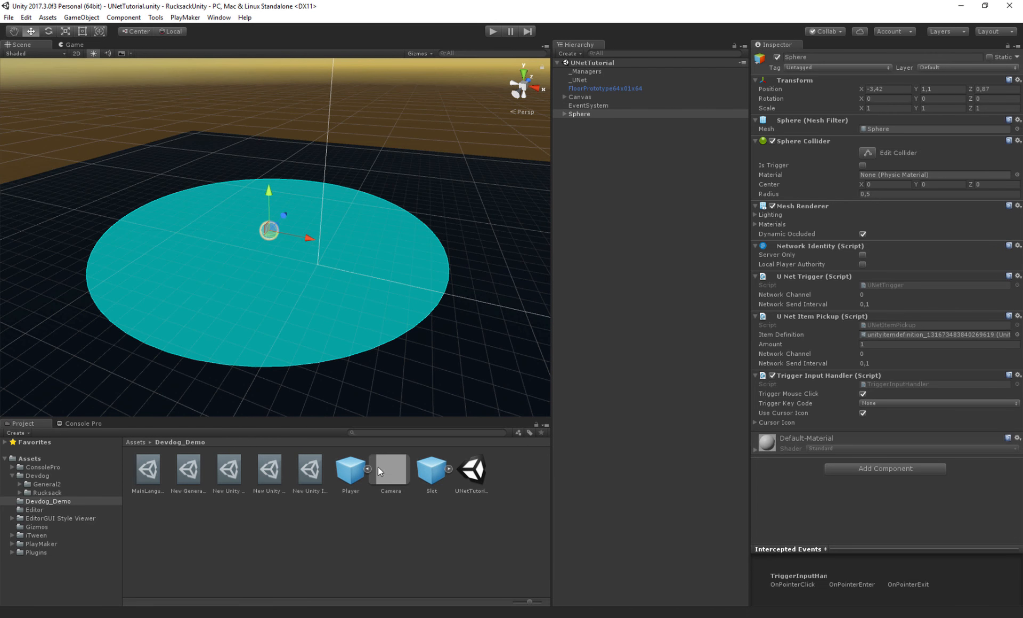
{"action": "left_click", "coordinate": [370, 465]}
{"action": "left_click", "coordinate": [369, 468]}
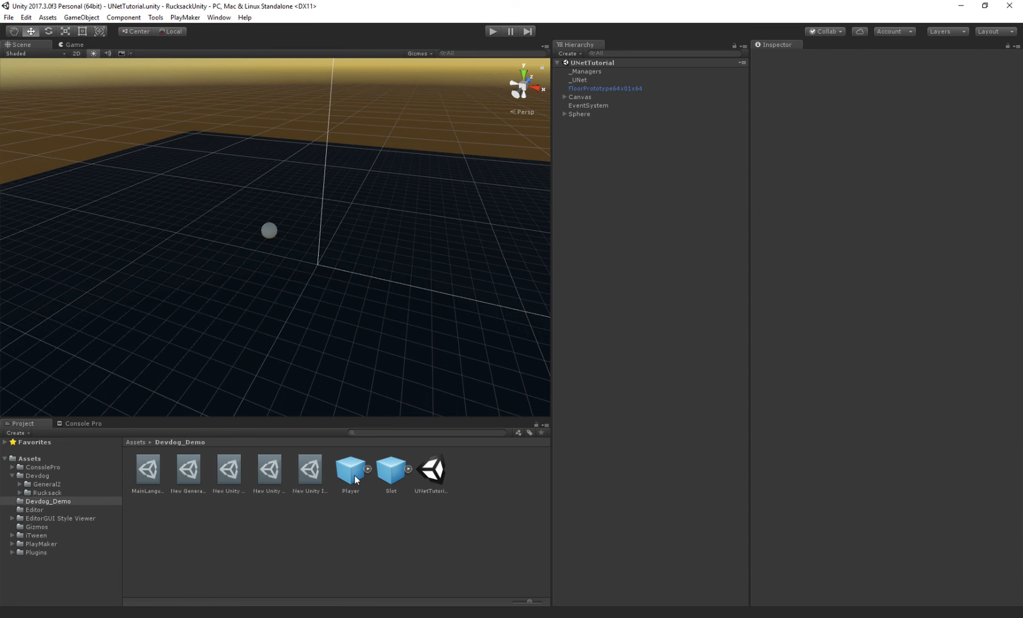
{"action": "left_click", "coordinate": [493, 31]}
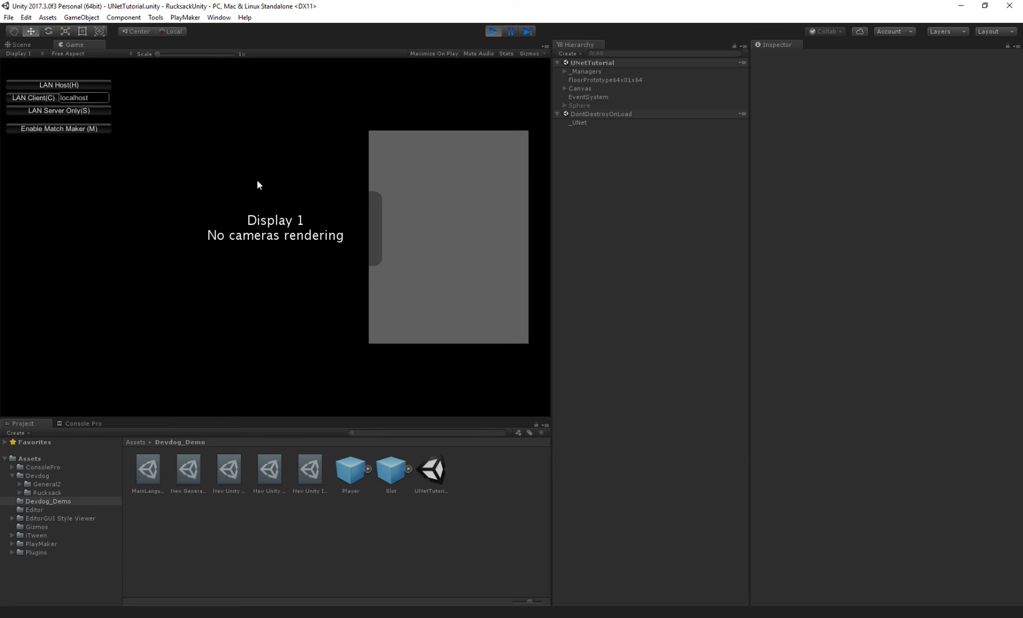
{"action": "left_click", "coordinate": [68, 83]}
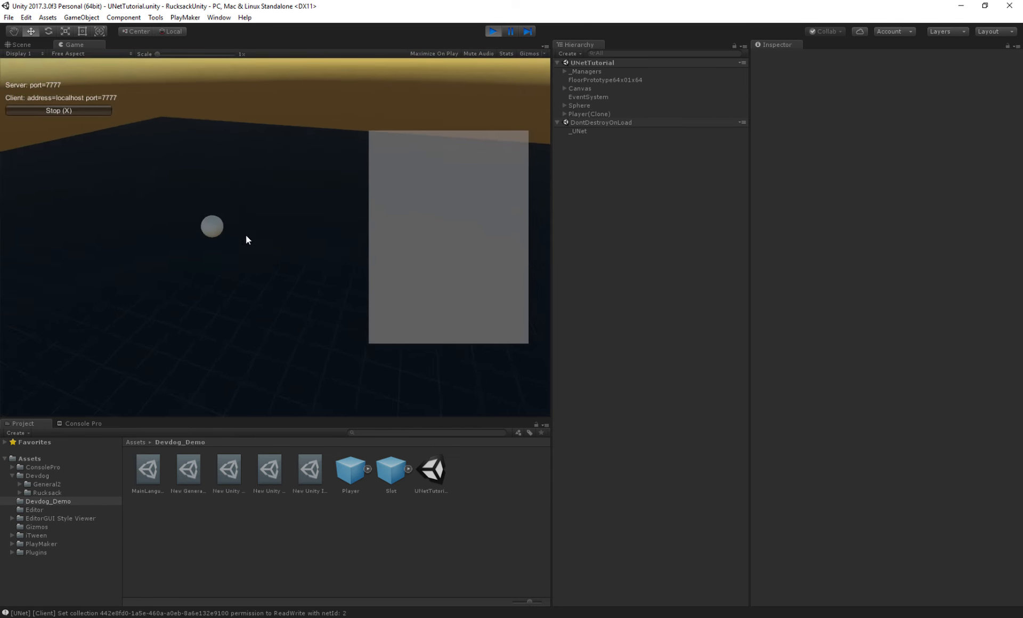
{"action": "left_click", "coordinate": [215, 226]}
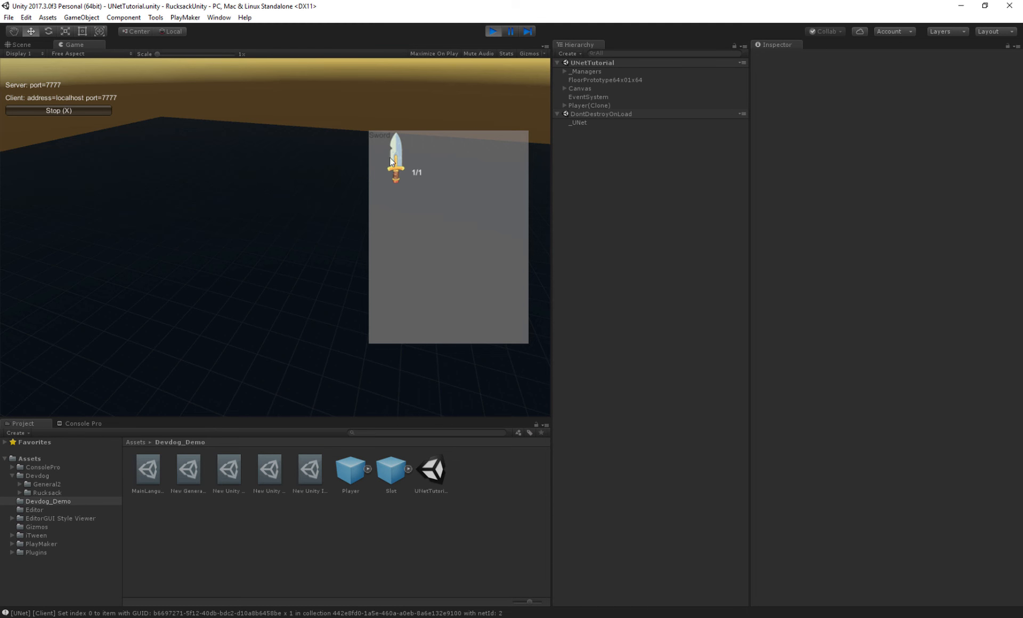
- Examine the Console Pro log entries produced by the pickup
{"action": "left_click", "coordinate": [79, 423]}
{"action": "left_click_drag", "start_coordinate": [155, 417], "coordinate": [181, 297]}
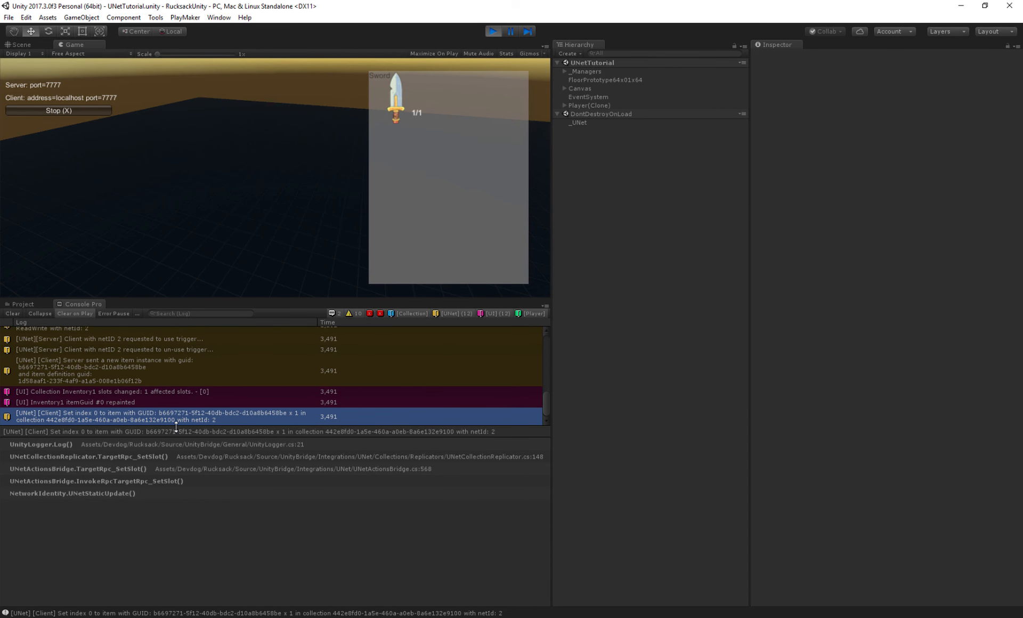
{"action": "left_click_drag", "start_coordinate": [176, 426], "coordinate": [176, 532]}
{"action": "scroll", "coordinate": [549, 446], "scroll_direction": "up", "scroll_amount": 10}
{"action": "left_click_drag", "start_coordinate": [552, 417], "coordinate": [496, 414]}
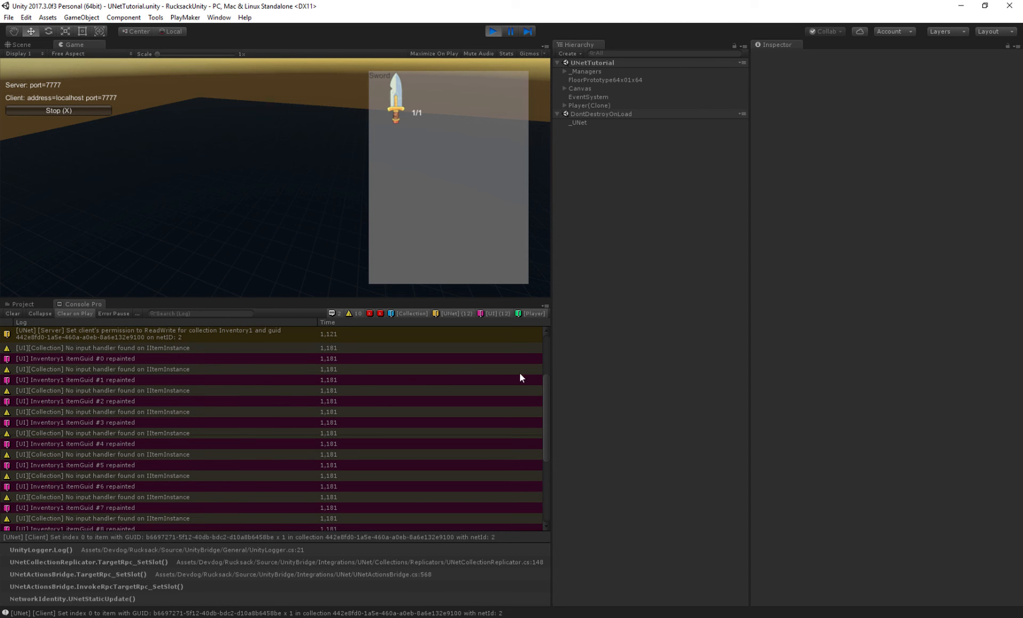
{"action": "scroll", "coordinate": [543, 406], "scroll_direction": "down", "scroll_amount": 12}
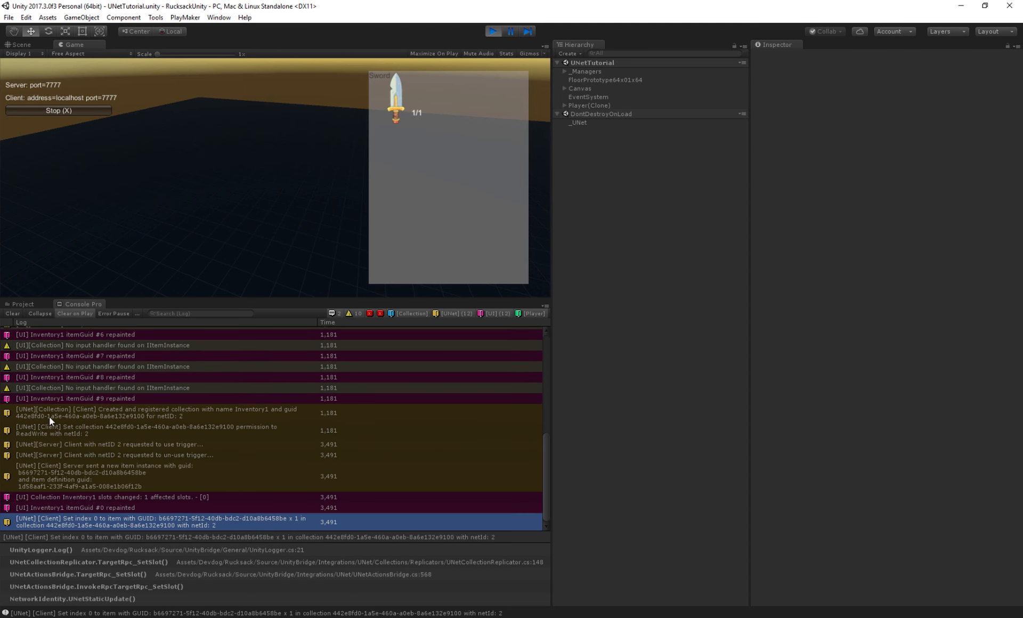
{"action": "left_click", "coordinate": [266, 420]}
{"action": "left_click", "coordinate": [95, 431]}
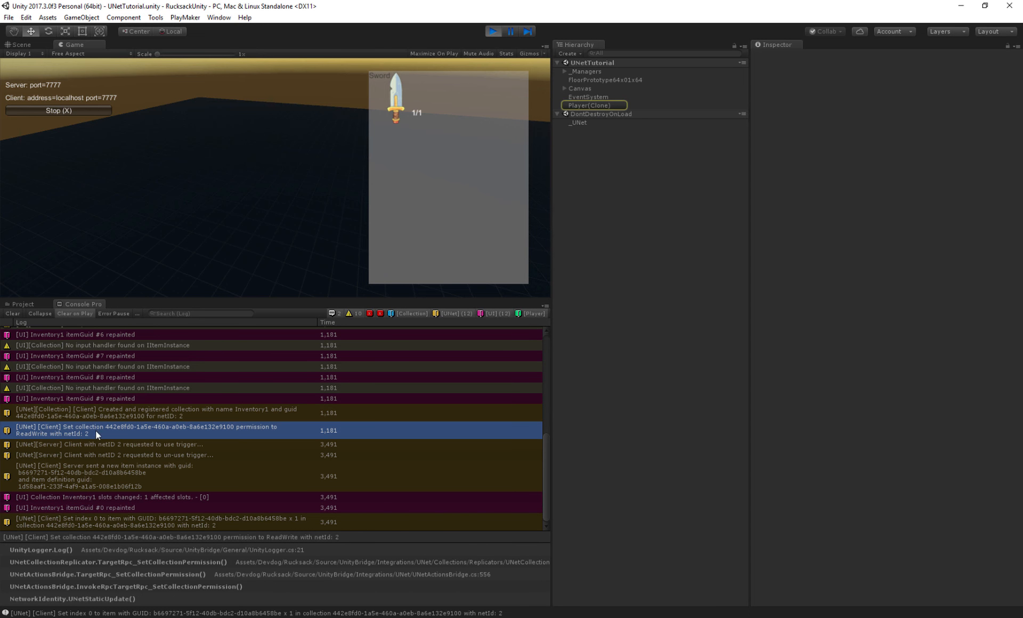
{"action": "left_click", "coordinate": [135, 444]}
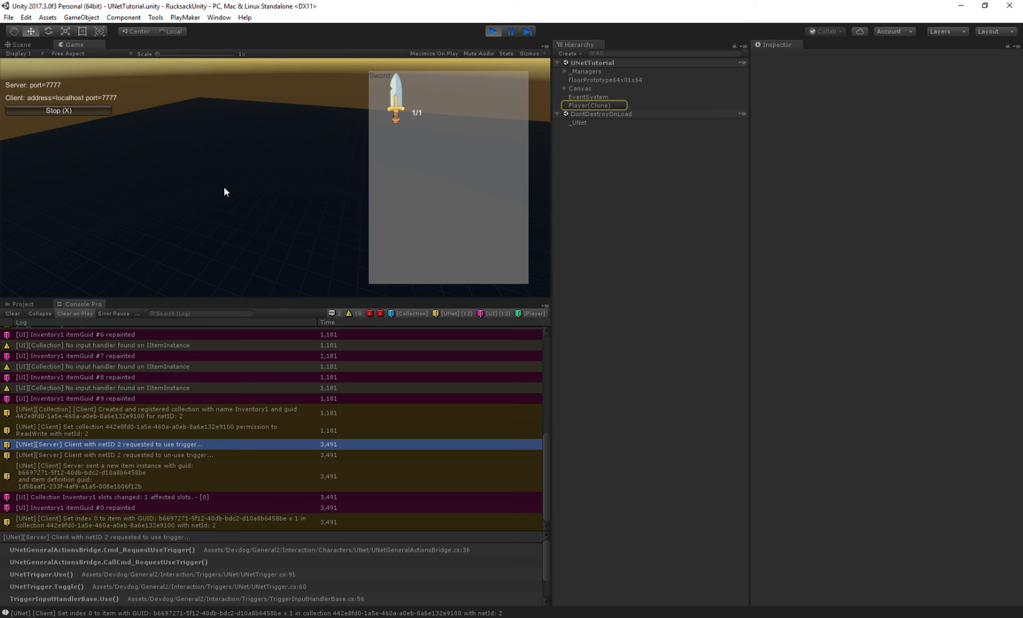
{"action": "left_click", "coordinate": [77, 455]}
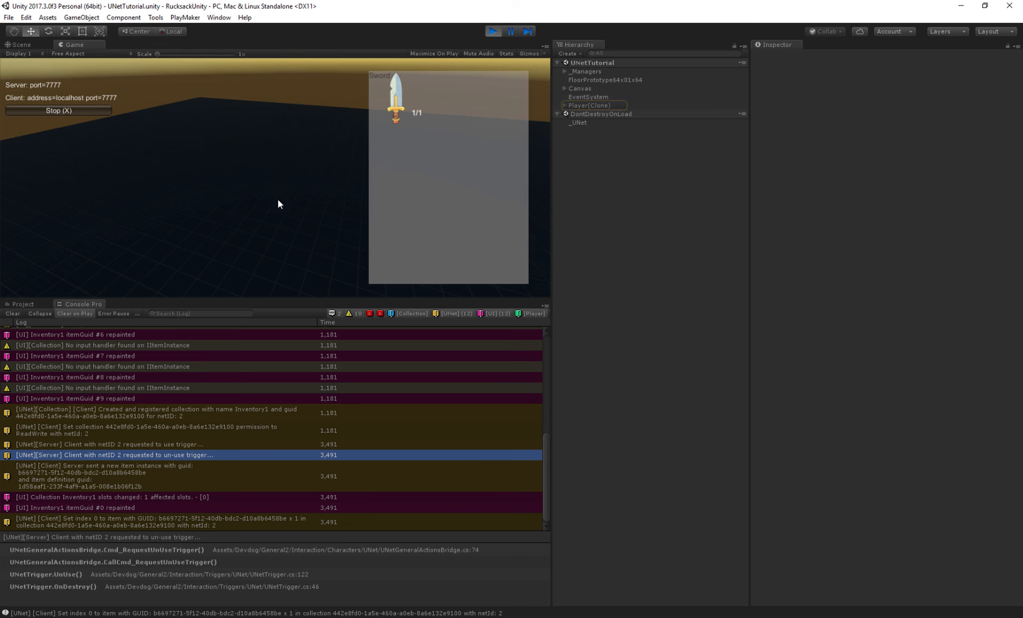
{"action": "left_click", "coordinate": [63, 466]}
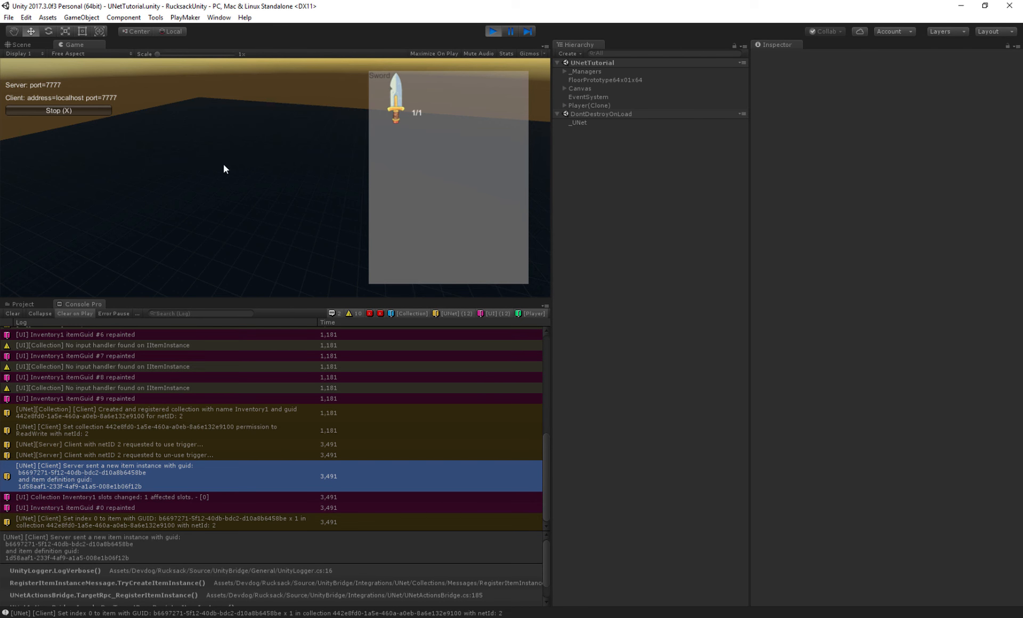
{"action": "left_click", "coordinate": [111, 496]}
{"action": "left_click", "coordinate": [114, 507]}
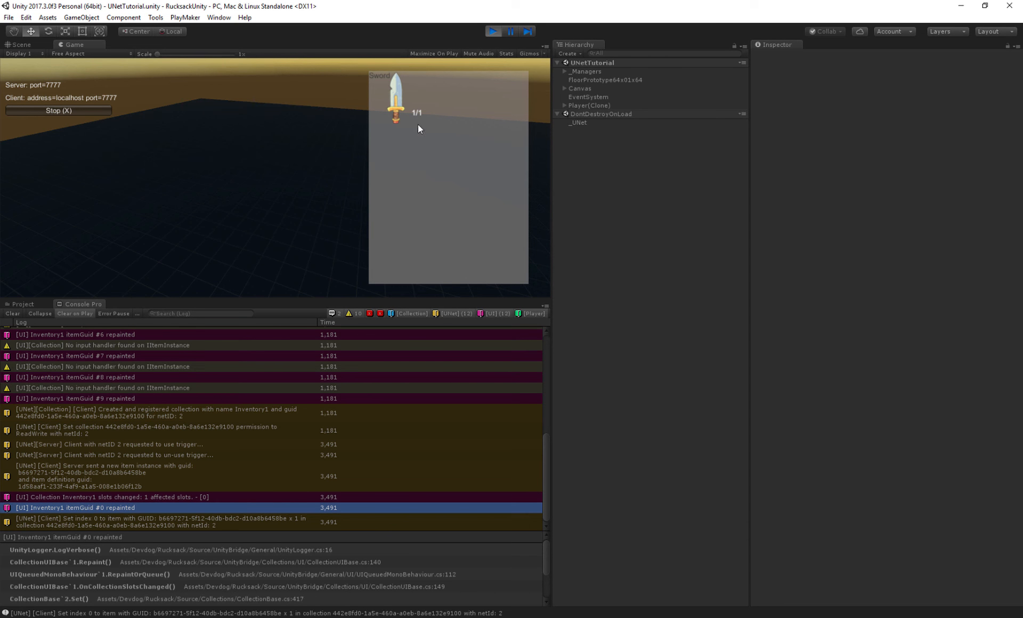
- Exit Play mode and return to the Project panel
{"action": "left_click", "coordinate": [494, 32]}
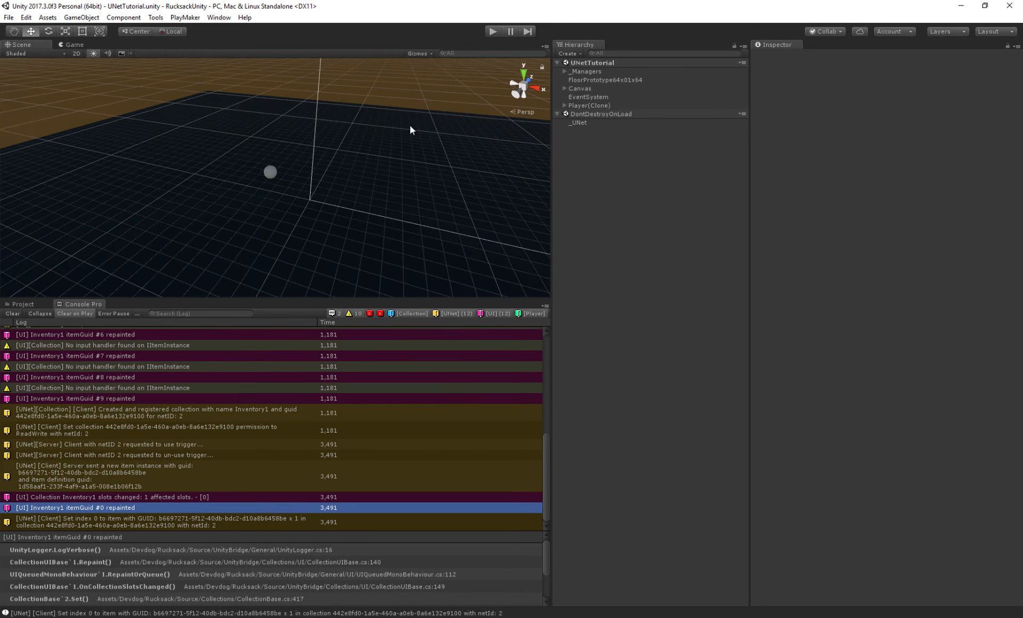
{"action": "left_click", "coordinate": [20, 312]}
{"action": "left_click", "coordinate": [24, 305]}
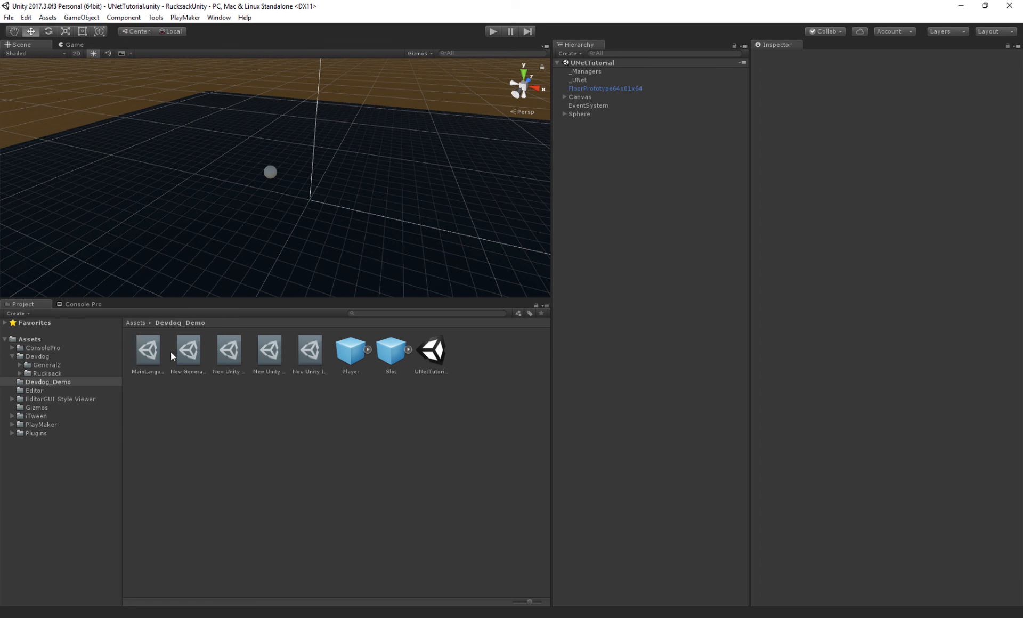
- Add an Item Collection Slot Input Handler component to the Slot prefab
{"action": "left_click_drag", "start_coordinate": [353, 302], "coordinate": [358, 400]}
{"action": "left_click", "coordinate": [384, 450]}
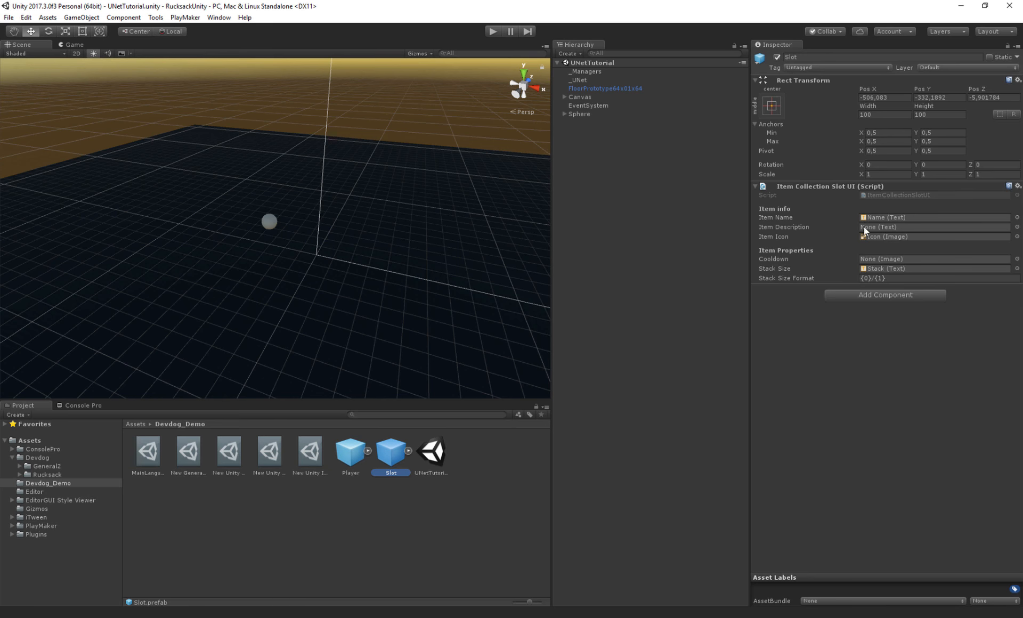
{"action": "left_click", "coordinate": [769, 279]}
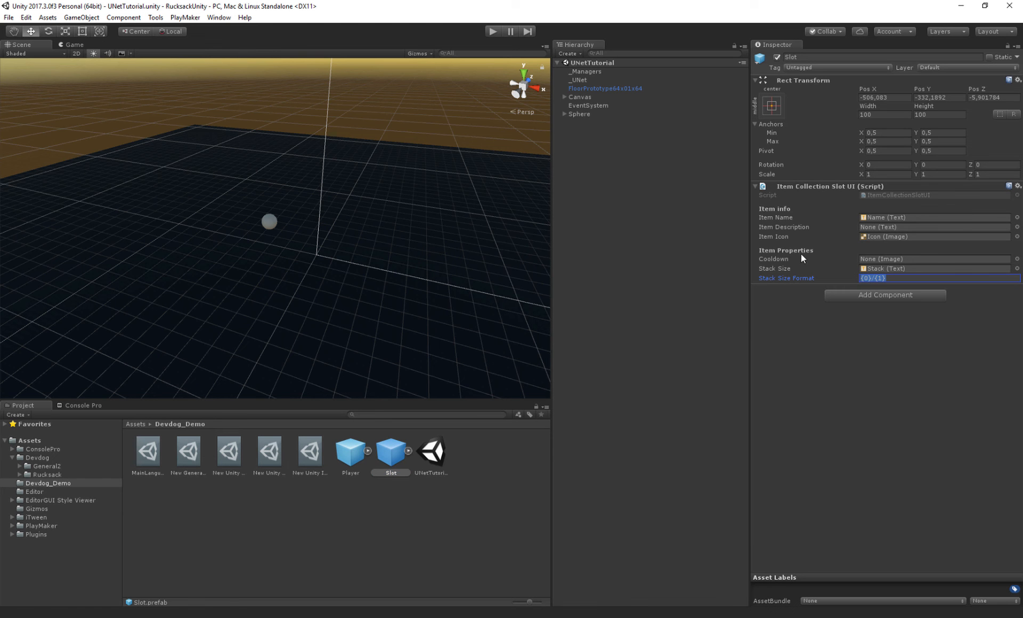
{"action": "right_click_drag", "start_coordinate": [350, 241], "coordinate": [358, 203]}
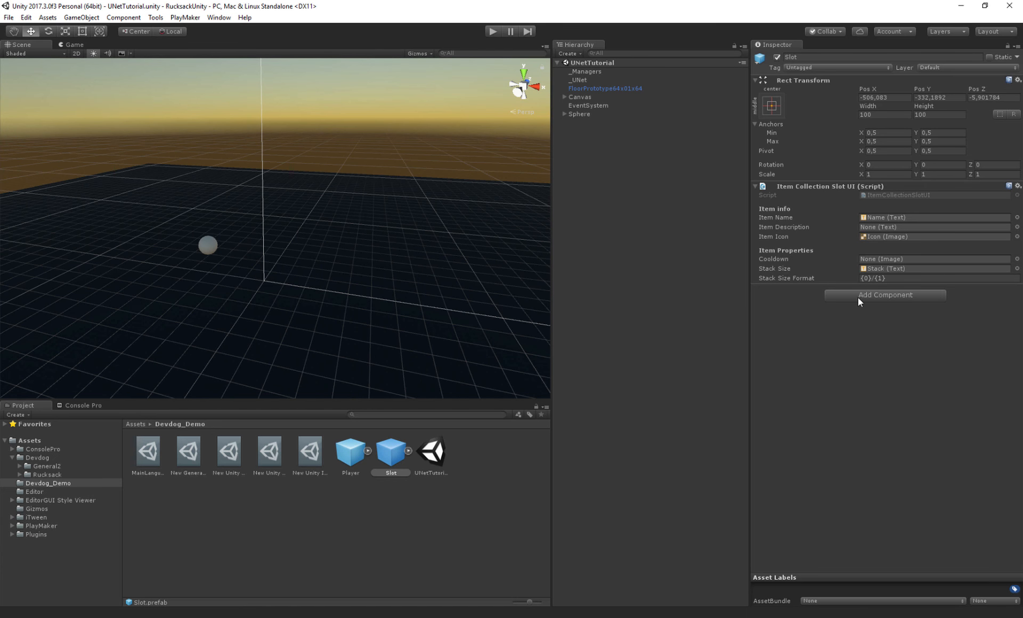
{"action": "left_click", "coordinate": [877, 296]}
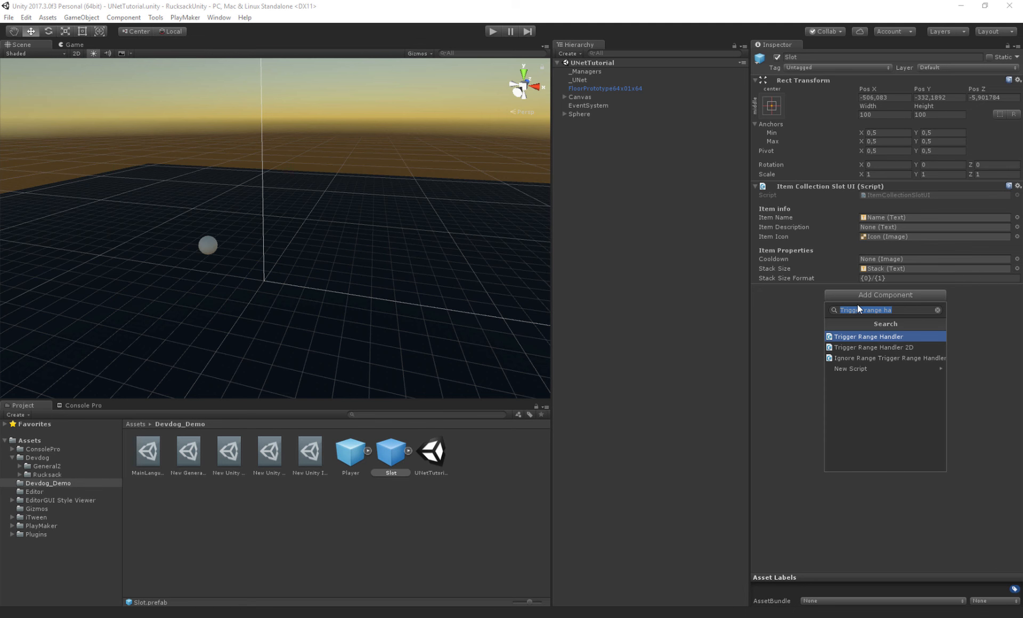
{"action": "key", "text": "BackSpace"}
{"action": "type", "text": "input handler"}
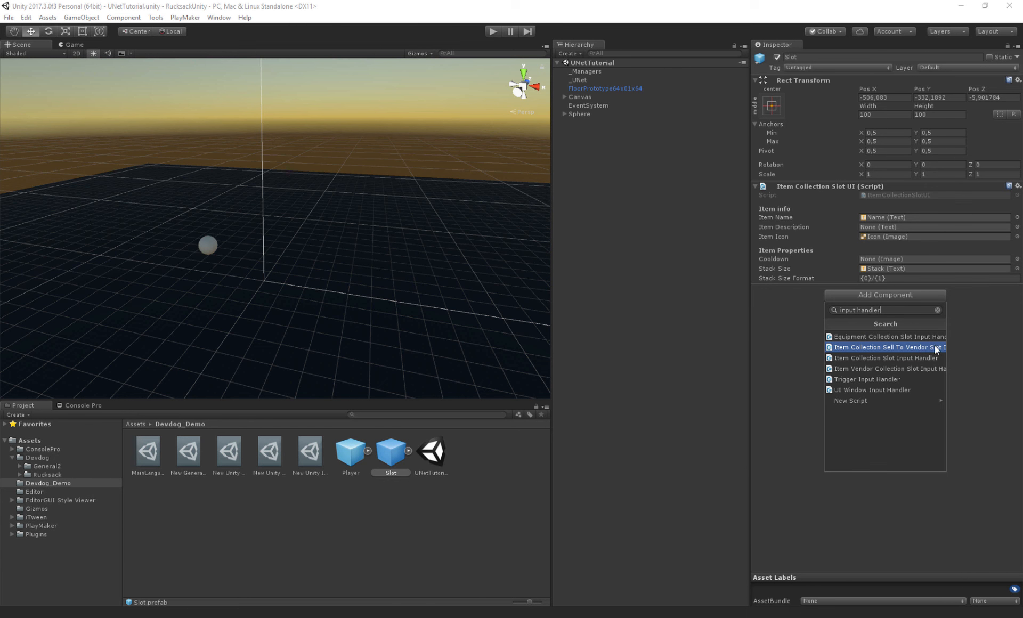
{"action": "left_click", "coordinate": [852, 357]}
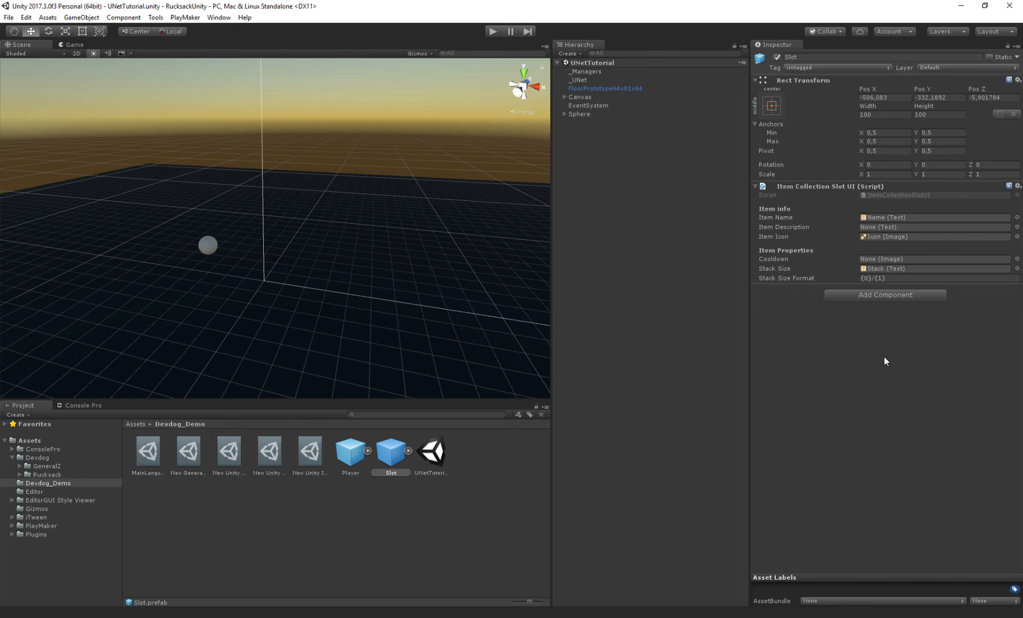
- Add an Item Collection Sell To Vendor Slot Input Handler component to the Slot prefab
{"action": "left_click", "coordinate": [779, 308]}
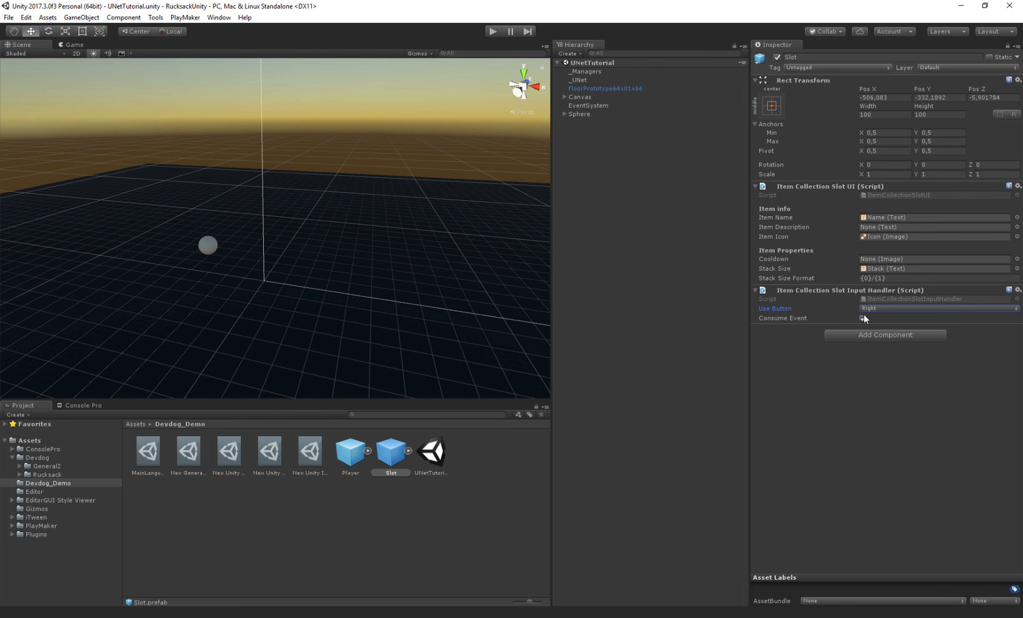
{"action": "left_click", "coordinate": [854, 334]}
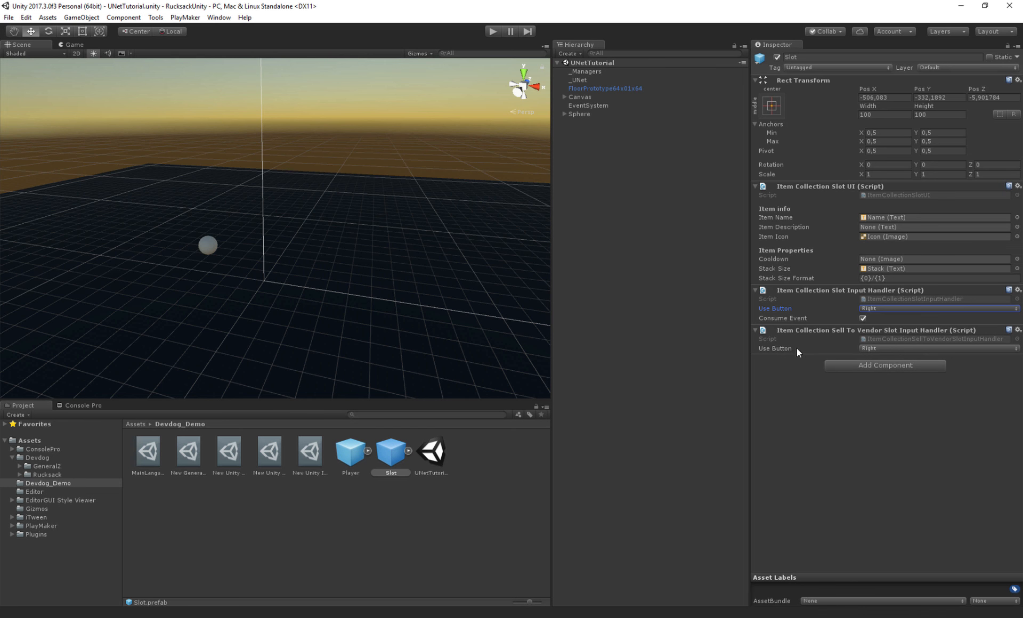
{"action": "left_click", "coordinate": [788, 349]}
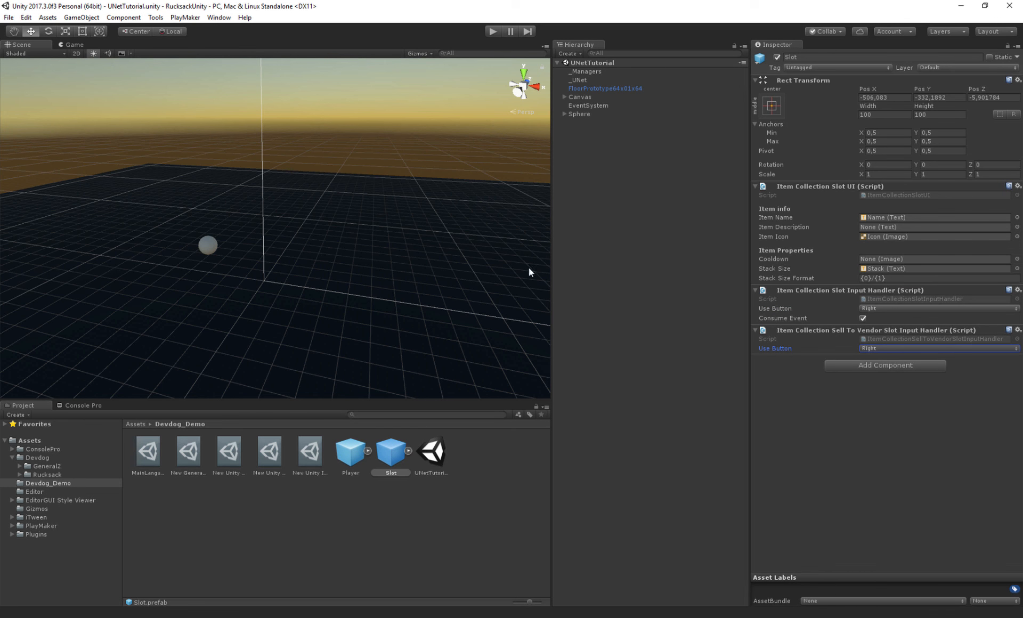
- Search components for drag and add an Item Collection Slot Drag Handler to the Slot prefab
{"action": "left_click", "coordinate": [858, 367]}
{"action": "type", "text": "drag"}
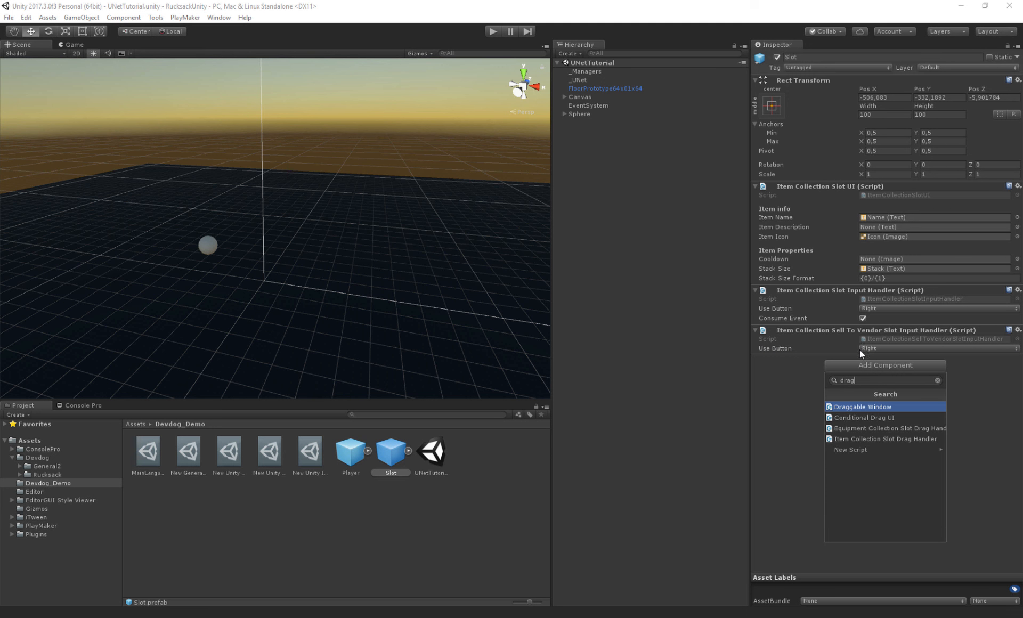
{"action": "left_click", "coordinate": [854, 439]}
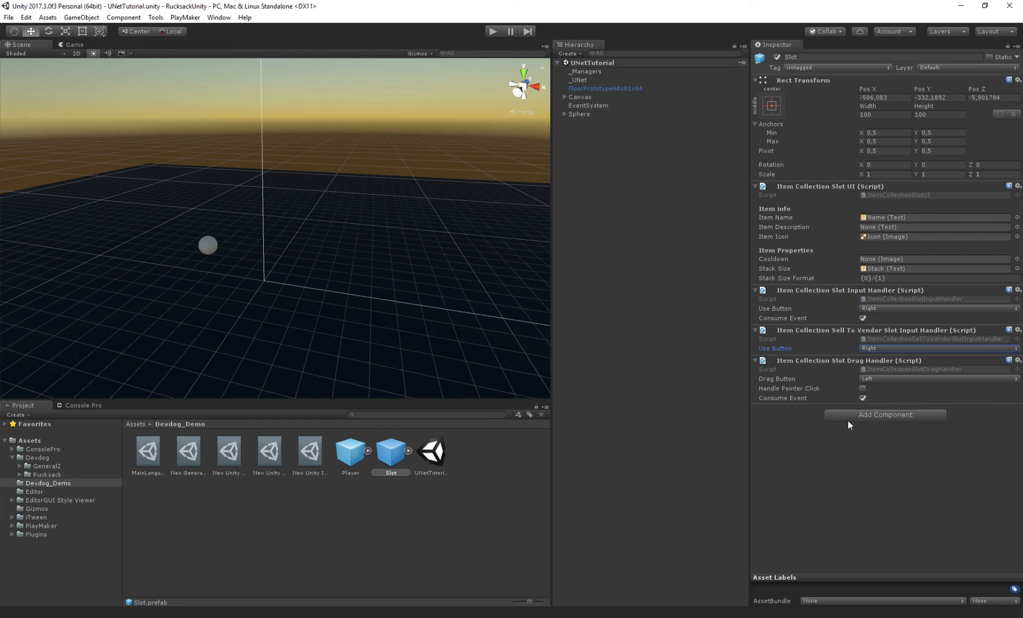
- Enable Handle Pointer Click on the drag handler and reorder it above the other slot input handler components
{"action": "left_click", "coordinate": [781, 376]}
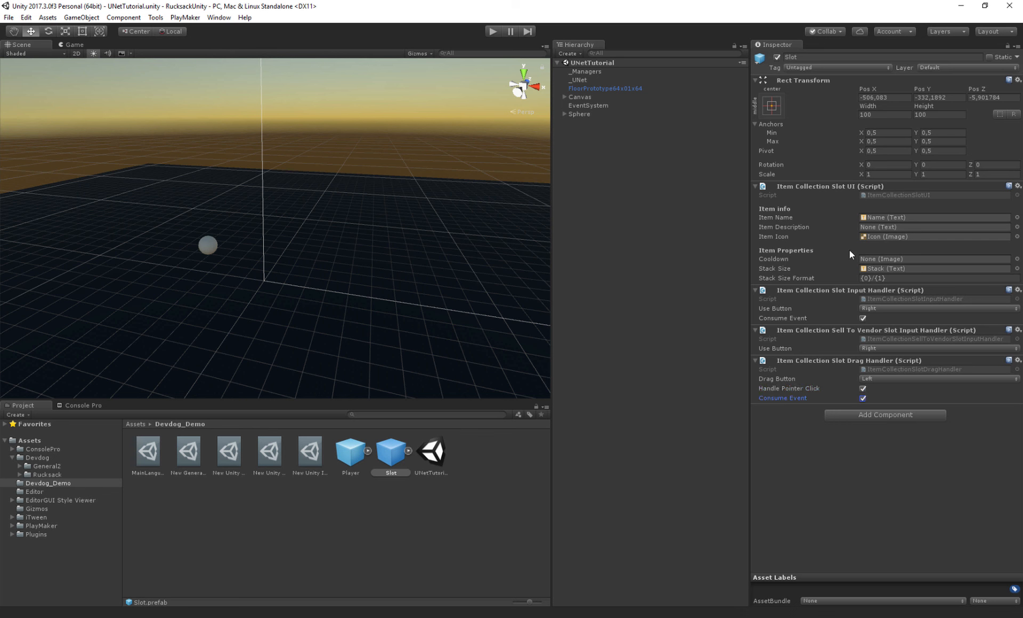
{"action": "left_click", "coordinate": [785, 308]}
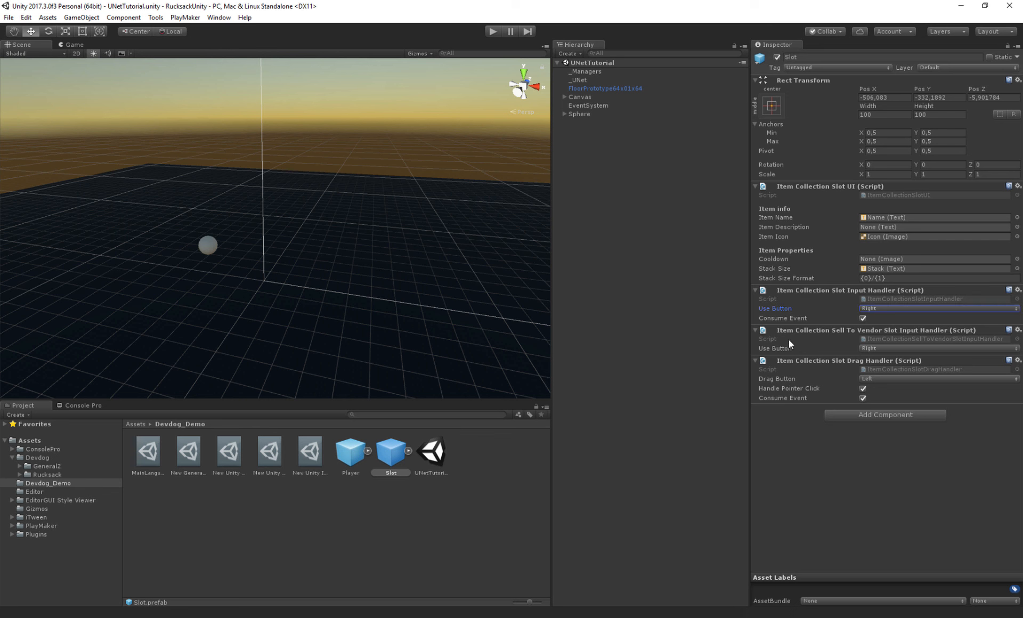
{"action": "left_click", "coordinate": [786, 388]}
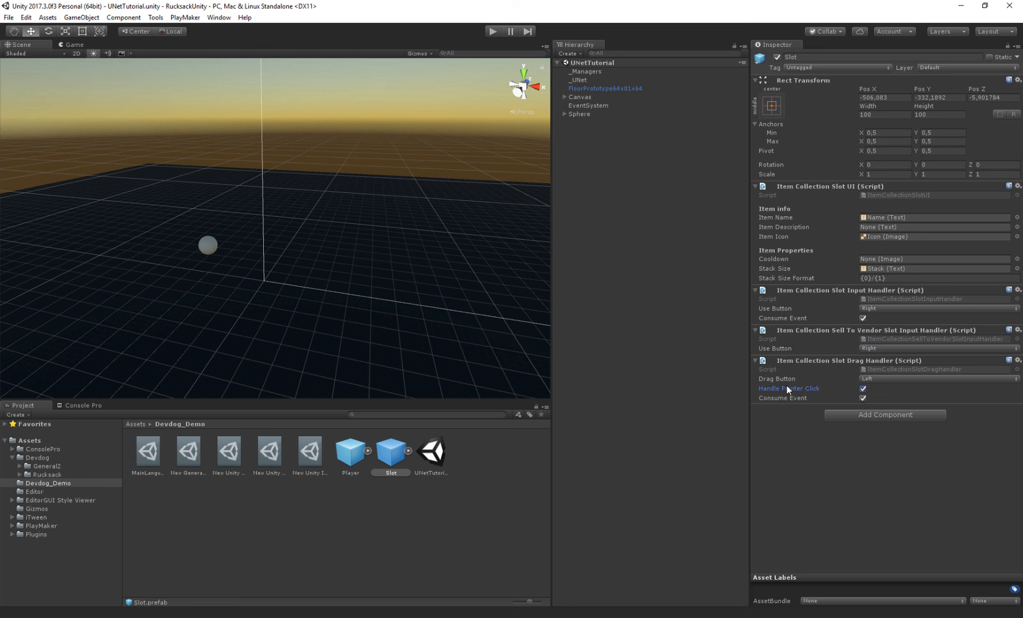
{"action": "left_click_drag", "start_coordinate": [838, 360], "coordinate": [842, 260]}
{"action": "left_click_drag", "start_coordinate": [827, 361], "coordinate": [846, 341]}
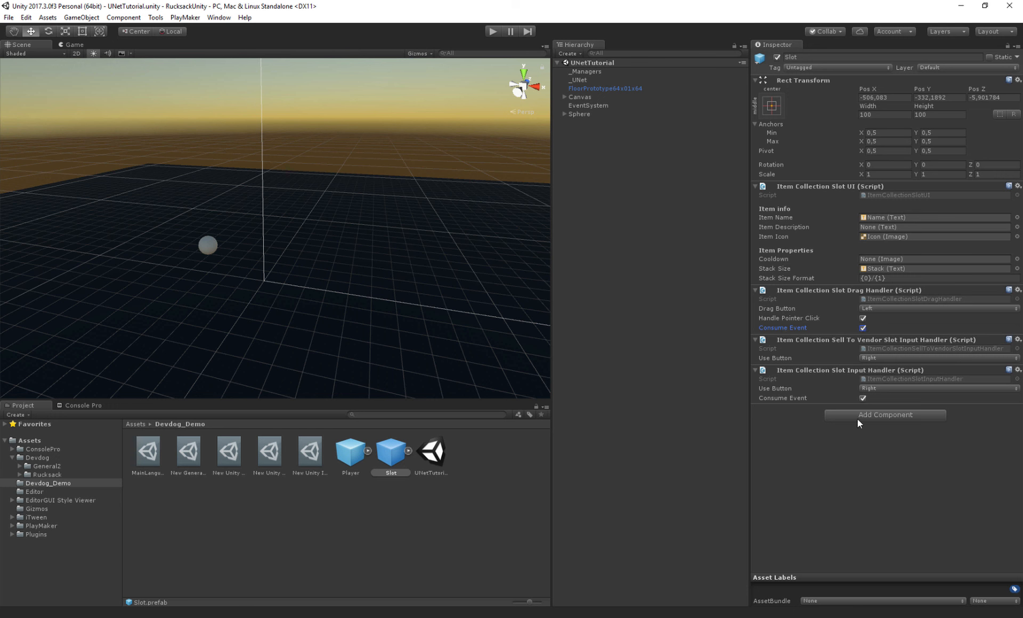
- Play the scene as LAN Host, pick up the sphere, try dragging the sword in the inventory, then stop
{"action": "left_click", "coordinate": [497, 33]}
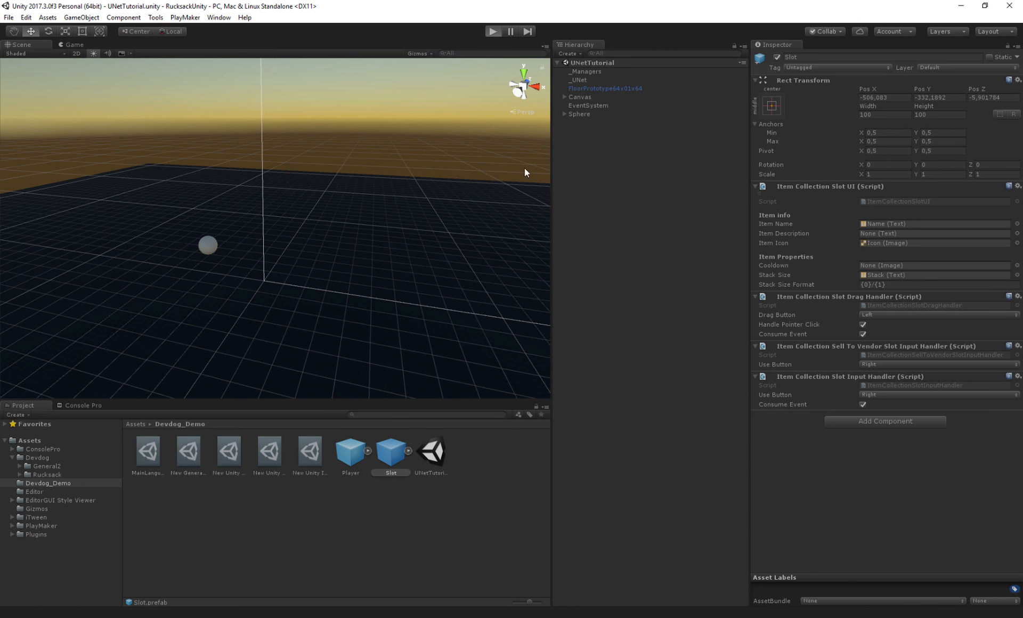
{"action": "key", "text": "h"}
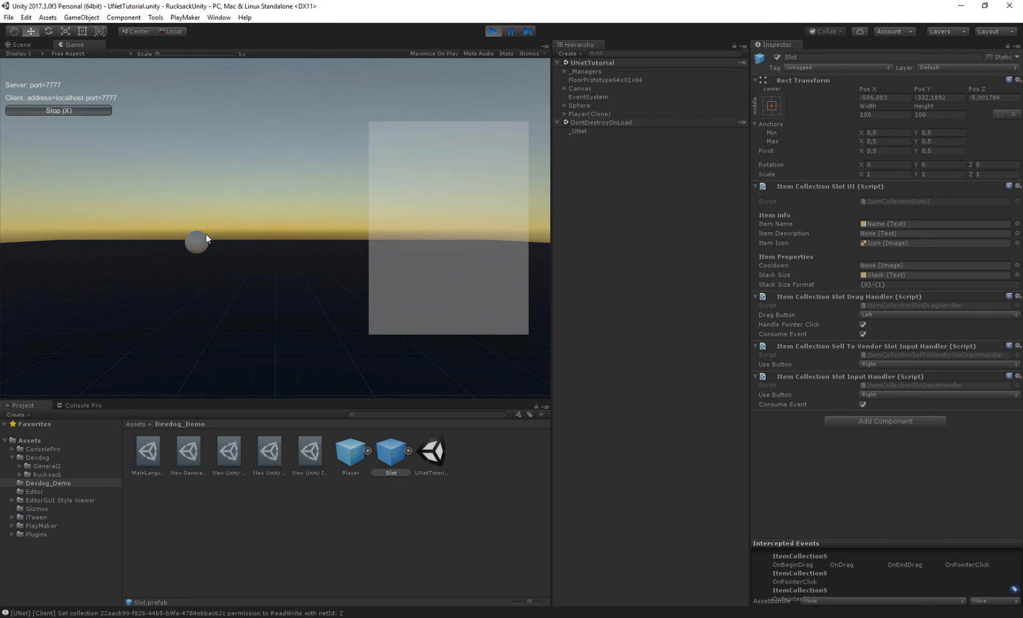
{"action": "left_click", "coordinate": [194, 246]}
{"action": "mouse_move", "coordinate": [395, 152]}
{"action": "left_mouse_down"}
{"action": "mouse_move", "coordinate": [454, 154]}
{"action": "mouse_move", "coordinate": [408, 146]}
{"action": "mouse_move", "coordinate": [465, 213]}
{"action": "mouse_move", "coordinate": [410, 222]}
{"action": "mouse_move", "coordinate": [404, 135]}
{"action": "left_mouse_up"}
{"action": "left_click_drag", "start_coordinate": [389, 312], "coordinate": [404, 261]}
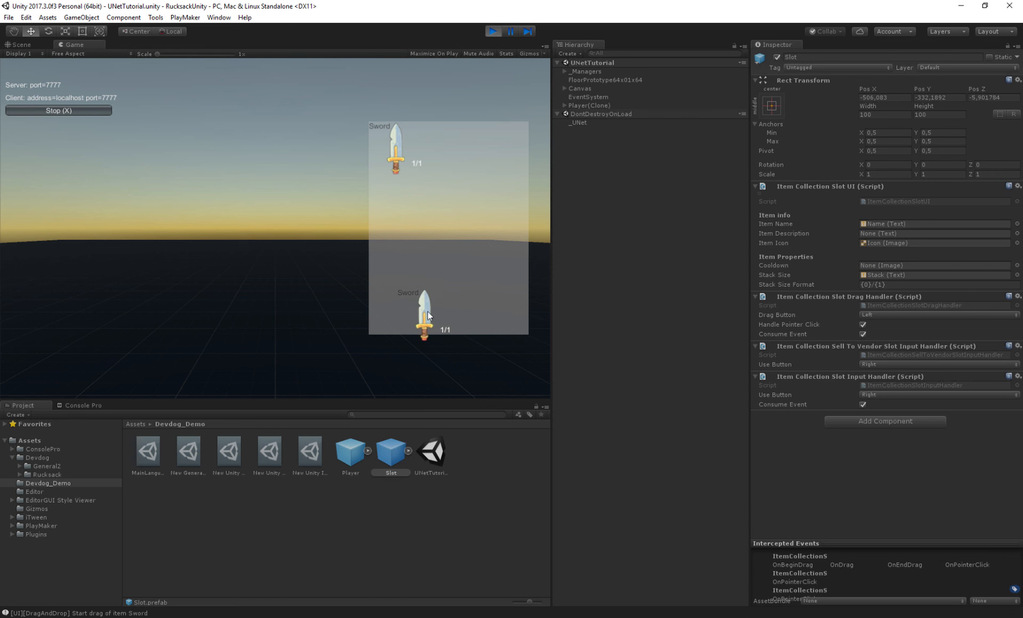
{"action": "key", "text": "ctrl+p"}
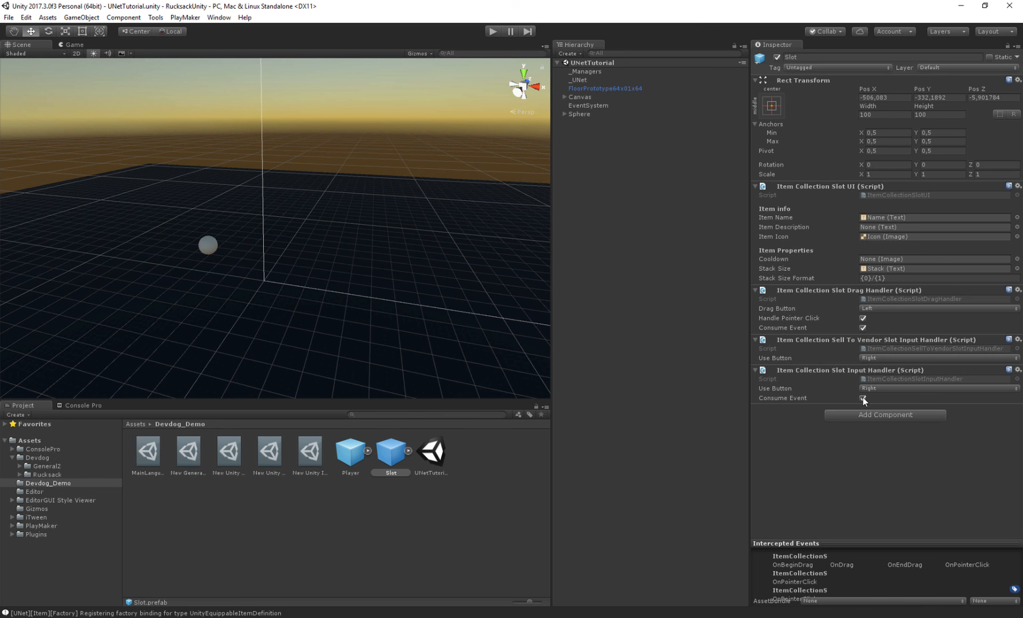
- Add an Image component to the Slot prefab and move the Canvas Renderer above the slot scripts
{"action": "left_click", "coordinate": [876, 420]}
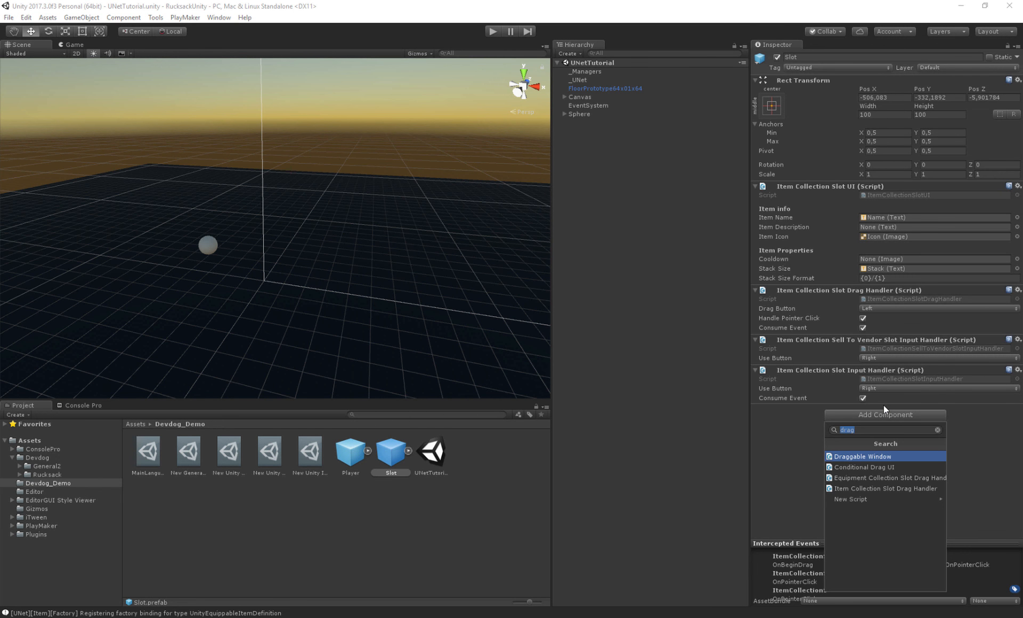
{"action": "type", "text": "image"}
{"action": "key", "text": "Return"}
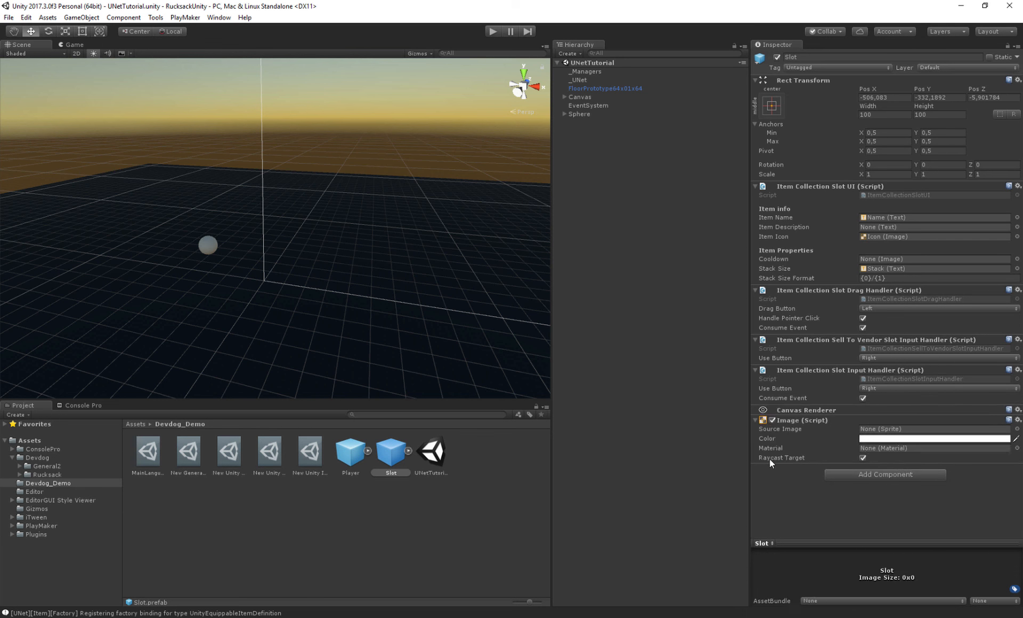
{"action": "left_click_drag", "start_coordinate": [808, 409], "coordinate": [806, 184]}
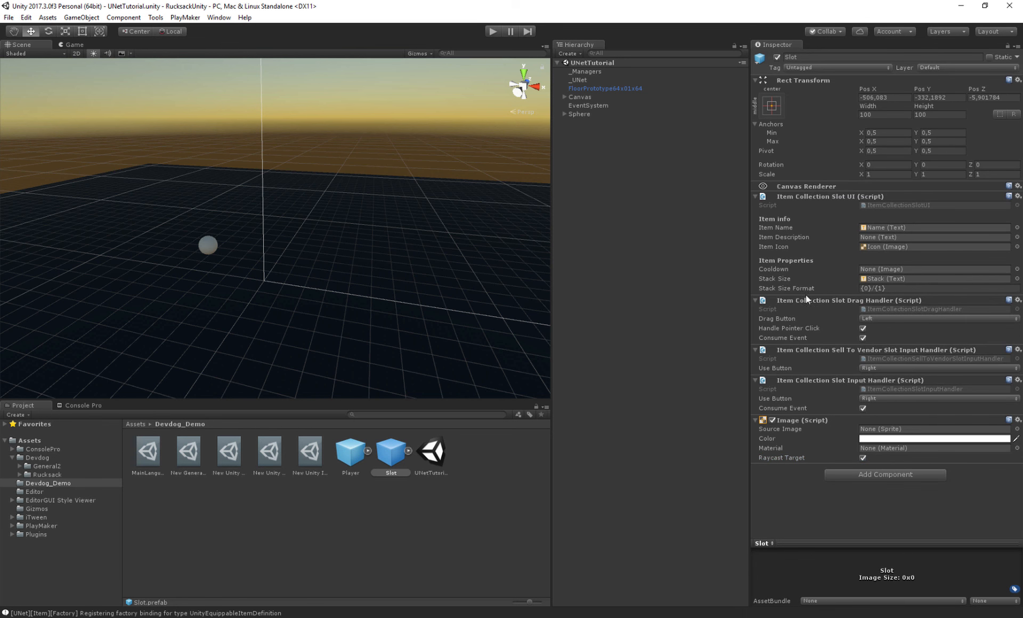
{"action": "left_click", "coordinate": [877, 438]}
{"action": "left_click", "coordinate": [632, 223]}
- Play as LAN Host again, pick up the sphere and test dragging the sword slot
{"action": "left_click", "coordinate": [493, 30]}
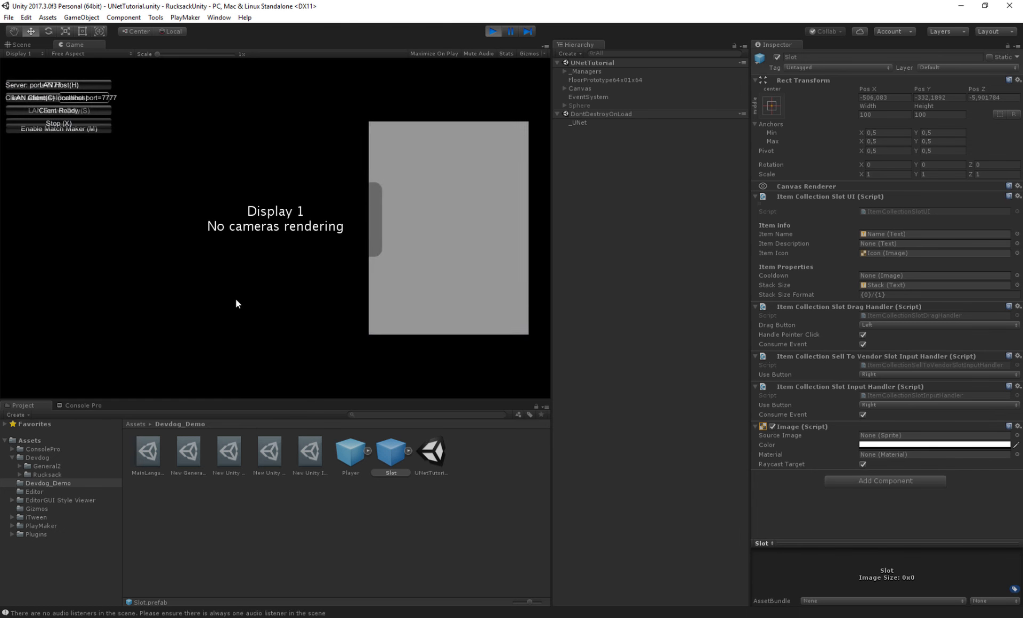
{"action": "key", "text": "h"}
{"action": "left_click", "coordinate": [196, 244]}
{"action": "mouse_move", "coordinate": [398, 152]}
{"action": "left_mouse_down"}
{"action": "mouse_move", "coordinate": [450, 155]}
{"action": "mouse_move", "coordinate": [451, 143]}
{"action": "mouse_move", "coordinate": [447, 211]}
{"action": "mouse_move", "coordinate": [399, 189]}
{"action": "mouse_move", "coordinate": [397, 247]}
{"action": "mouse_move", "coordinate": [436, 258]}
{"action": "mouse_move", "coordinate": [487, 251]}
{"action": "mouse_move", "coordinate": [396, 151]}
{"action": "left_mouse_up"}
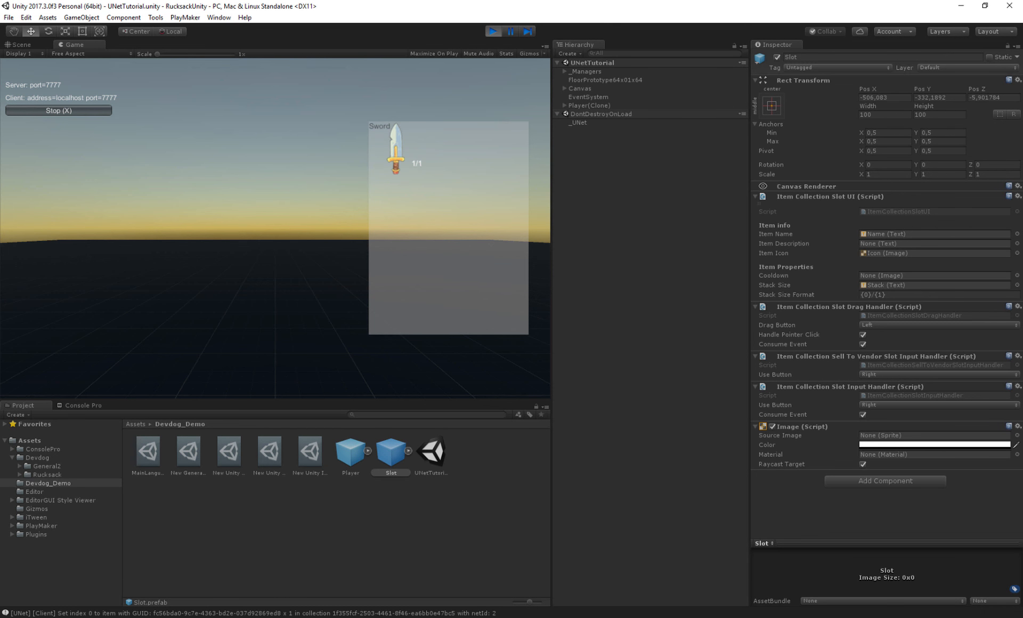
{"action": "key", "text": "alt+Tab"}
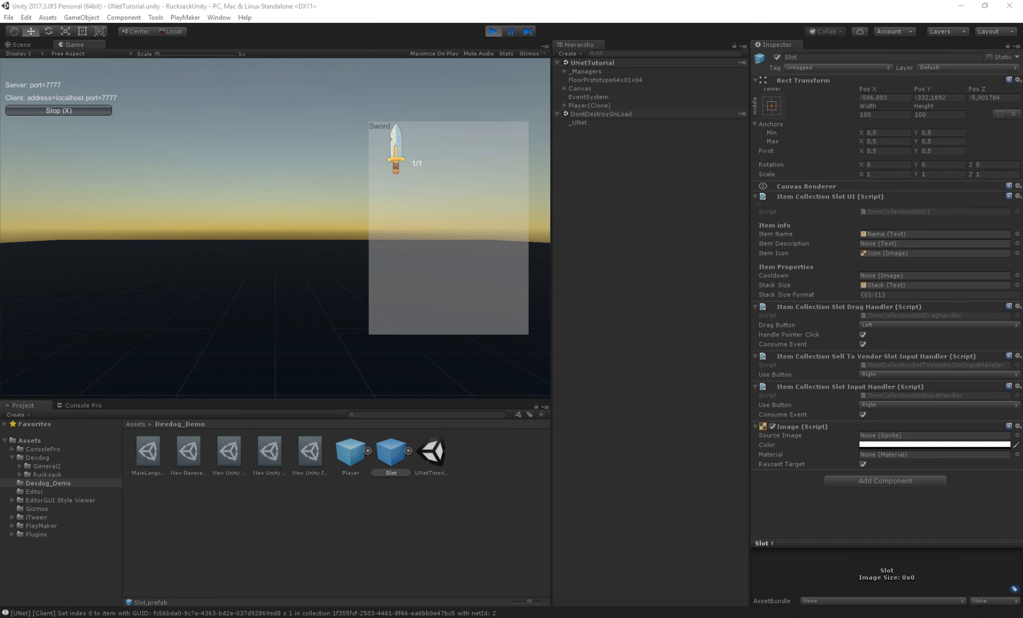